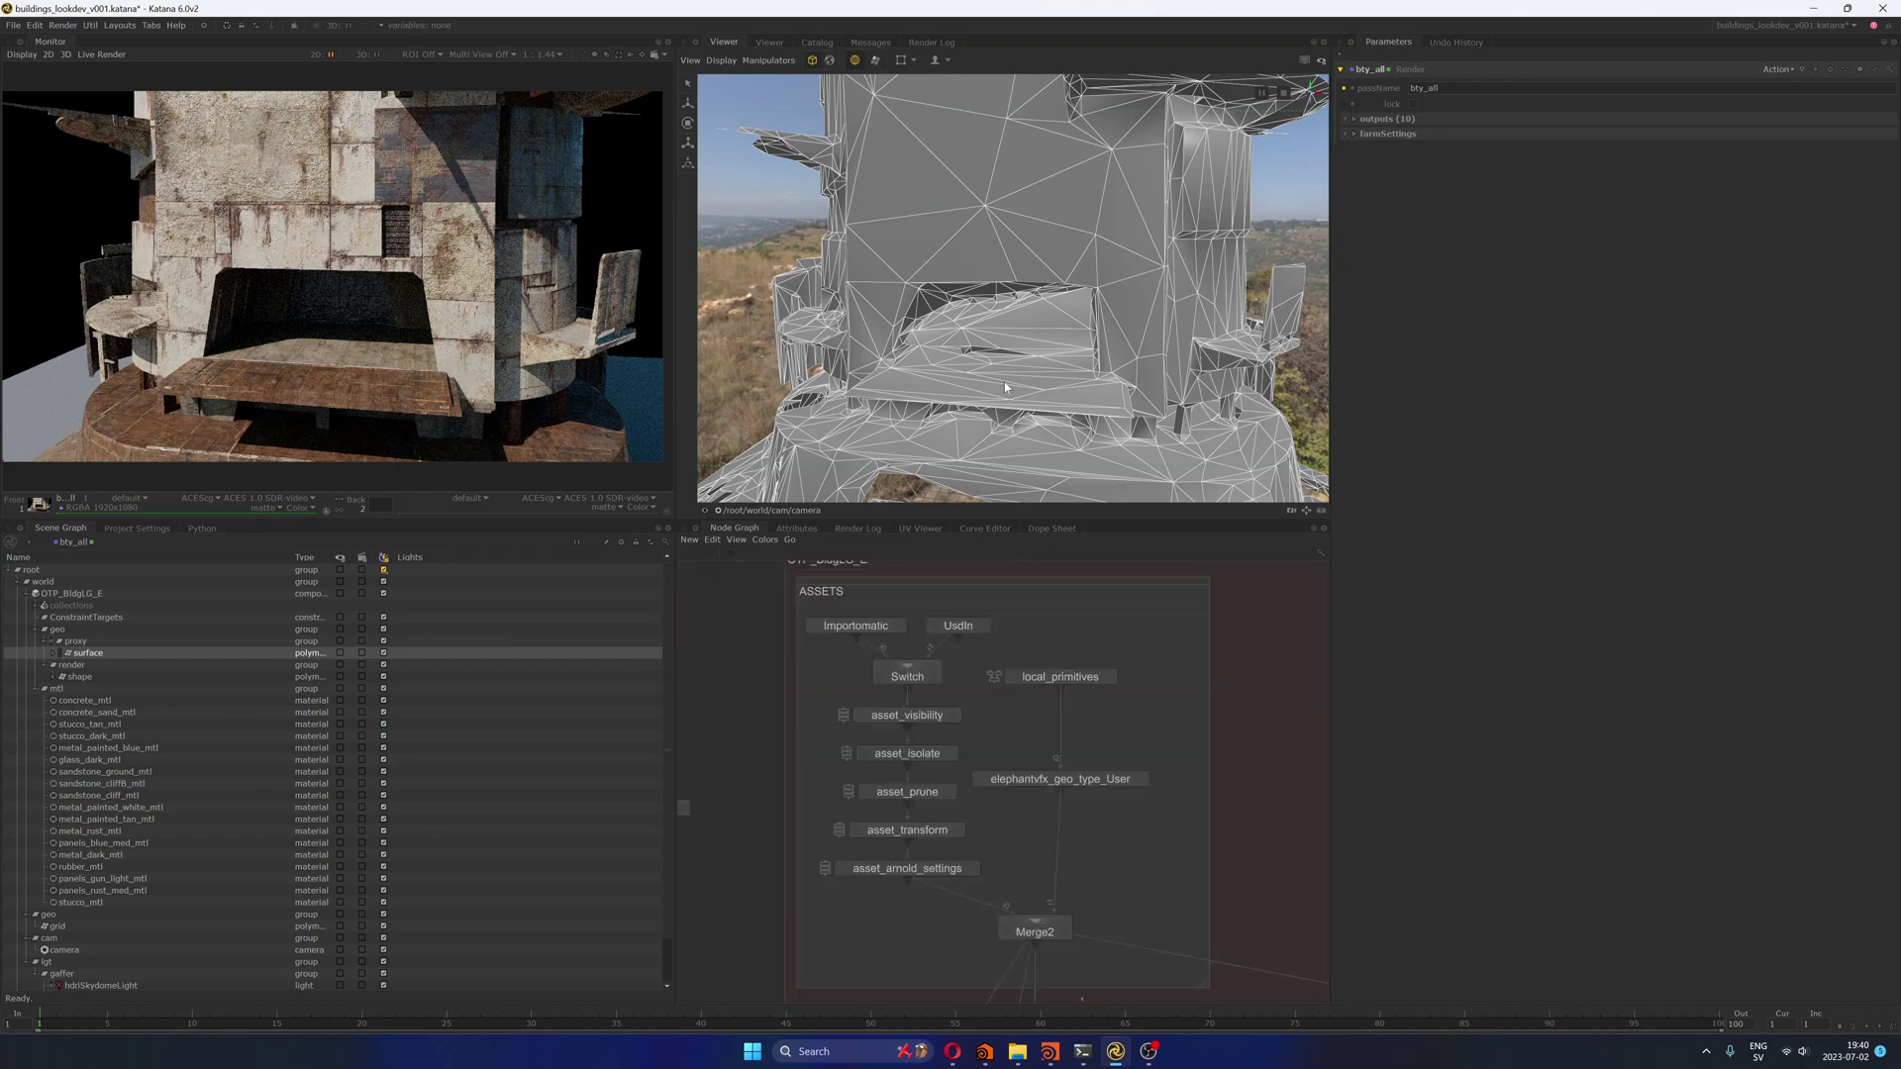
alt+right_drag(1005, 386, 891, 455)
alt+drag(891, 466, 1352, 519)
click(1176, 404)
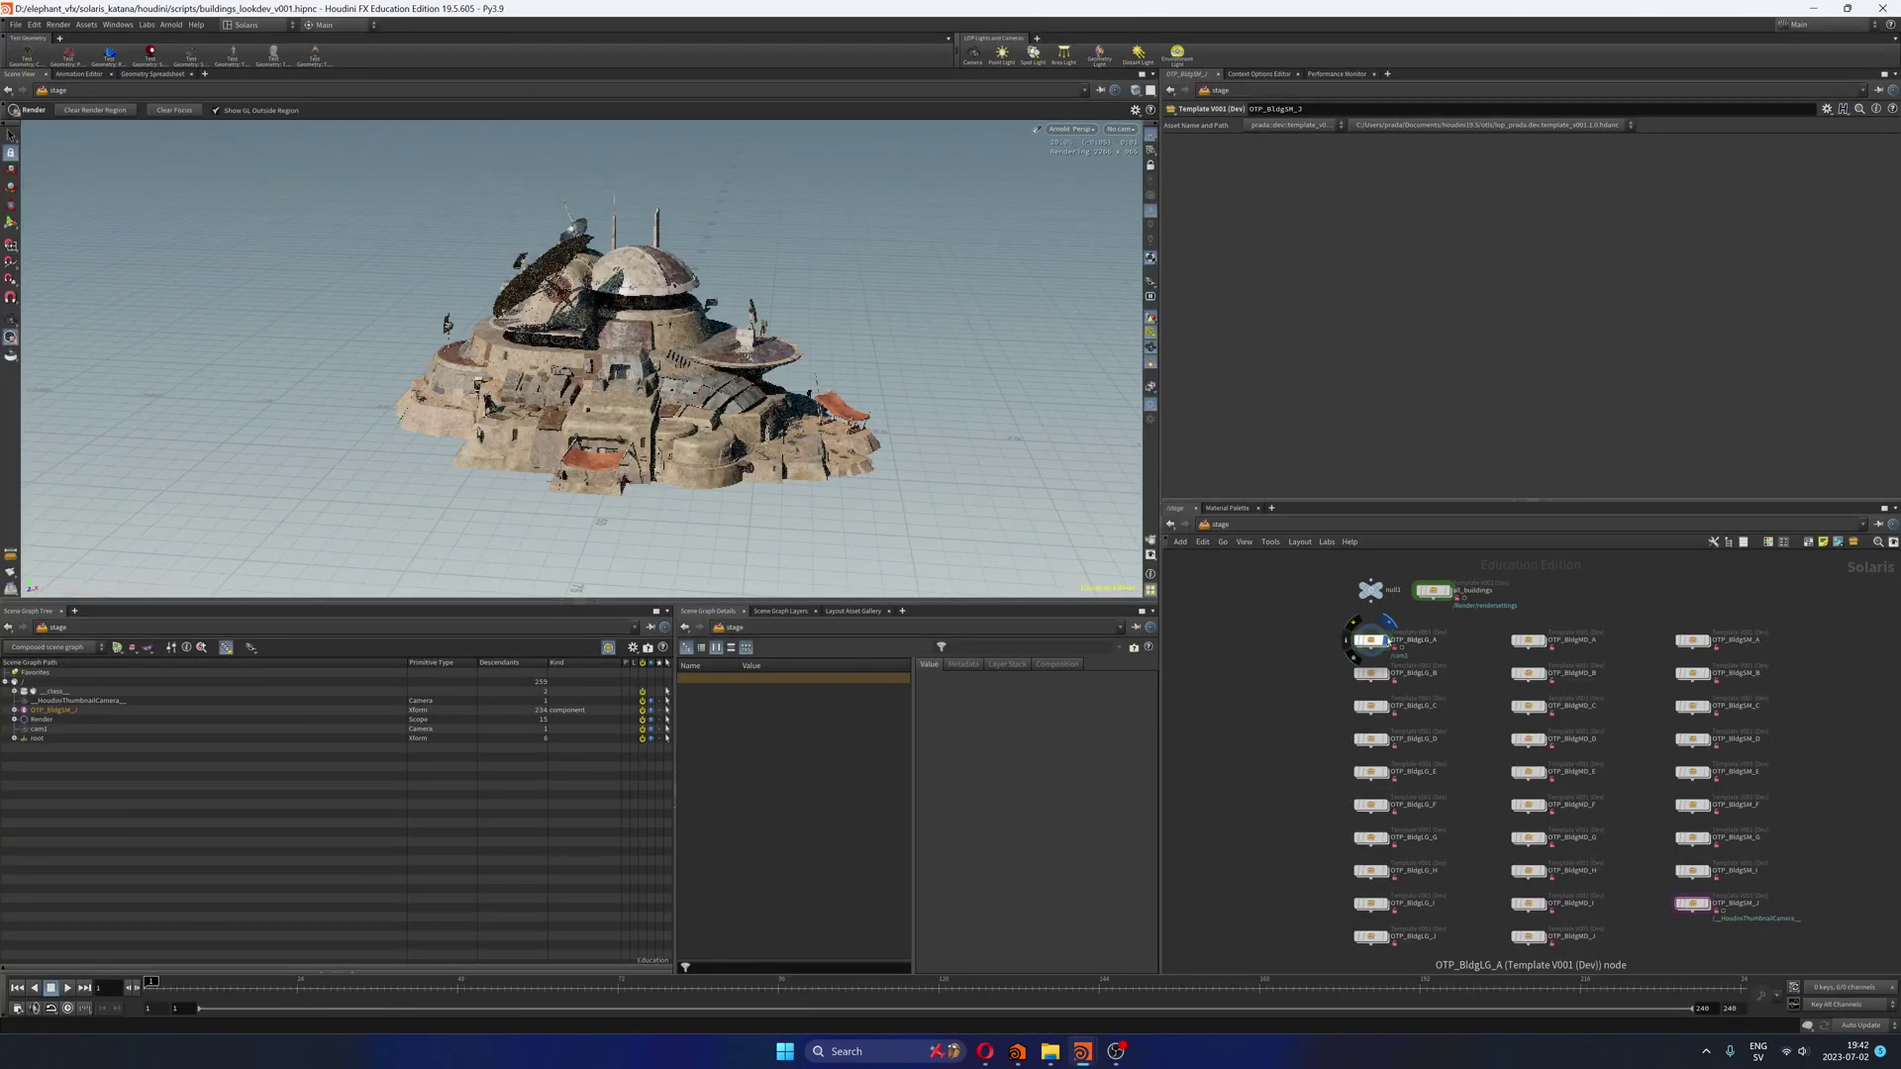
Step: Display the node that combines all building assets to view the complete building set
click(1447, 590)
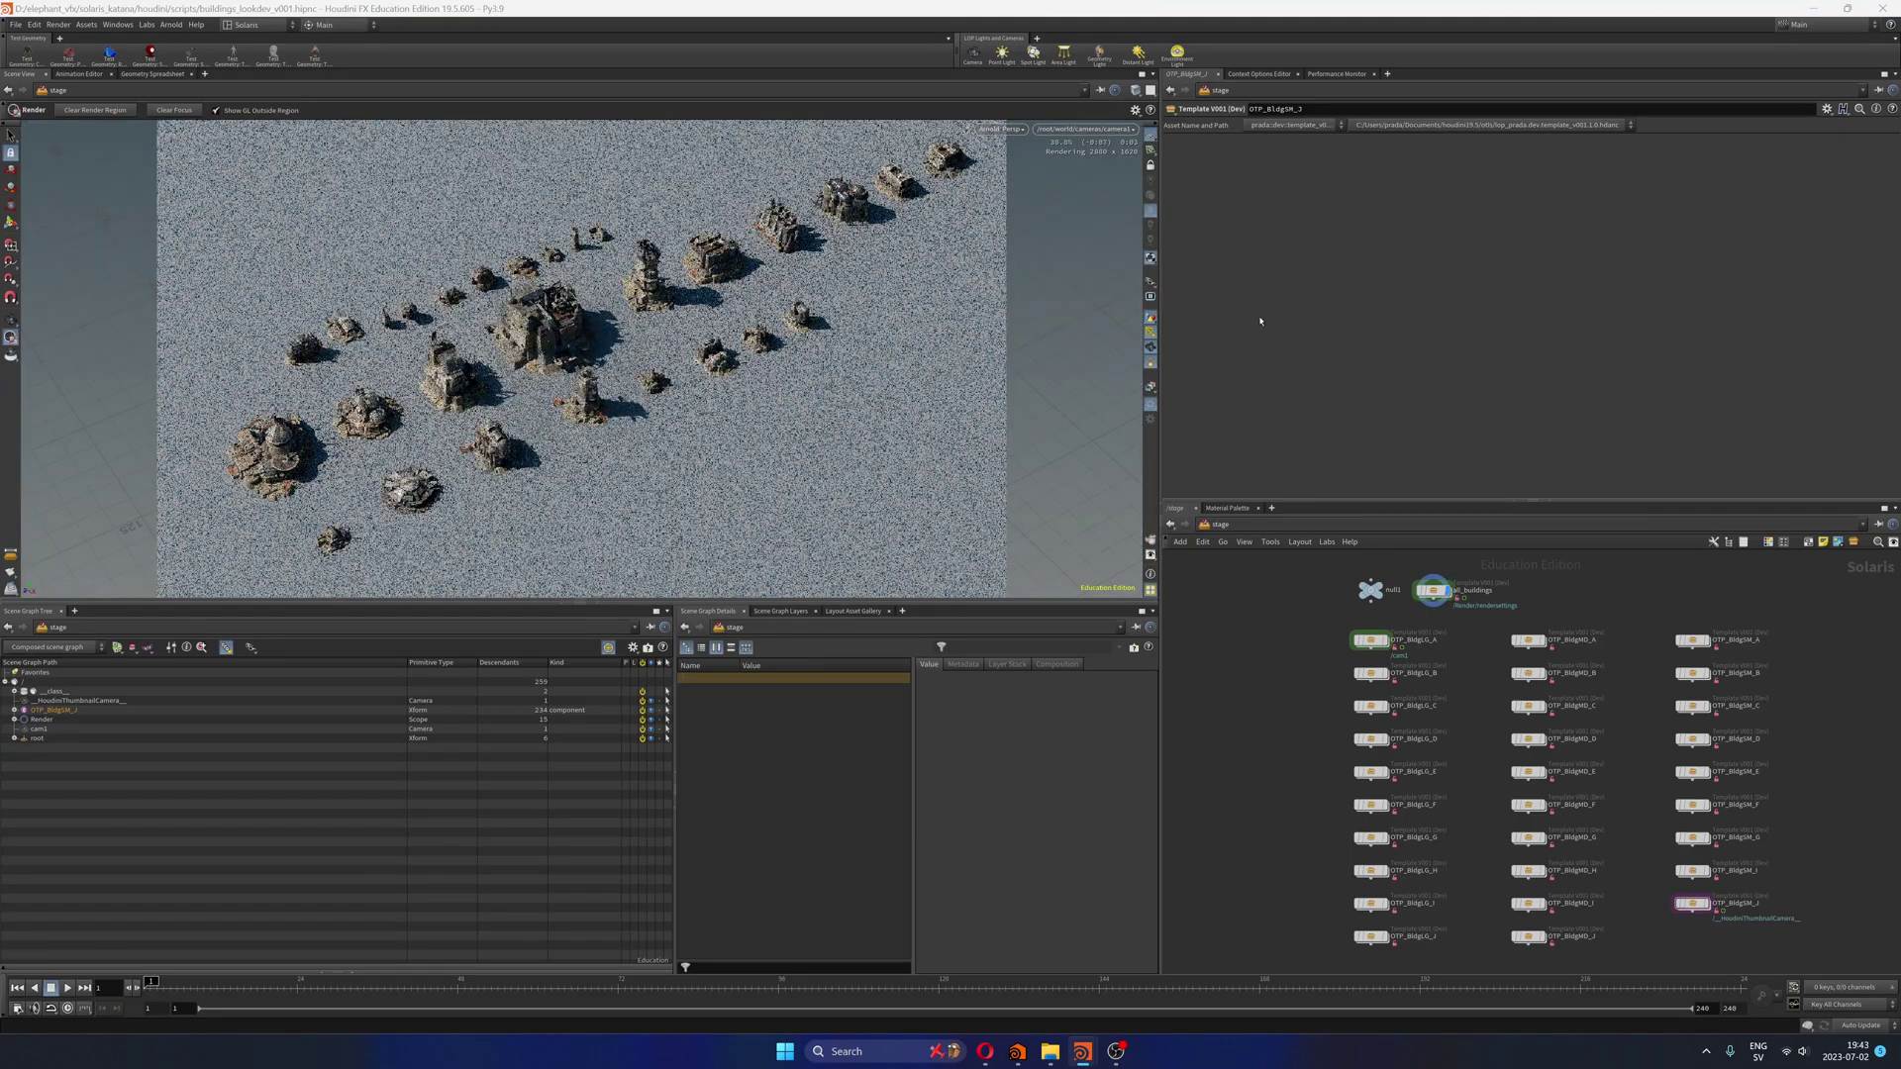
double_click(1434, 592)
click(1616, 1061)
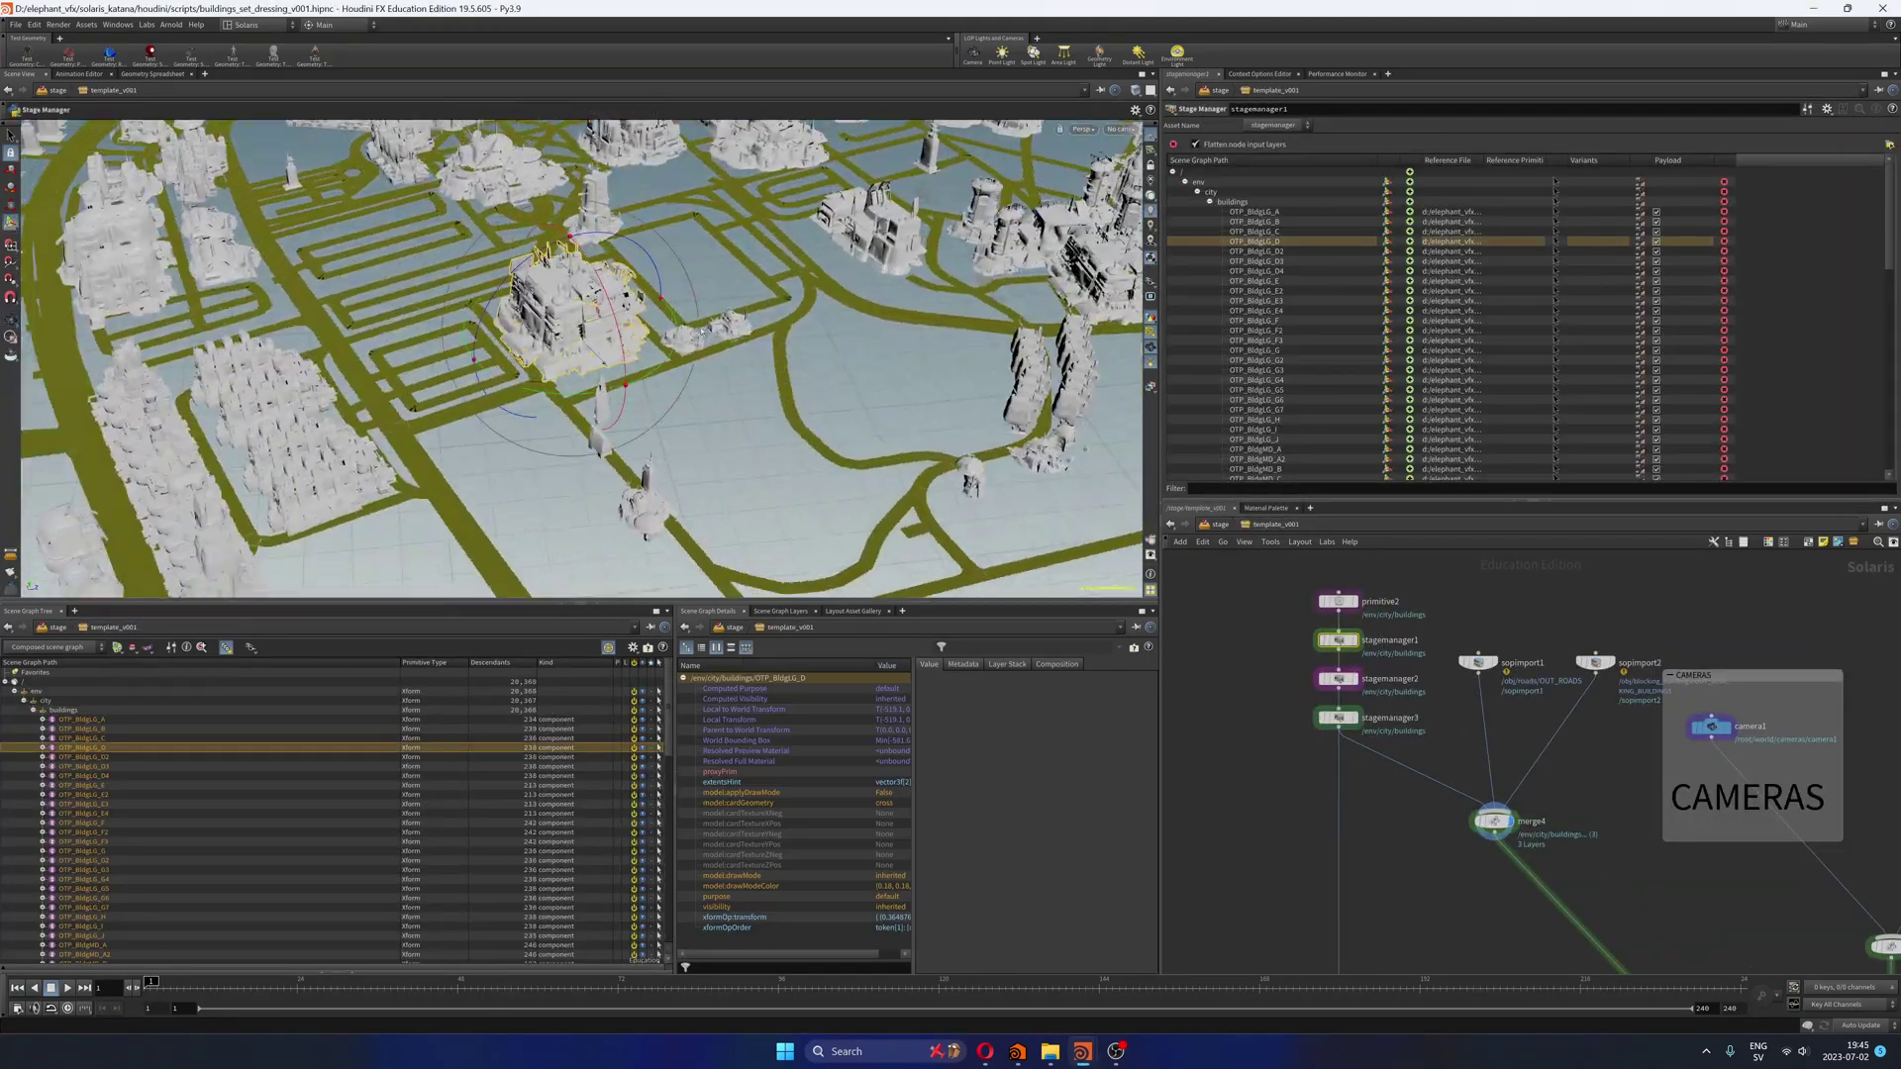
Step: Move and rotate the OTP_BldgLG_D building within the city layout
key(t)
drag(582, 335, 700, 279)
key(r)
alt+right_drag(732, 297, 614, 592)
scroll(1590, 879, down, 4)
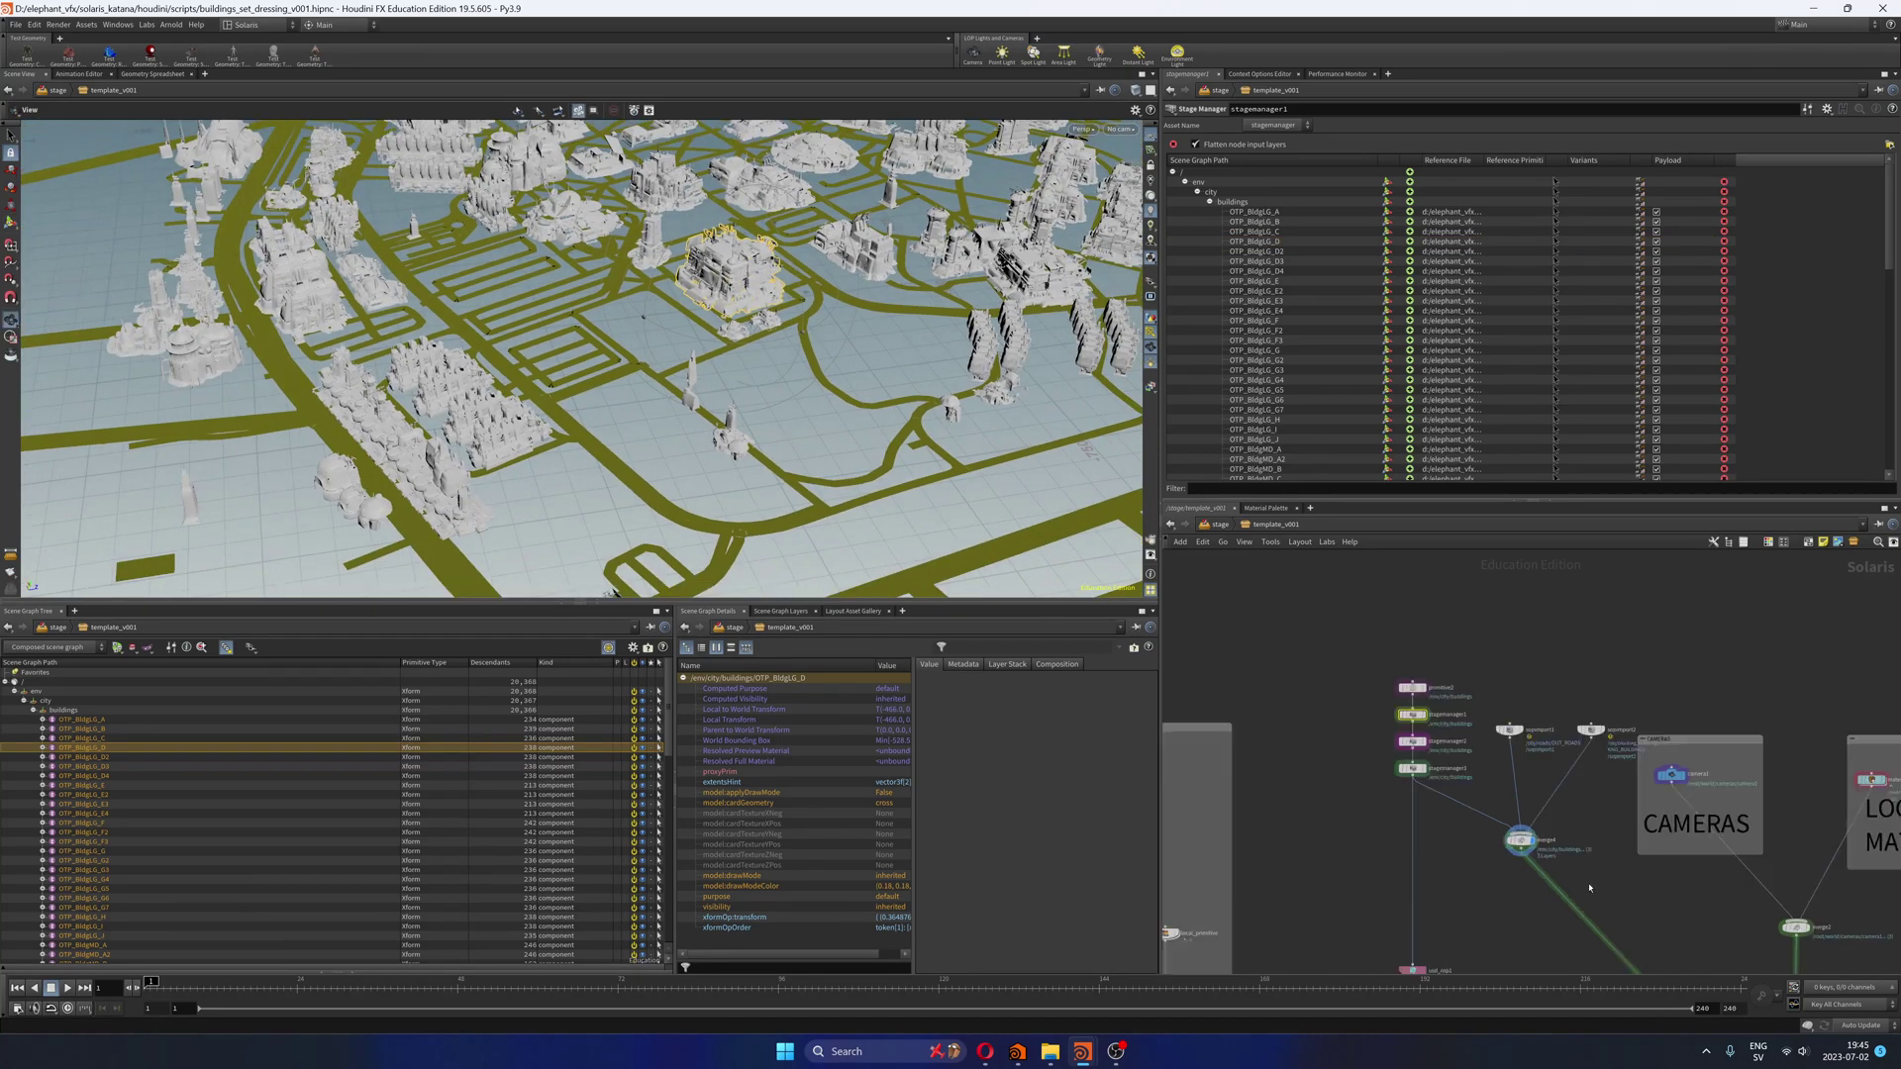
Step: Display a node further down the merged city network and switch the viewport to a rendered view of the textured buildings
middle_drag(1601, 879, 1407, 564)
scroll(1567, 889, up, 2)
click(1578, 889)
click(1083, 130)
click(1119, 292)
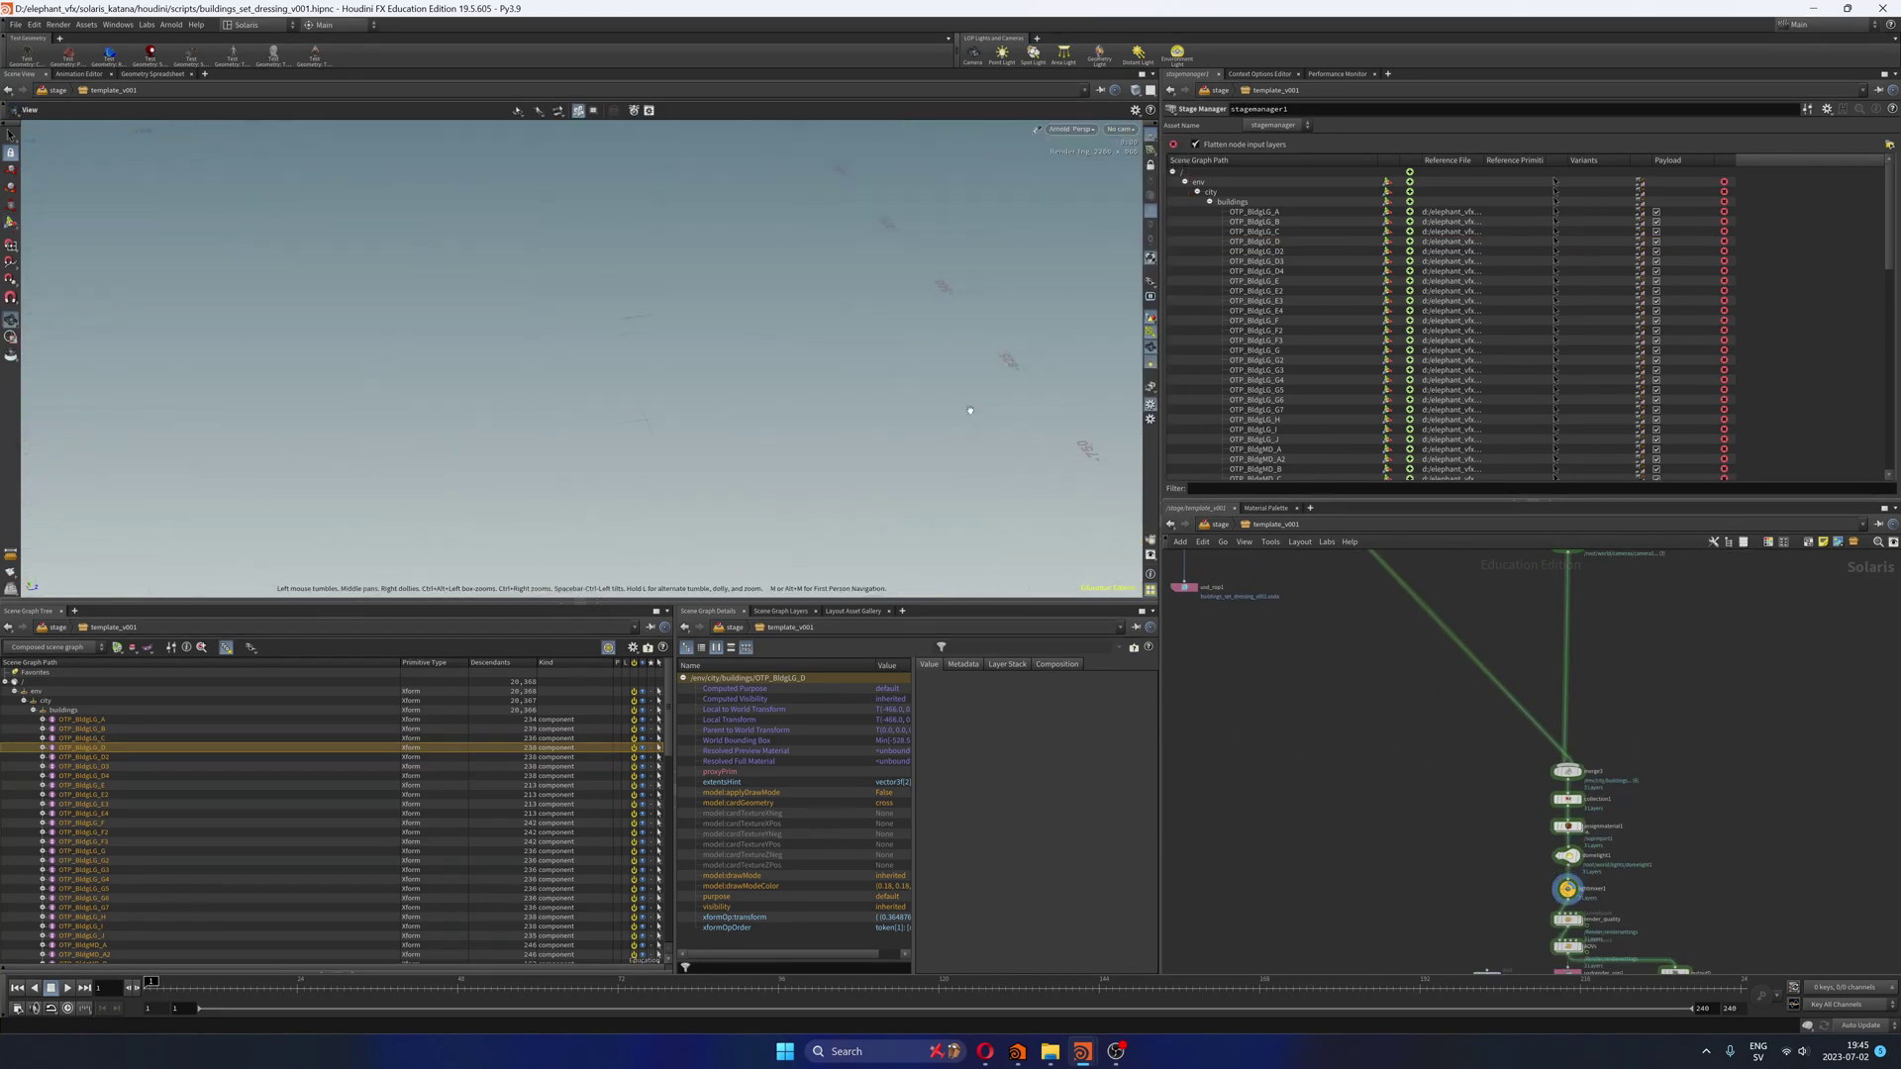
alt+right_drag(649, 416, 787, 282)
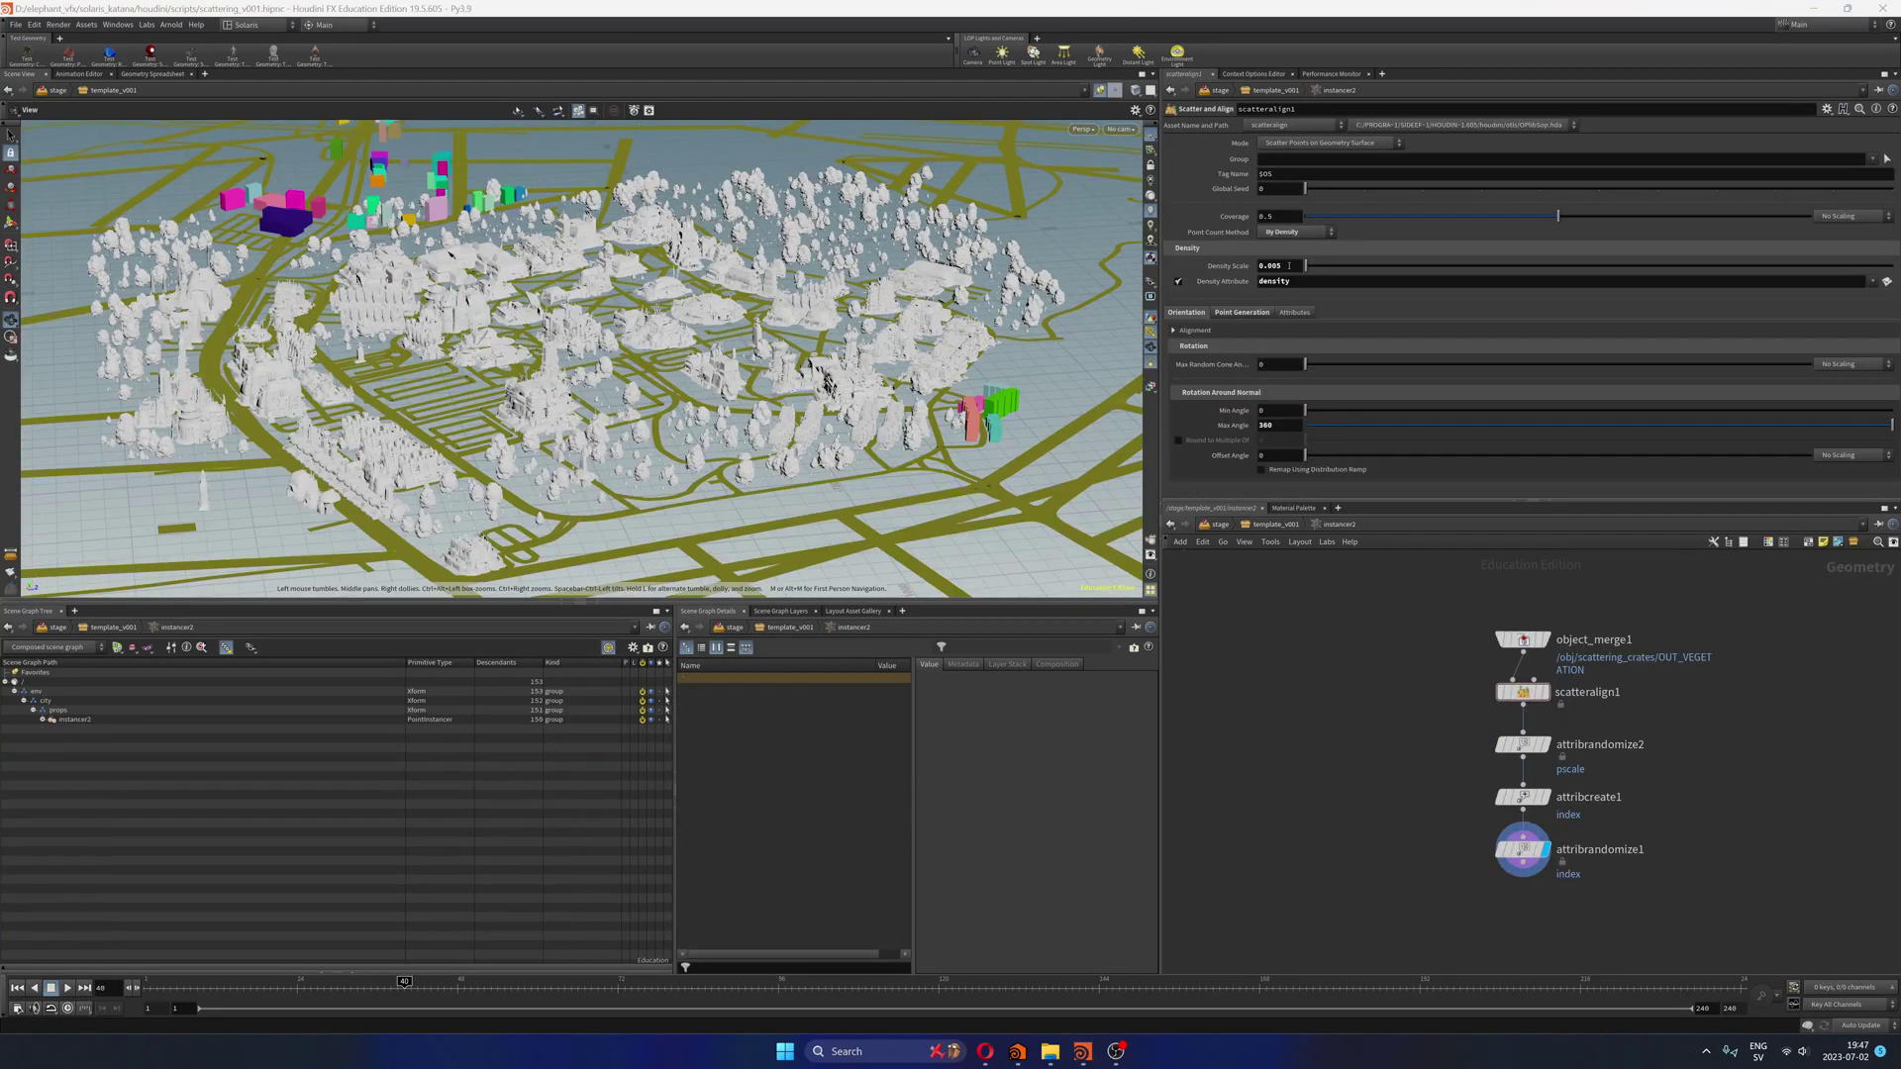
Step: Set the scattering node's value to 0.05 and adjust the parameters of its neighbouring nodes
double_click(1288, 265)
text(0.05)
key(Return)
click(1523, 849)
click(1523, 745)
middle_drag(1234, 311, 1249, 315)
middle_drag(1233, 297, 1249, 317)
click(1523, 692)
click(1283, 267)
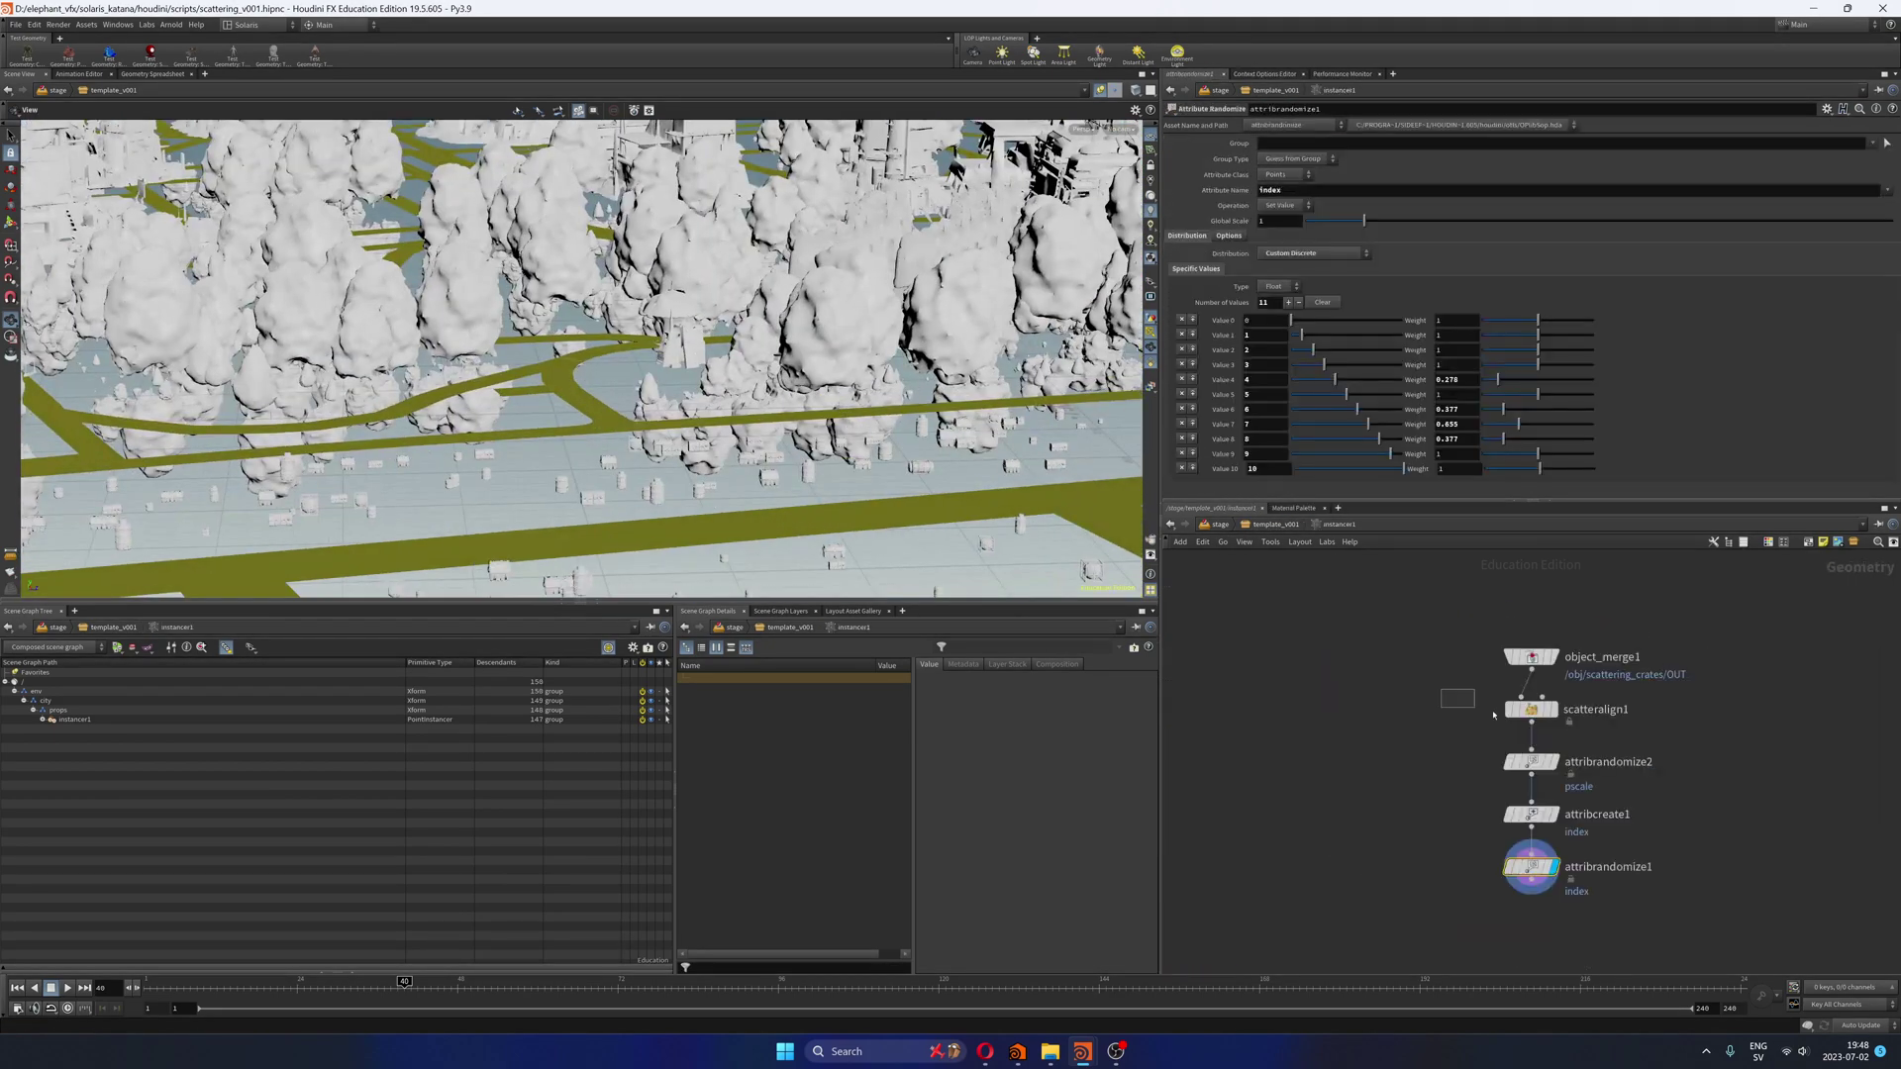
drag(1494, 714, 1524, 722)
middle_drag(1222, 267, 1228, 295)
scroll(950, 386, up, 5)
key(ctrl+z)
scroll(951, 386, down, 5)
Step: Look through a scene camera in the viewport and examine the scattered city layout
click(1121, 130)
click(1156, 195)
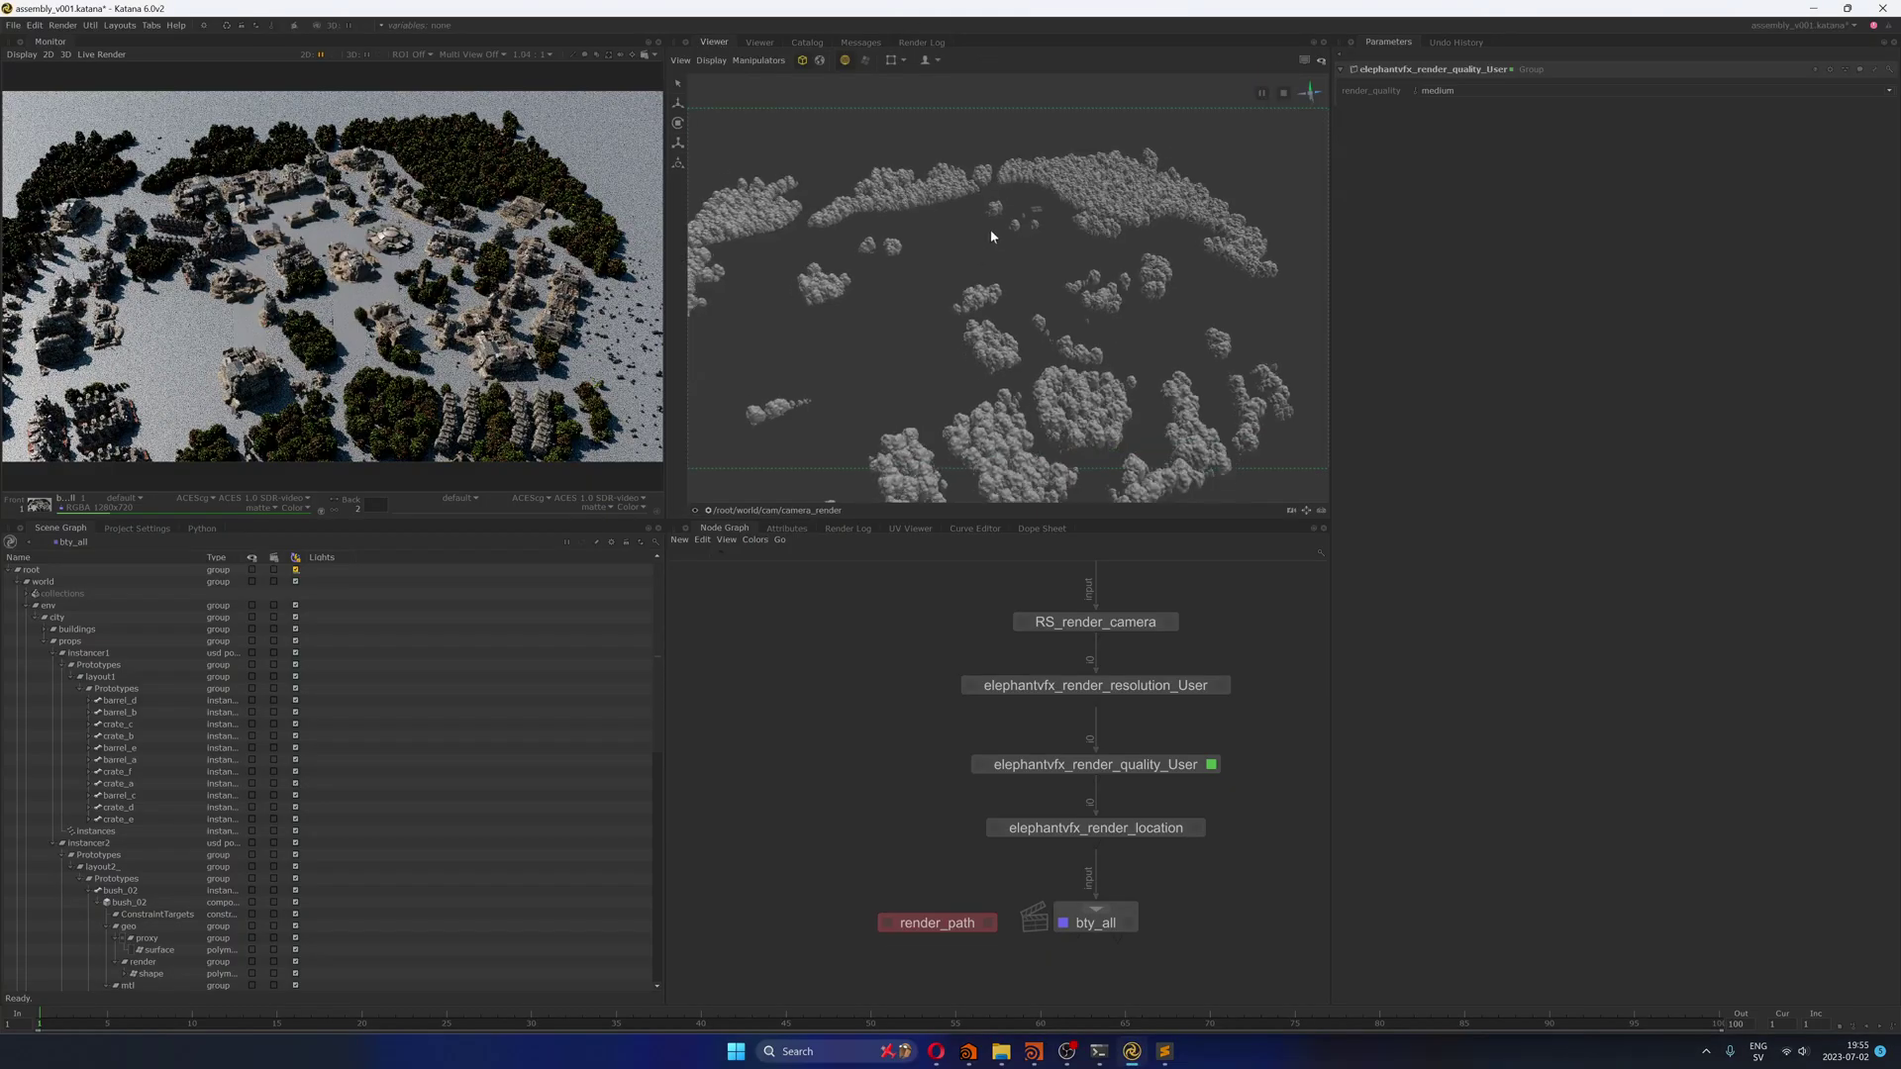
alt+right_drag(994, 237, 1136, 217)
scroll(1129, 673, down, 5)
scroll(1150, 717, up, 5)
click(1118, 619)
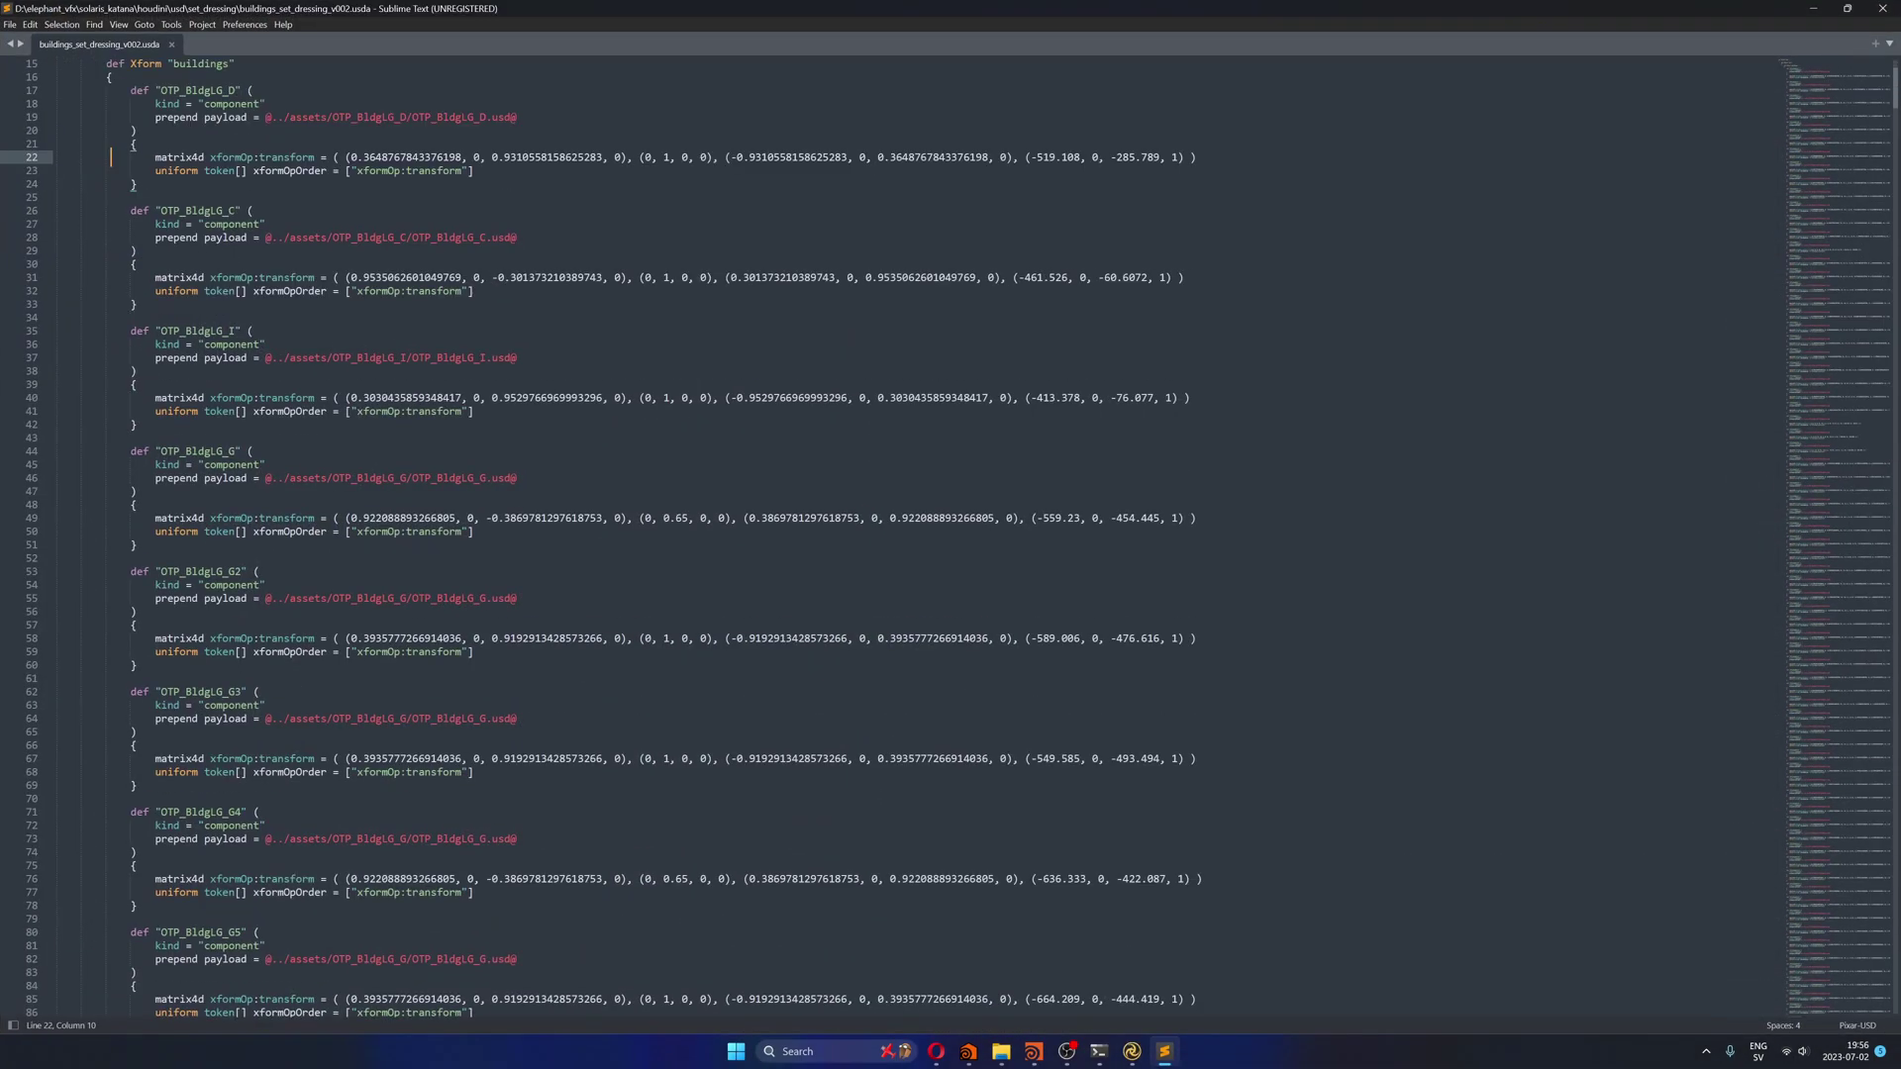
scroll(950, 534, down, 3)
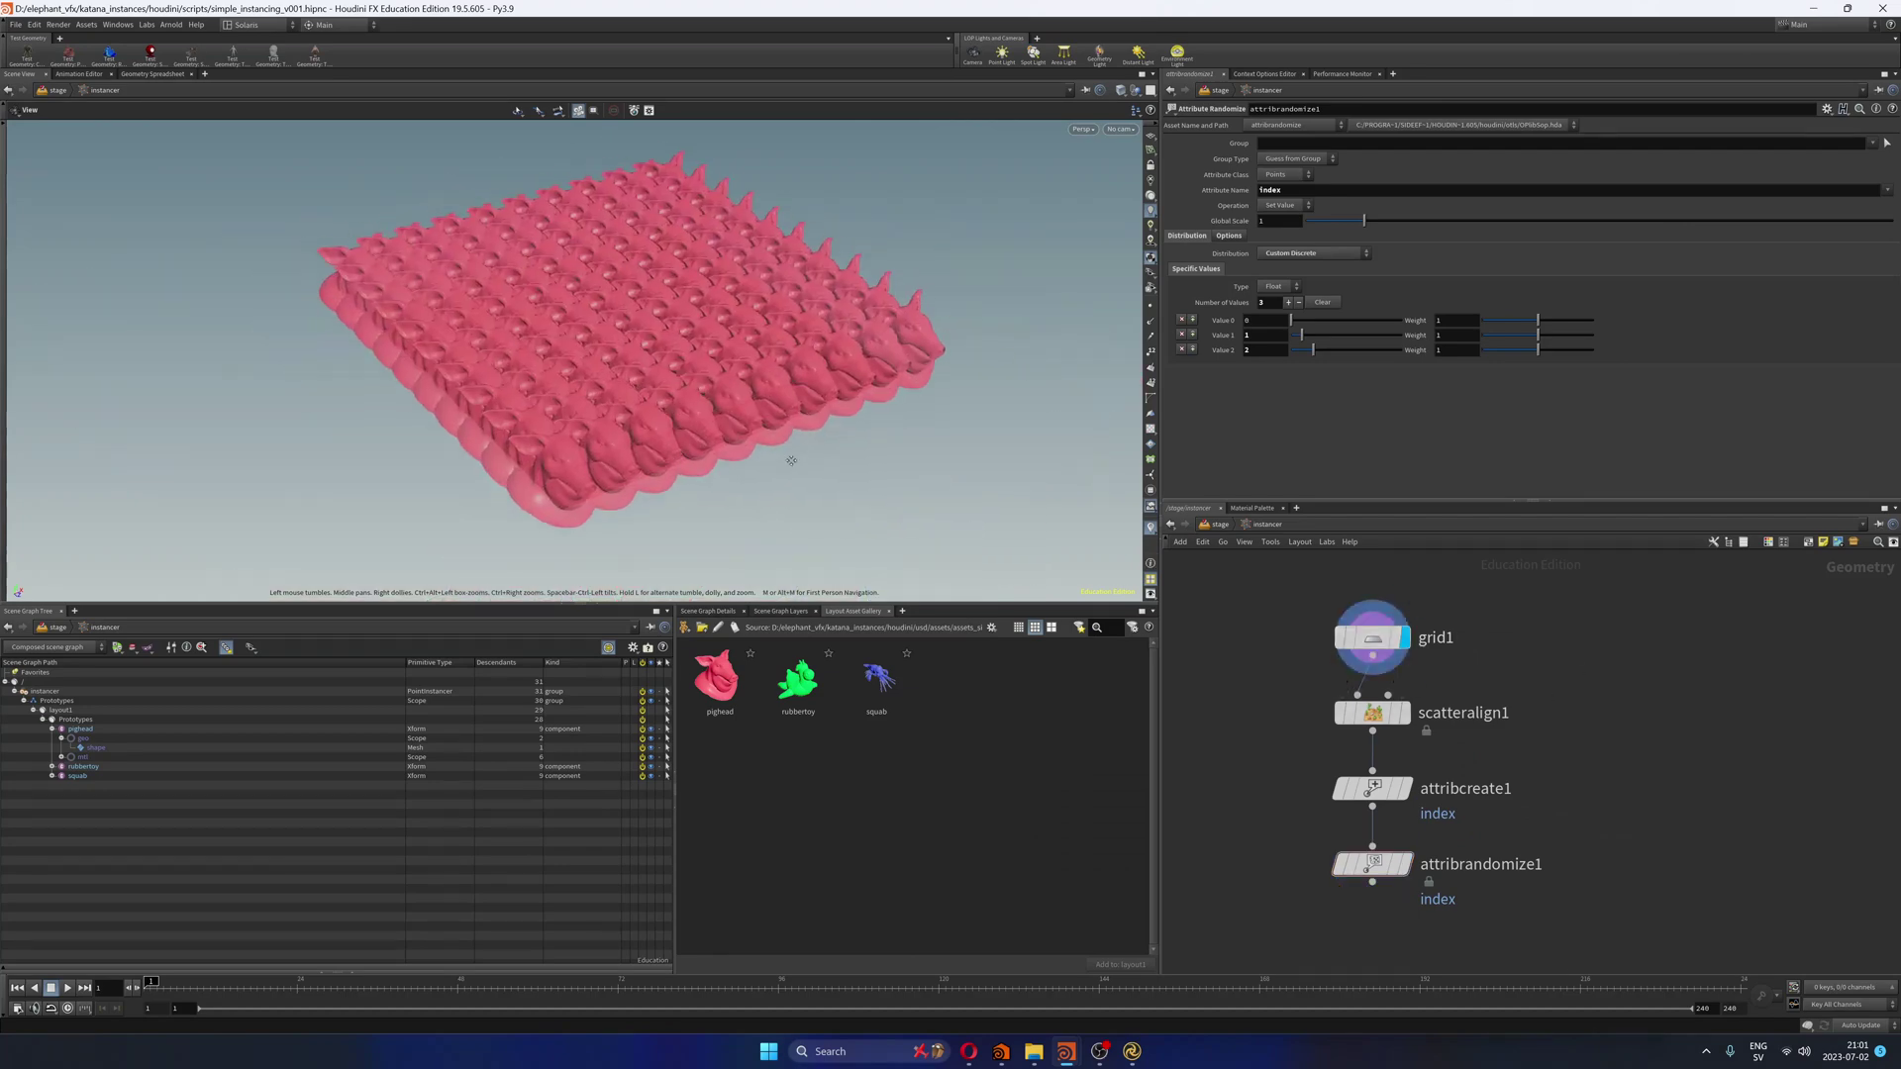
drag(791, 461, 782, 476)
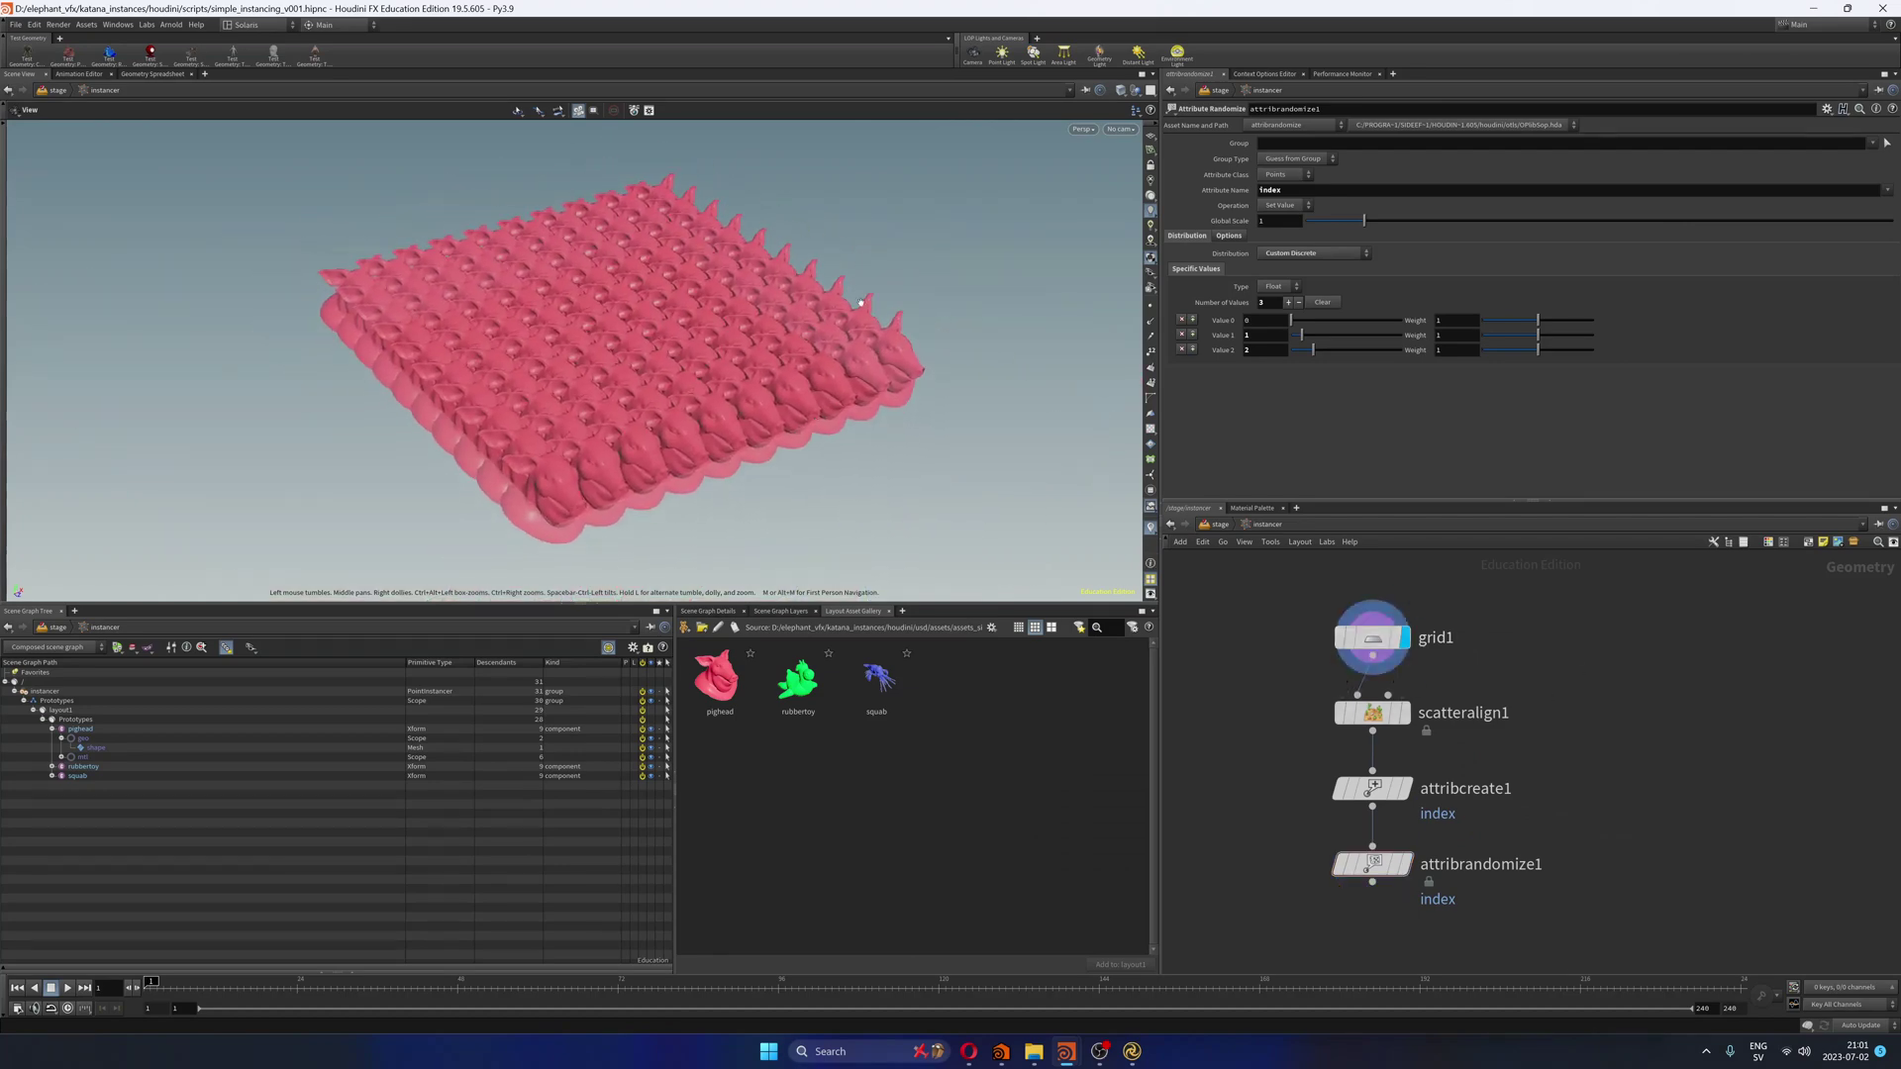
Step: Tidy the node chain inside the instancer network and display the scatteralign1 node
drag(1372, 638, 1372, 629)
key(u)
key(i)
middle_drag(1372, 631, 1358, 631)
drag(1358, 629, 1358, 600)
middle_drag(1357, 729, 1348, 699)
drag(1347, 693, 1348, 668)
click(1382, 660)
Step: Try higher Coverage and Min Radius values on scatteralign1 and undo both changes
drag(1553, 216, 1714, 220)
key(ctrl+z)
drag(1333, 267, 1391, 286)
key(ctrl+z)
key(ctrl+z)
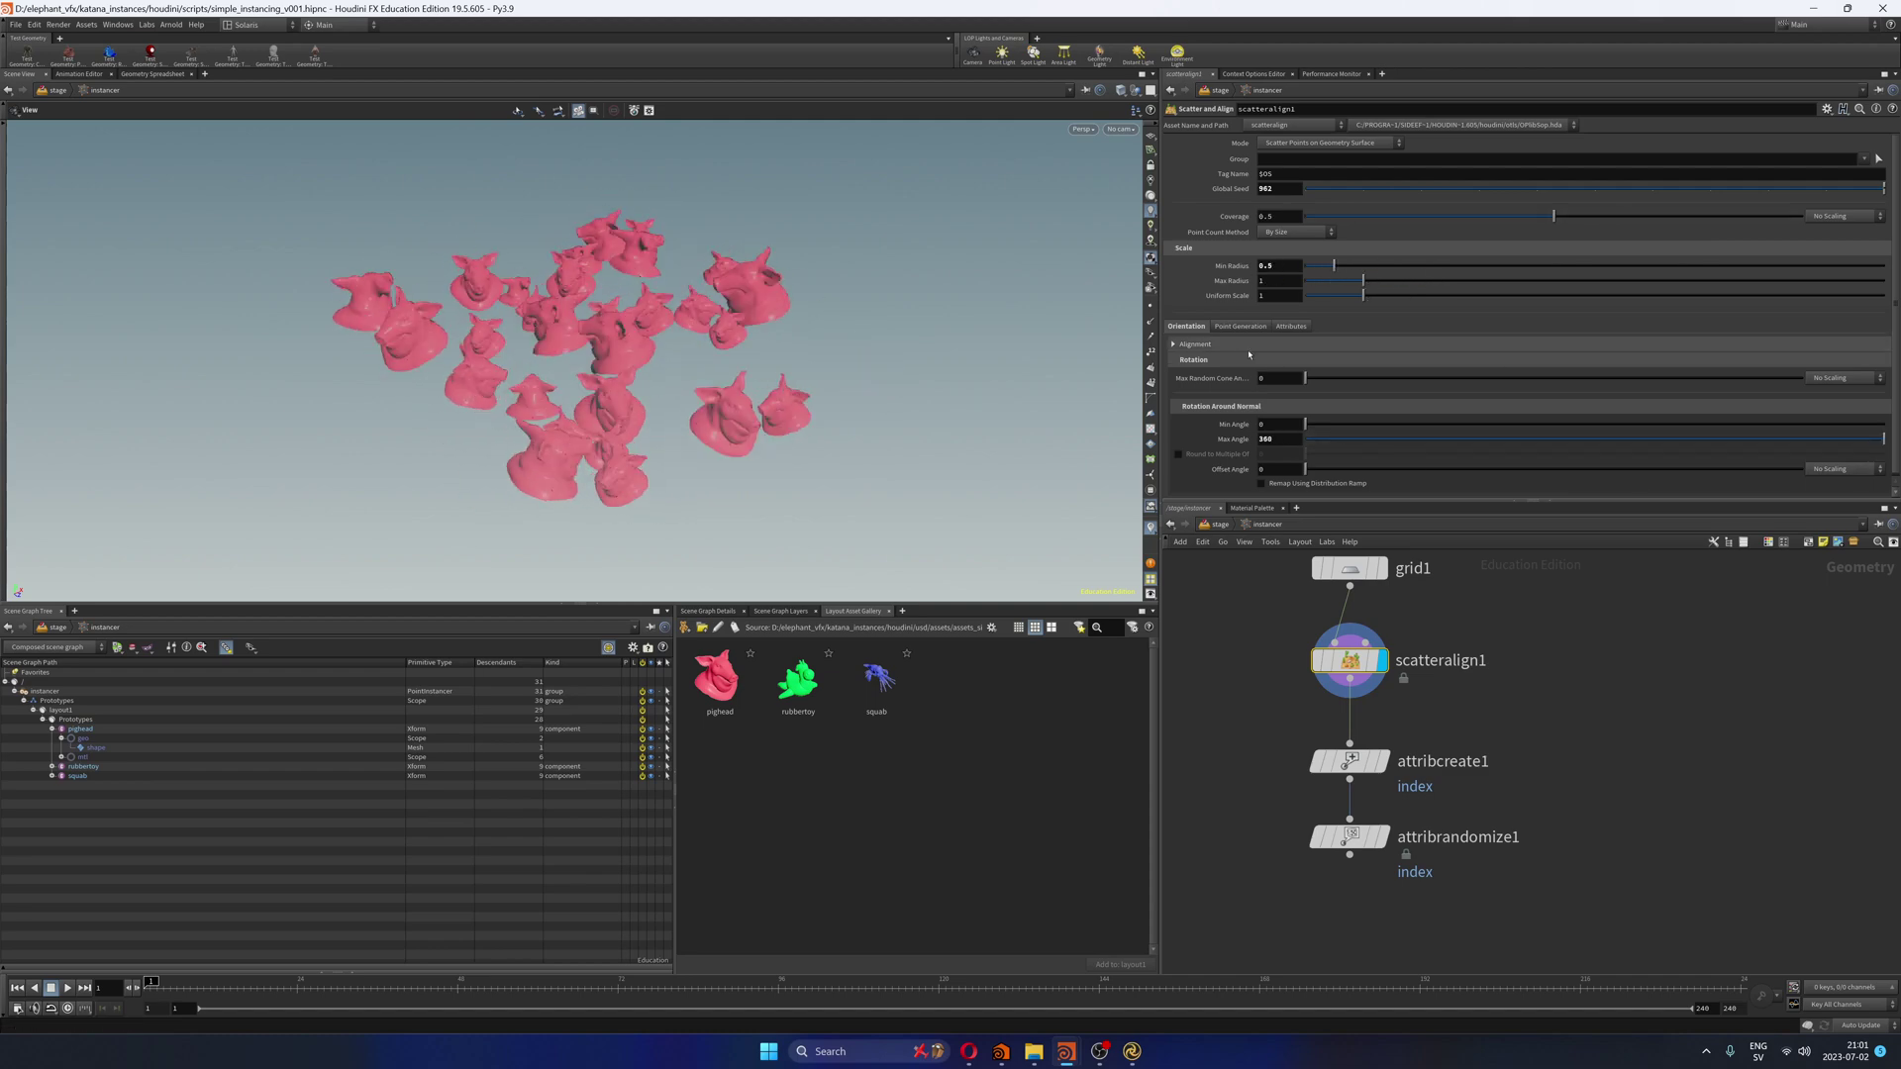
Step: Show the attribute settings of the scatteralign1 node
click(1290, 326)
middle_drag(1249, 722, 1272, 695)
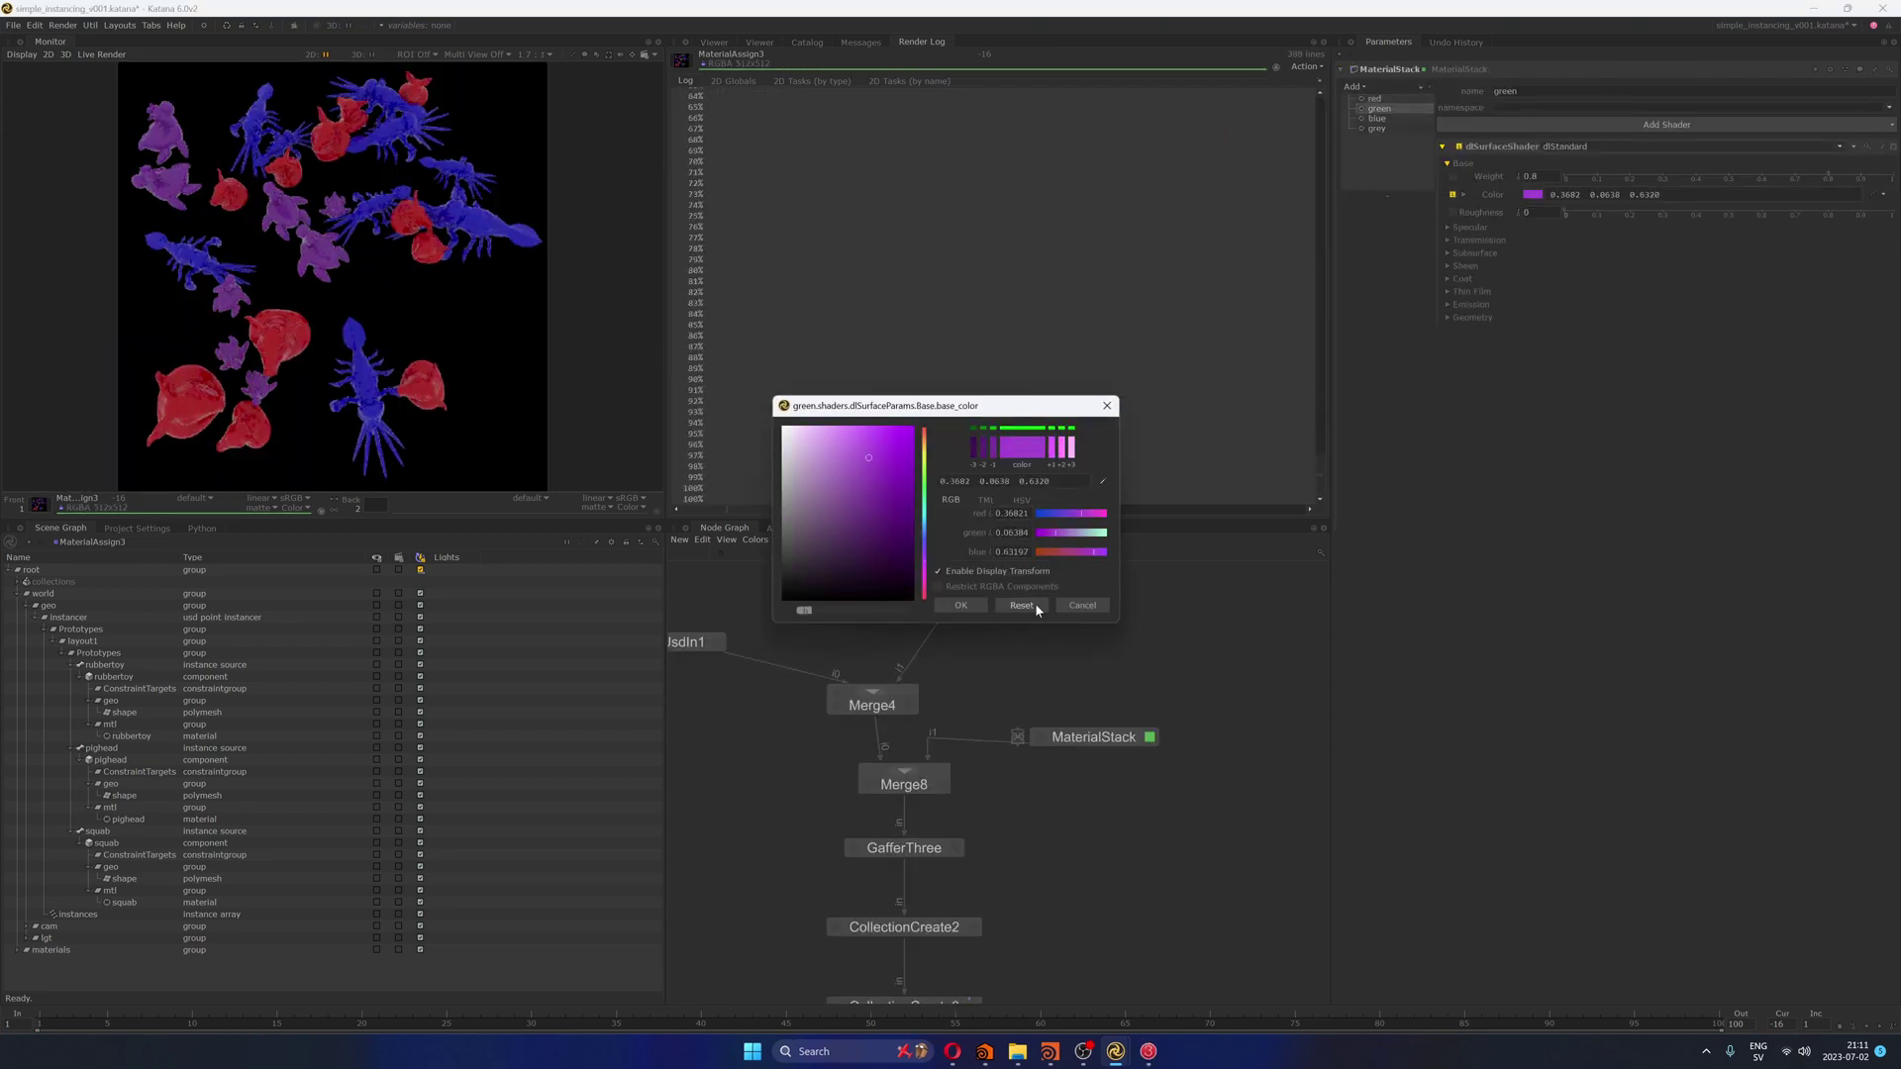
Step: In Katana, cancel the base colour edit of the green material
click(1082, 605)
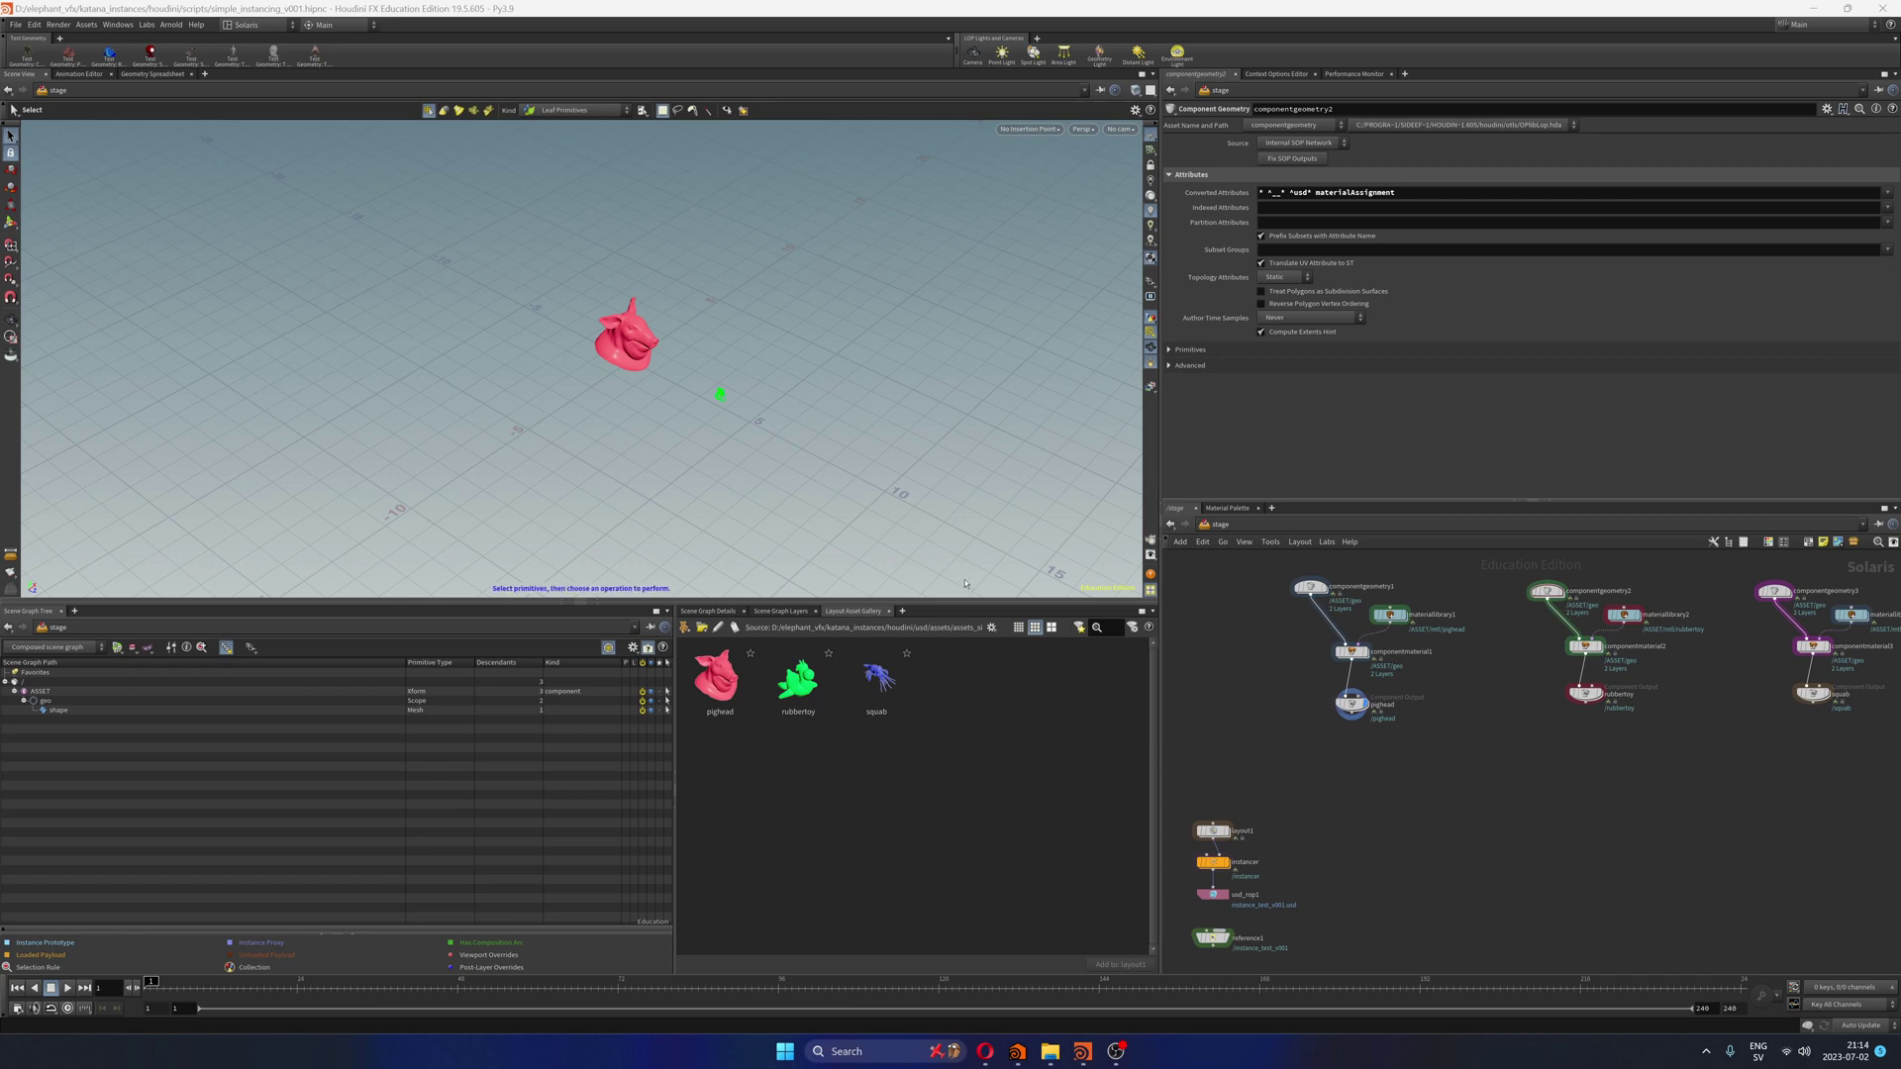
Step: Examine the pighead asset up close and preview the rubbertoy and squab component outputs
click(640, 384)
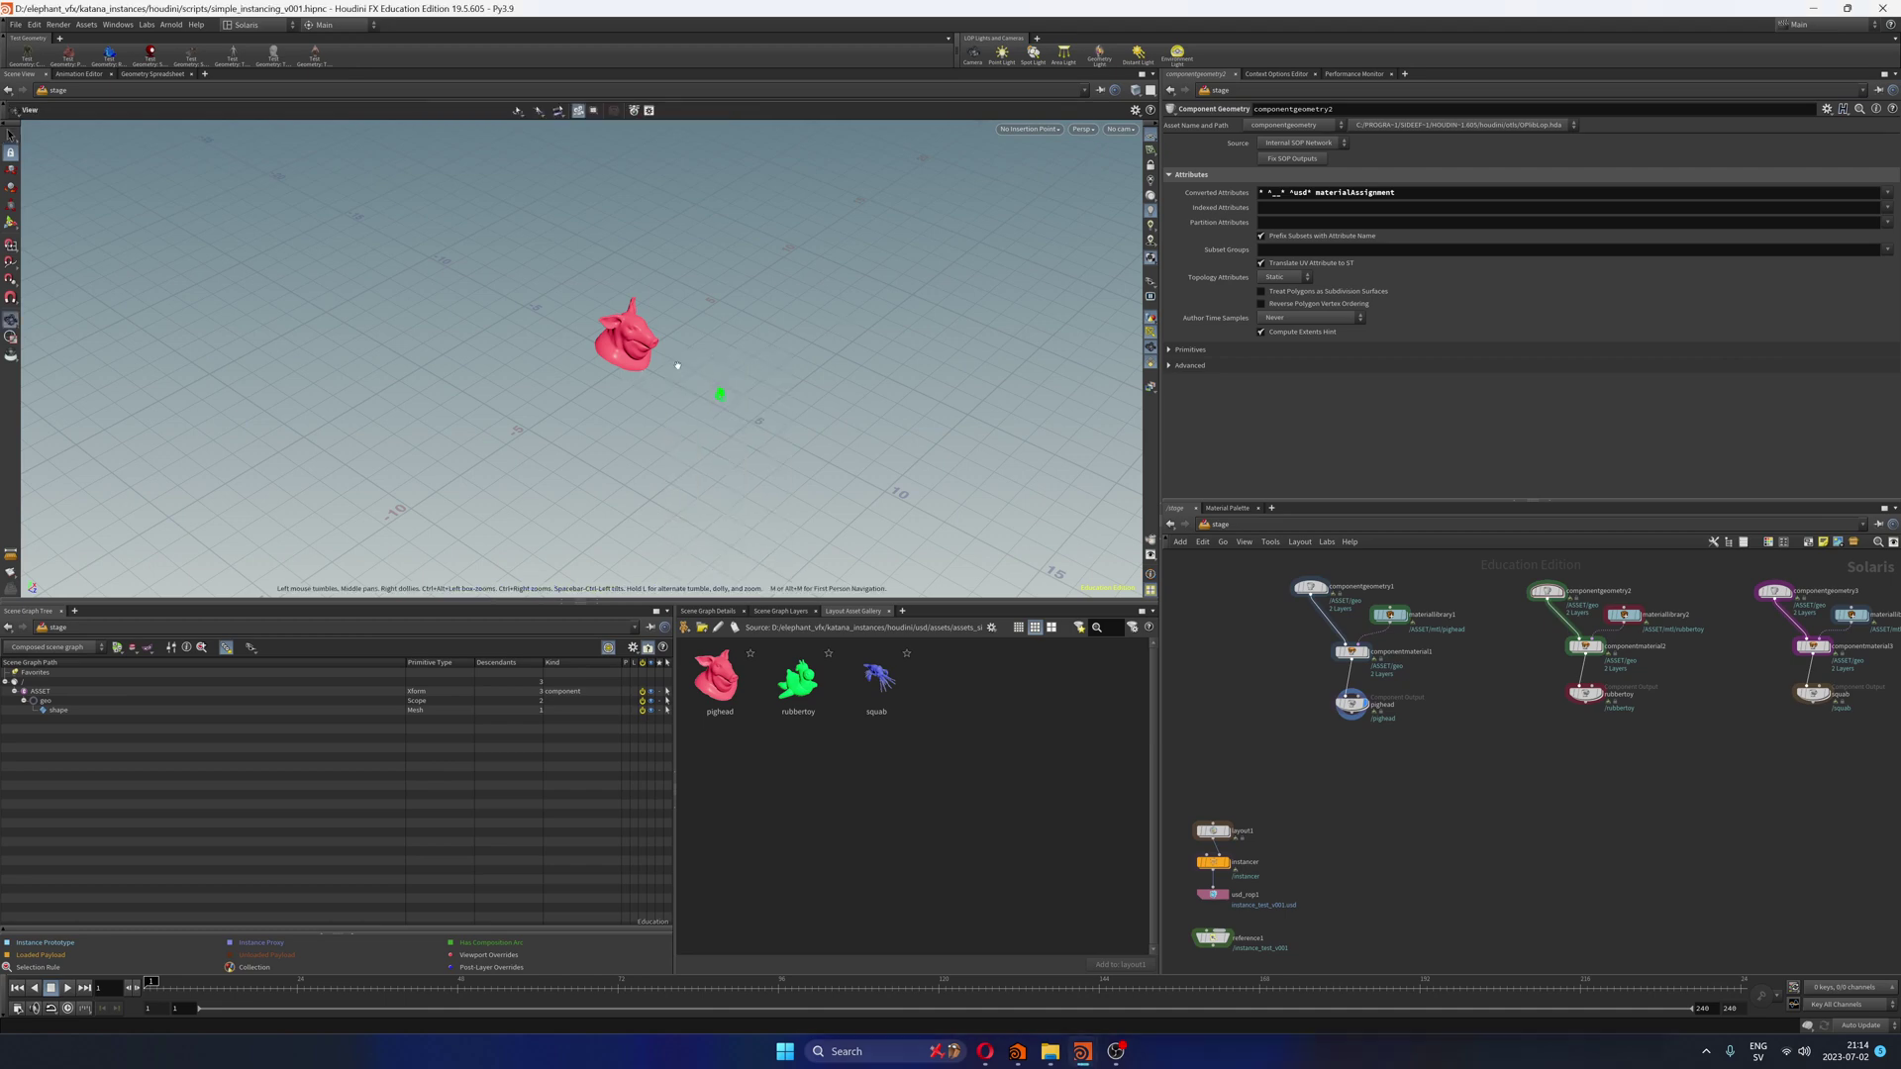
alt+middle_drag(647, 361, 684, 390)
alt+scroll(683, 390, up, 5)
alt+drag(683, 390, 615, 380)
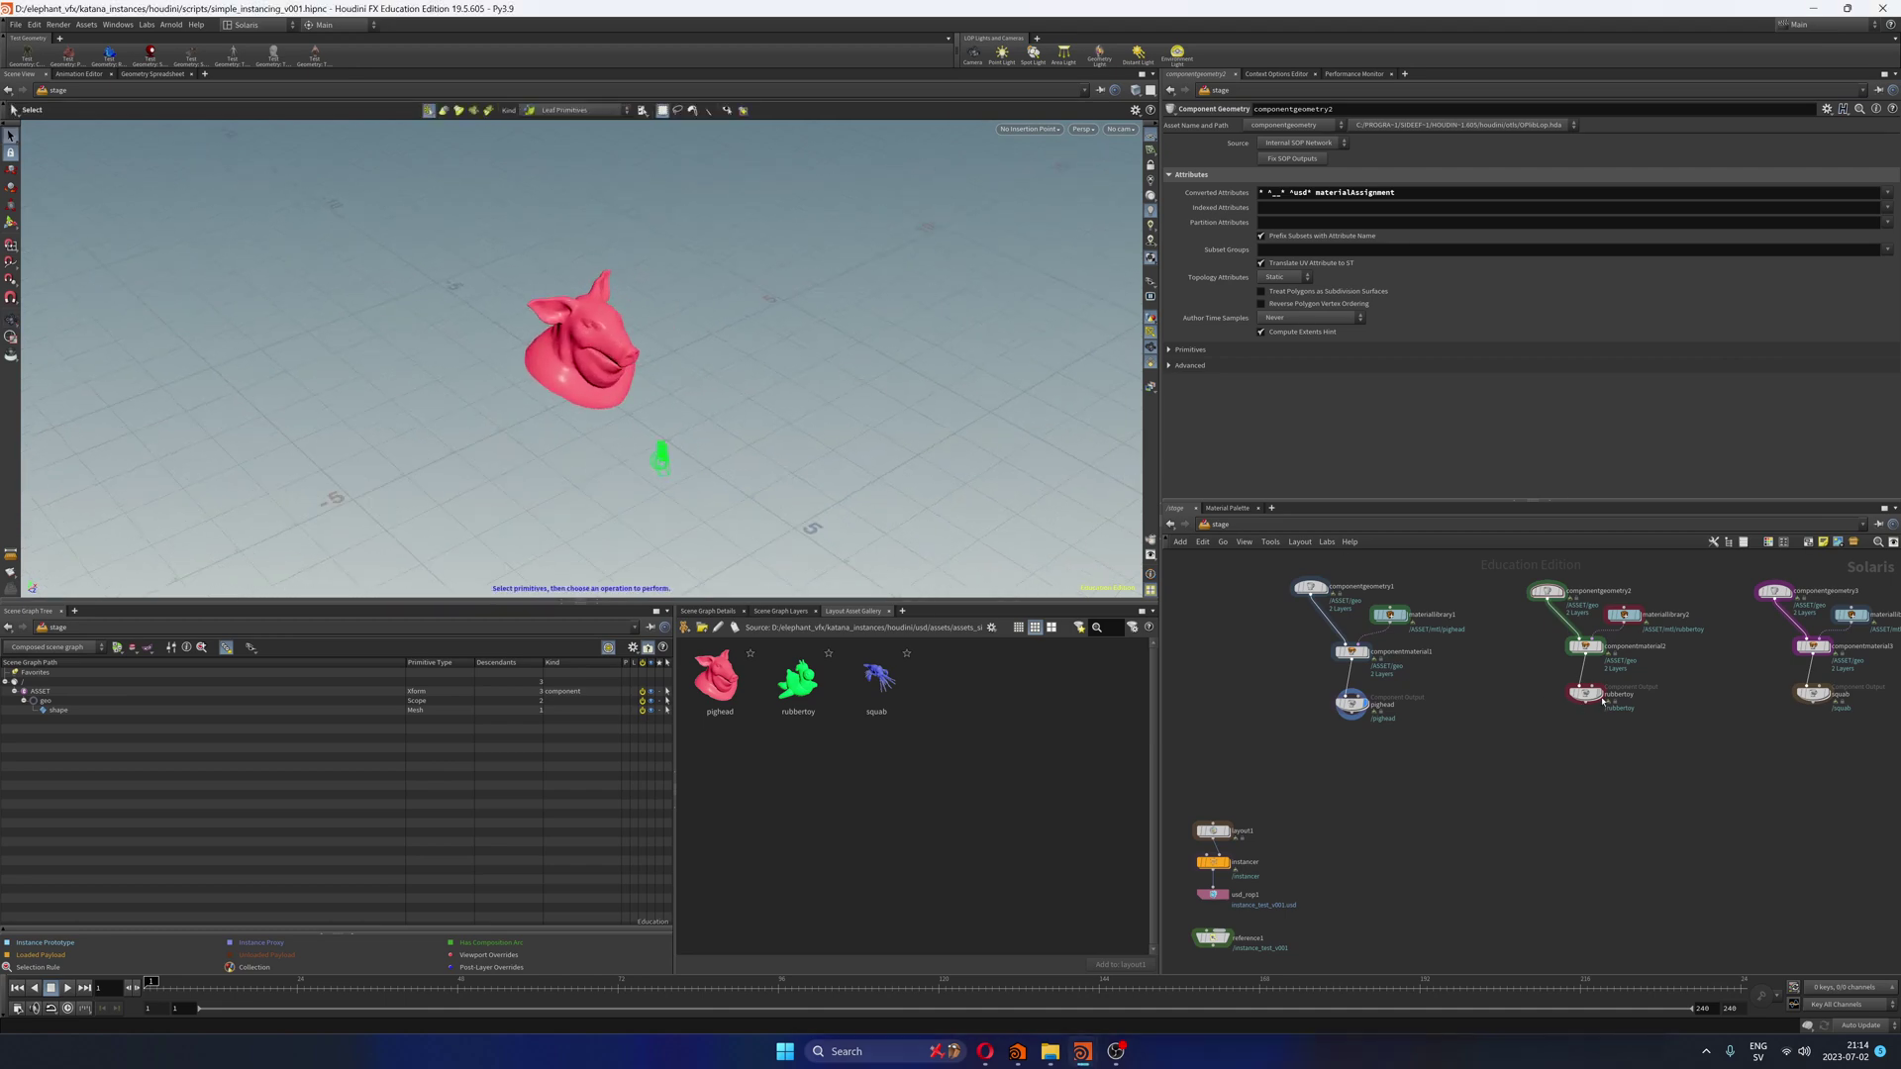
click(1602, 699)
click(1829, 695)
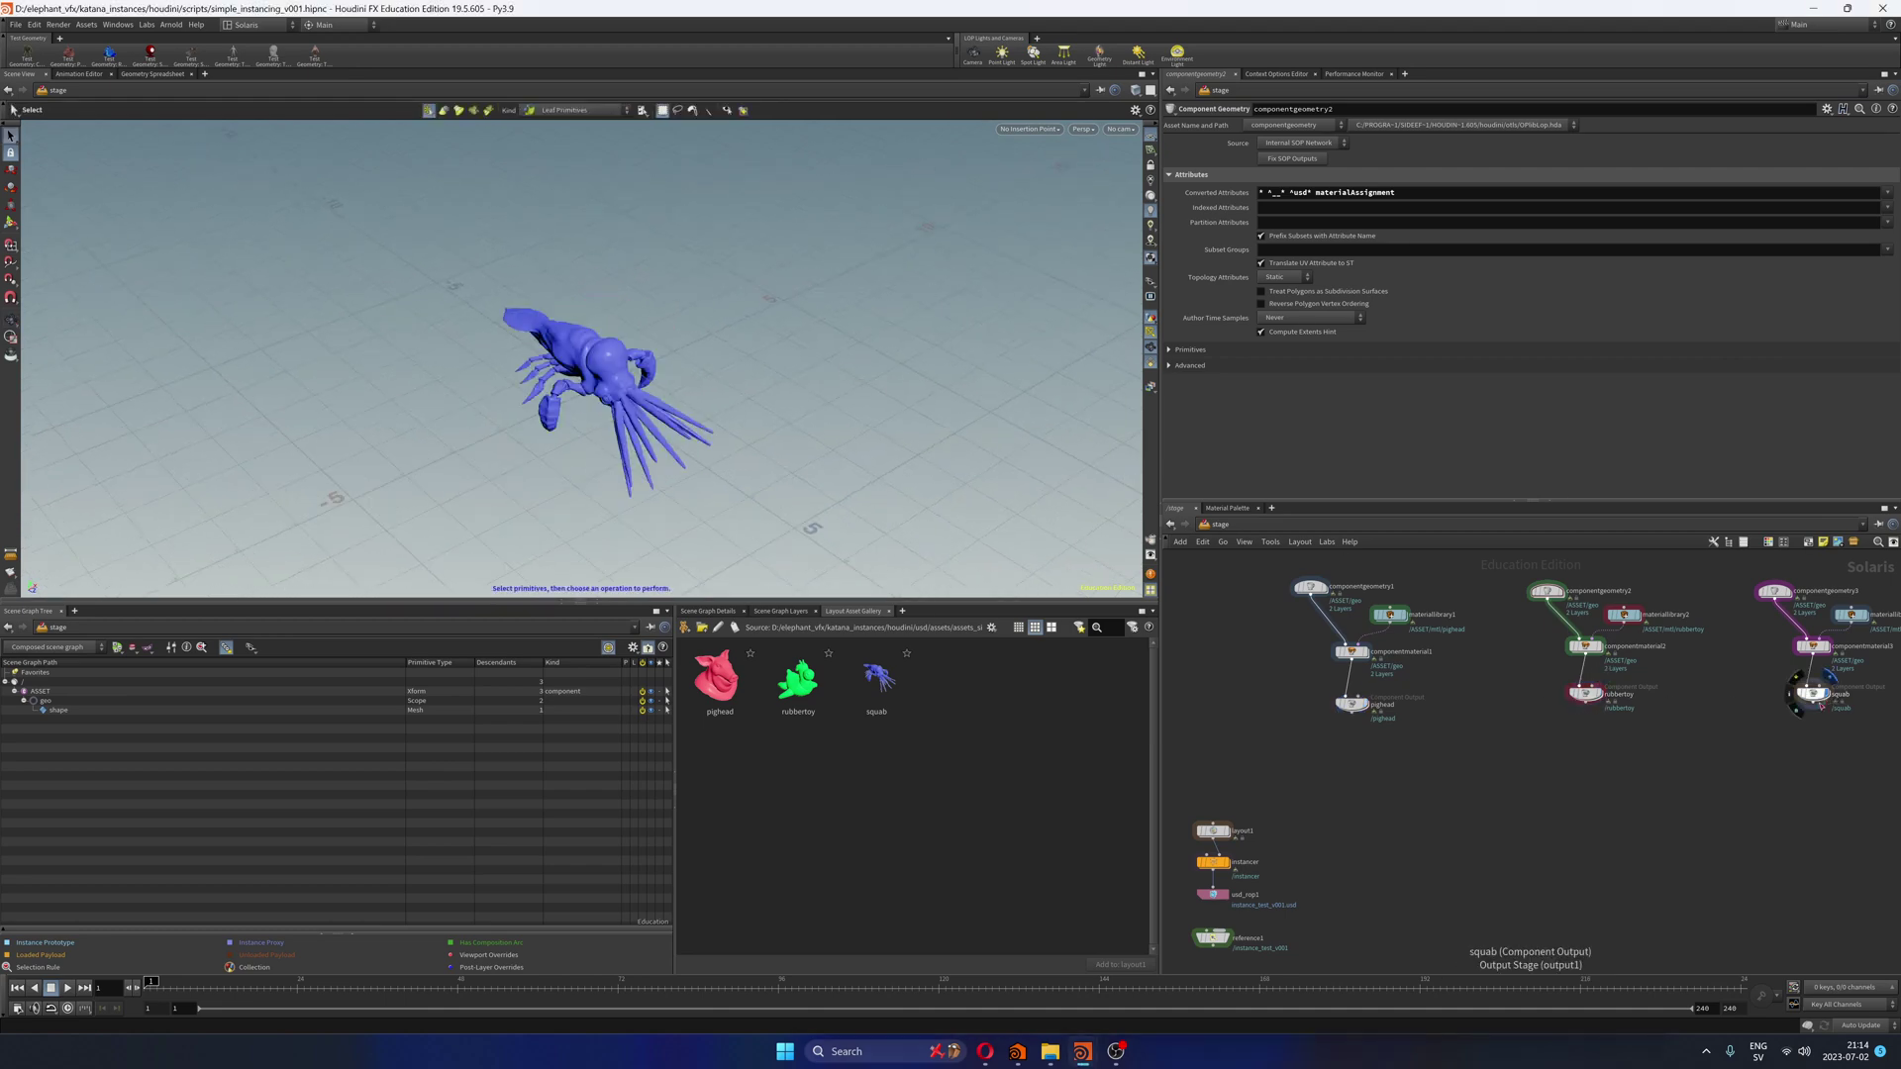
Step: Show the pighead output's settings and display the instancer node to examine the scattered instances
click(1352, 702)
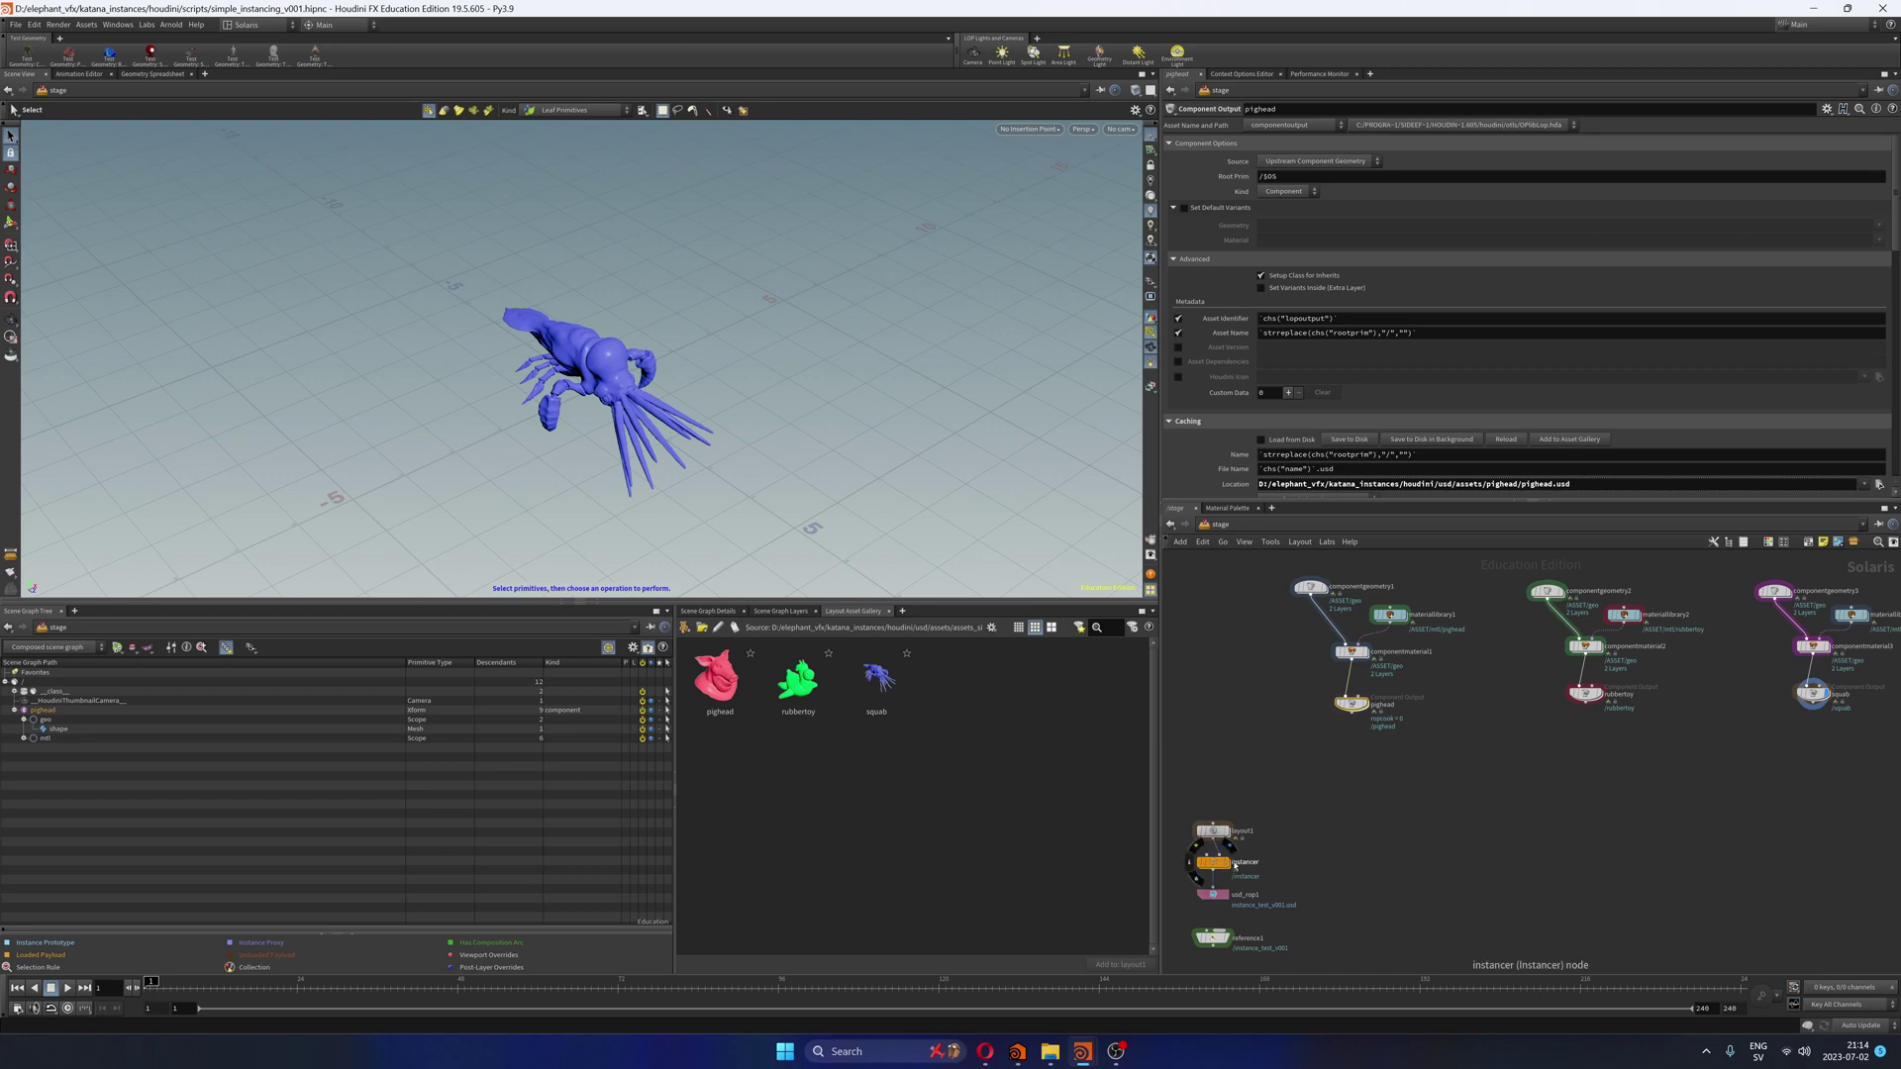
click(1228, 862)
alt+right_drag(693, 388, 624, 387)
alt+drag(624, 386, 698, 396)
key(s)
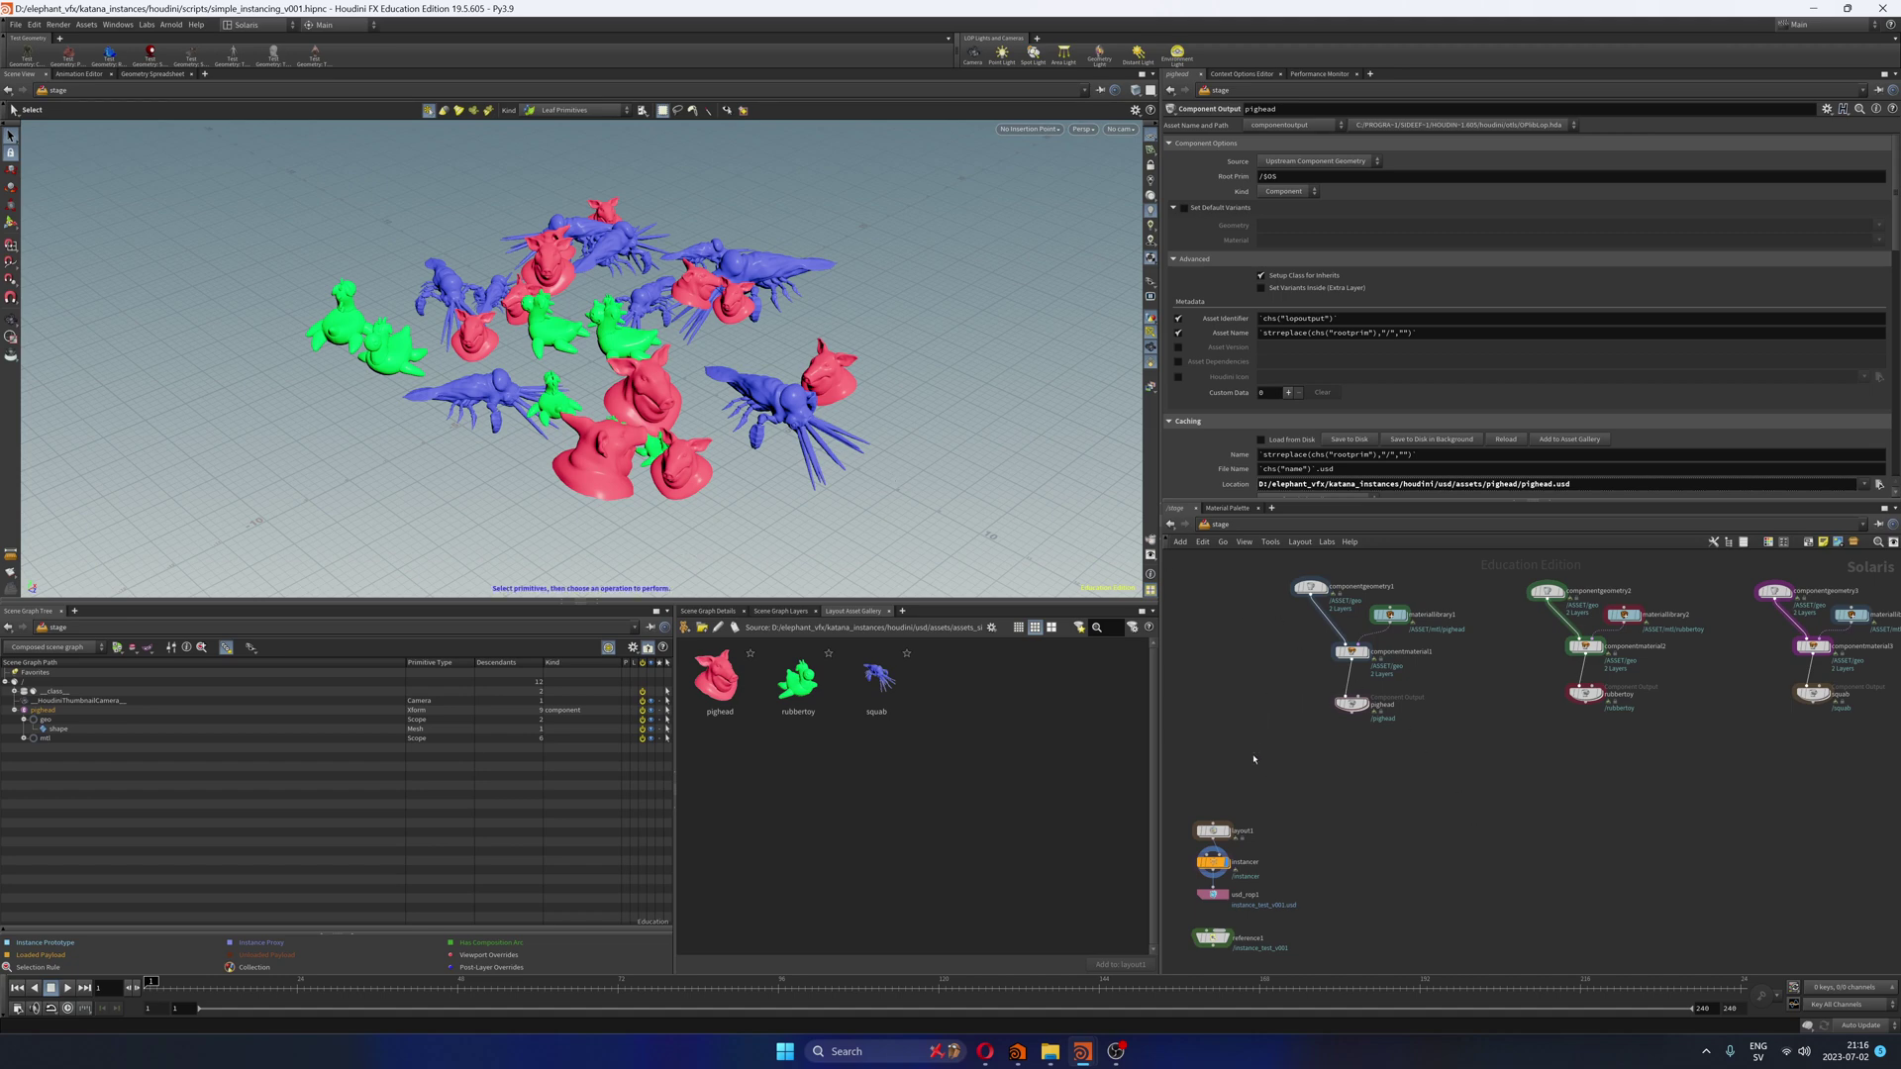
Step: Preview the pighead, rubbertoy and squab outputs in turn and return the display to the instancer
click(1364, 704)
click(1599, 693)
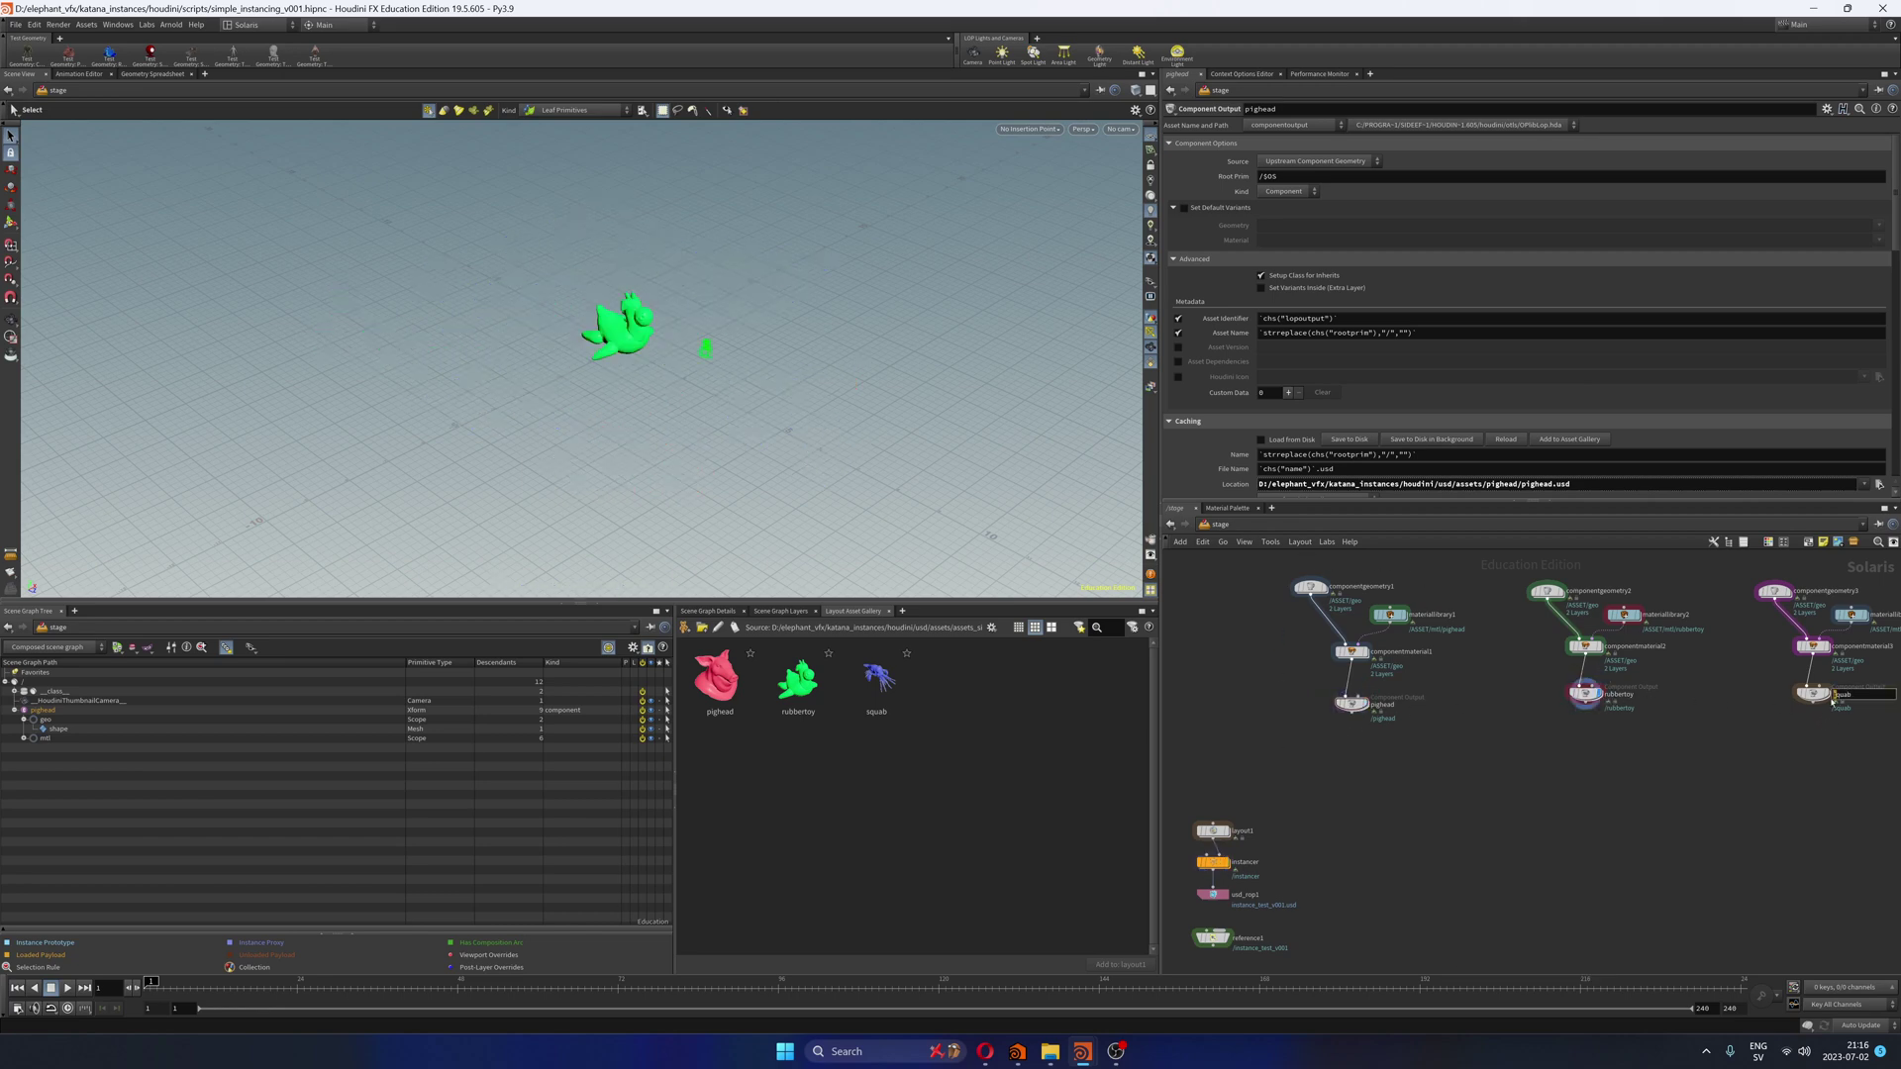
click(1830, 695)
click(1225, 862)
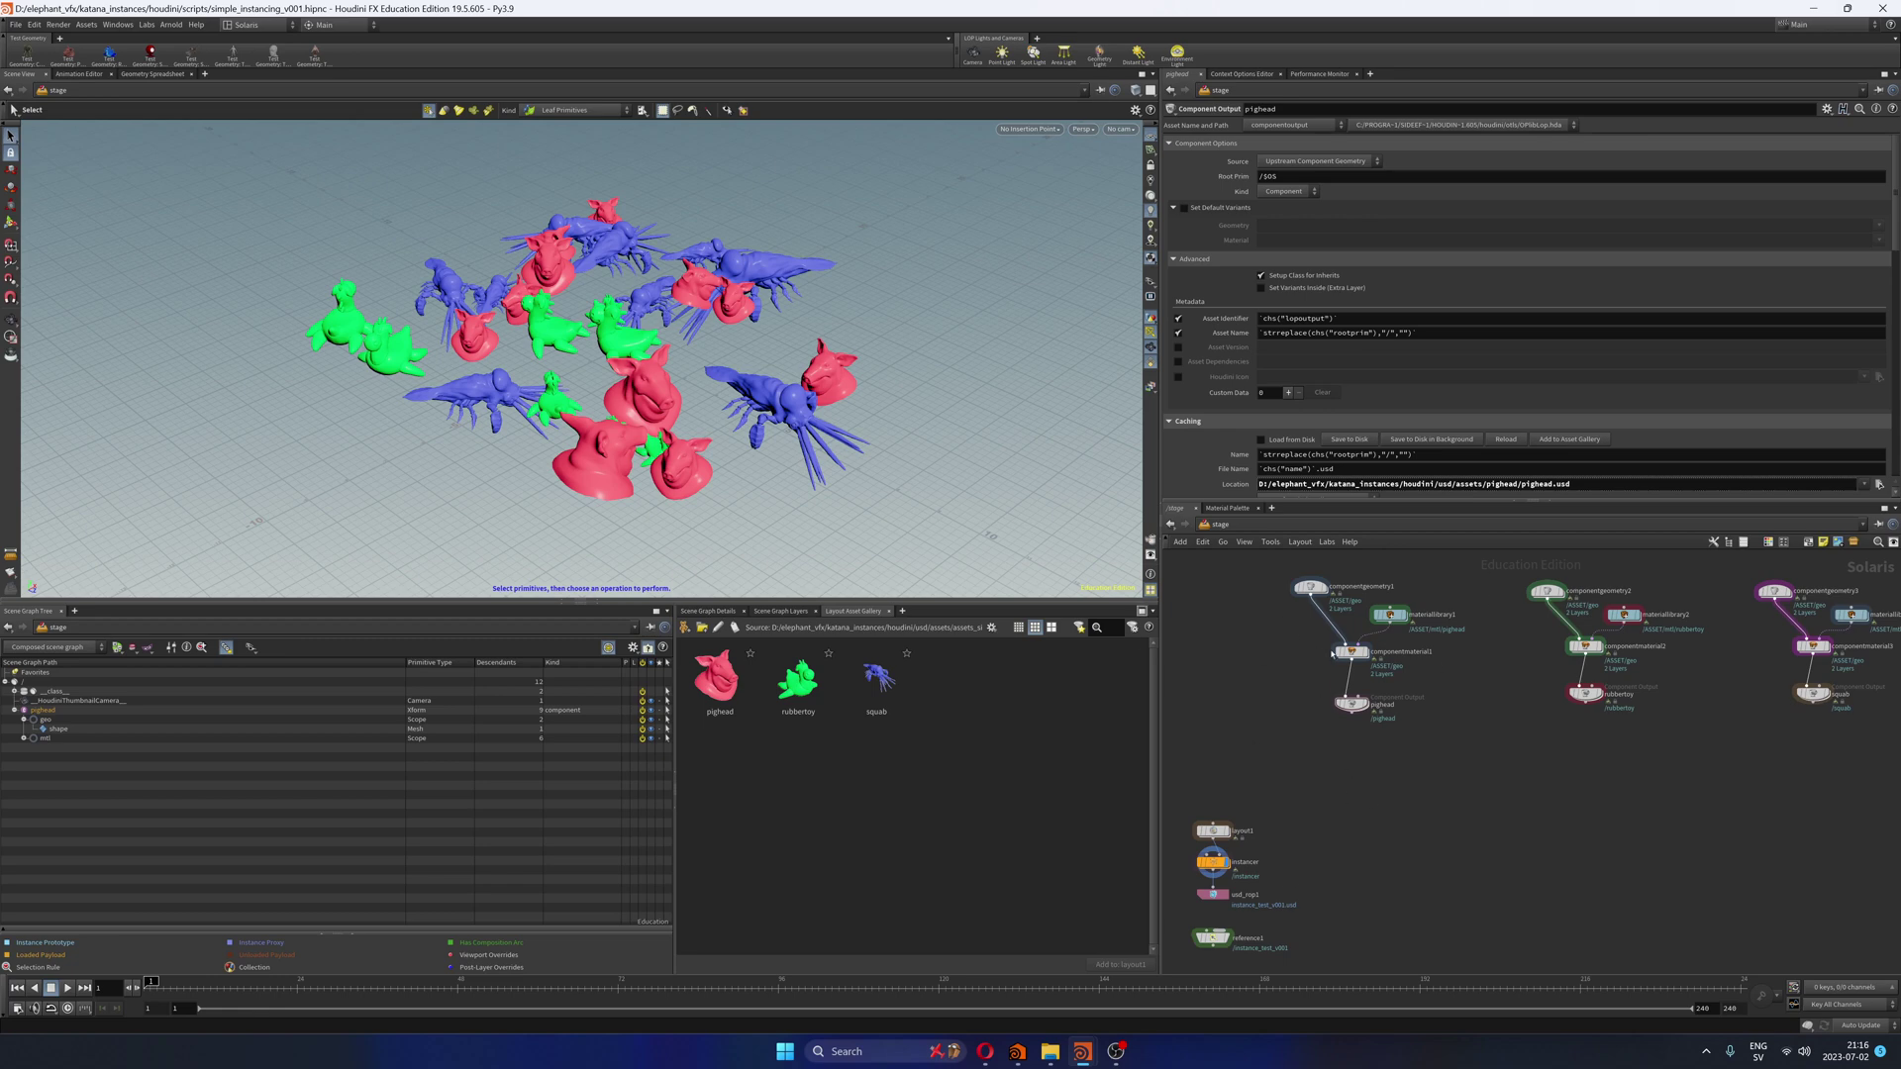
Step: Display the pighead component output and bring the whole stage network into view
click(1346, 704)
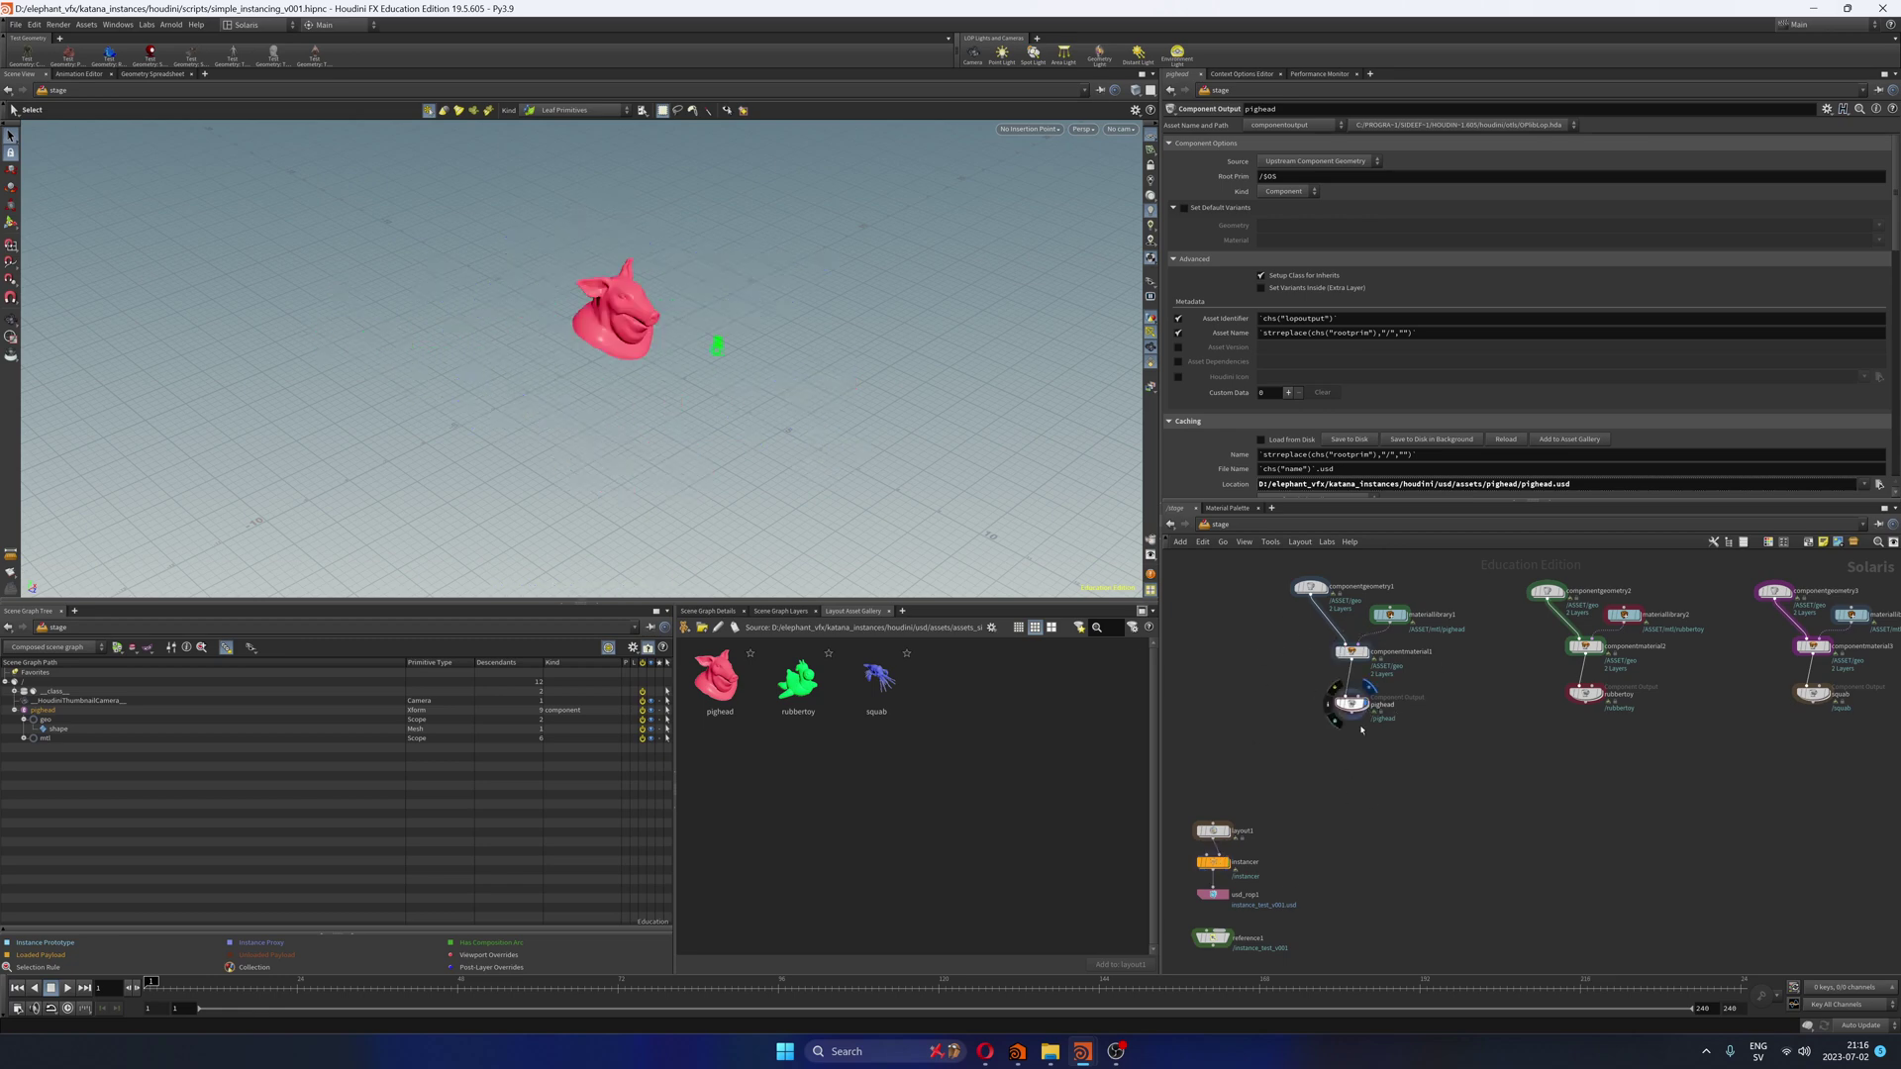
scroll(1310, 682, up, 3)
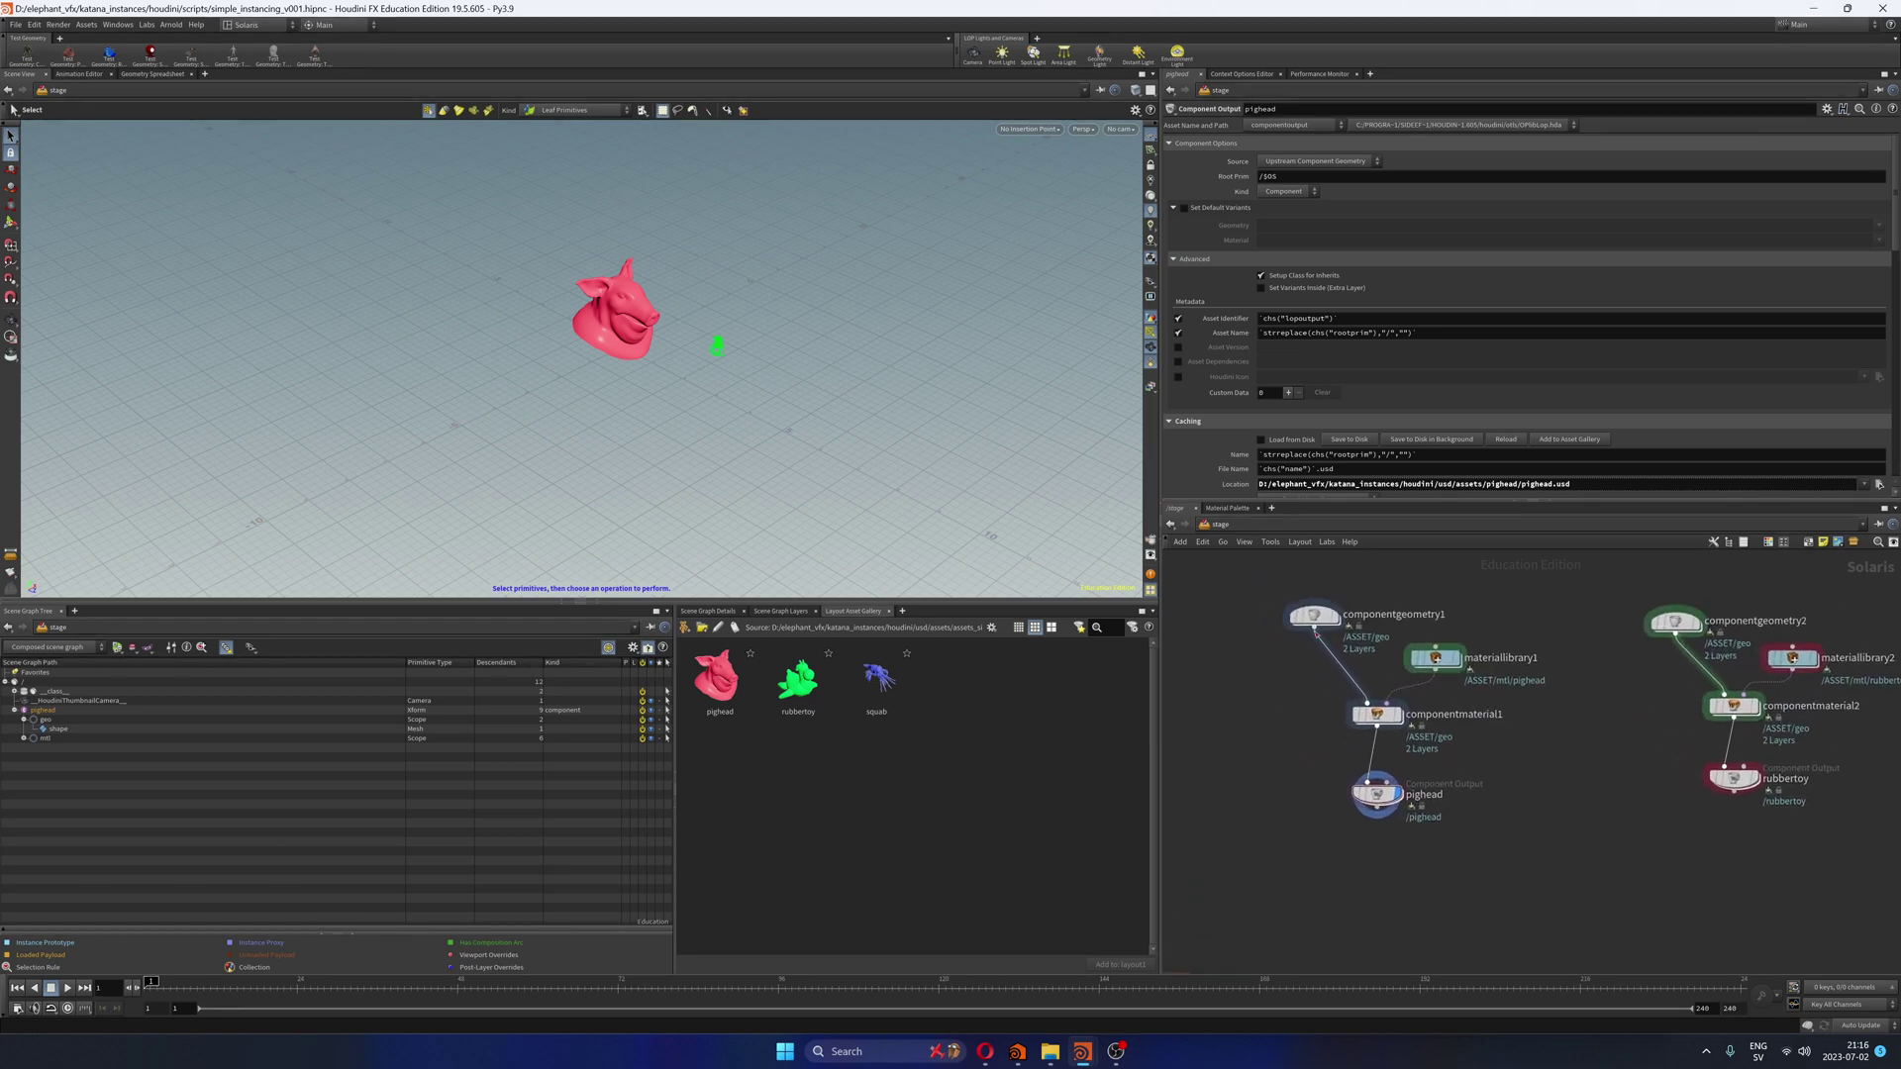
key(h)
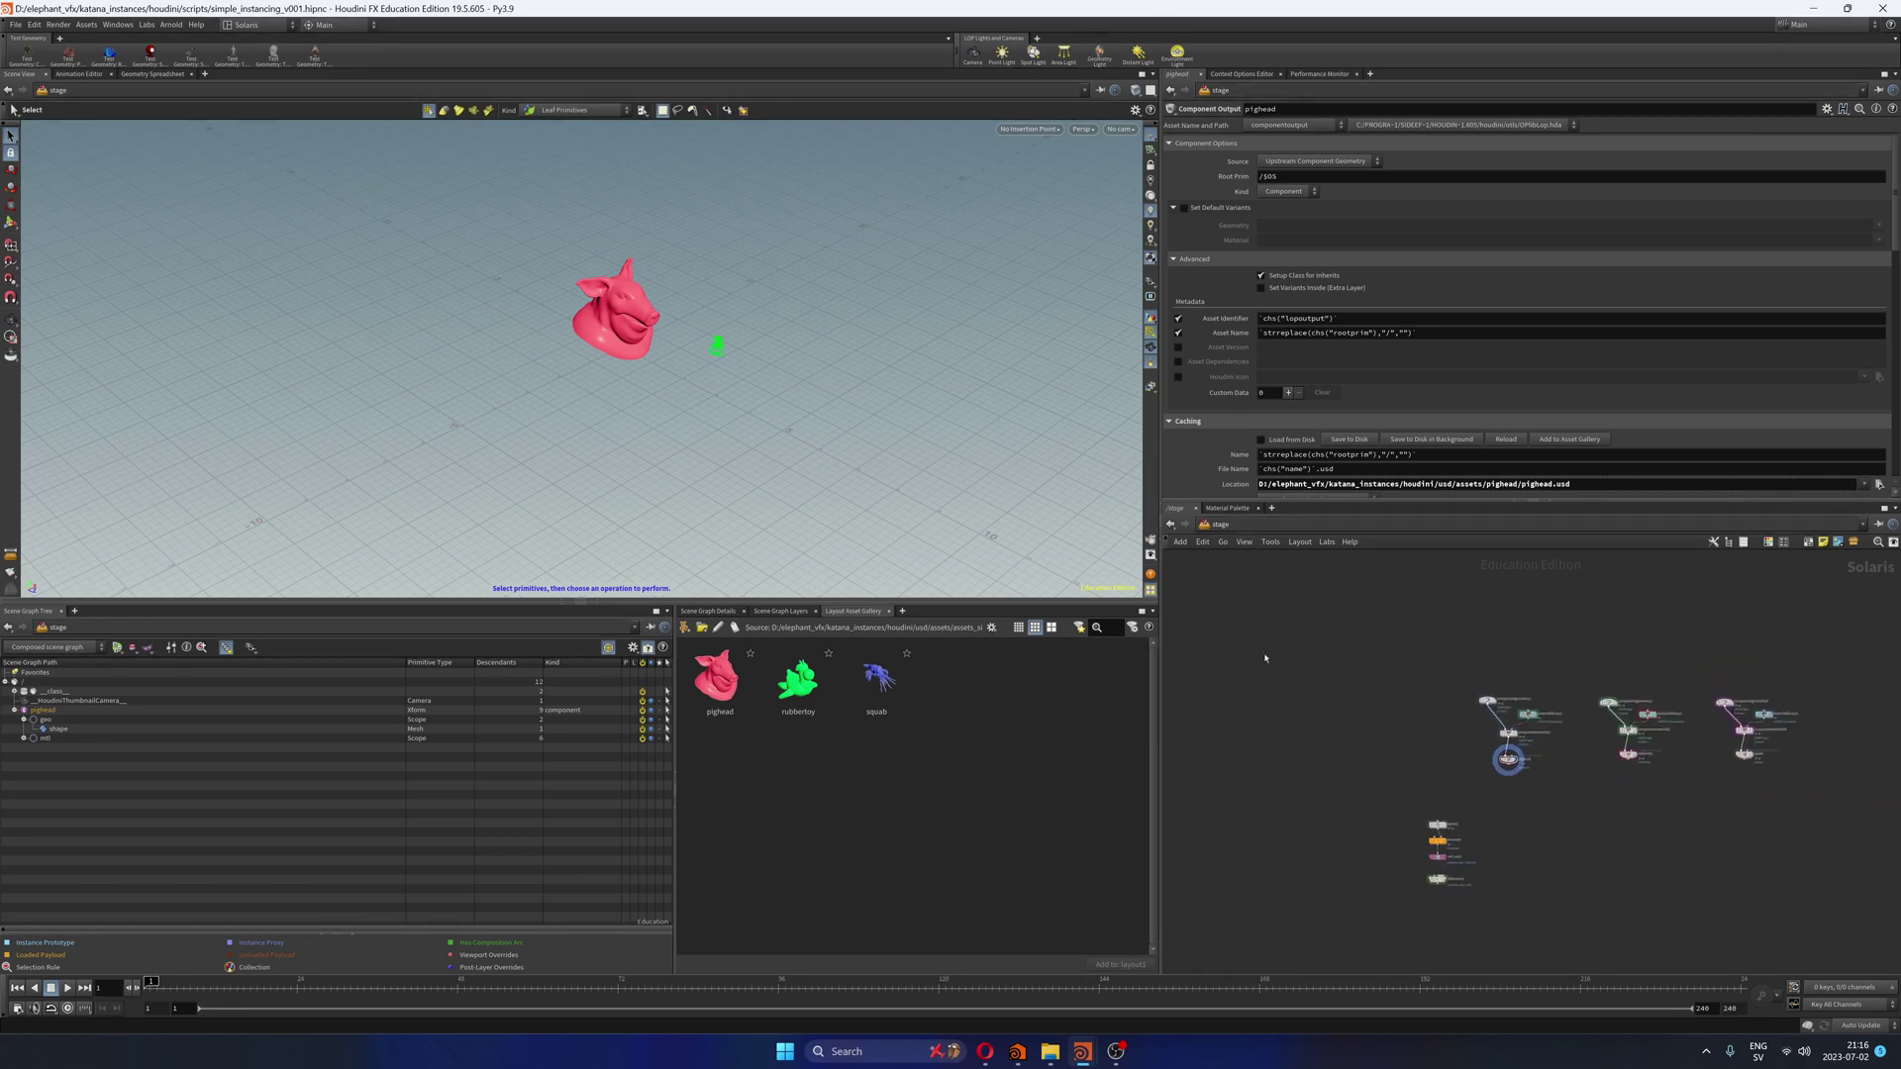
Step: Add a Component Builder setup in an empty area of the stage network
key(Tab)
text(com)
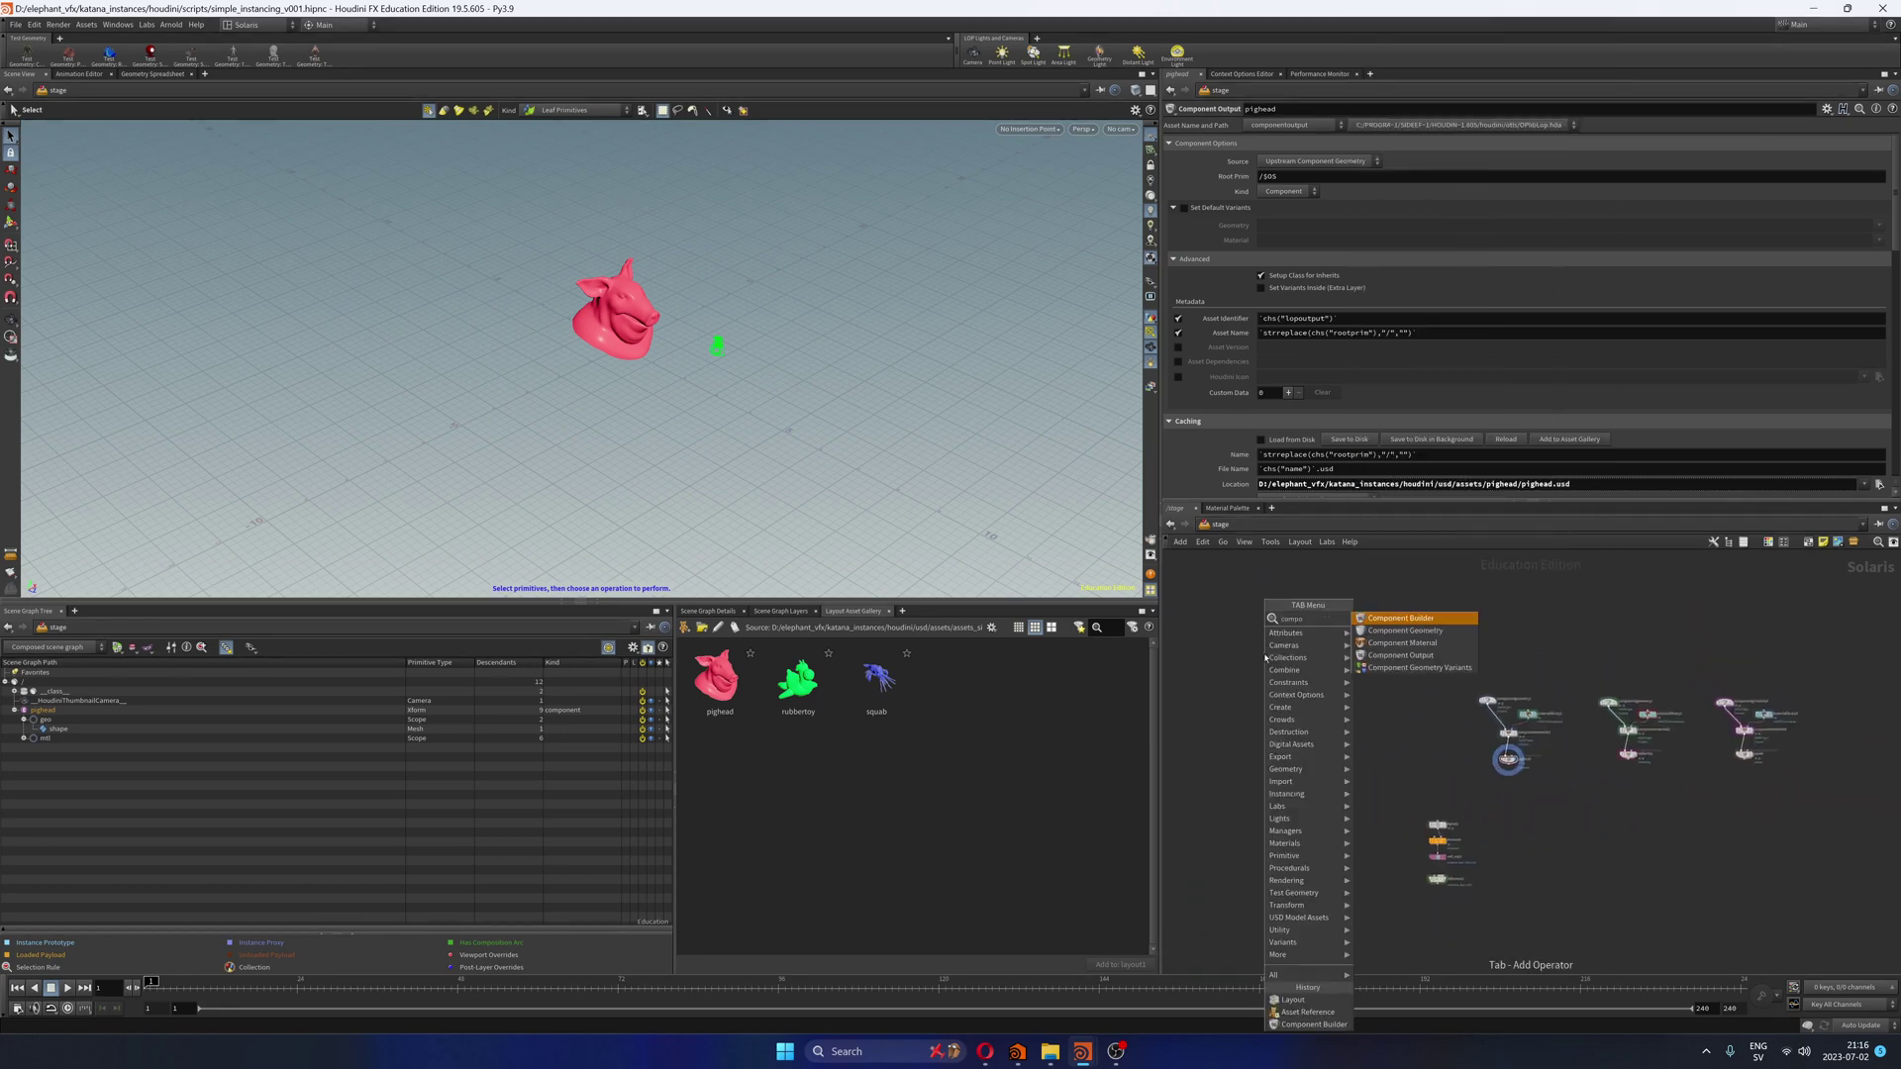
key(Return)
key(f)
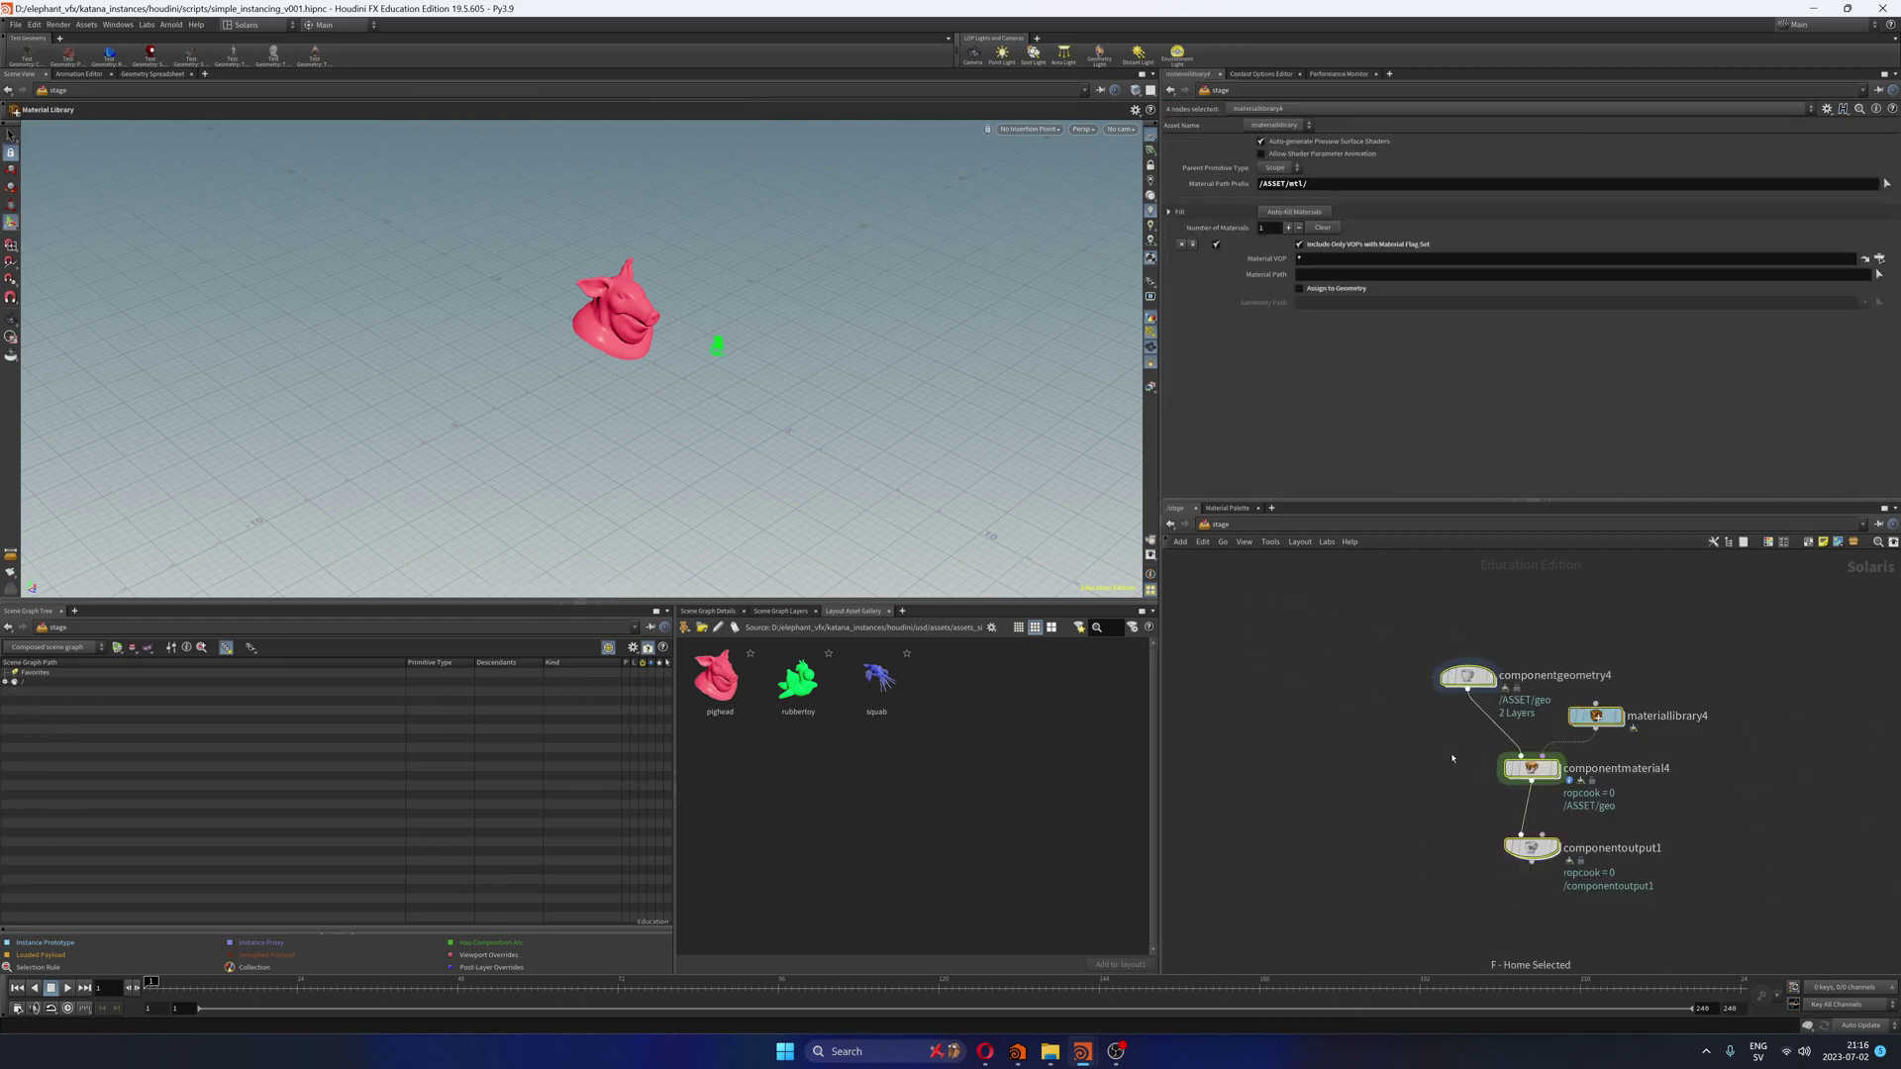
click(1417, 779)
middle_drag(1434, 816, 1273, 761)
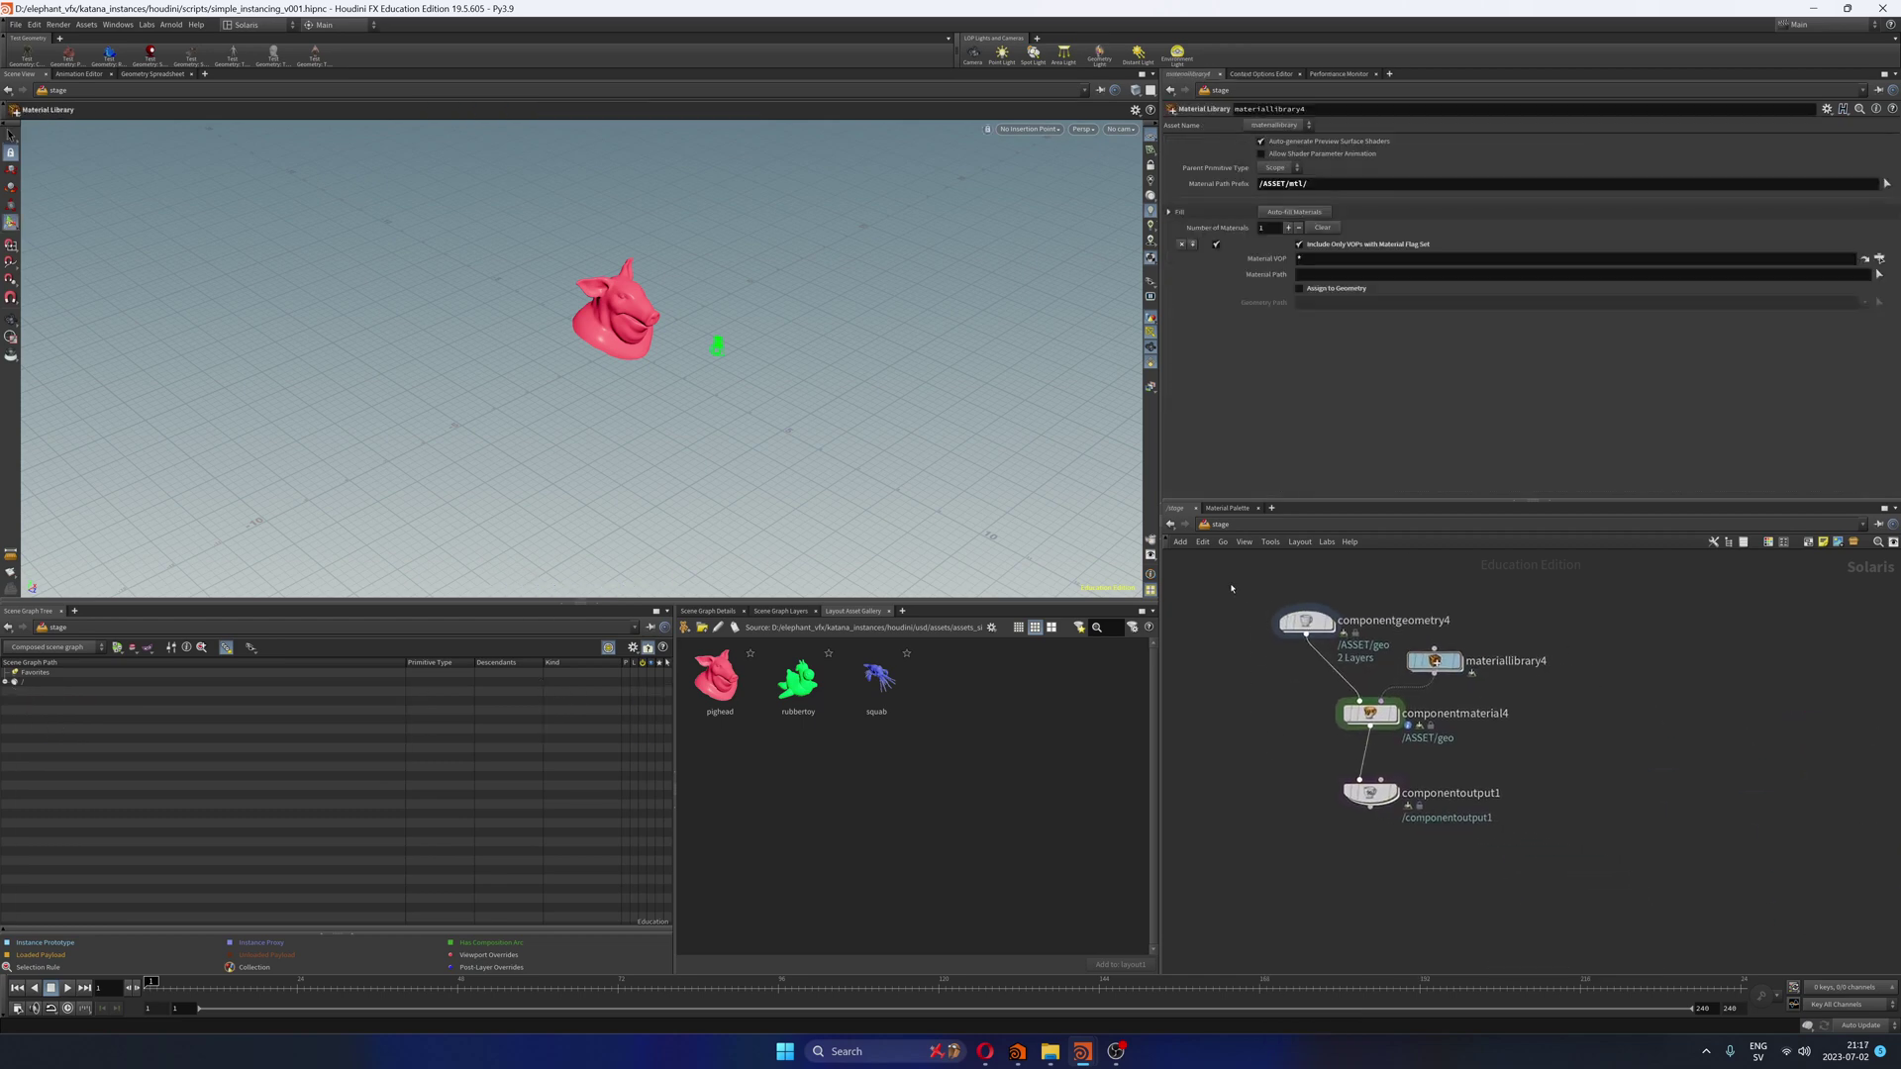
Step: Select the four nodes of the new Component Builder setup and delete them
drag(1249, 597, 1571, 843)
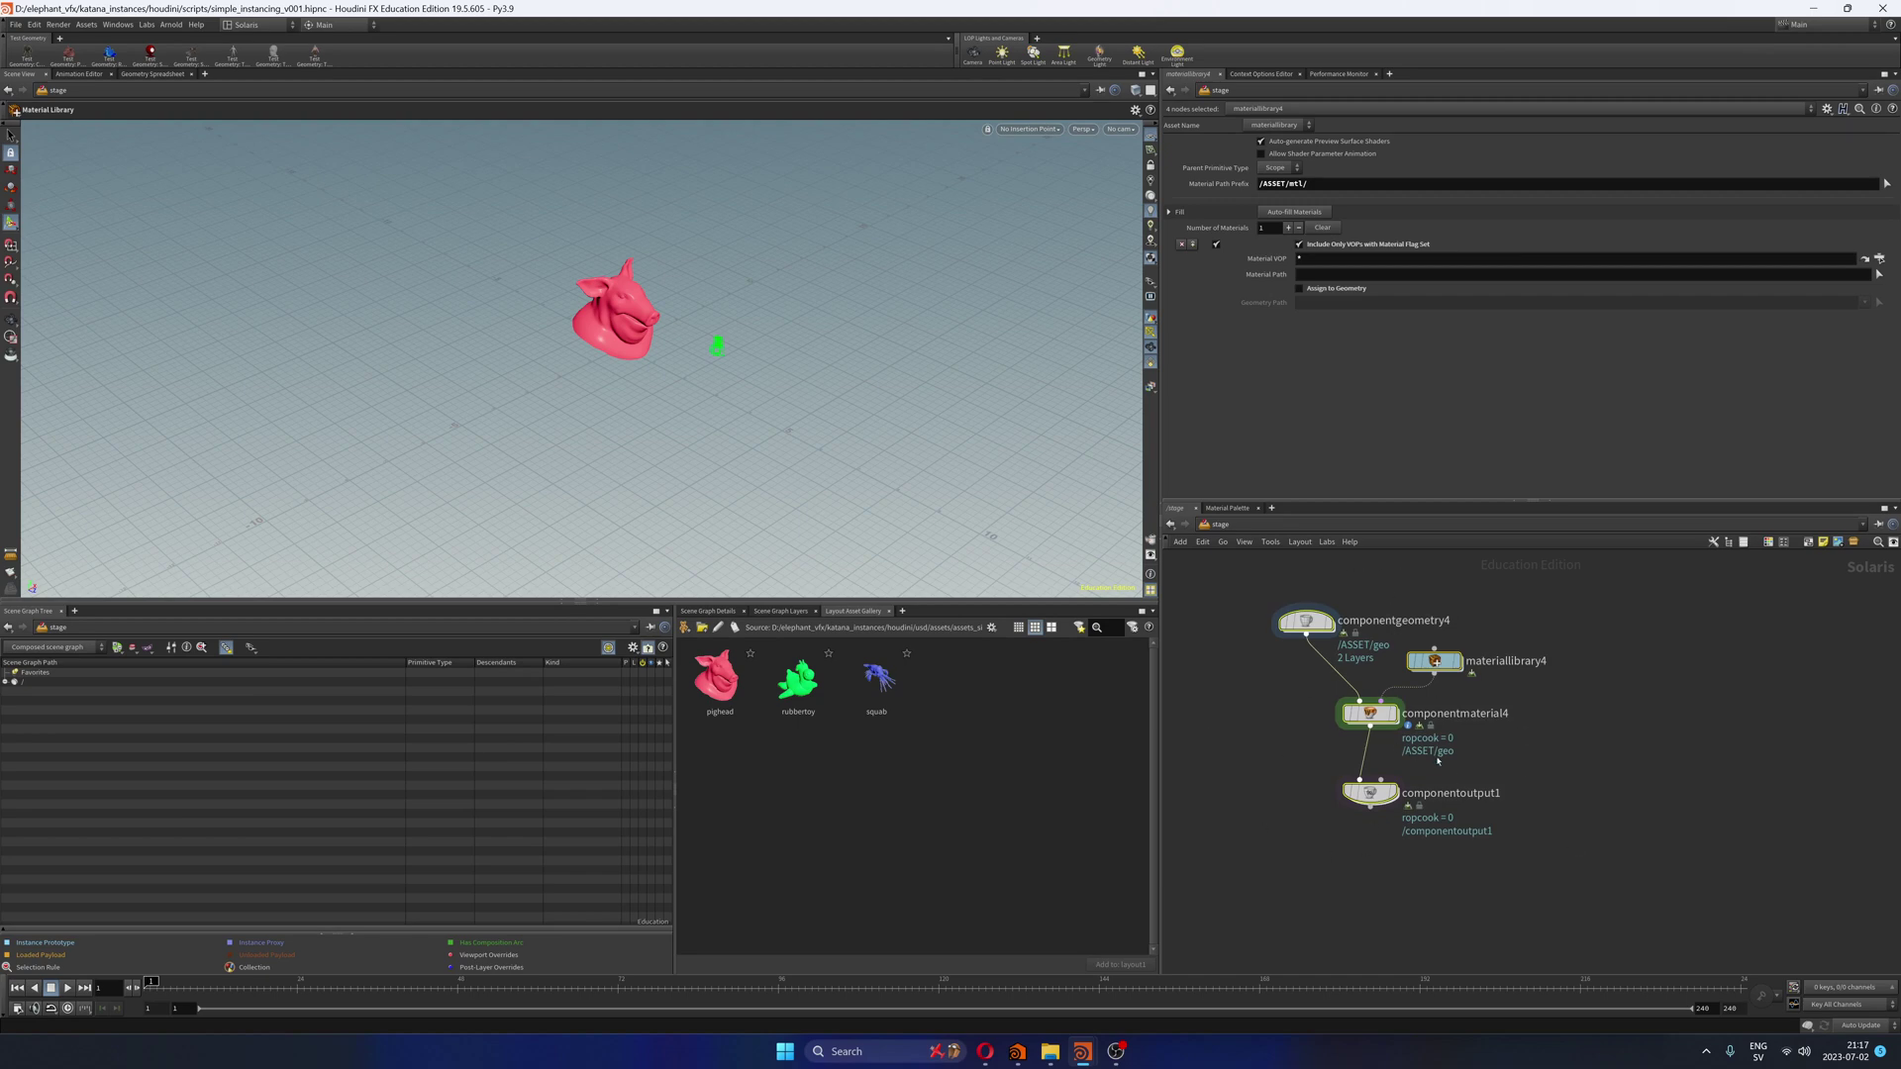
click(1546, 820)
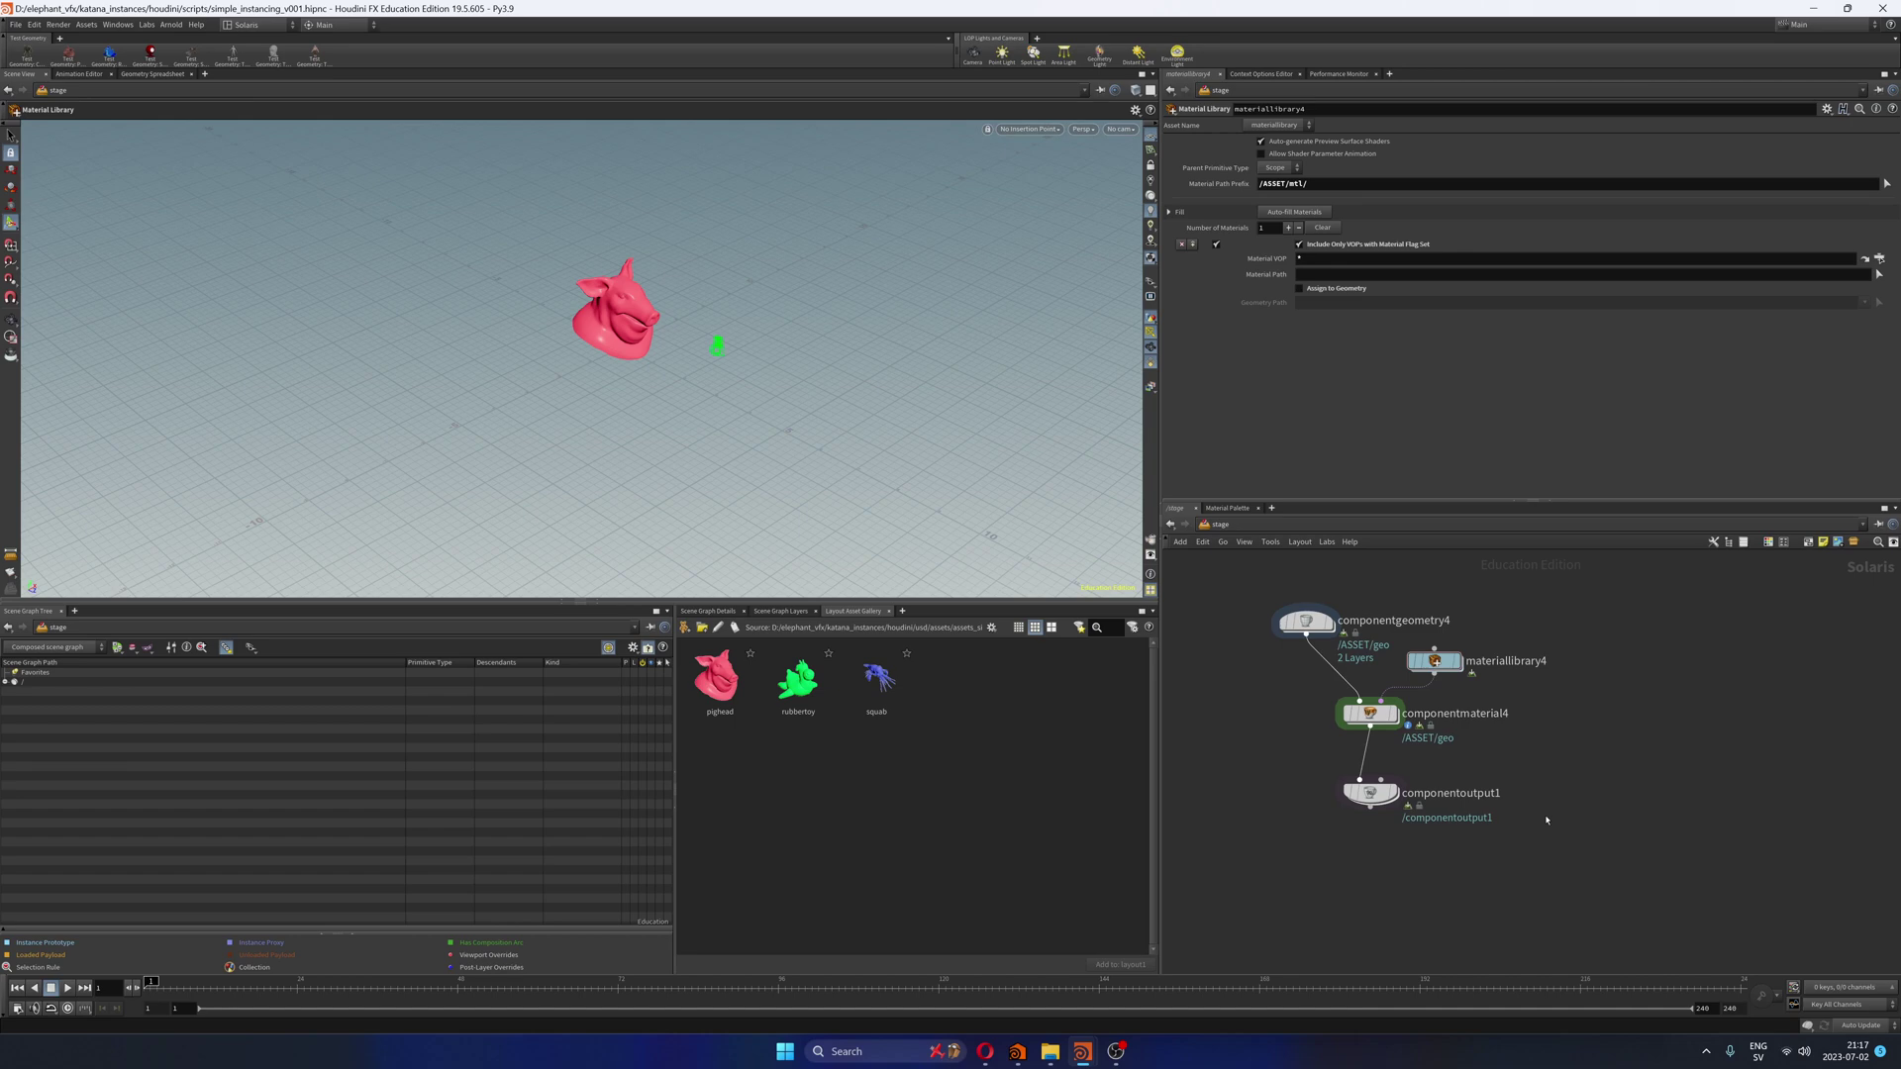
drag(1238, 616, 1569, 847)
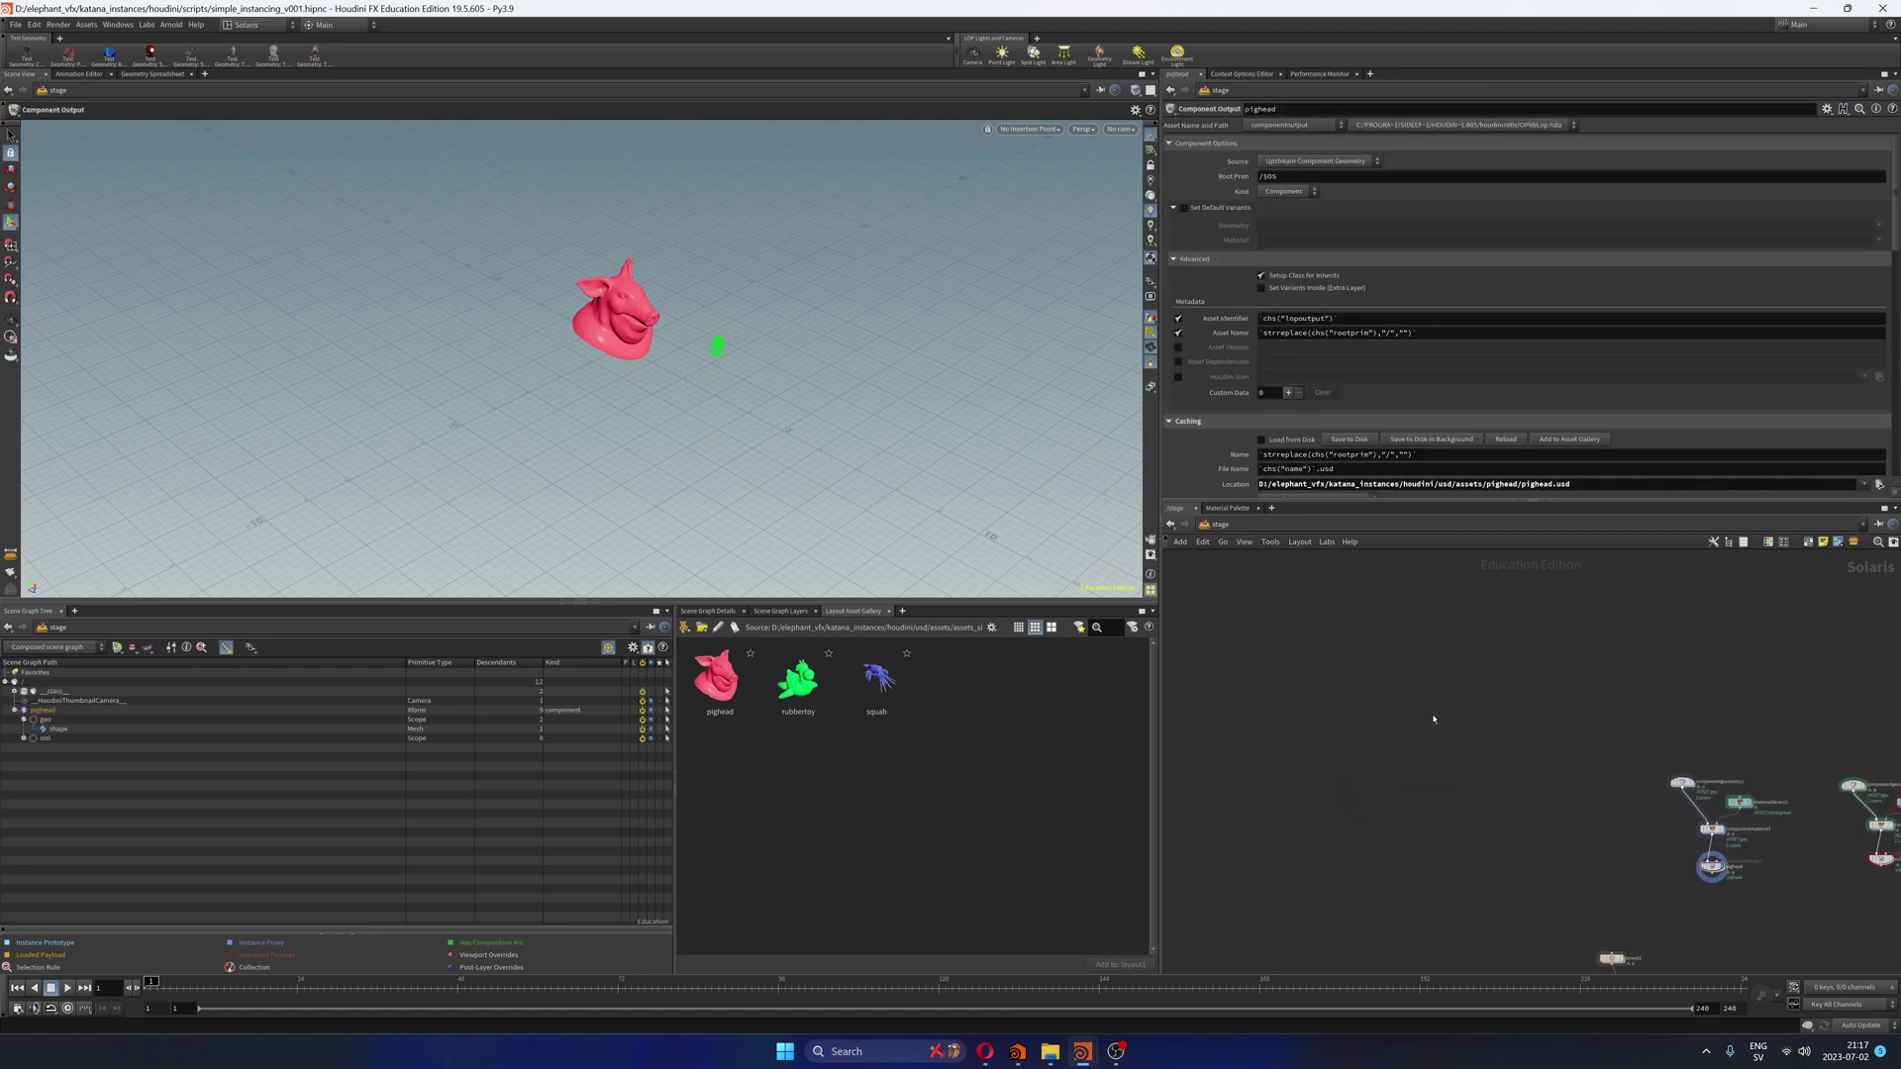
Step: Show the settings of componentmaterial1 and the pighead output, nudging both nodes slightly lower in the pighead chain
key(f)
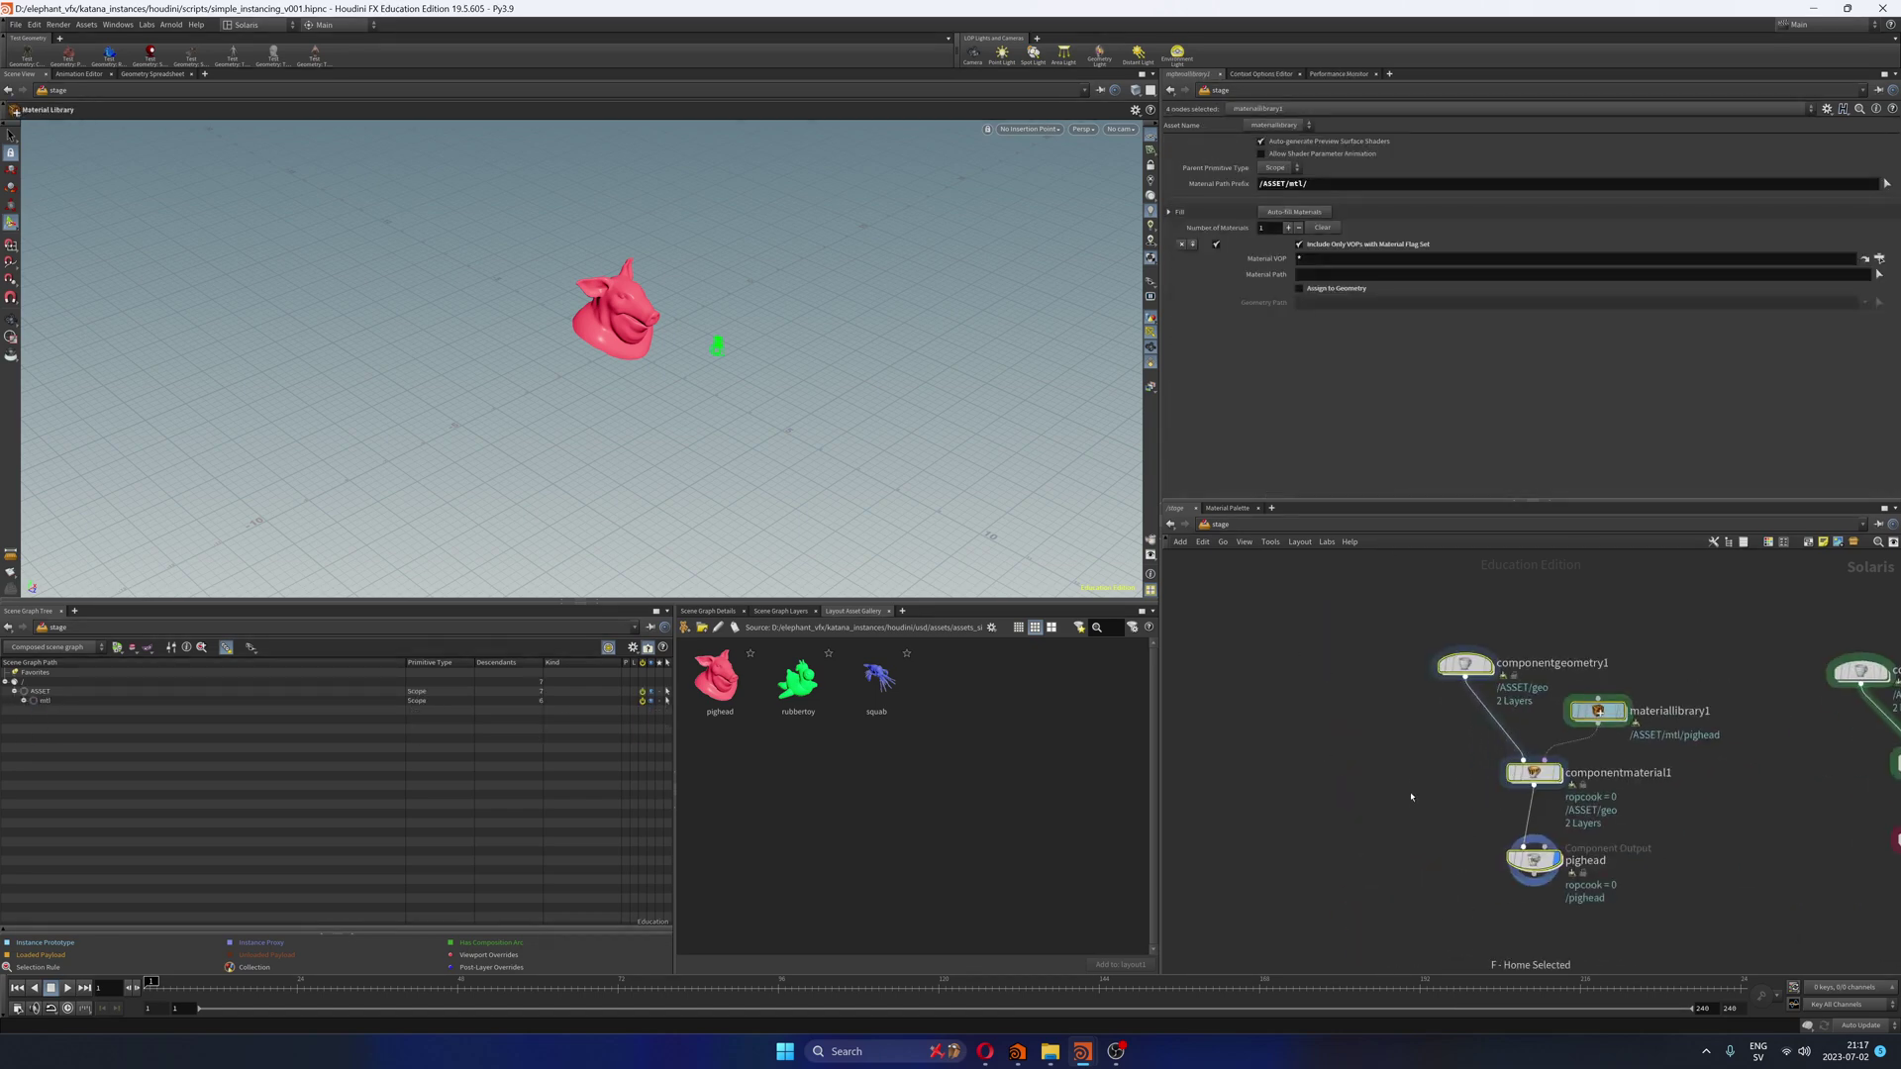
click(1382, 842)
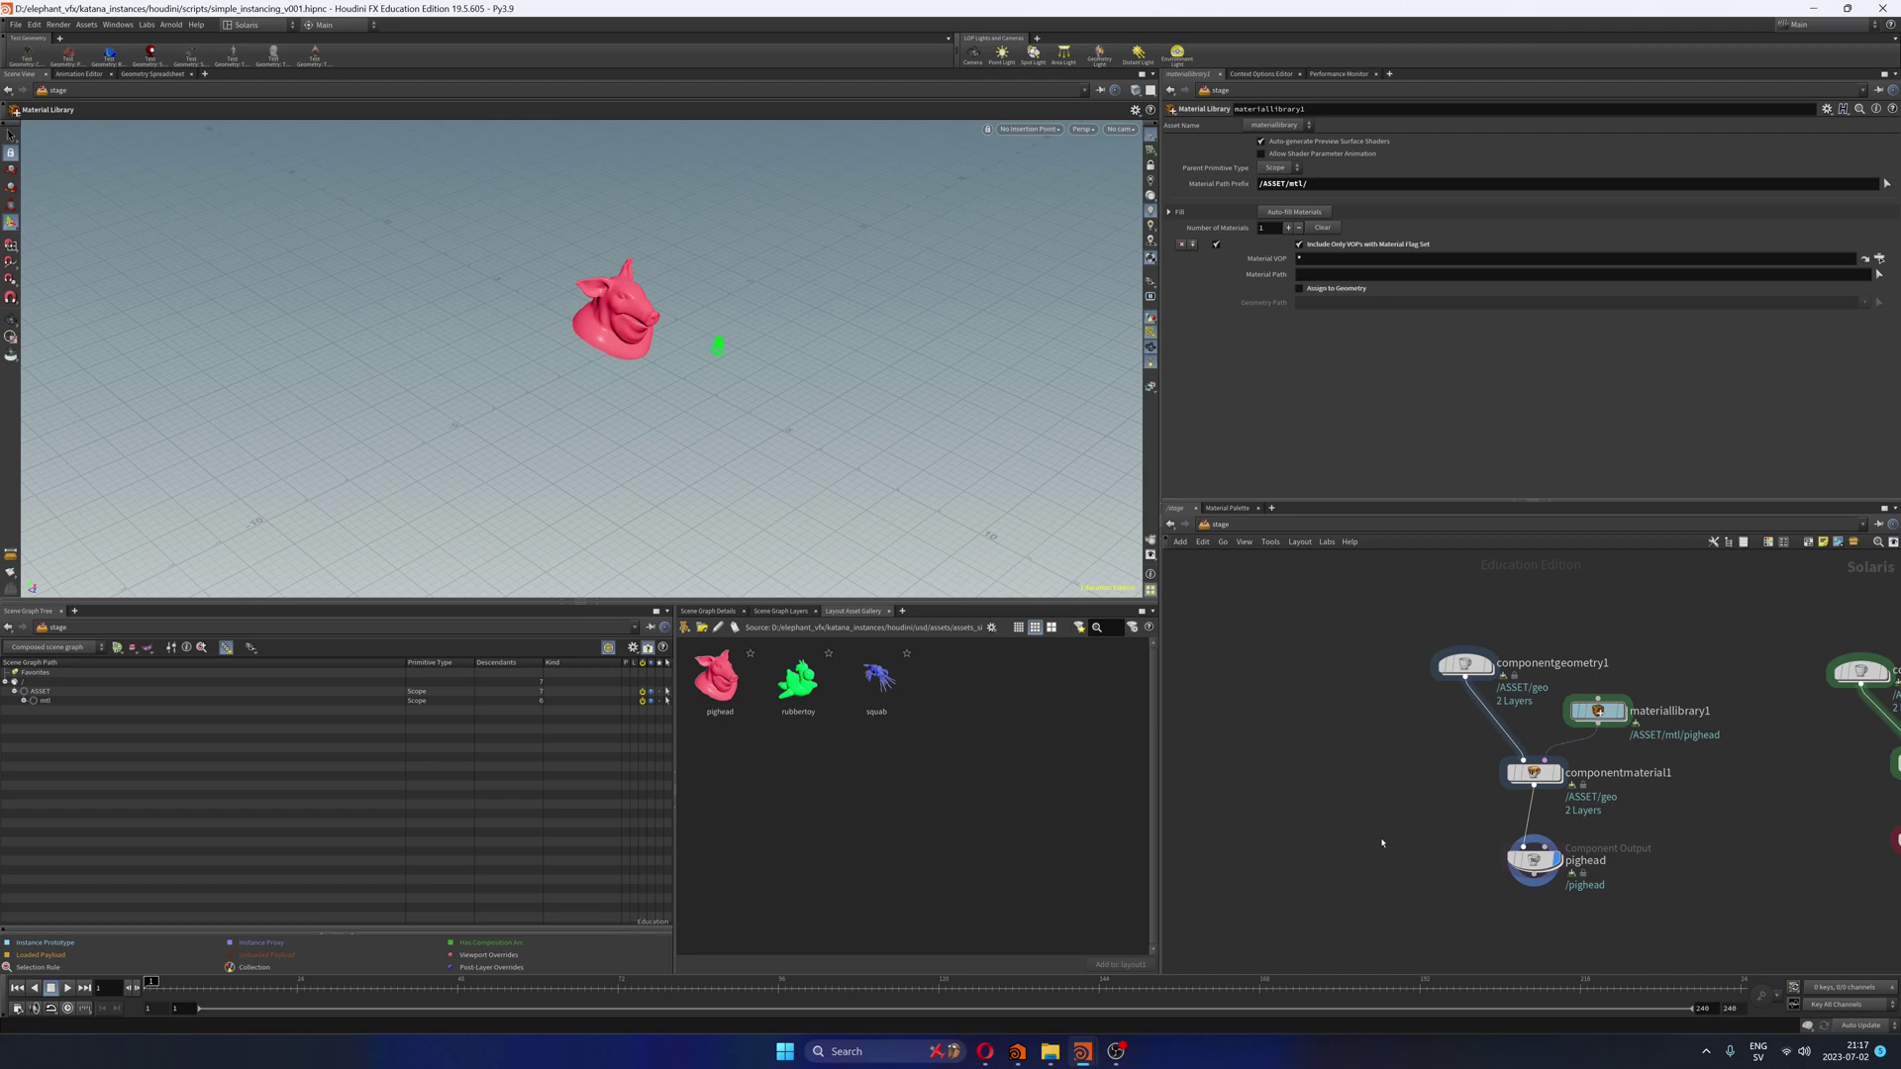
middle_drag(1414, 774, 1276, 711)
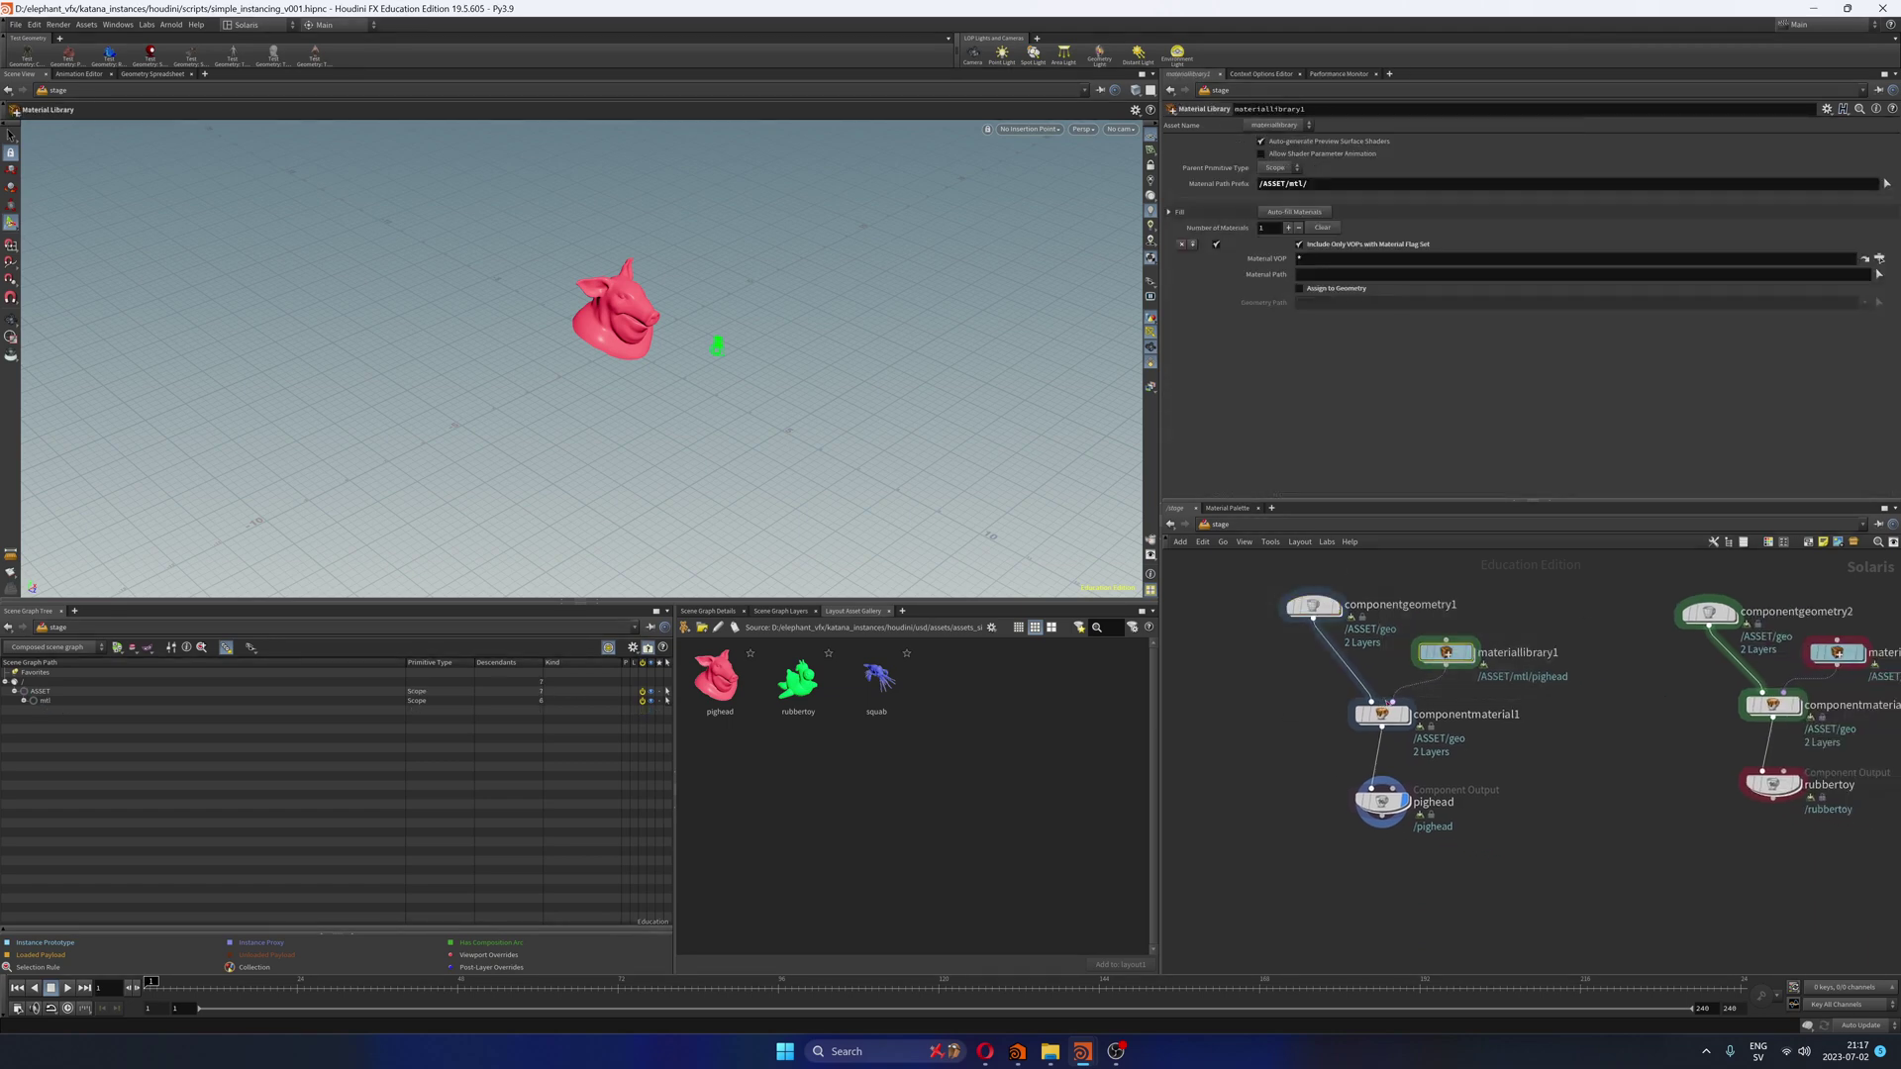
mouse_move(1468, 676)
drag(1384, 714, 1386, 726)
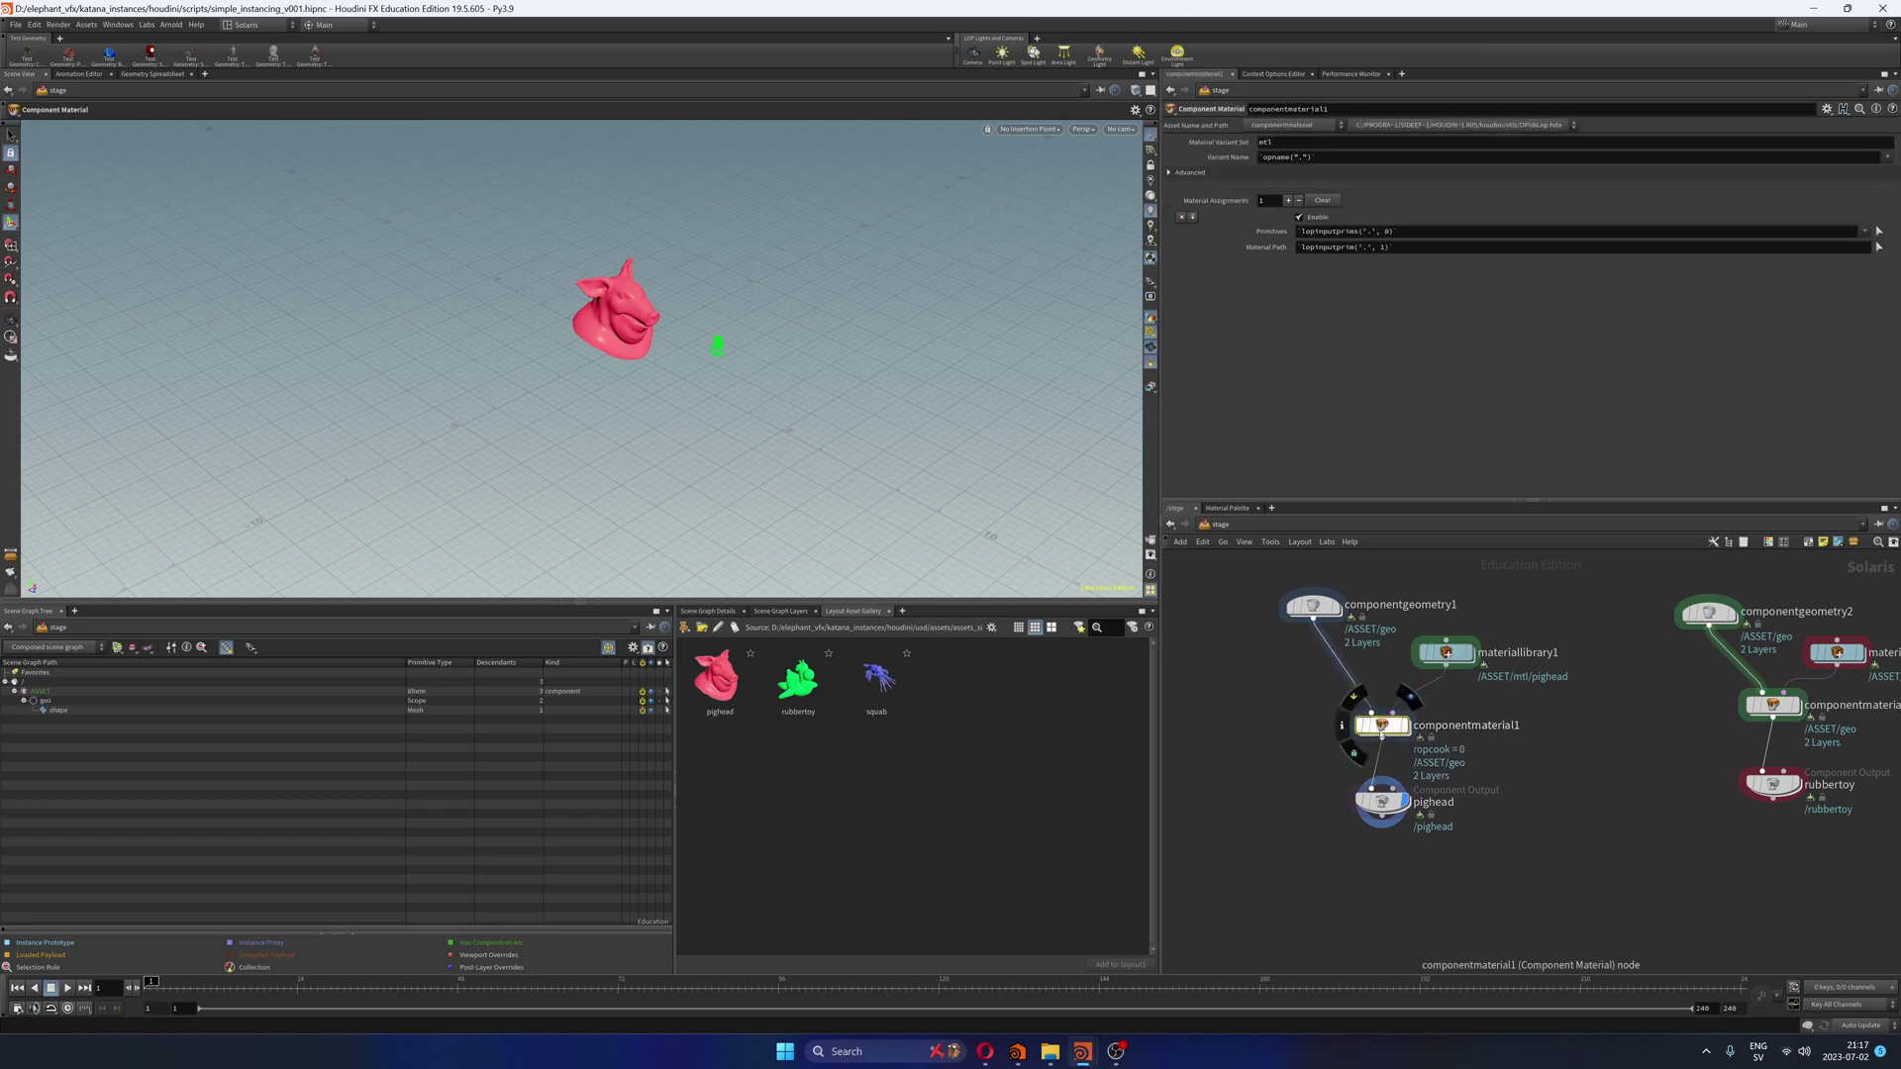
click(1296, 759)
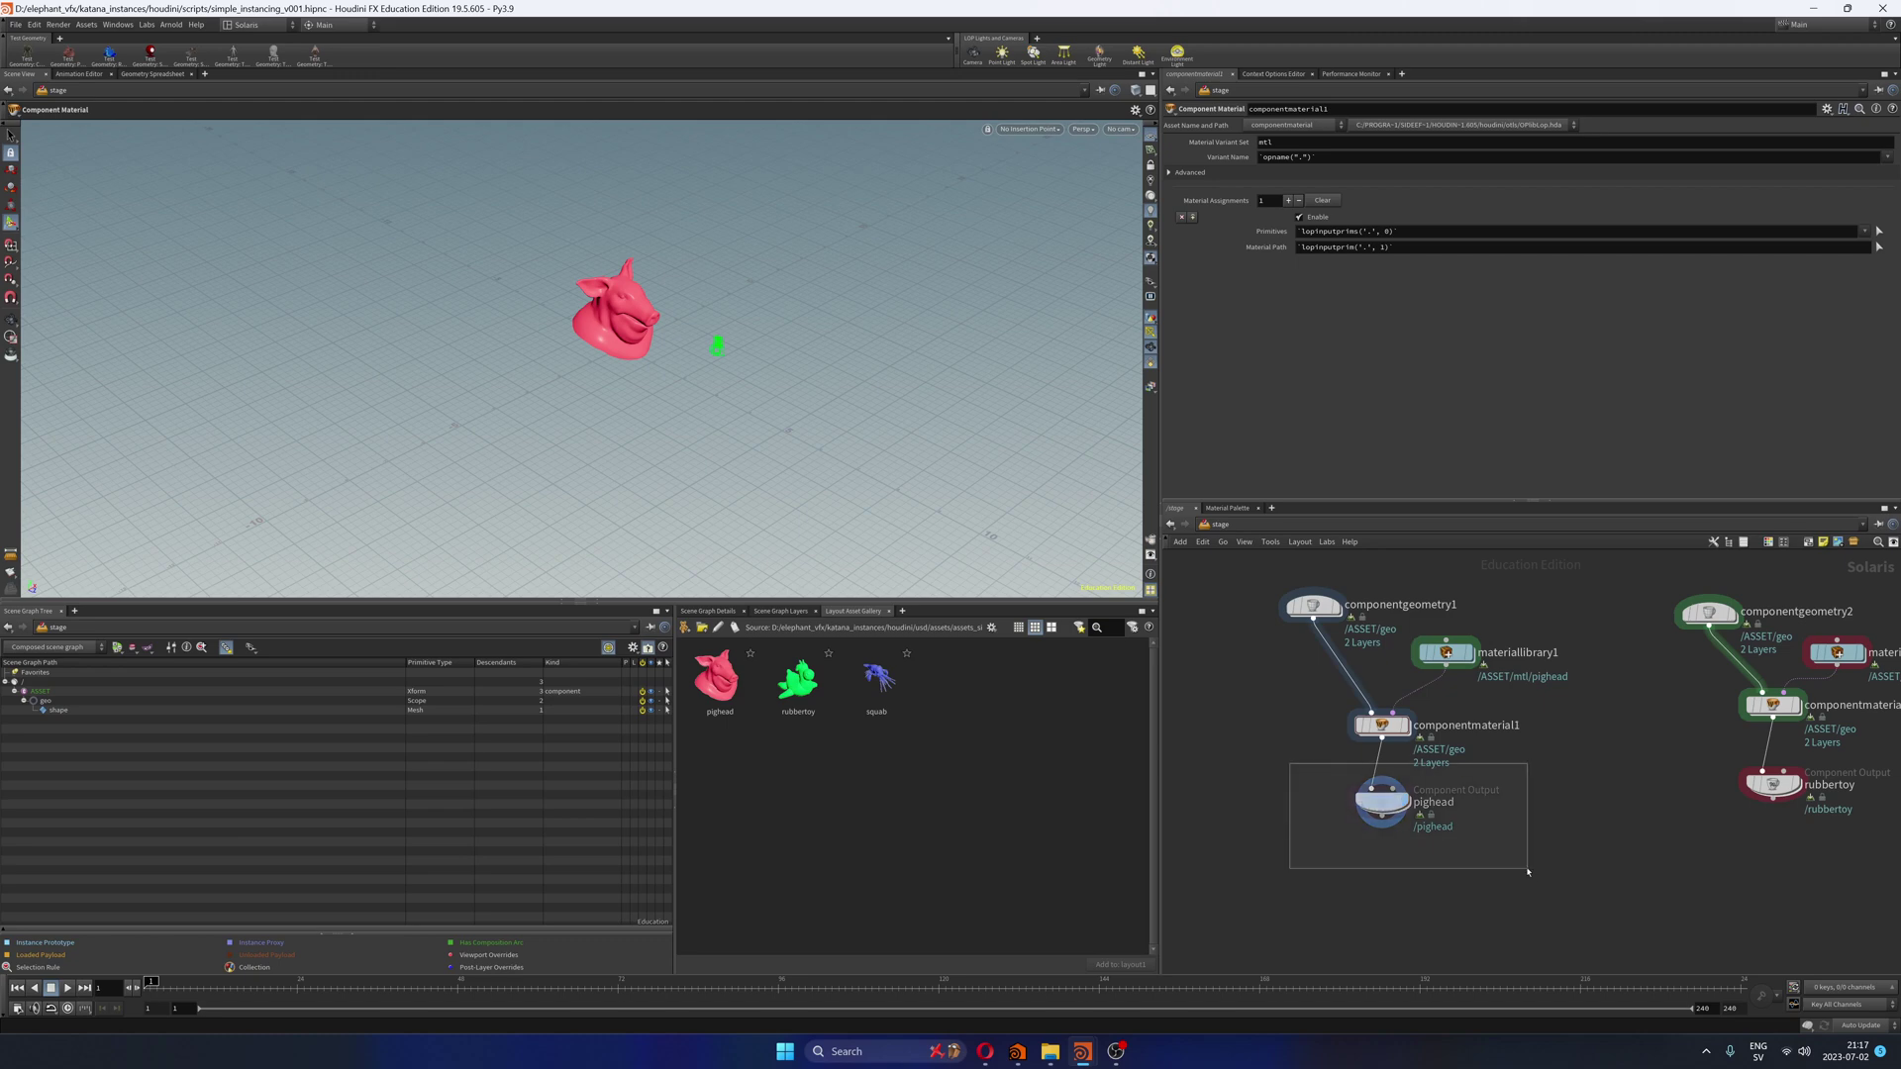
drag(1382, 799, 1382, 818)
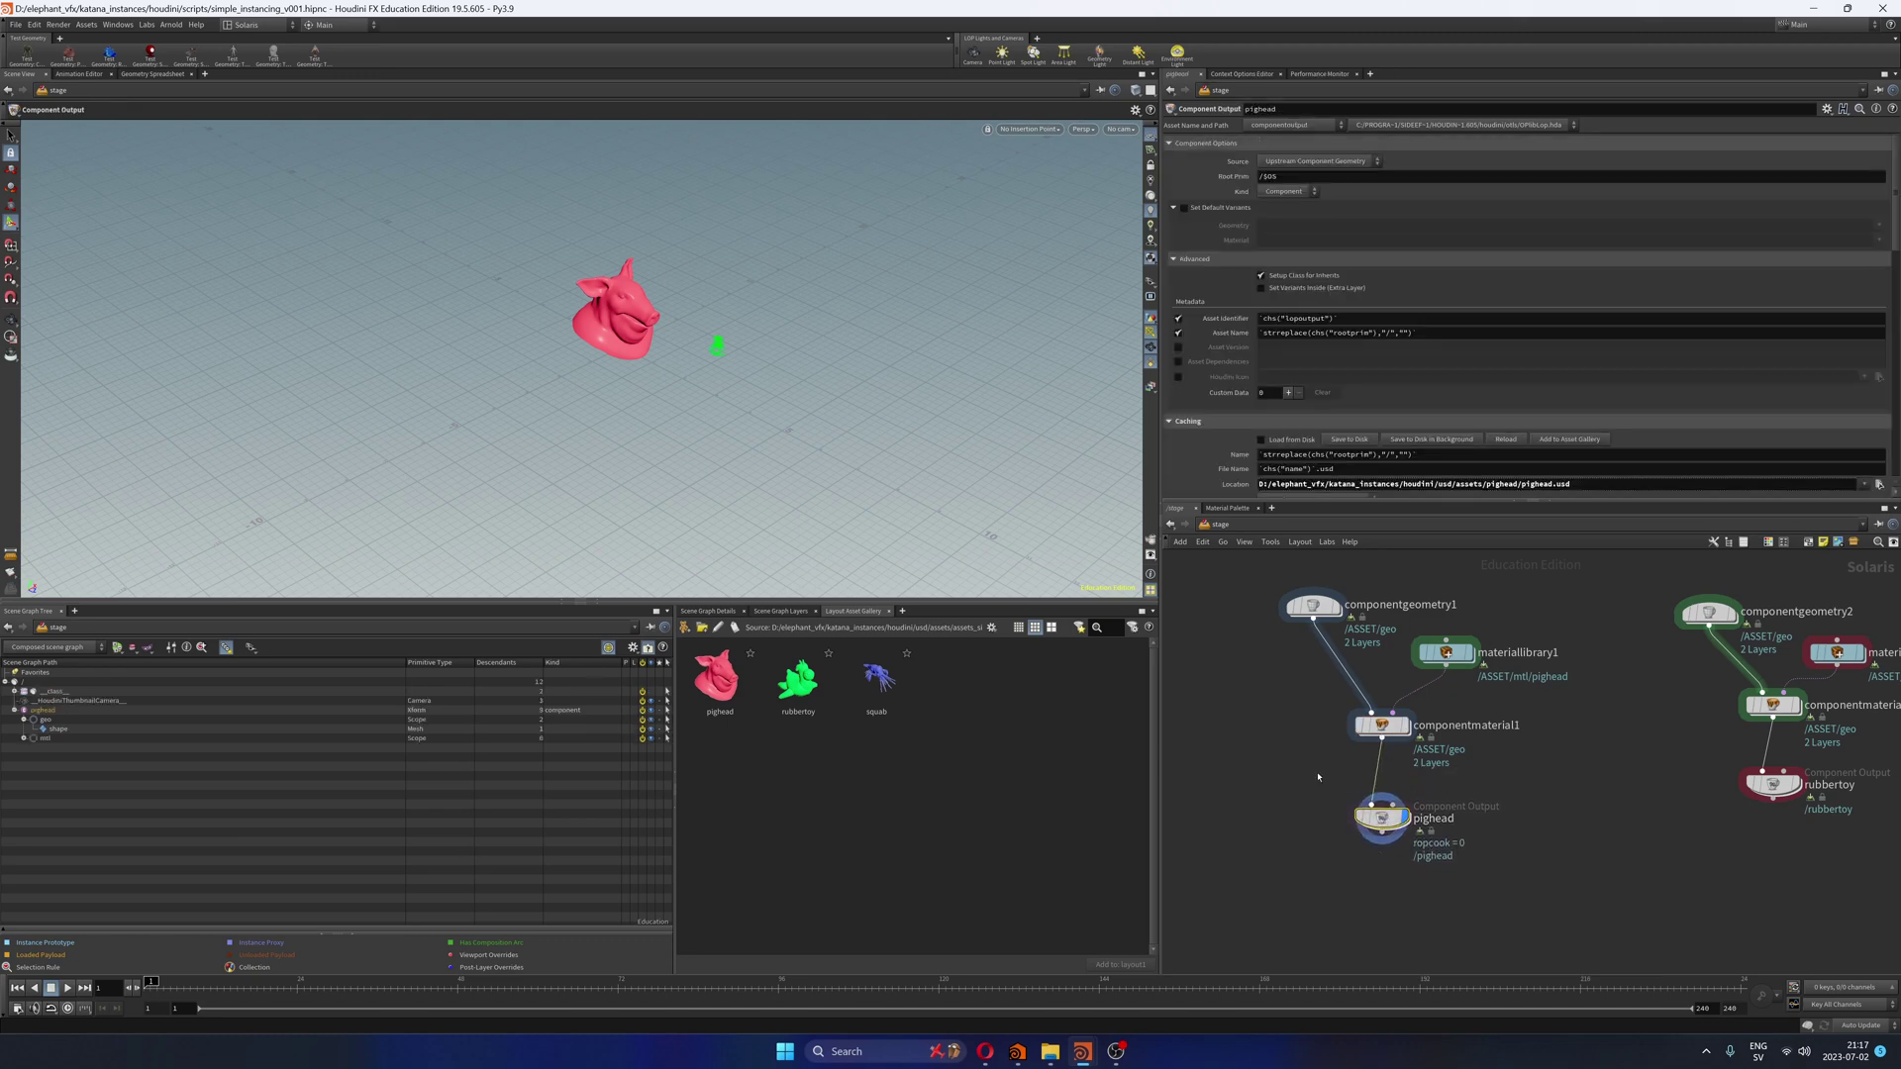
Step: Open the geometry network inside componentgeometry1 and set attribwrangle1 to run over Points
drag(1313, 789, 1506, 893)
double_click(1332, 597)
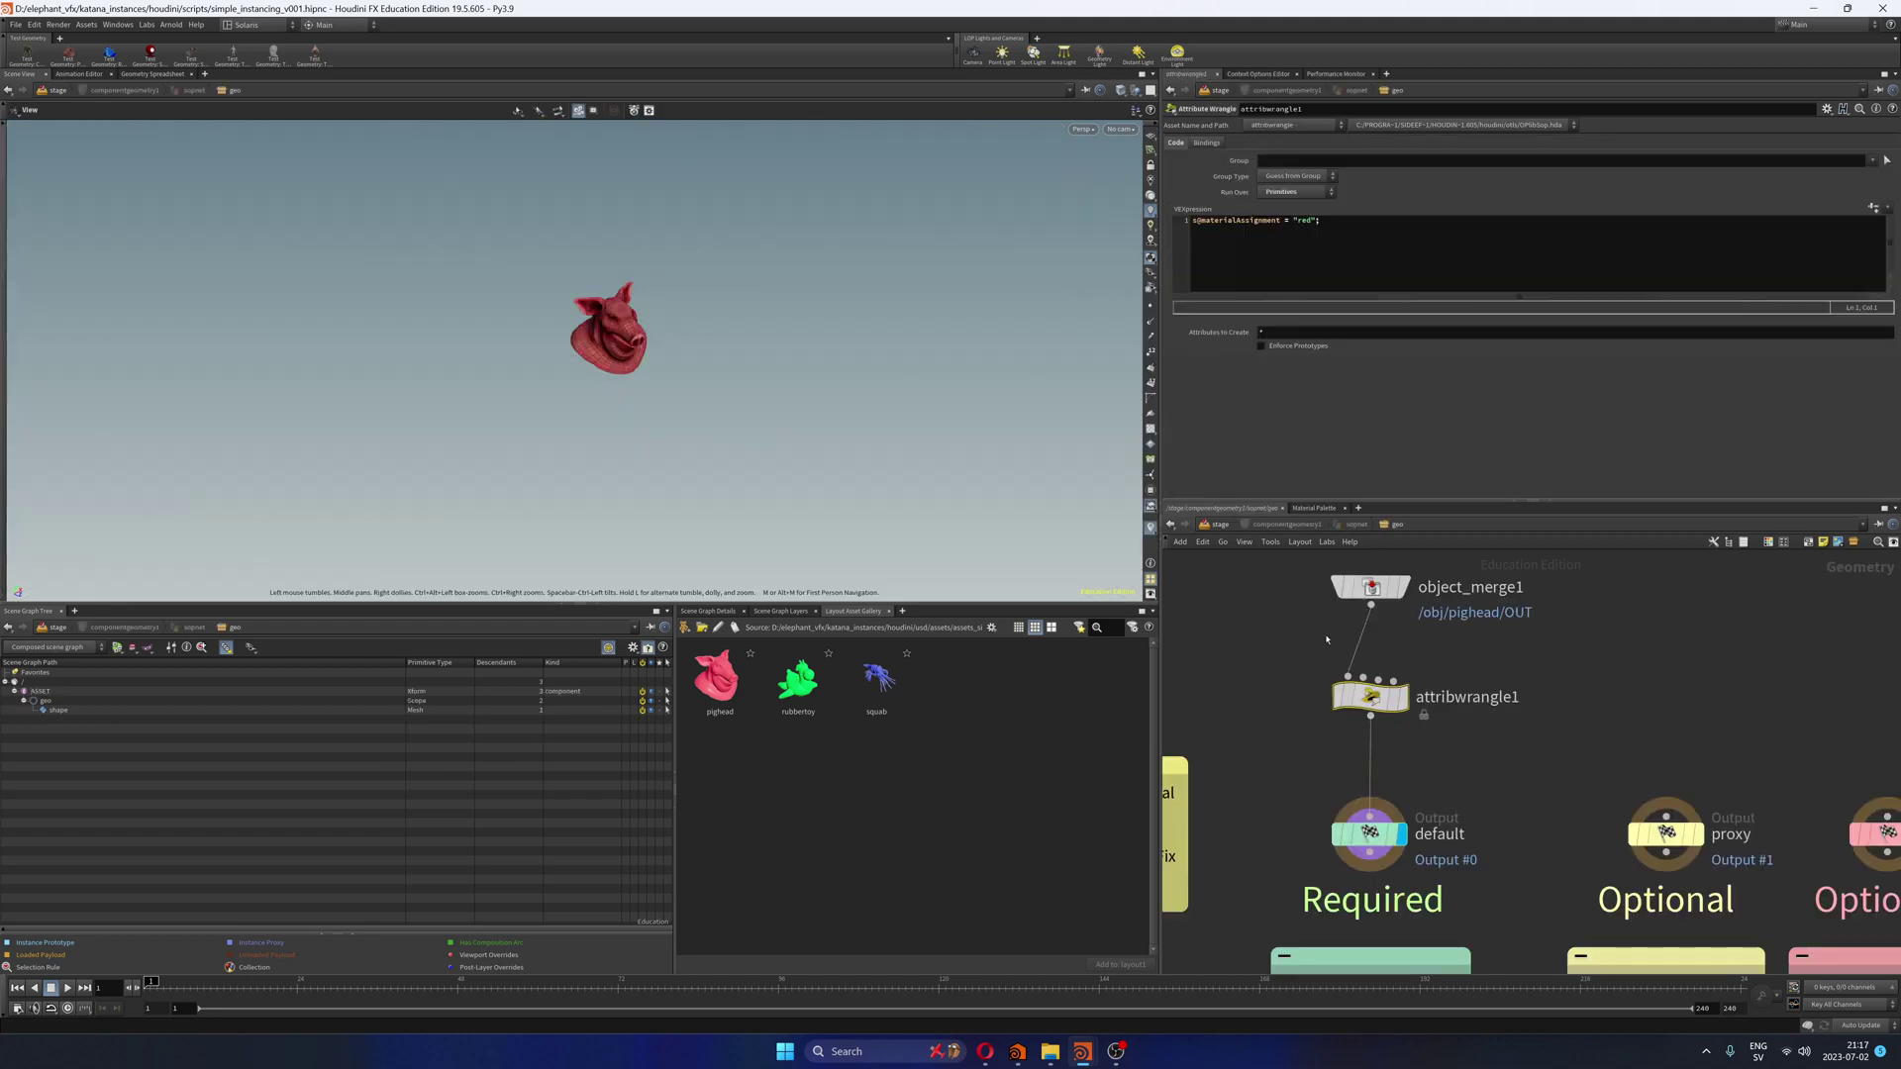
drag(1372, 688, 1371, 699)
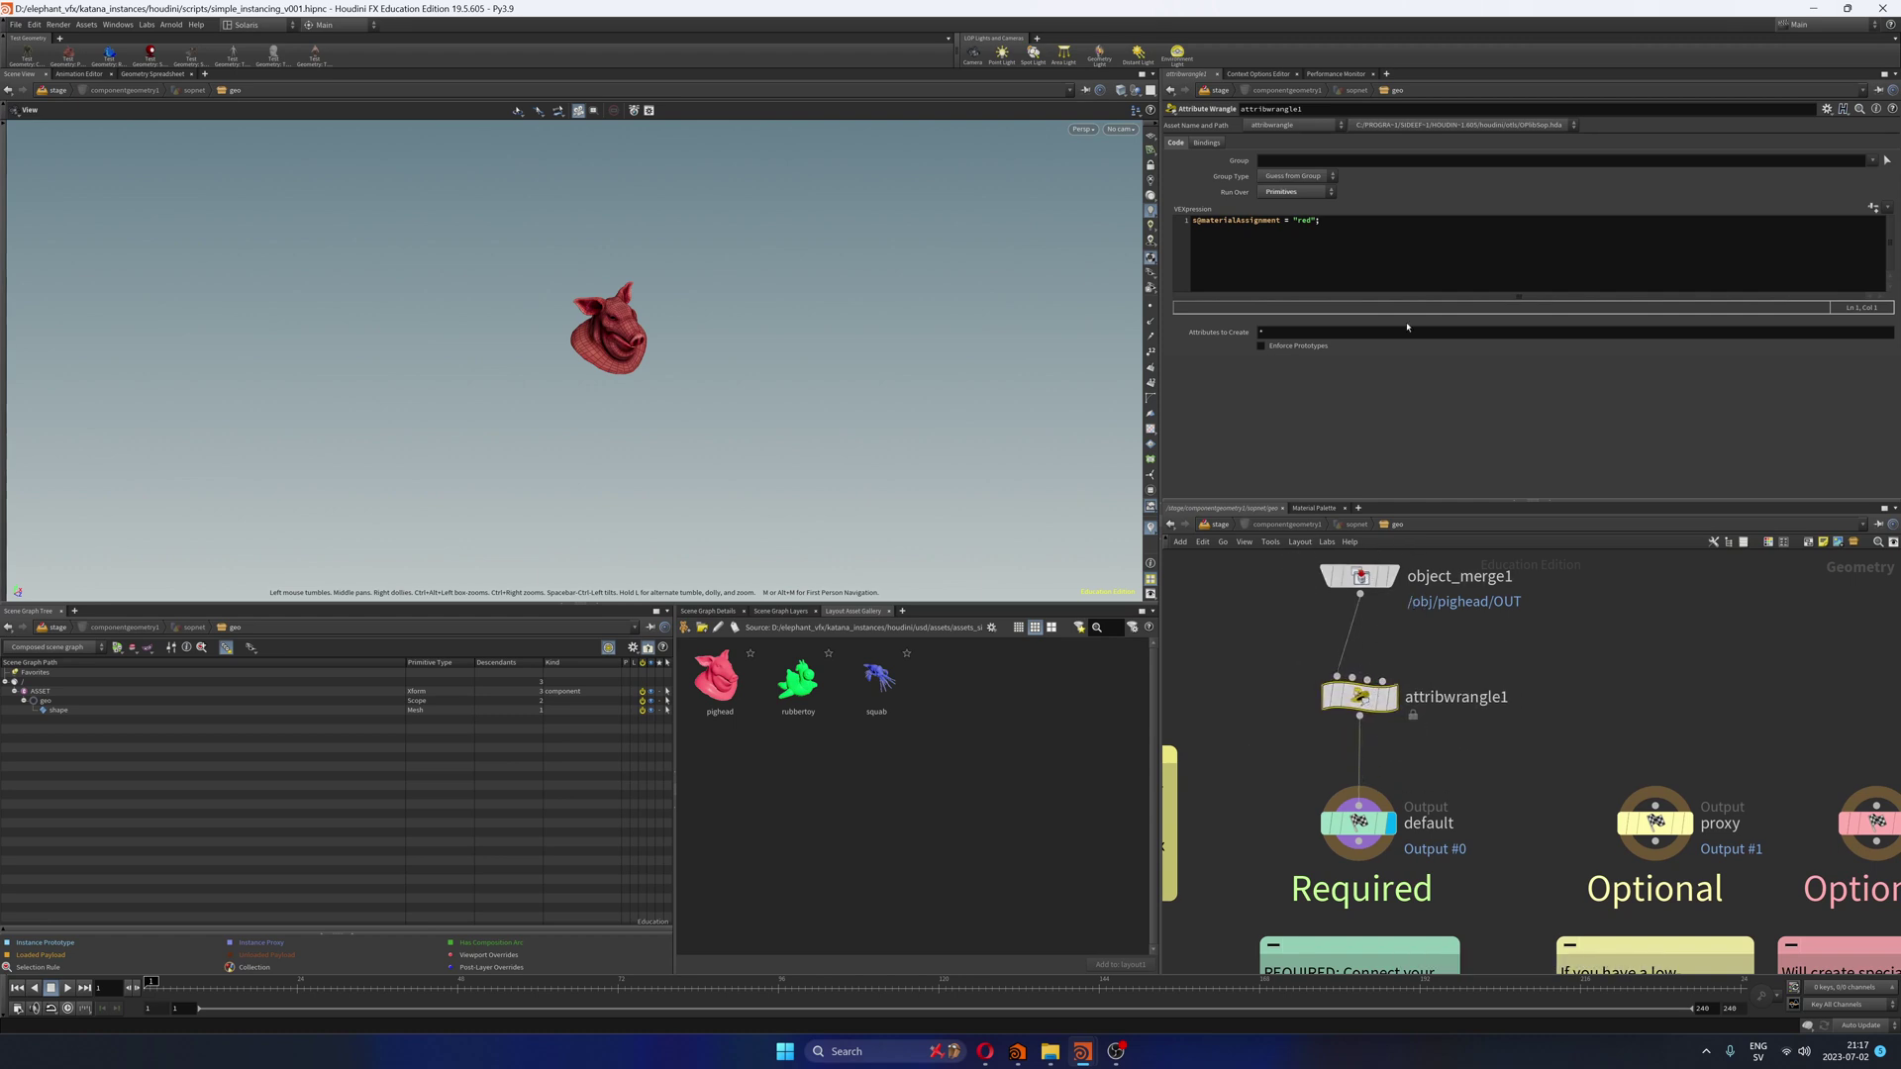
click(1320, 194)
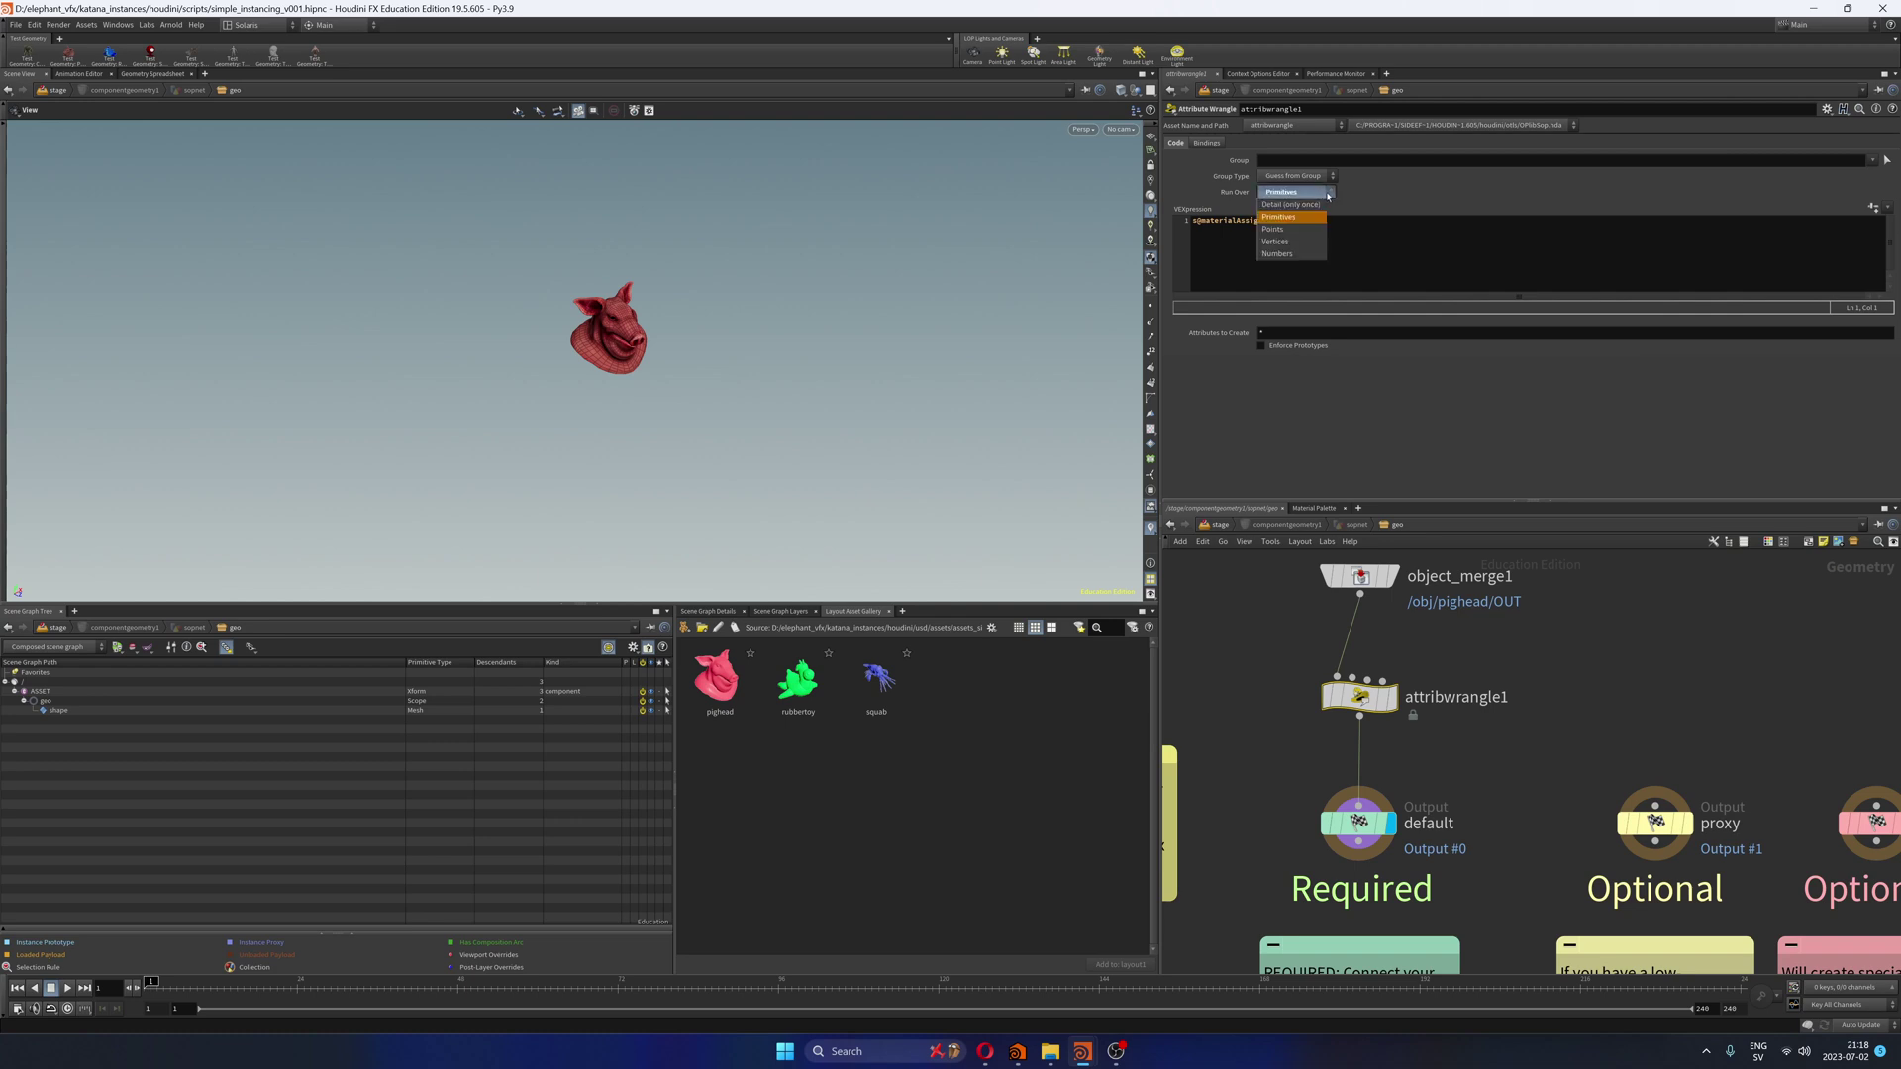
click(1289, 229)
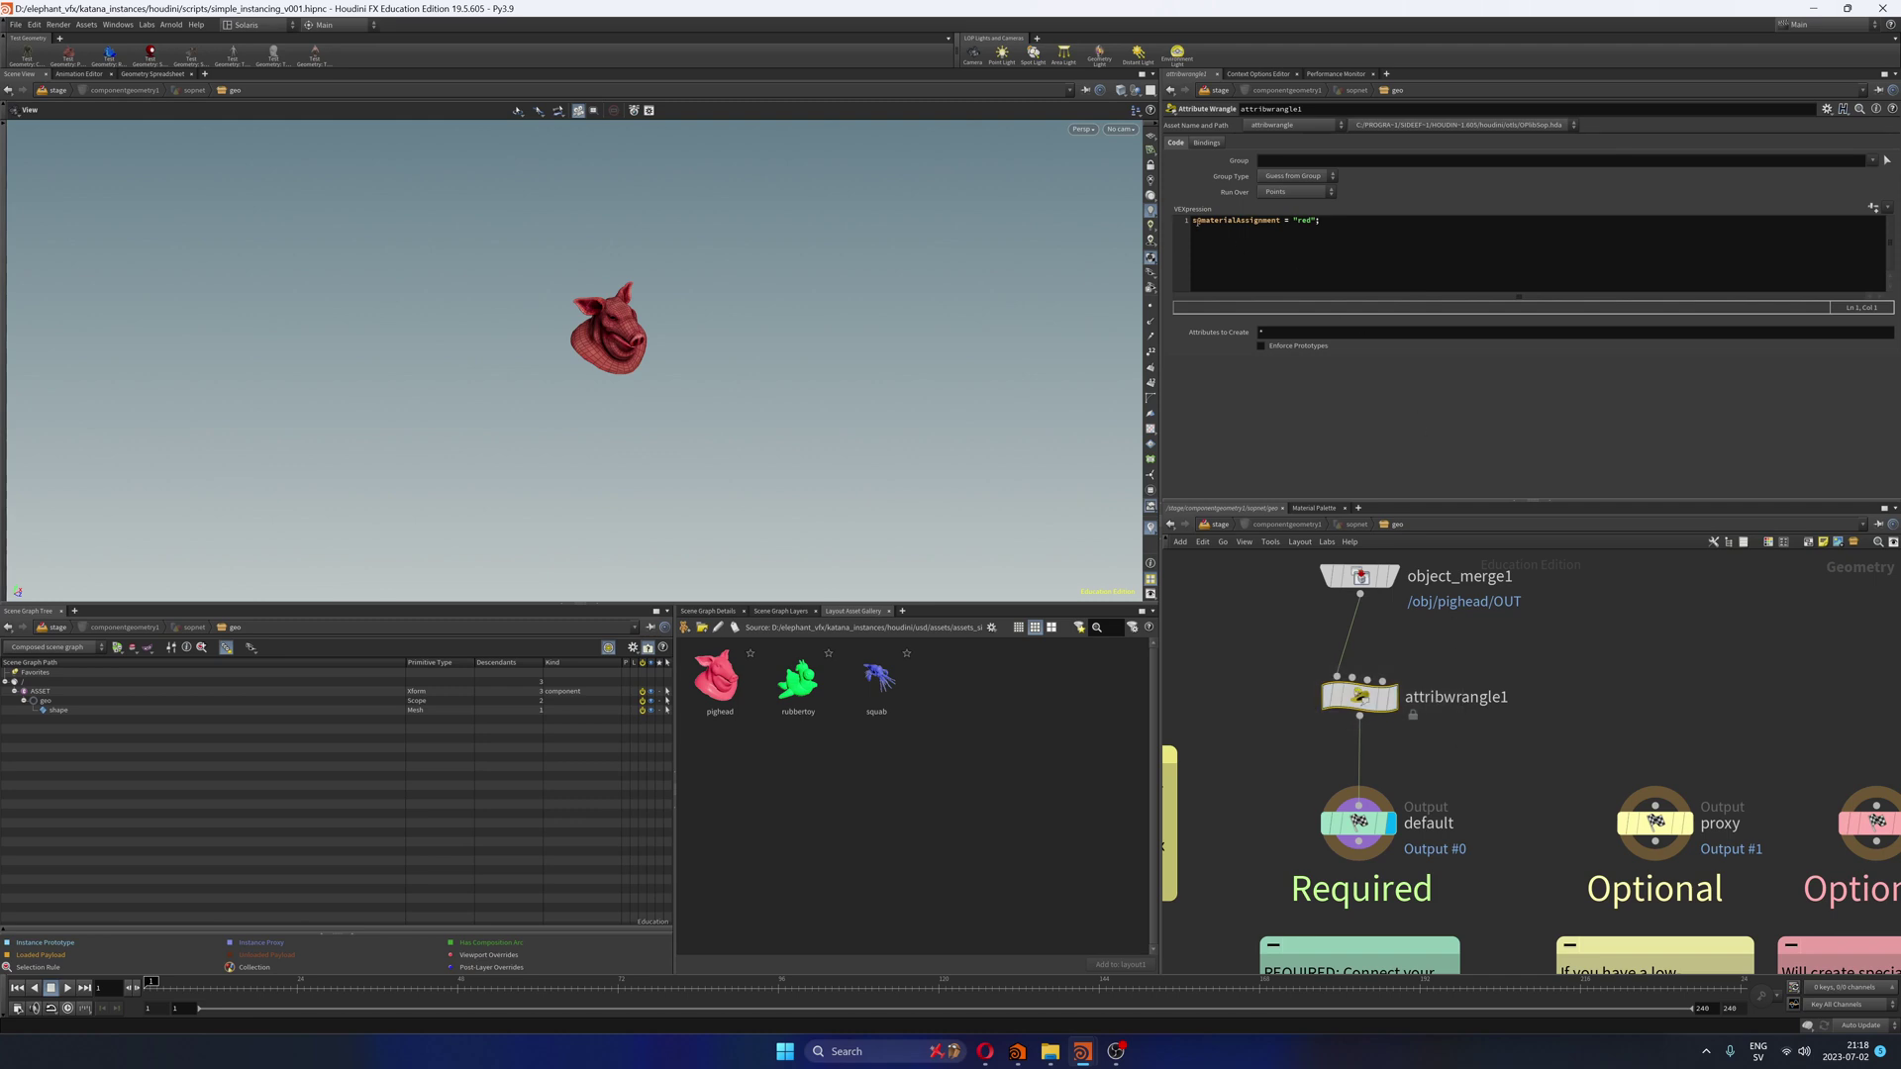
Step: Examine the type prefix, attribute name and assigned value in the wrangle's materialAssignment expression, and return to the stage network
click(1196, 222)
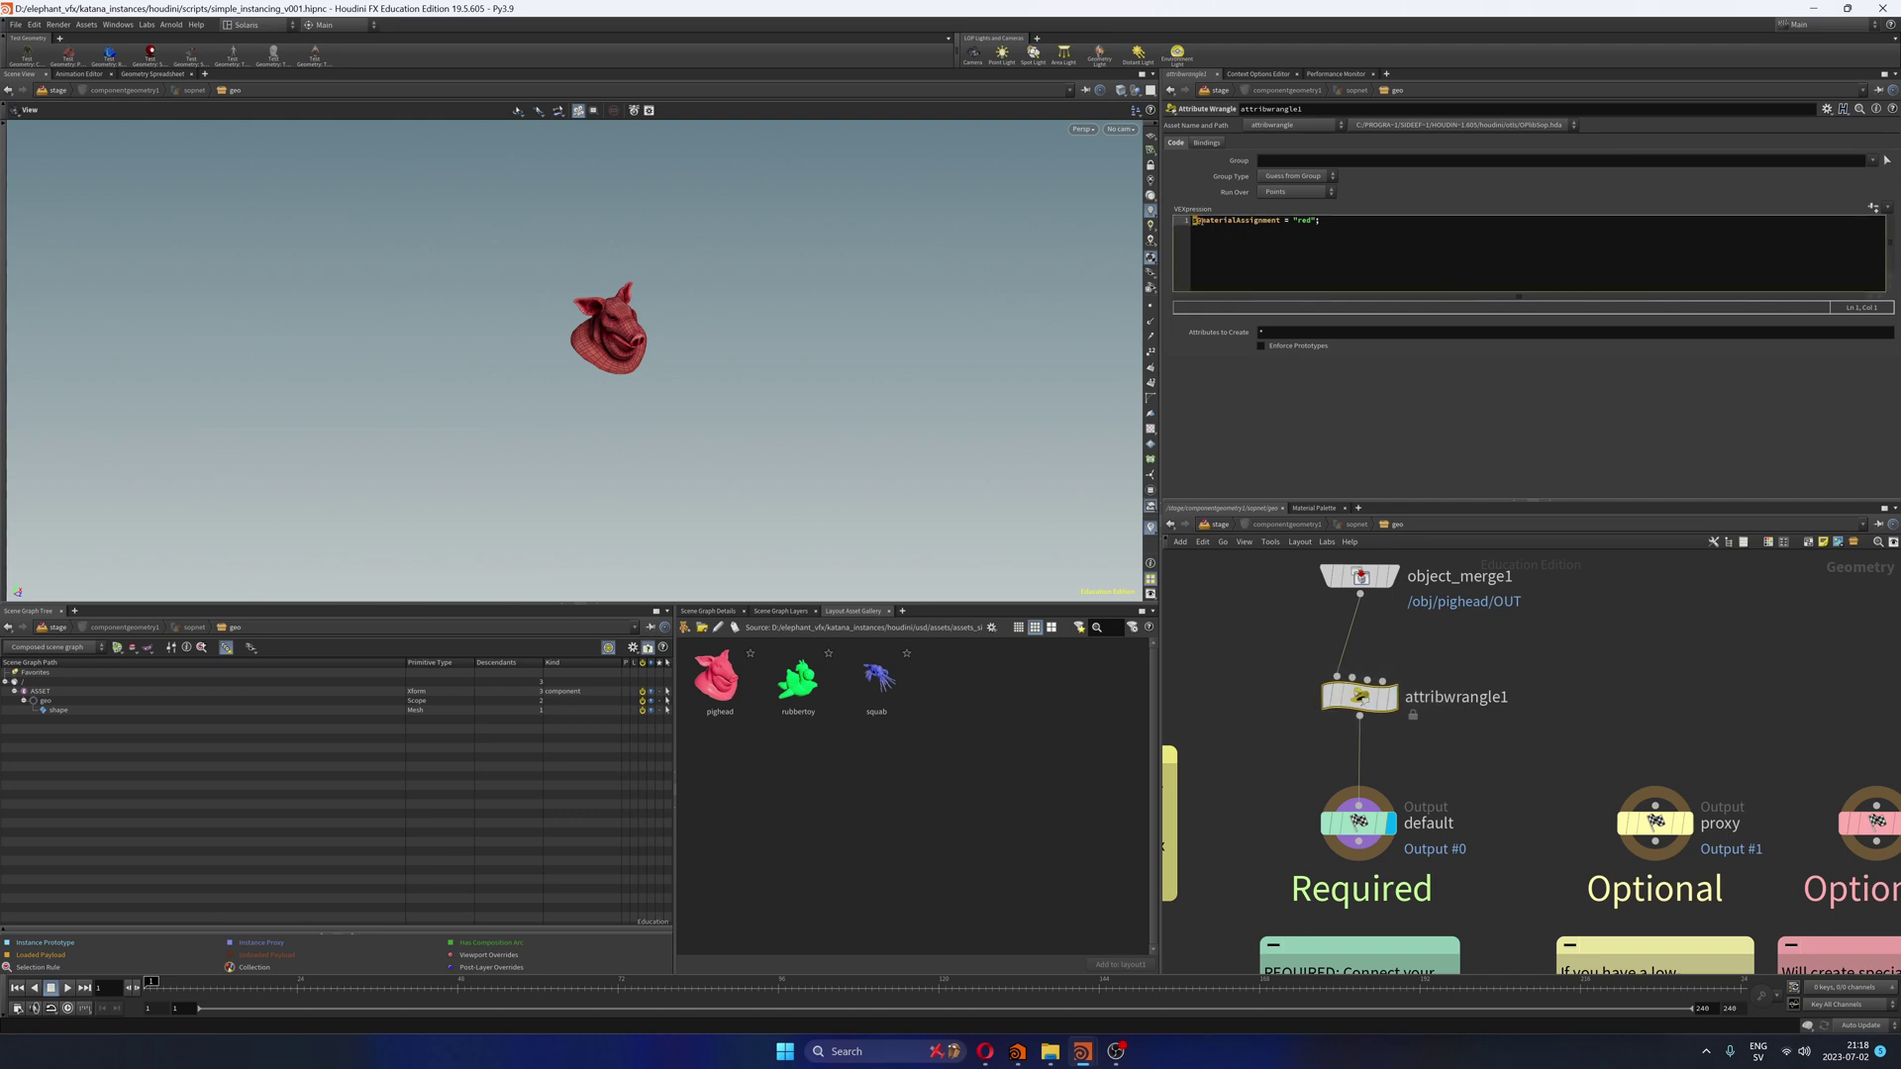
key(shift+Right)
key(shift+Right)
key(shift+Right)
key(shift+Right)
key(shift+Right)
key(shift+Right)
key(shift+Right)
key(shift+Right)
key(shift+Right)
key(shift+Right)
key(shift+Right)
key(shift+Right)
key(shift+Right)
key(shift+Right)
key(shift+Right)
key(shift+Right)
key(shift+Right)
key(shift+Right)
key(shift+Right)
click(1235, 413)
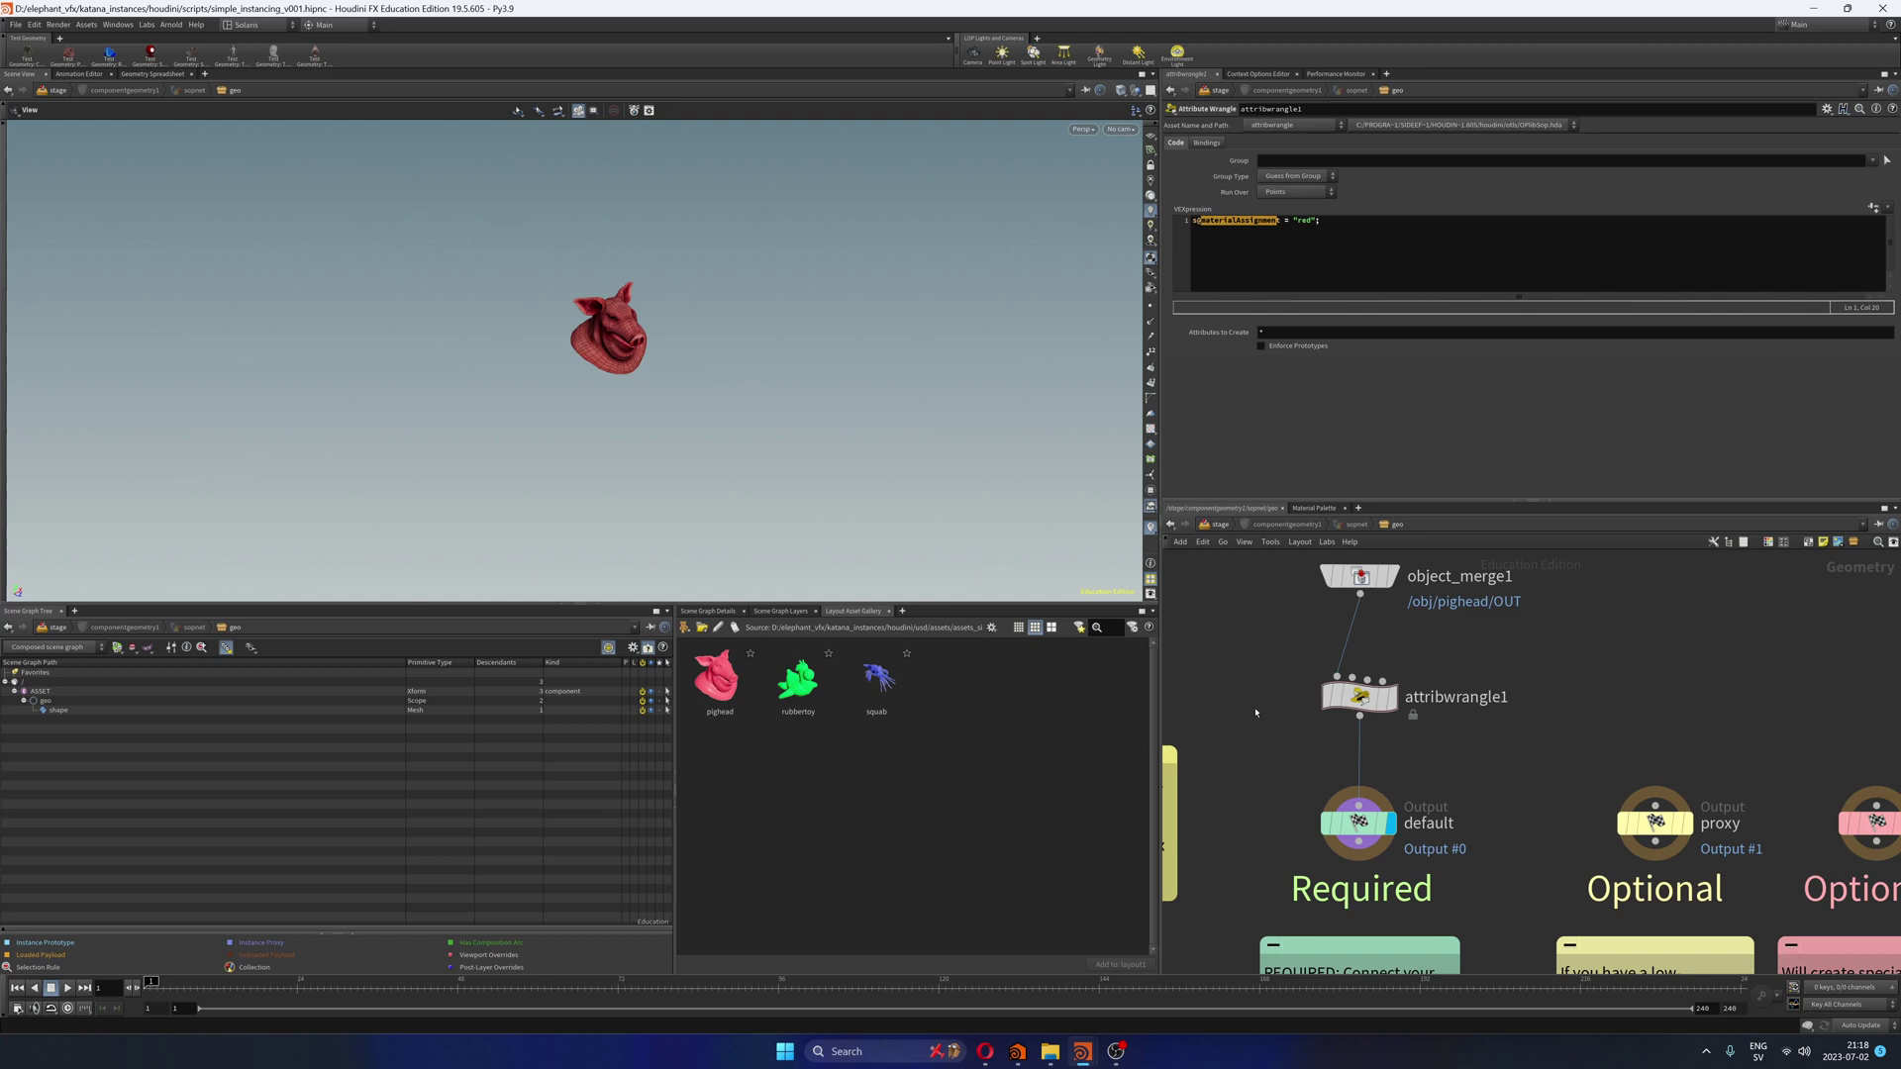
drag(1280, 233, 1185, 234)
double_click(1301, 220)
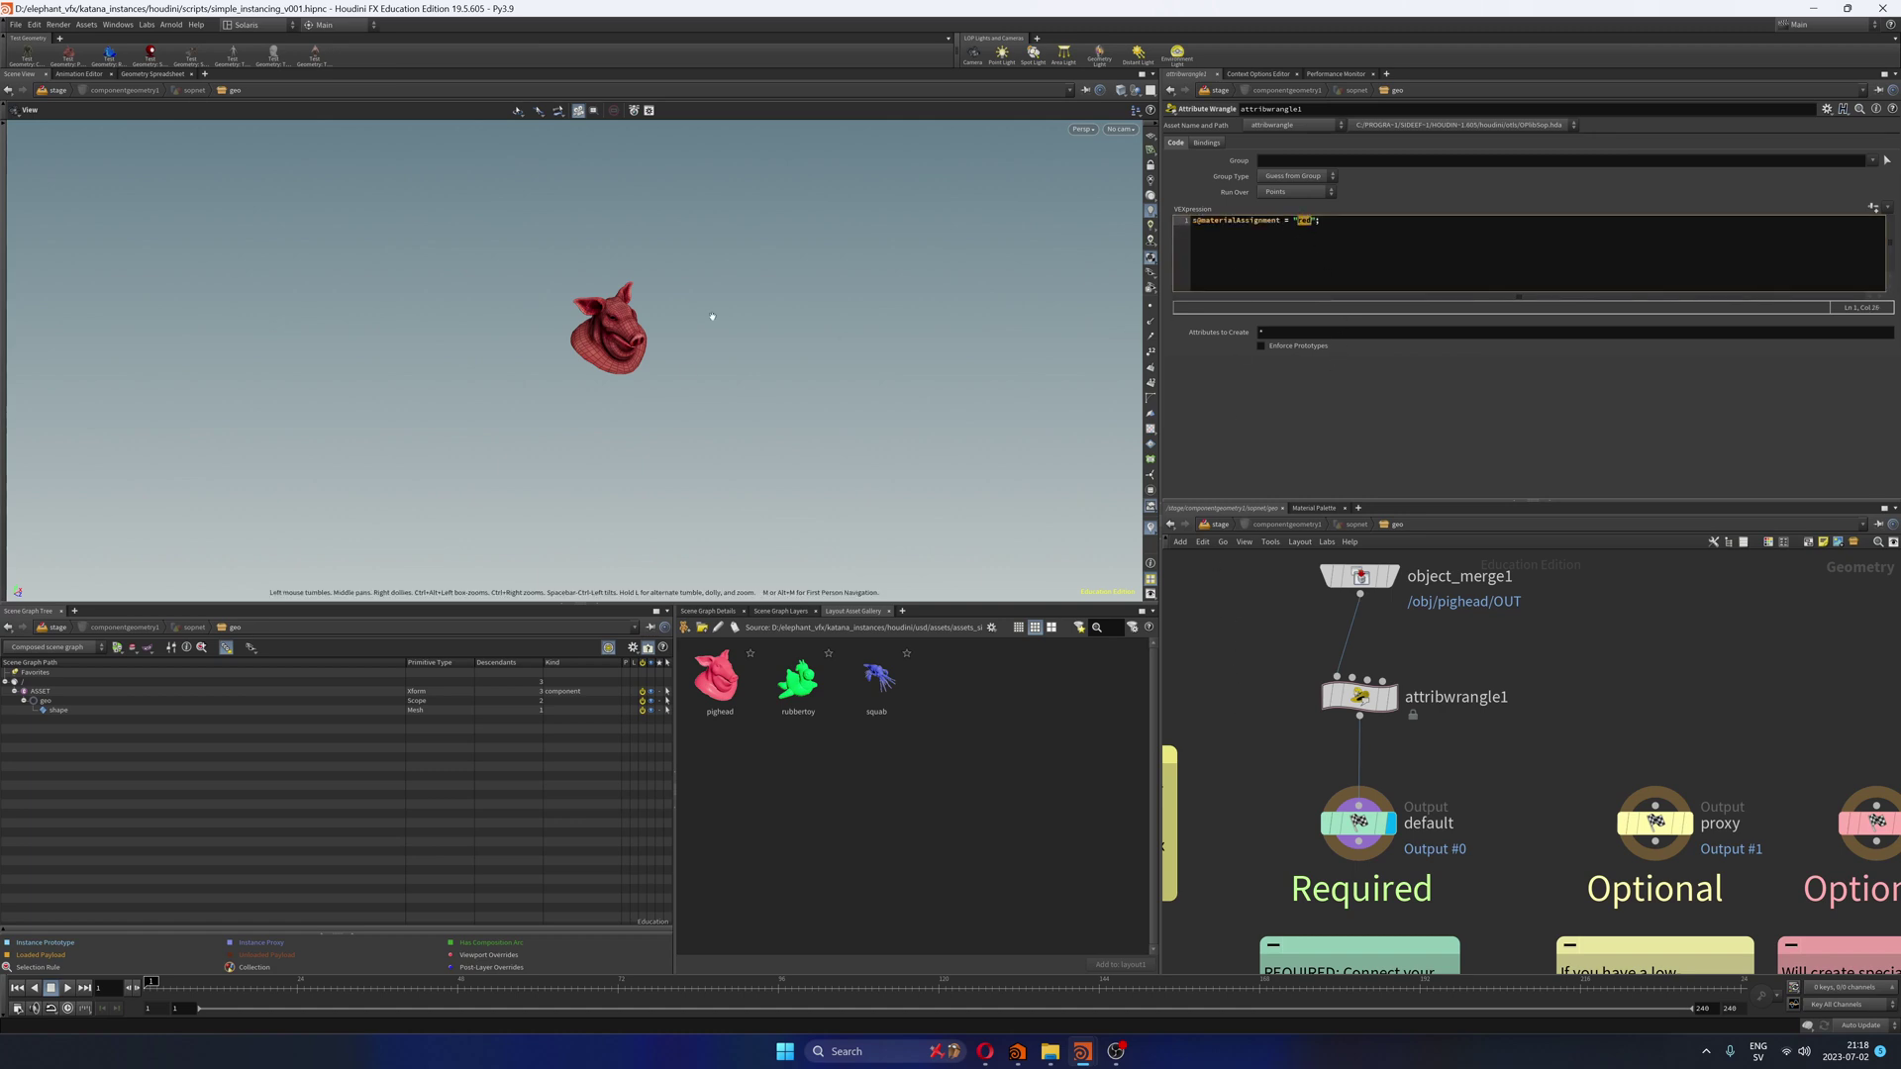
click(1314, 222)
drag(1311, 221, 1303, 221)
click(1332, 222)
click(1215, 525)
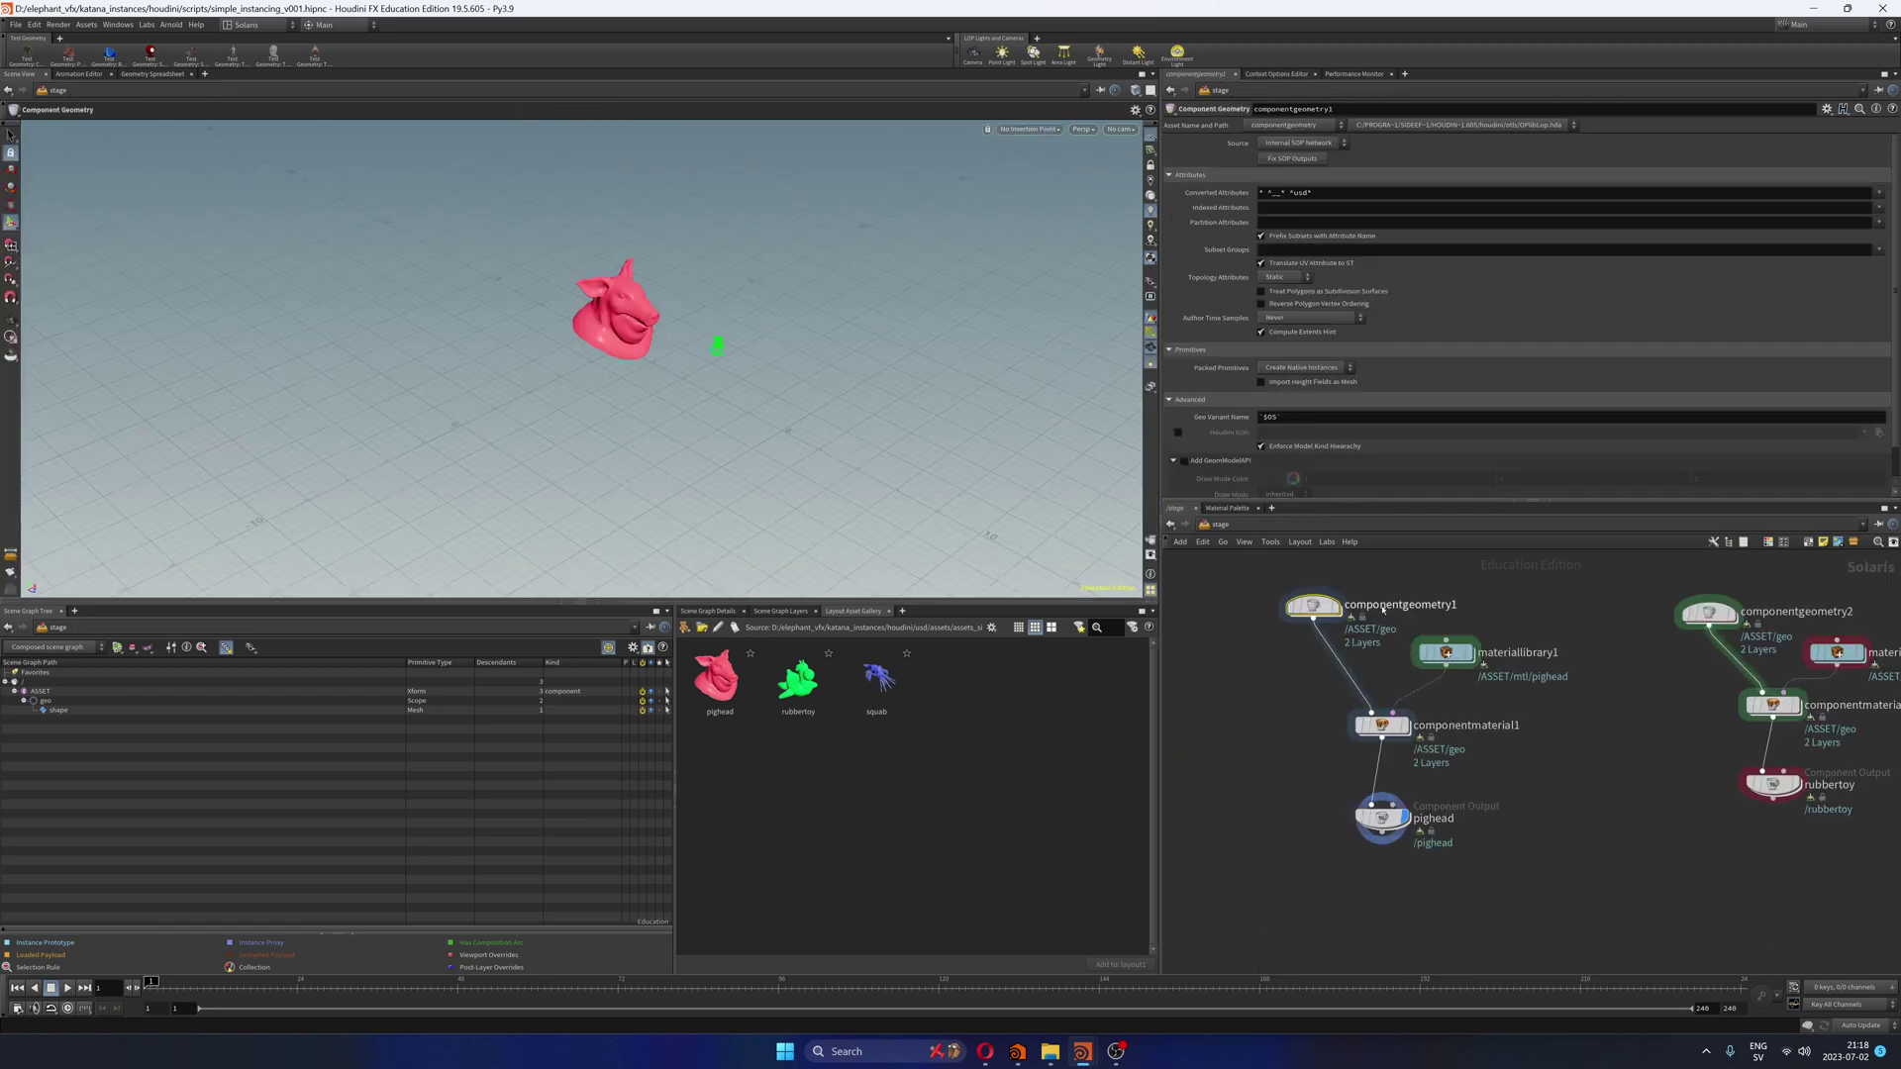
Step: Display the rubbertoy output, inspect the materialAssignment expression inside componentgeometry2, and return to the stage network
click(1552, 755)
middle_drag(1468, 722, 1460, 786)
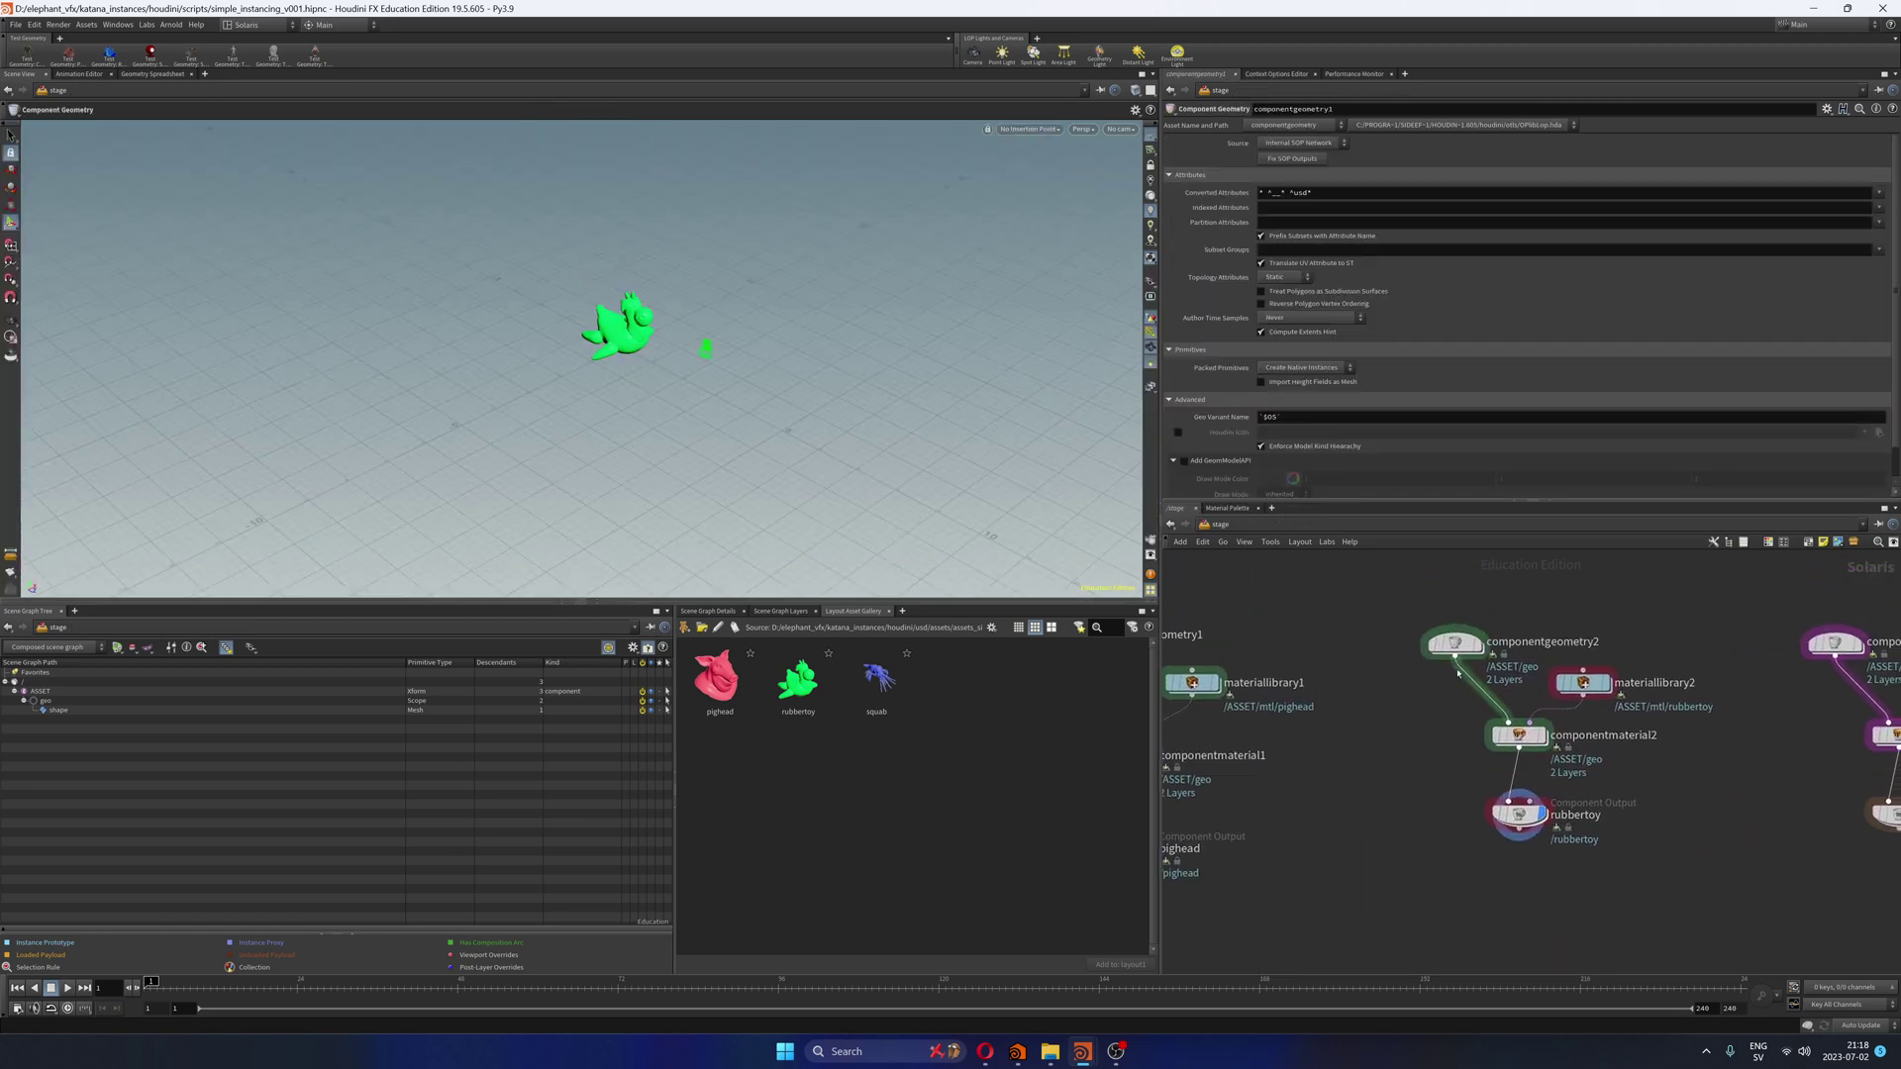
double_click(1462, 647)
middle_drag(1462, 648, 1462, 580)
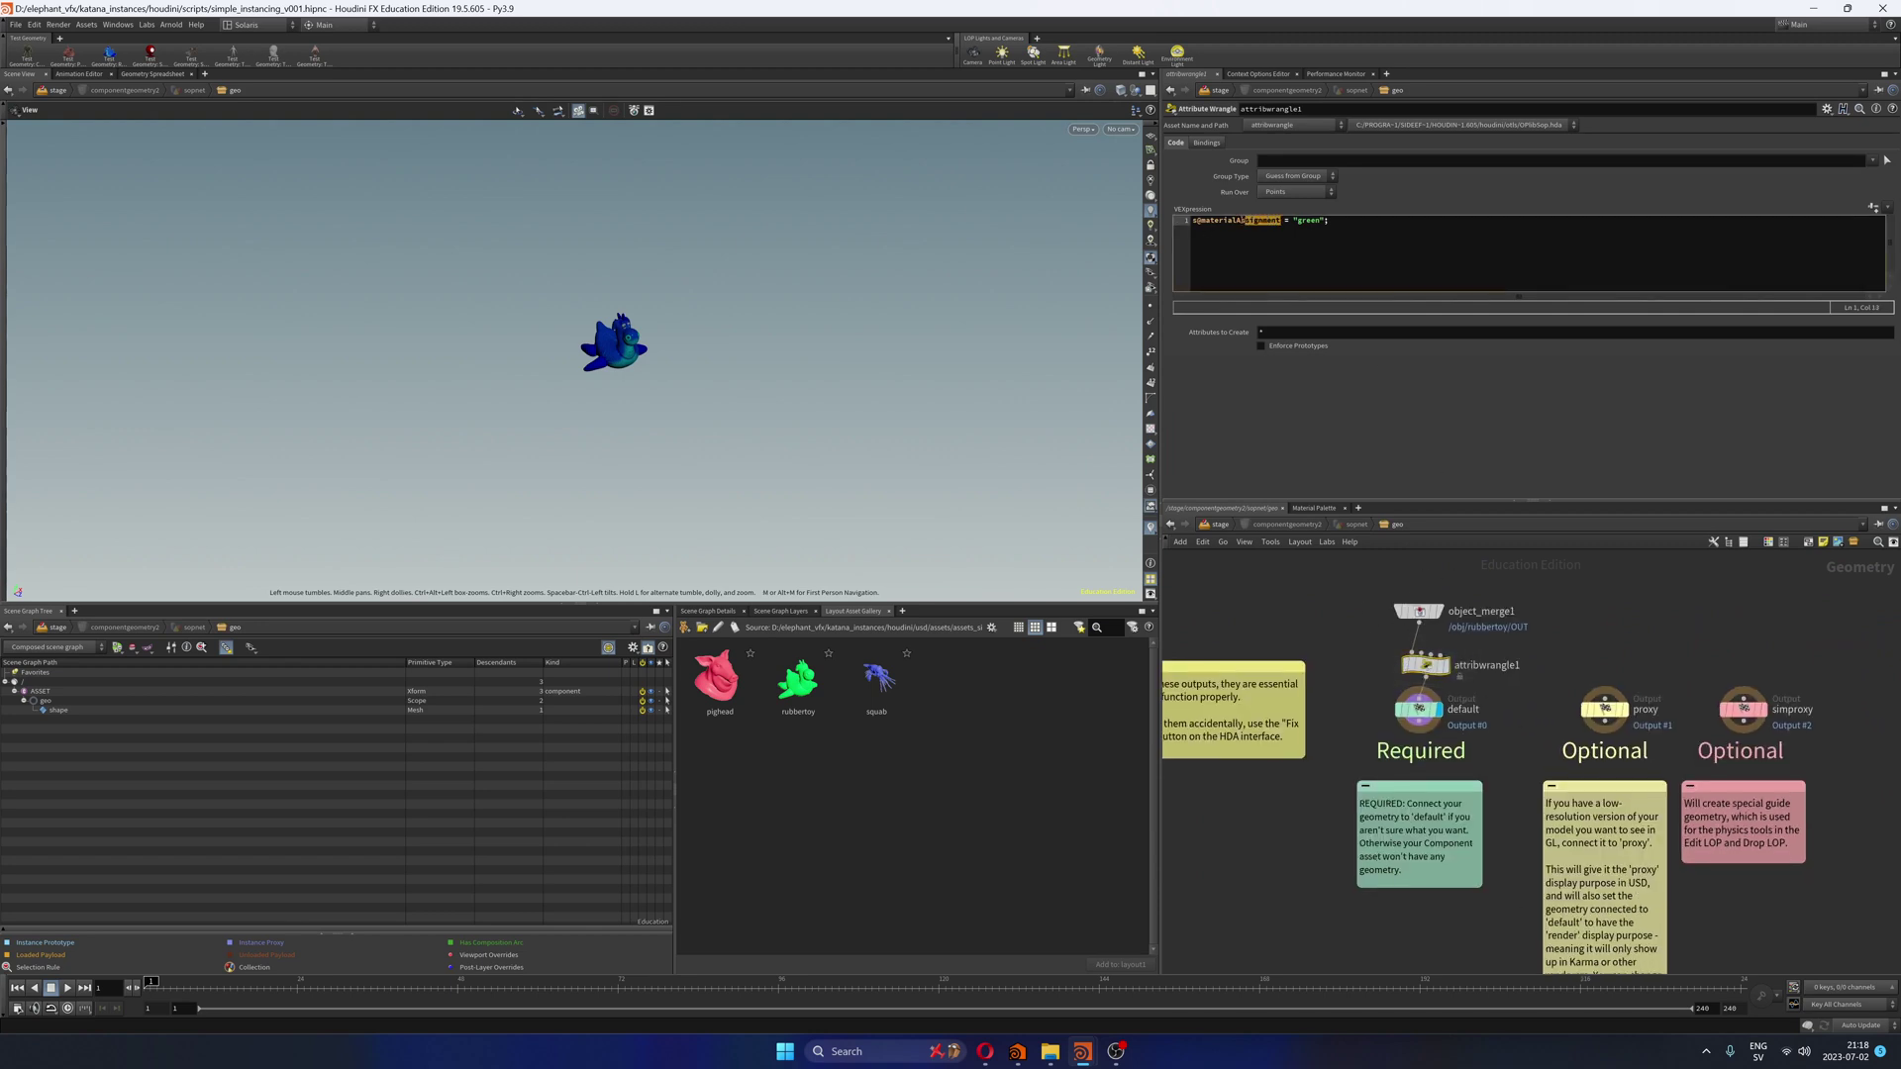
double_click(1277, 221)
drag(1295, 221, 1332, 223)
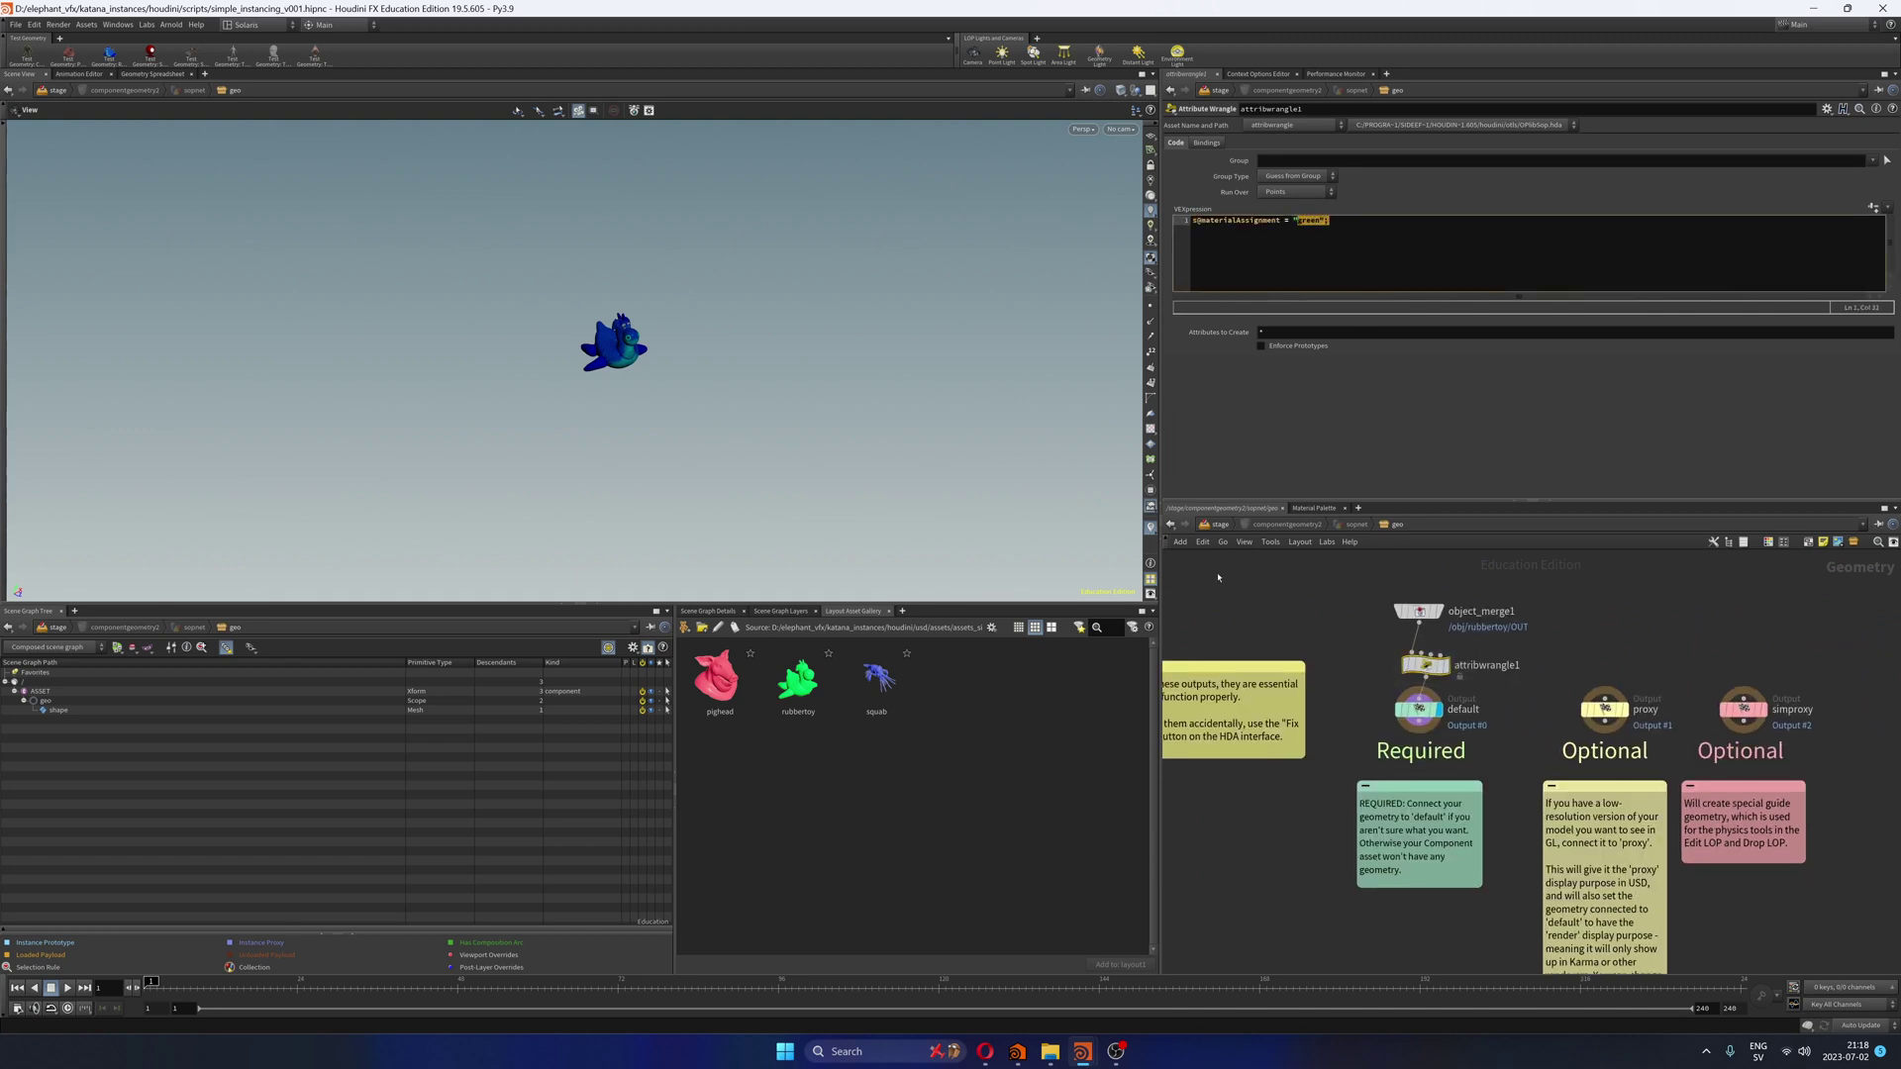
click(1223, 525)
Step: Inspect the object merge and the wrangle's materialAssignment expression inside componentgeometry3, and return to the stage network
middle_drag(1739, 719, 1326, 635)
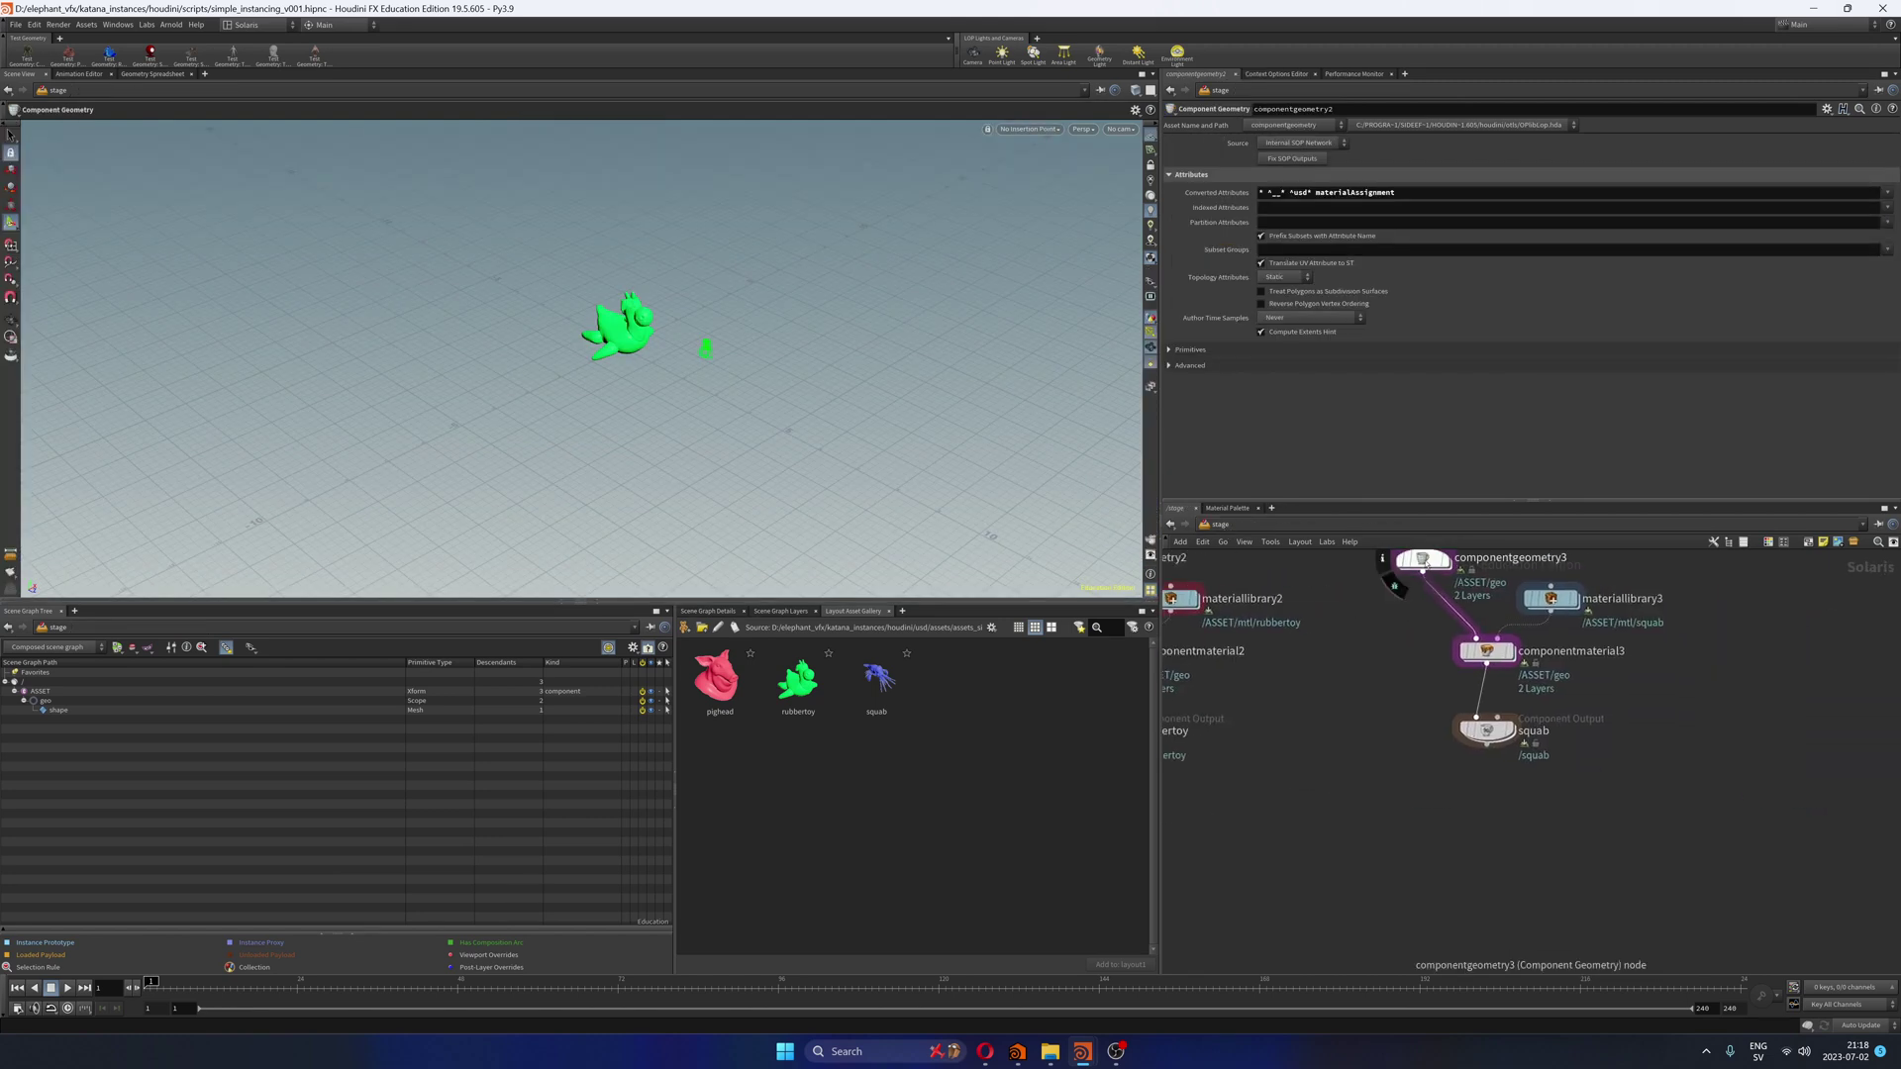
double_click(1418, 563)
click(1437, 650)
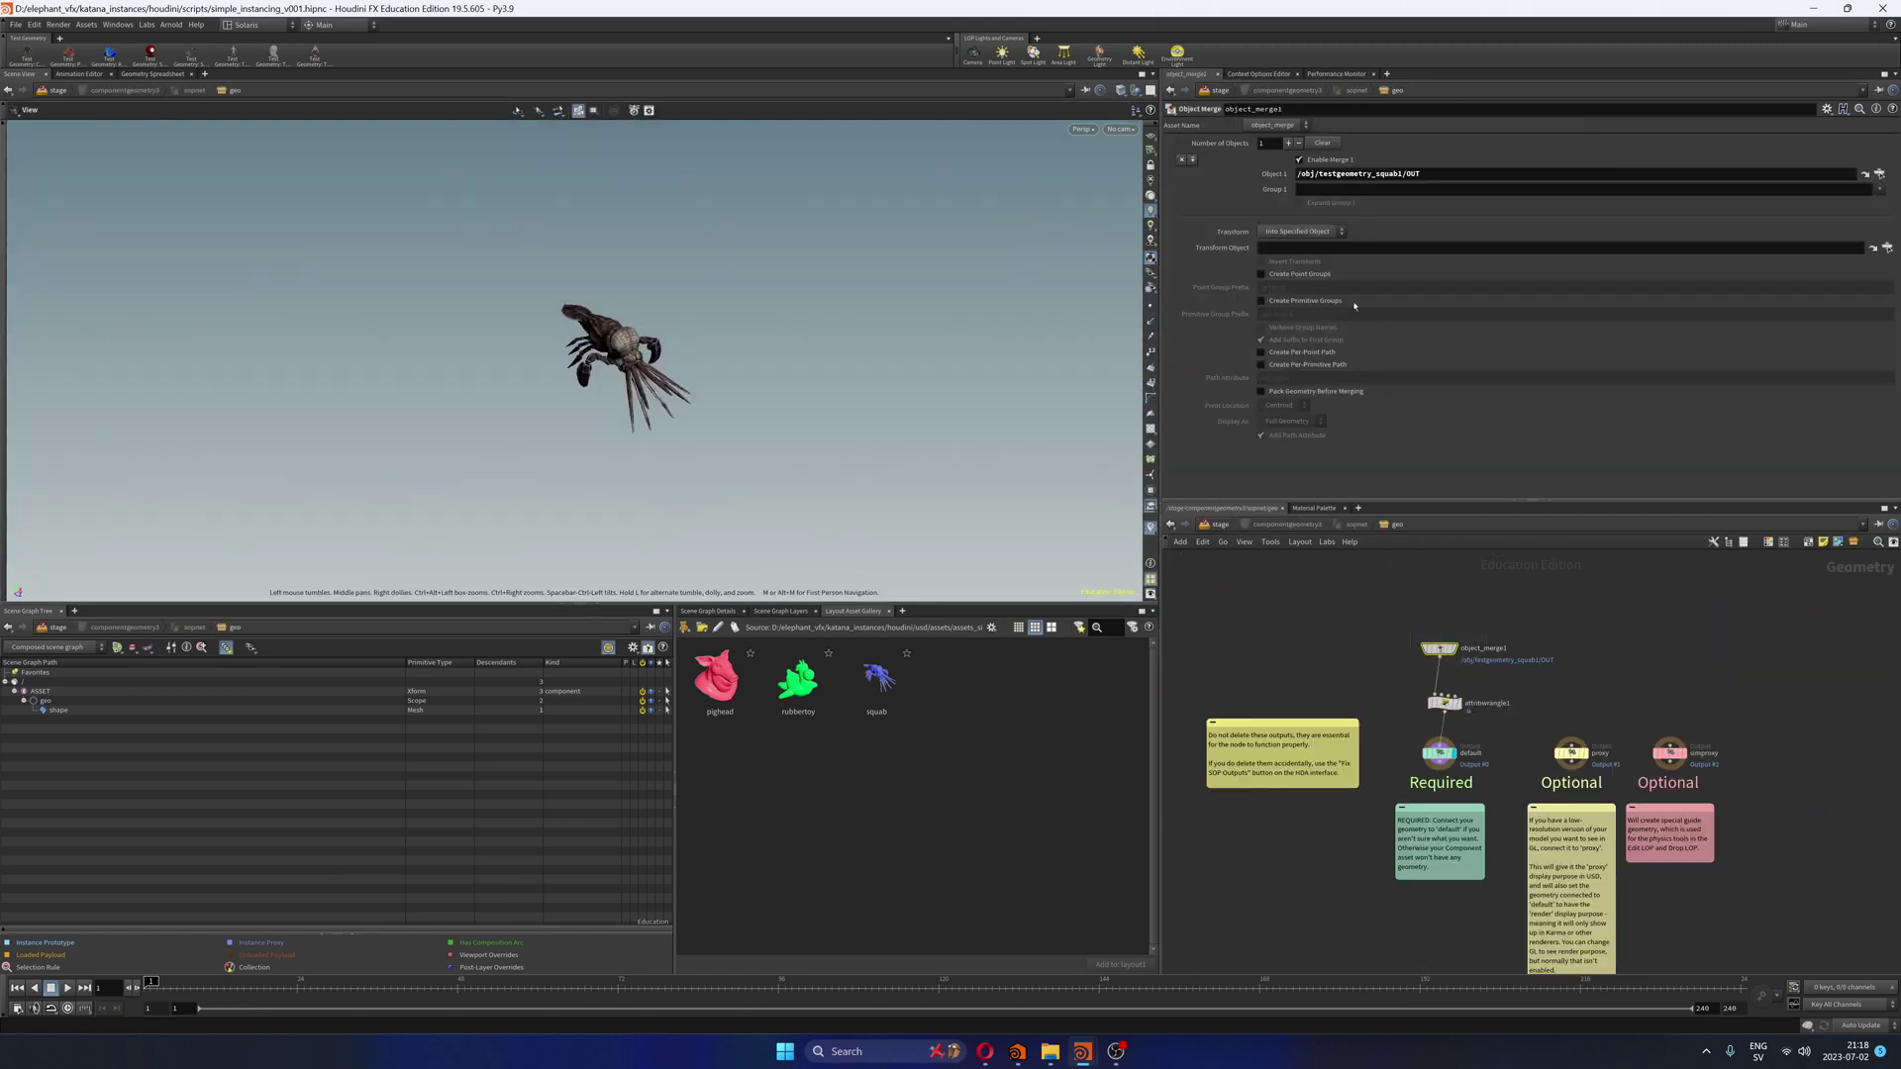
click(1443, 703)
drag(1205, 221, 1274, 221)
double_click(1302, 220)
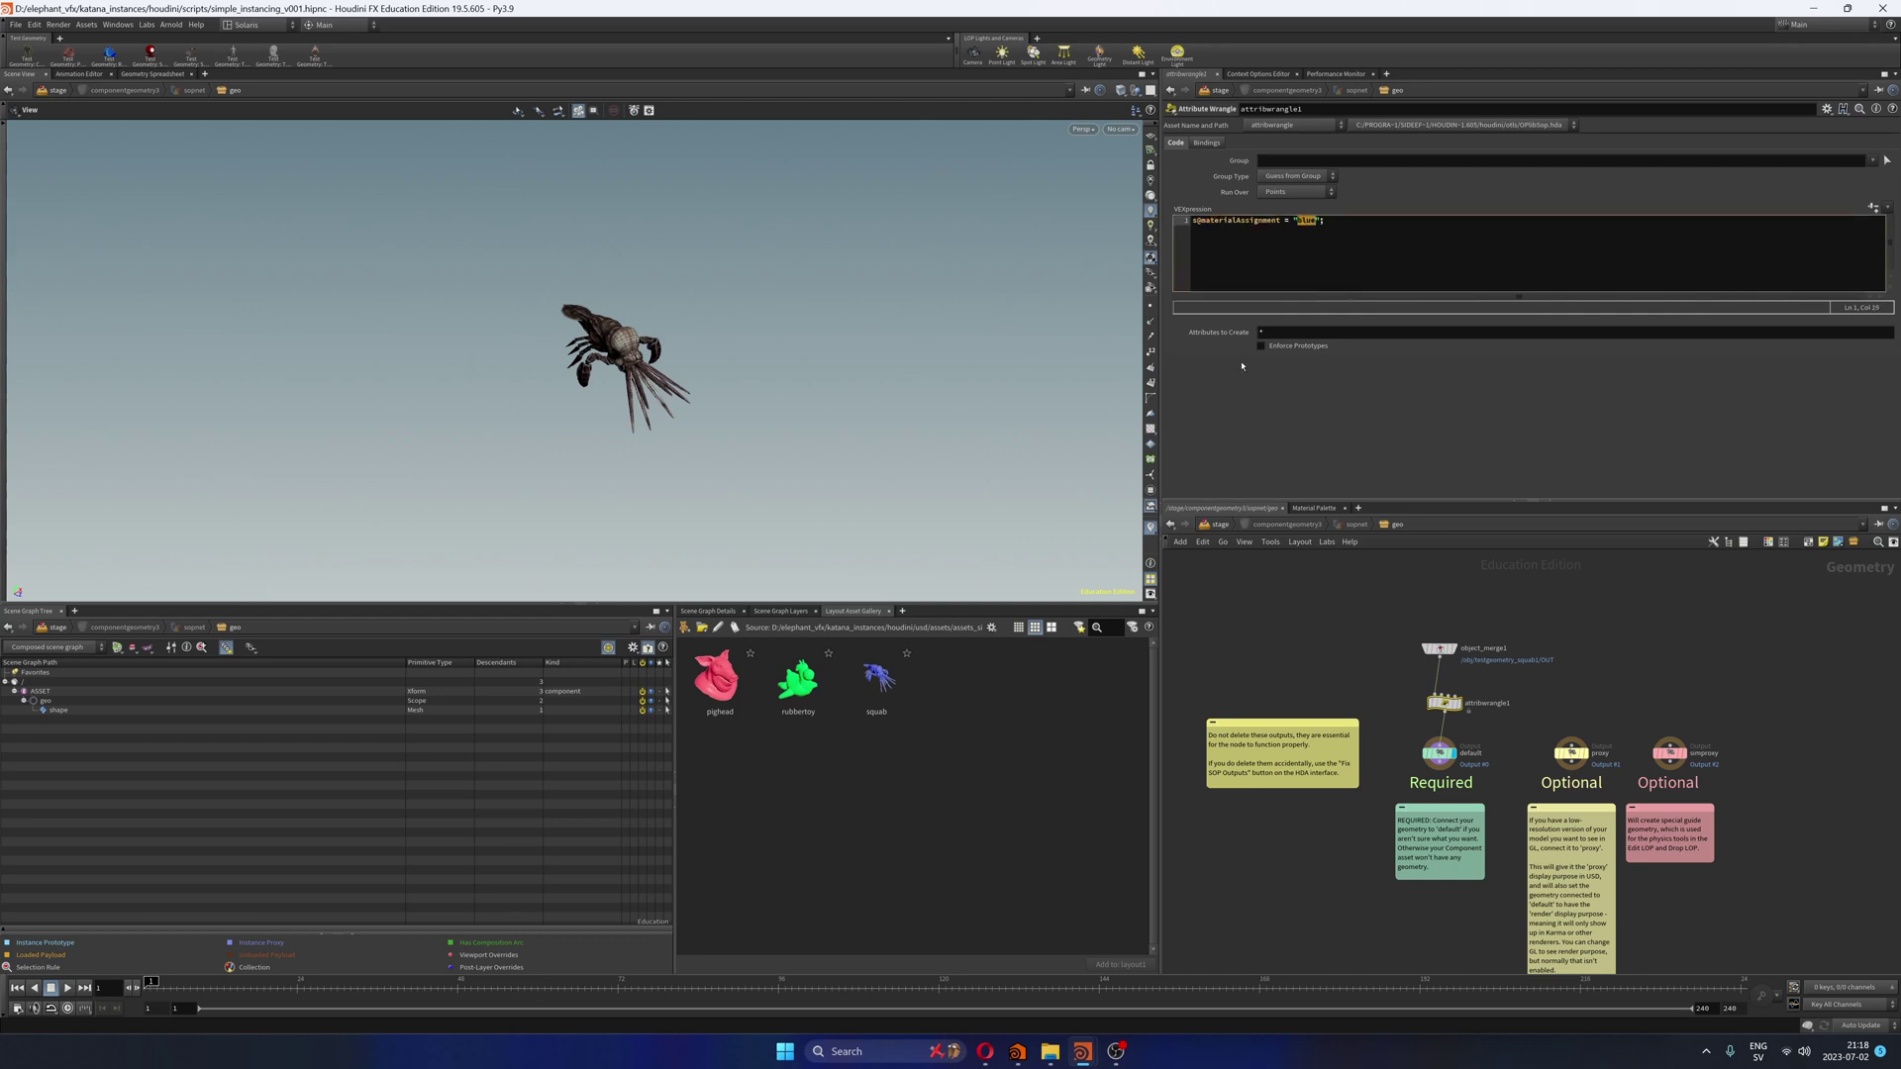
click(1215, 523)
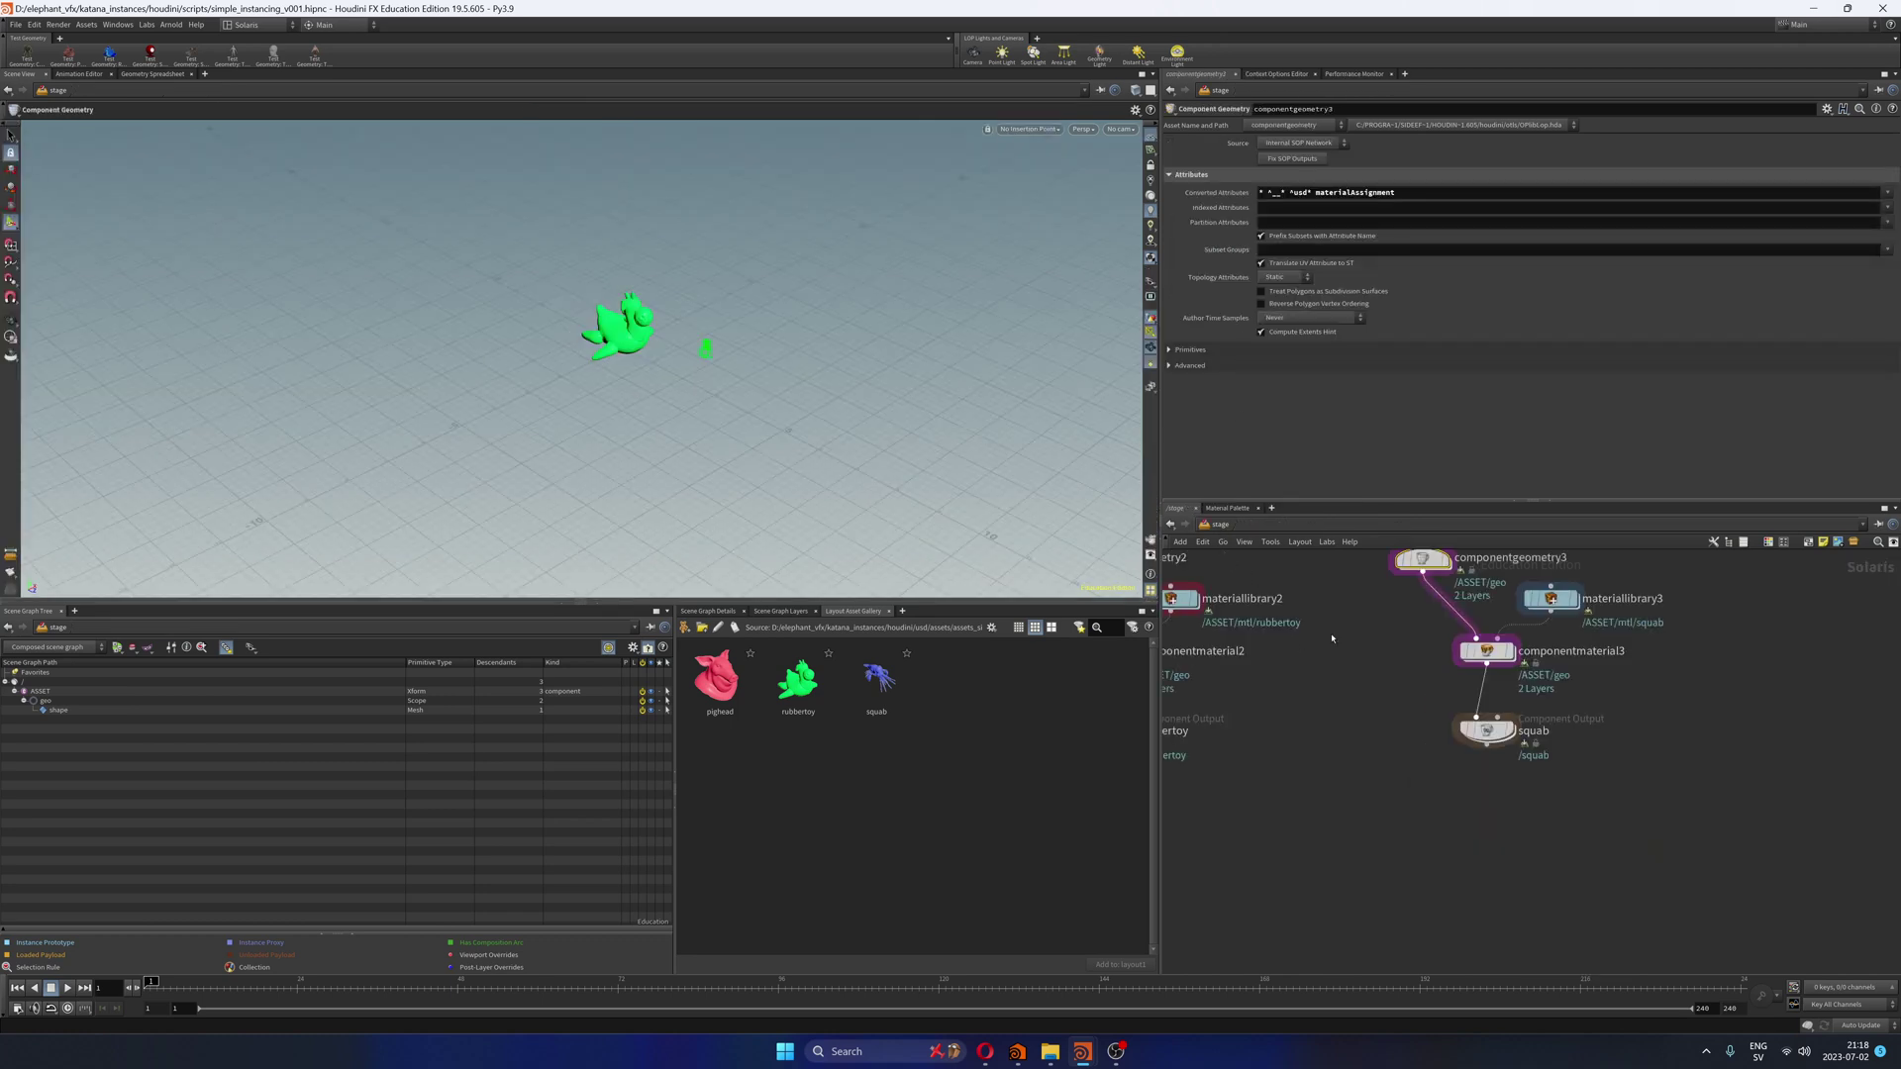
scroll(1445, 699, down, 3)
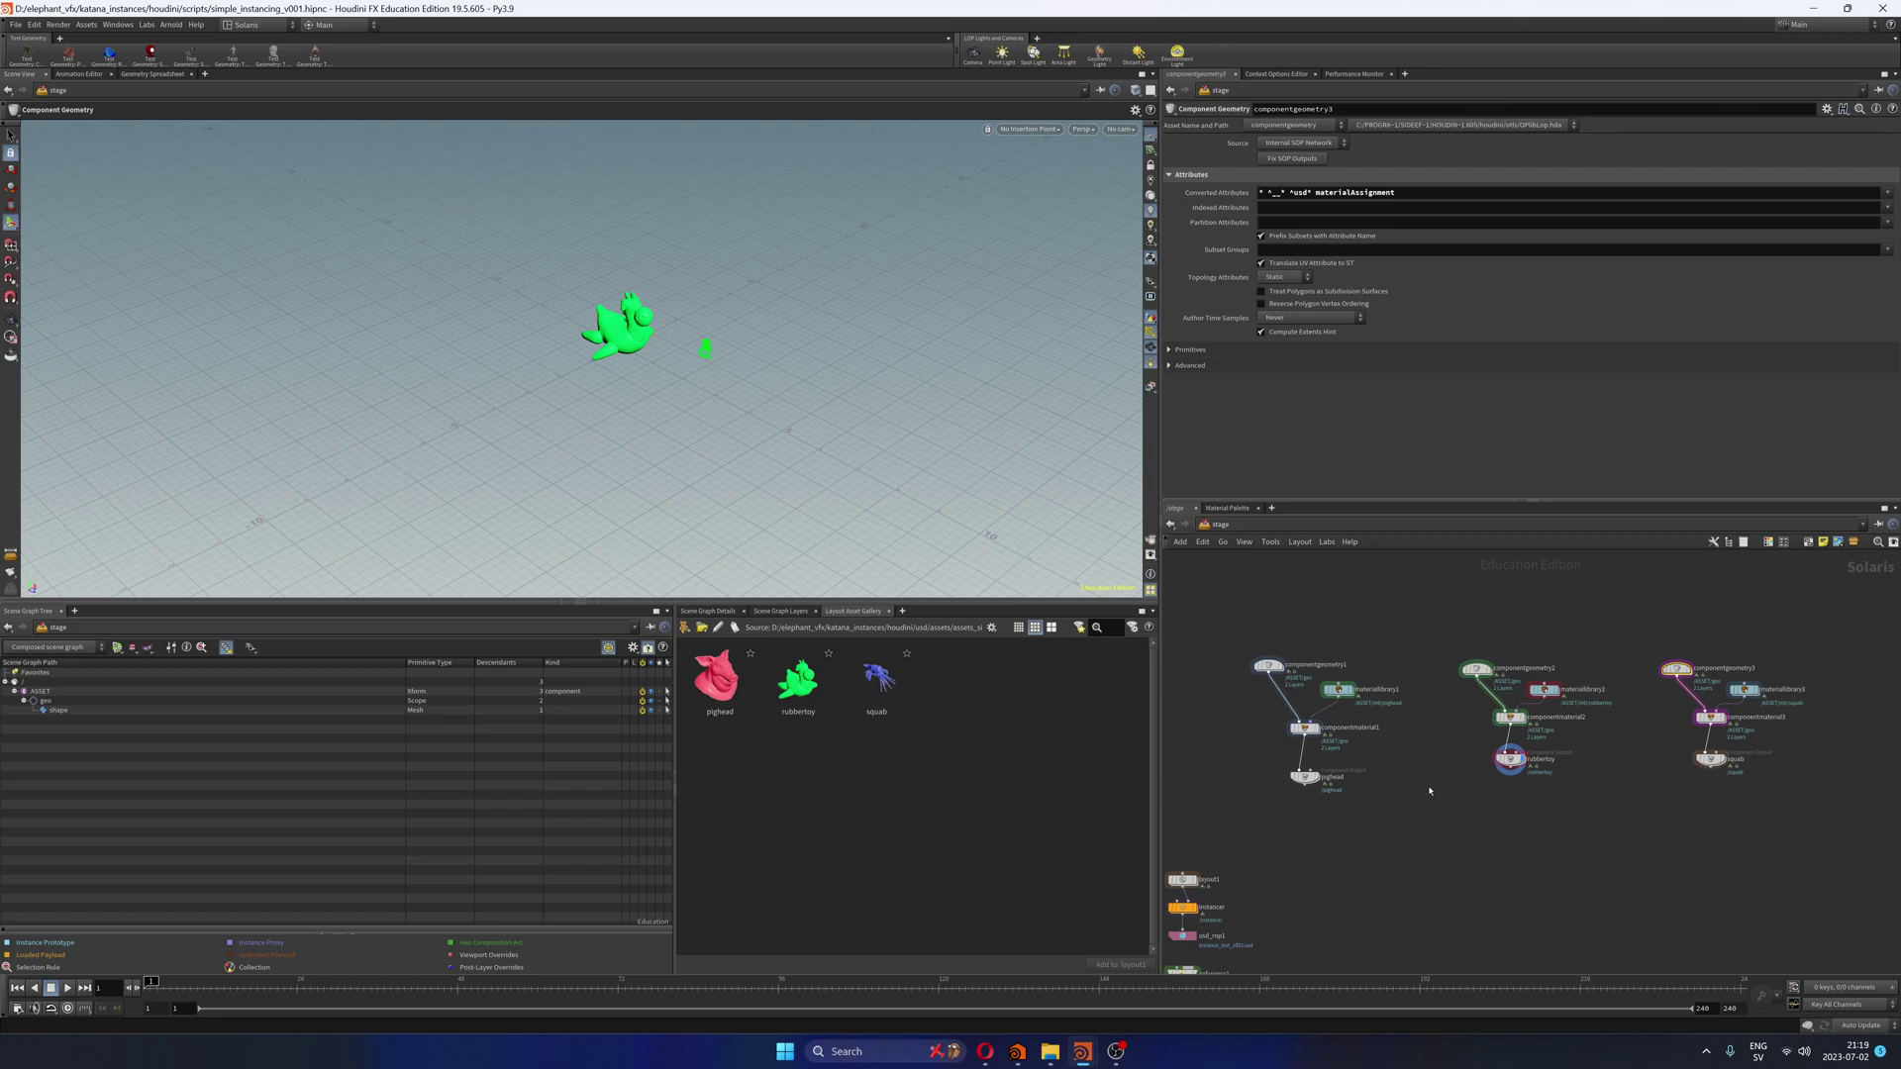
Step: Reopen componentgeometry1, highlight the material value assigned in its wrangle, and return to the stage network
double_click(1267, 664)
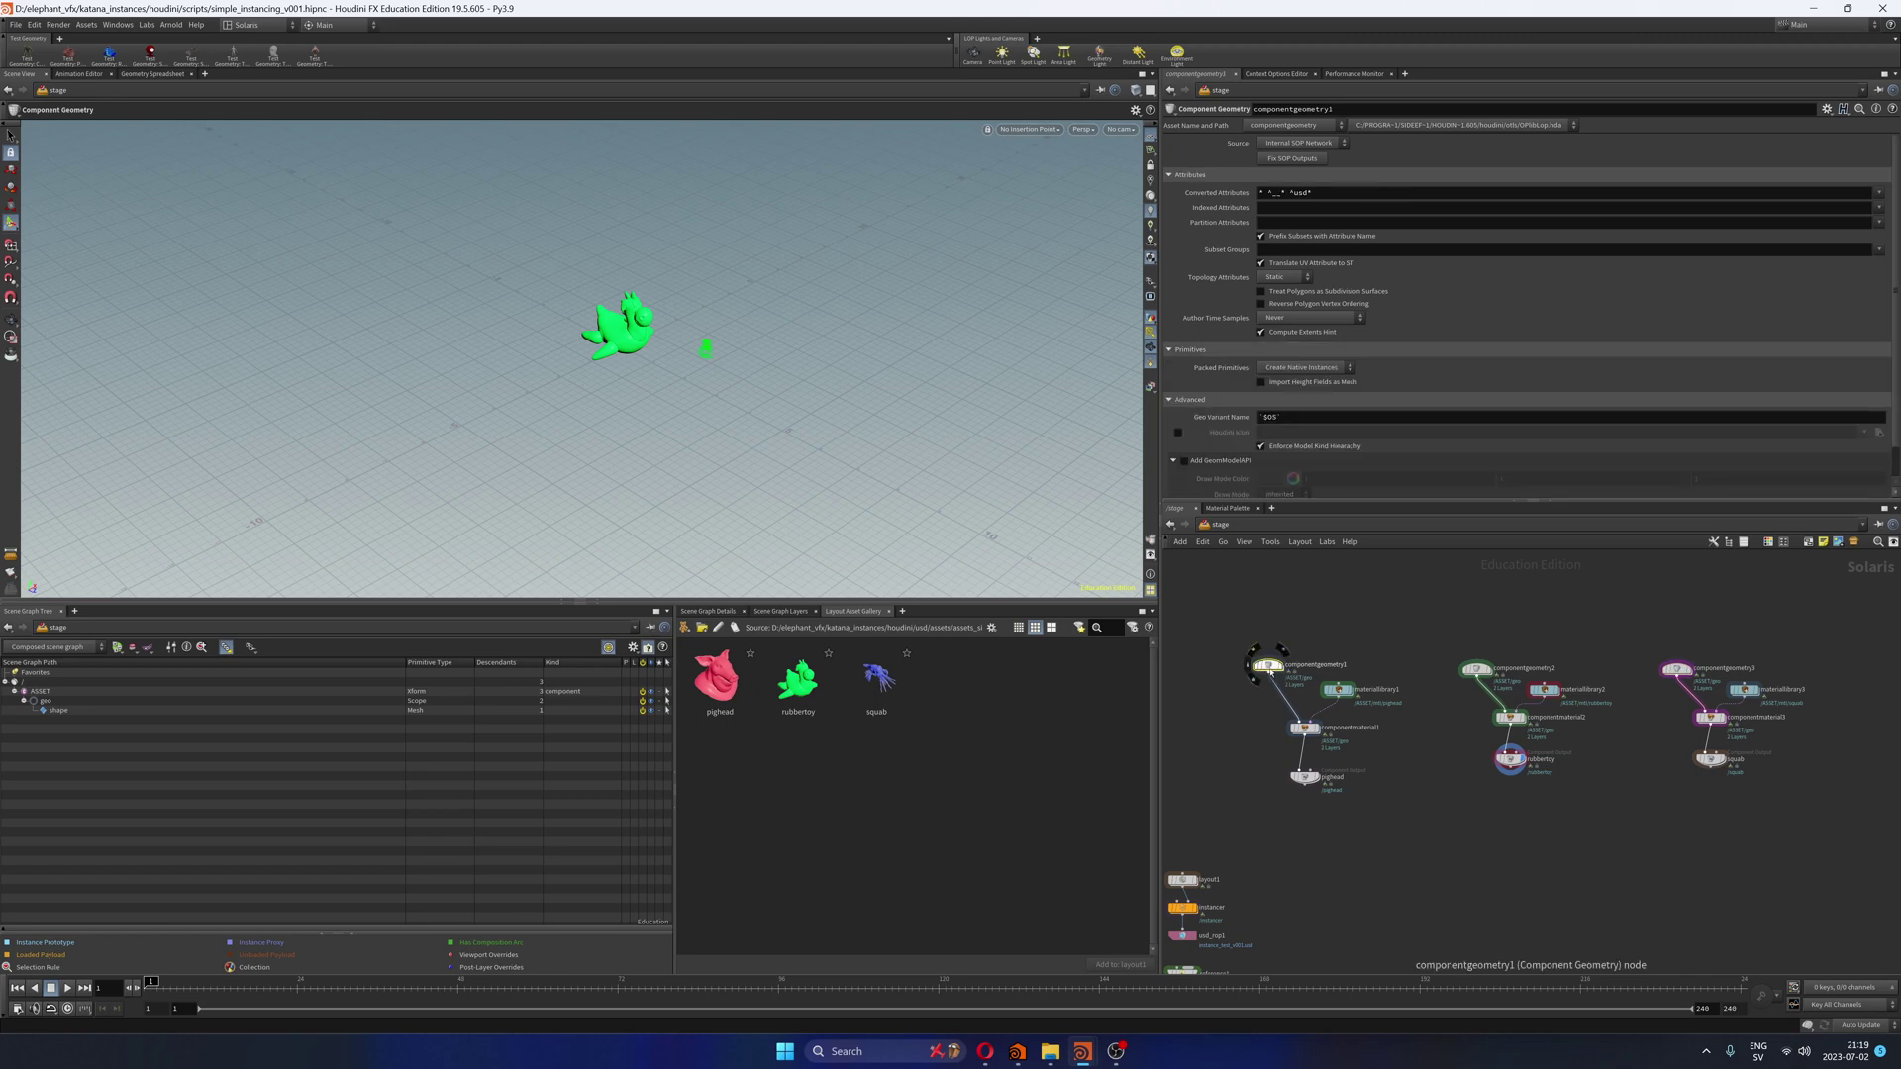
drag(1275, 752, 1397, 702)
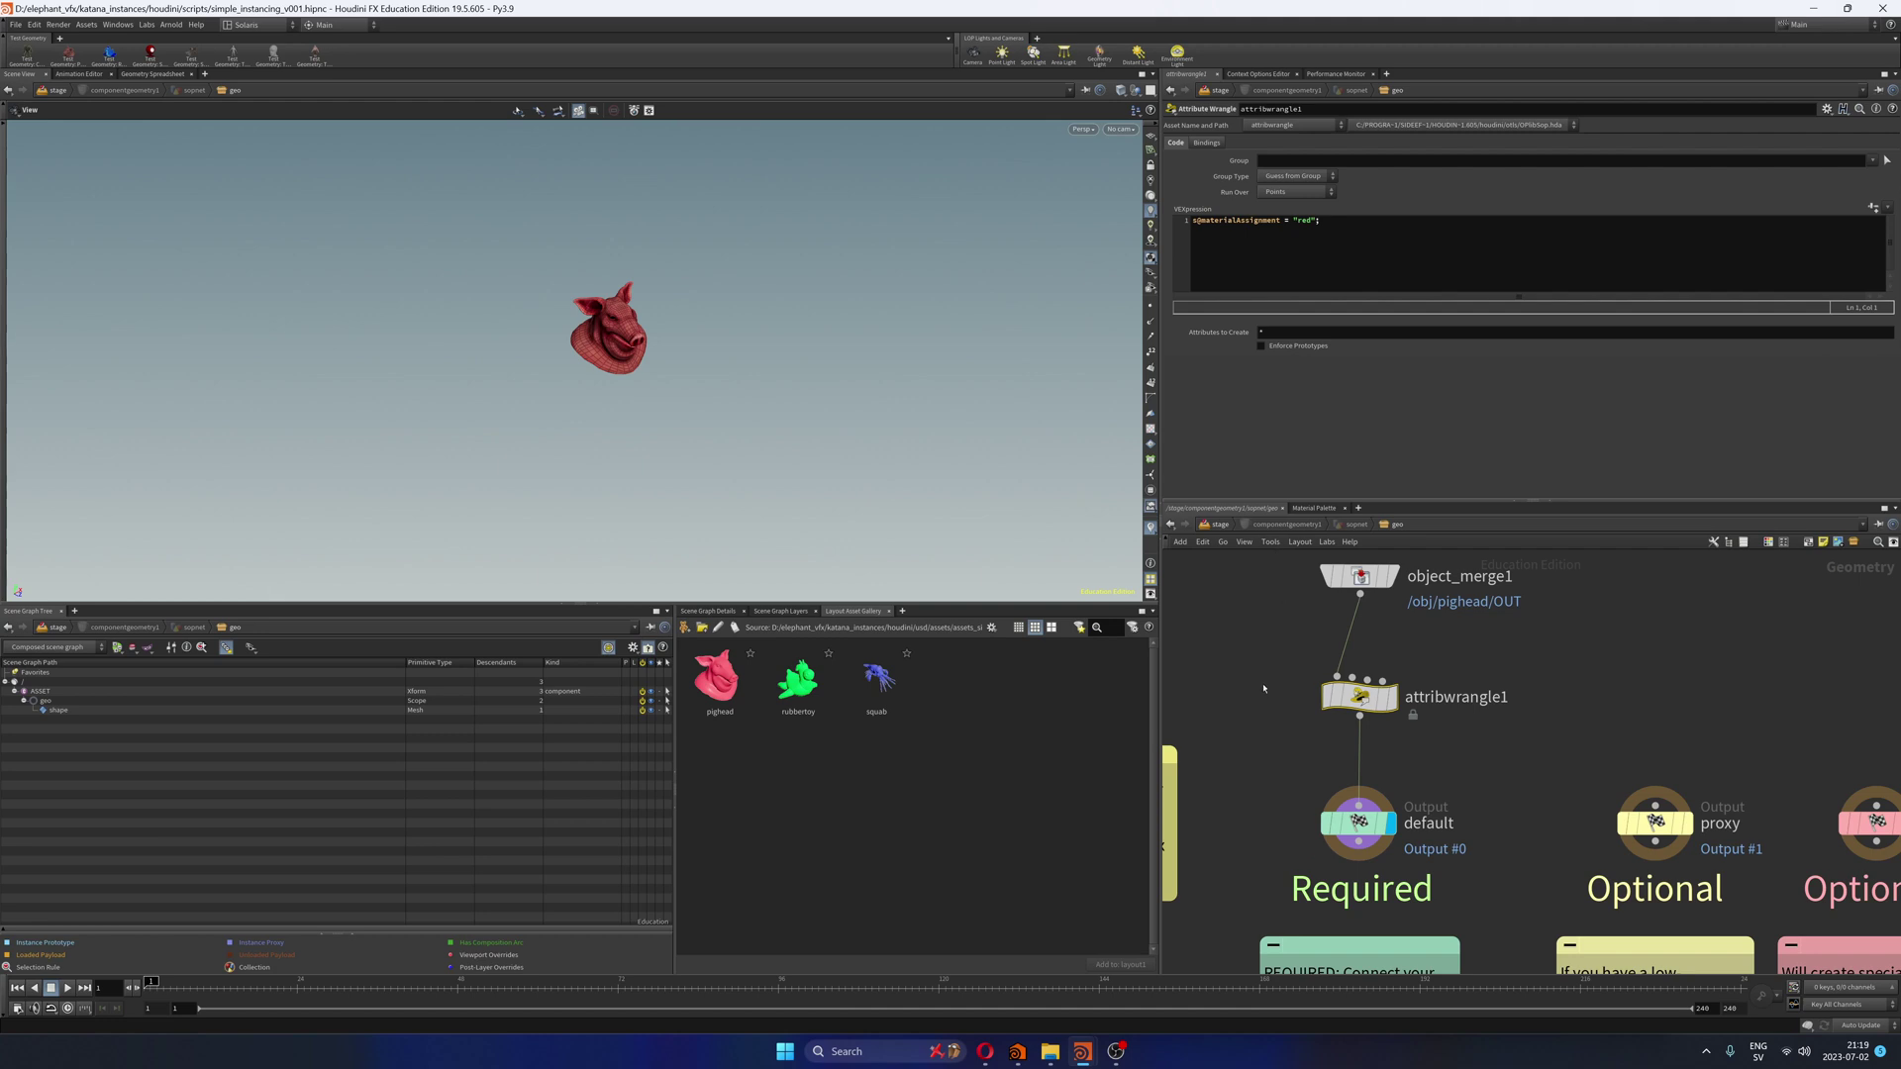
double_click(1305, 220)
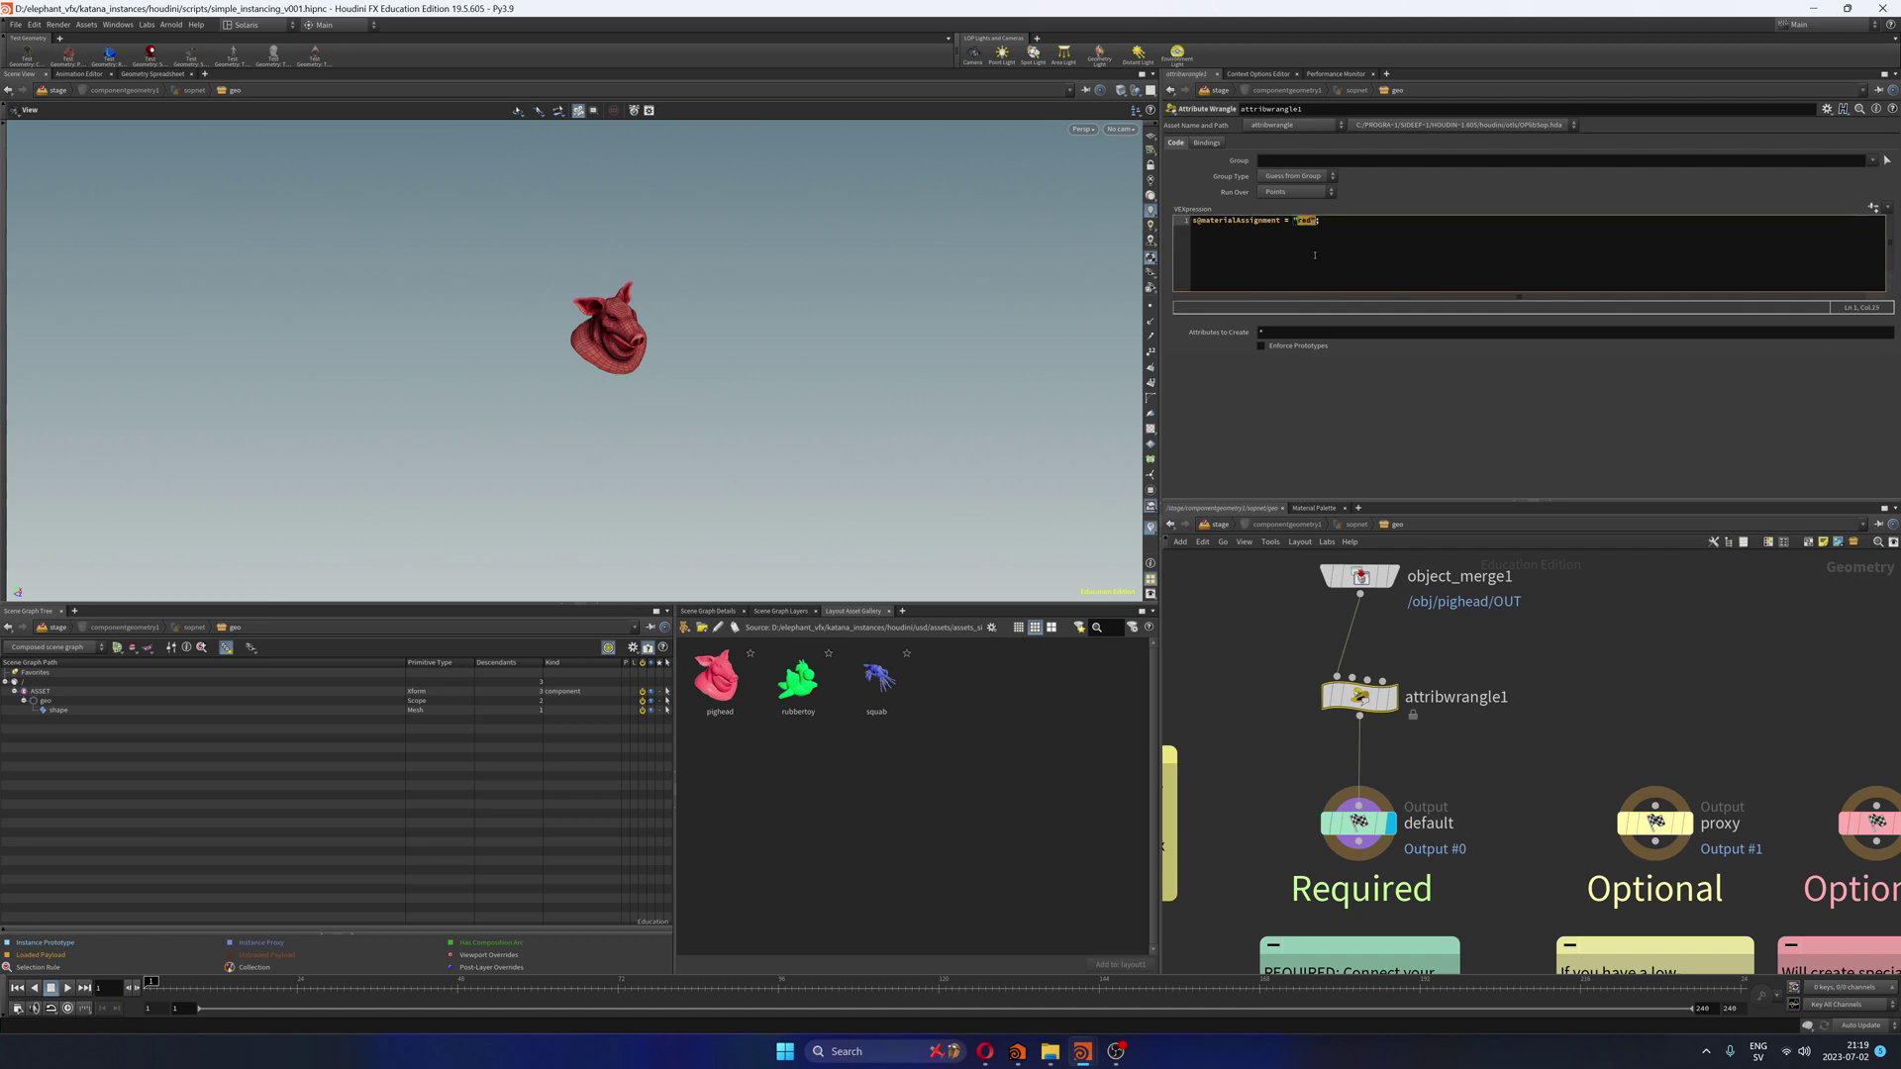
click(1323, 230)
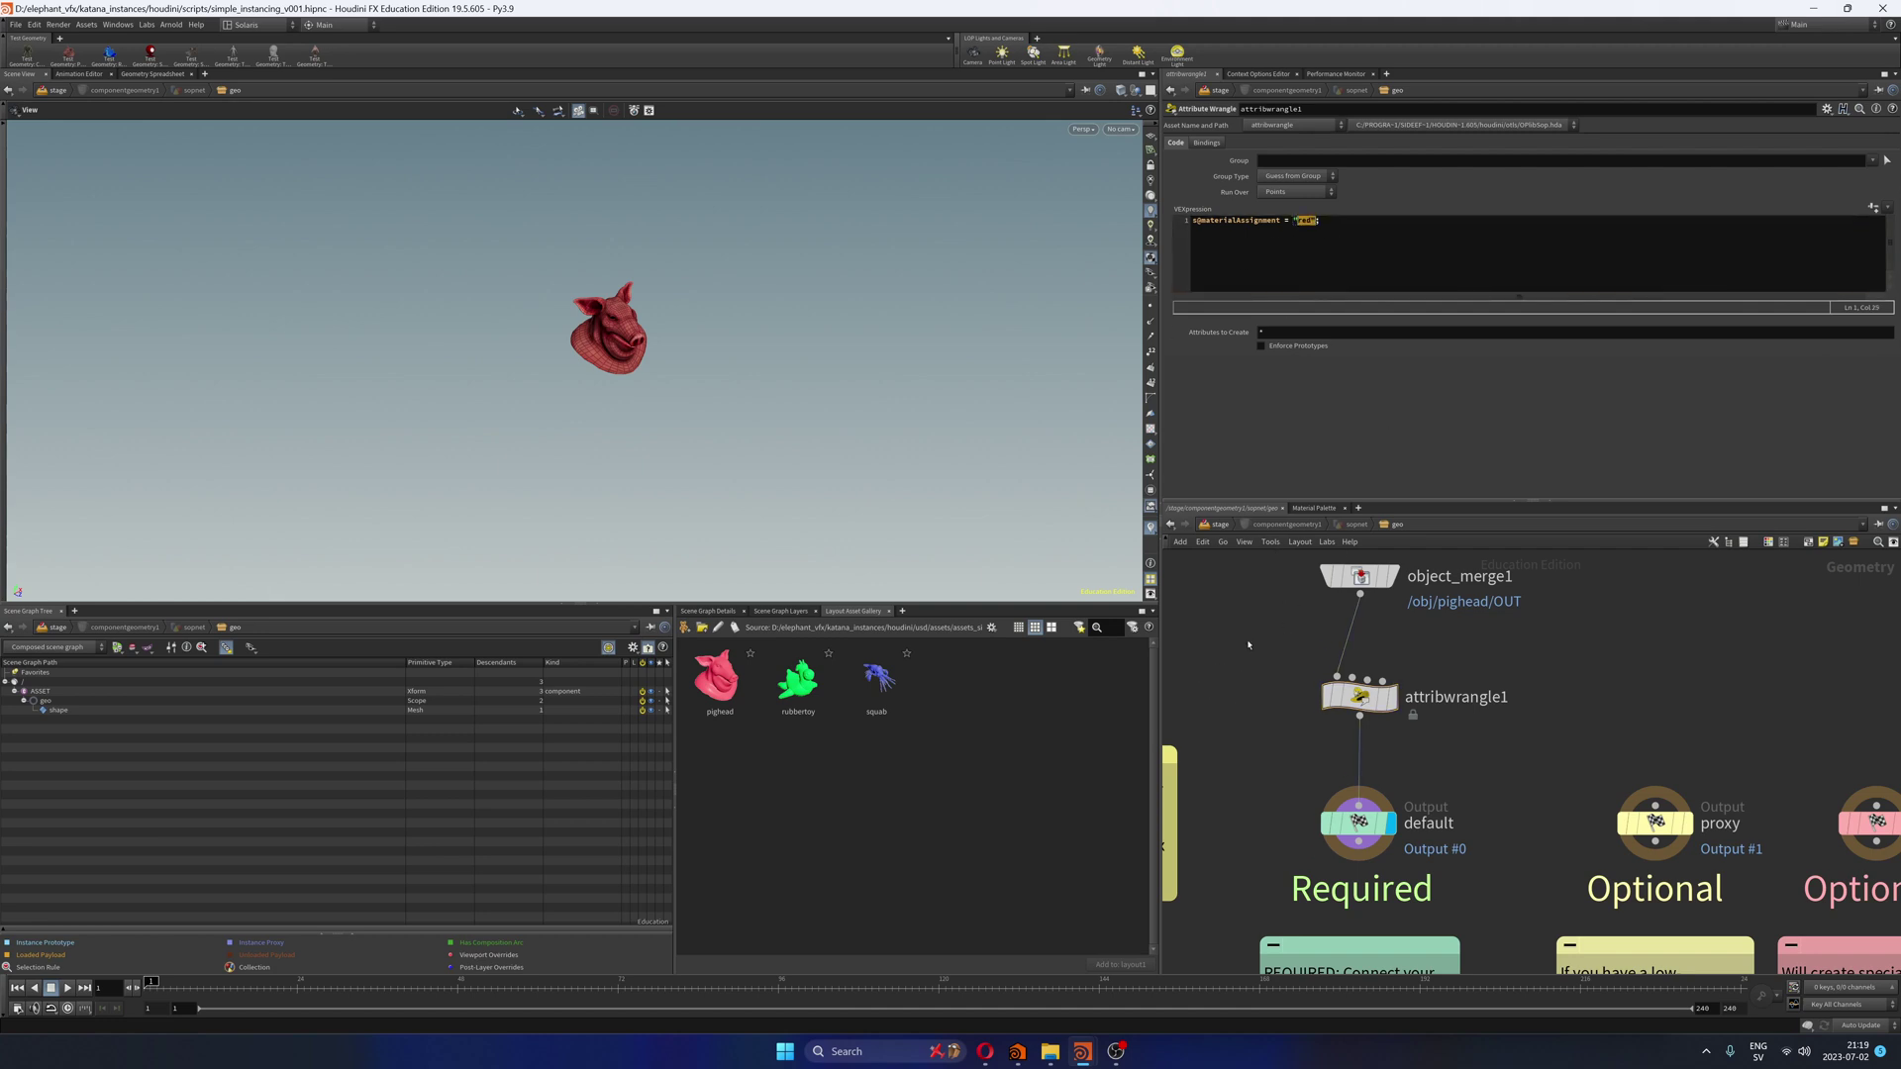
click(1221, 525)
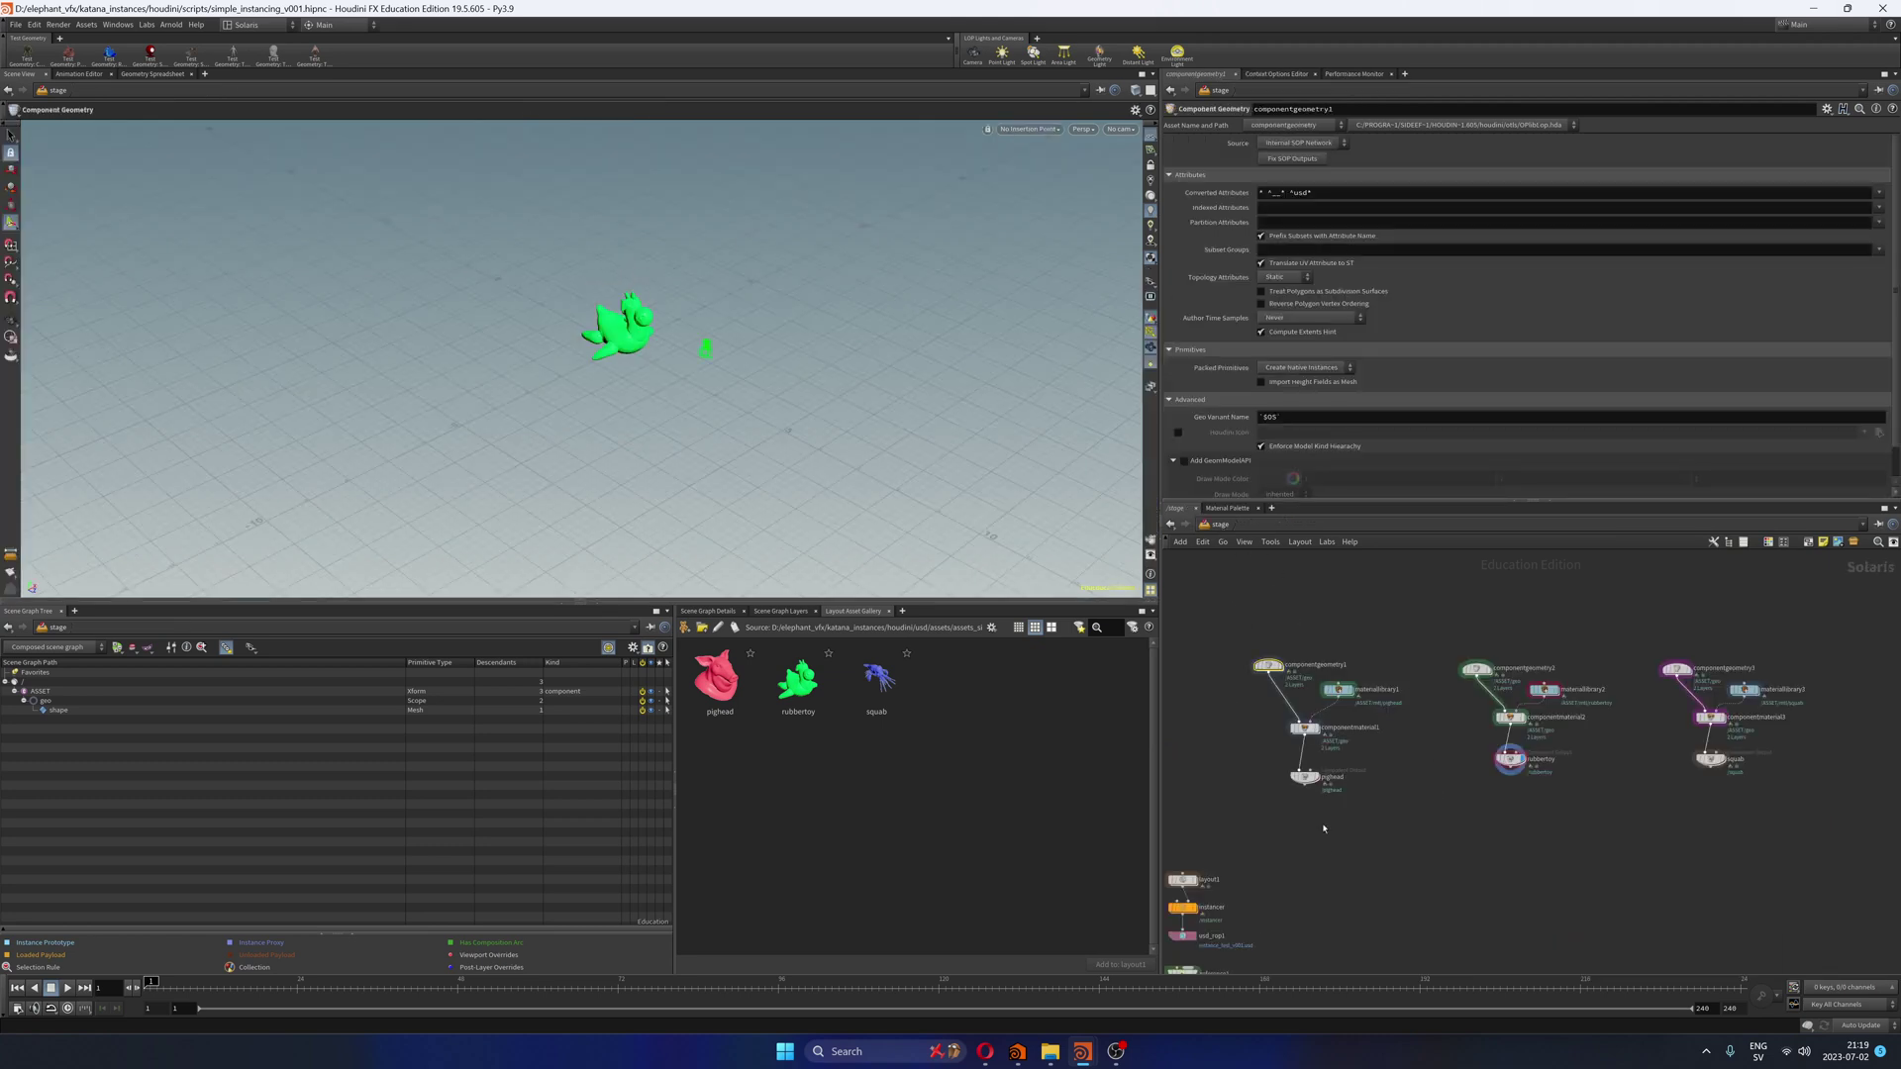
Step: Add an Asset Reference node in the empty area beside the pighead chain
click(1331, 745)
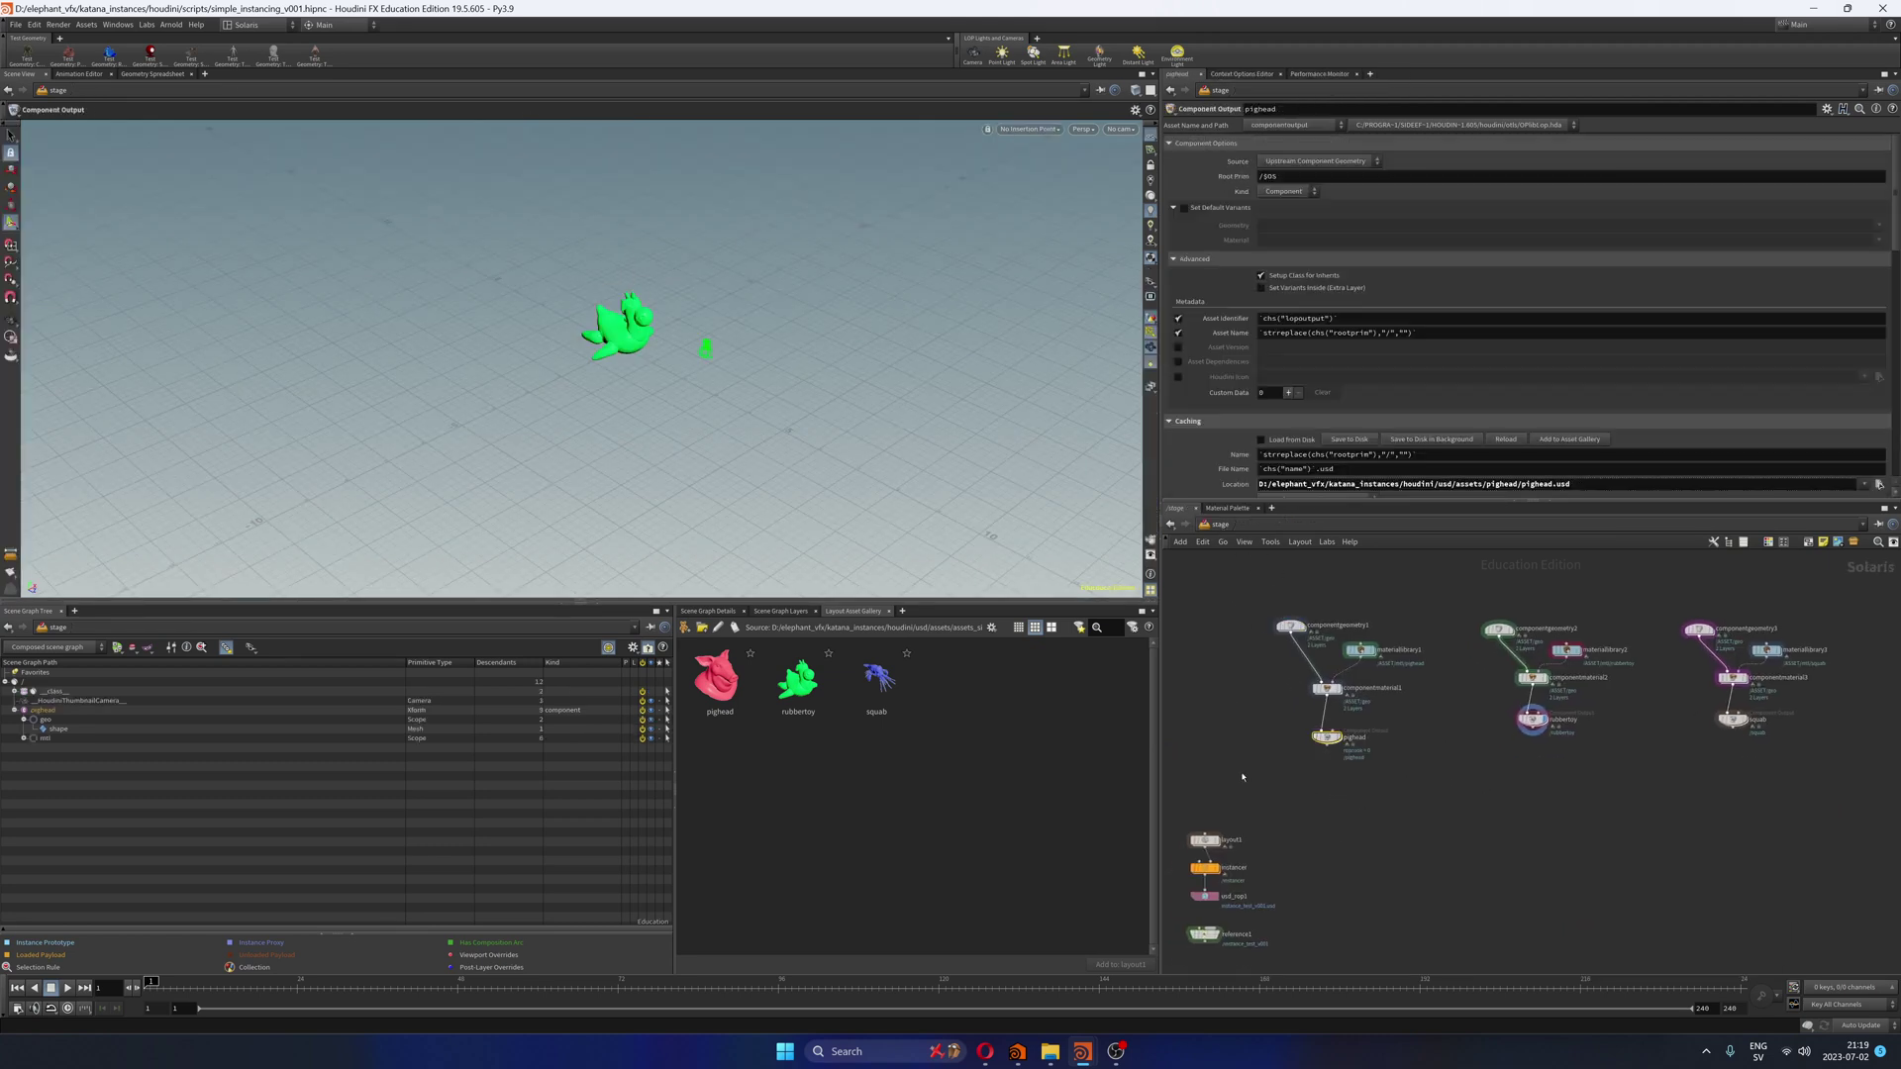
key(Tab)
text(ass)
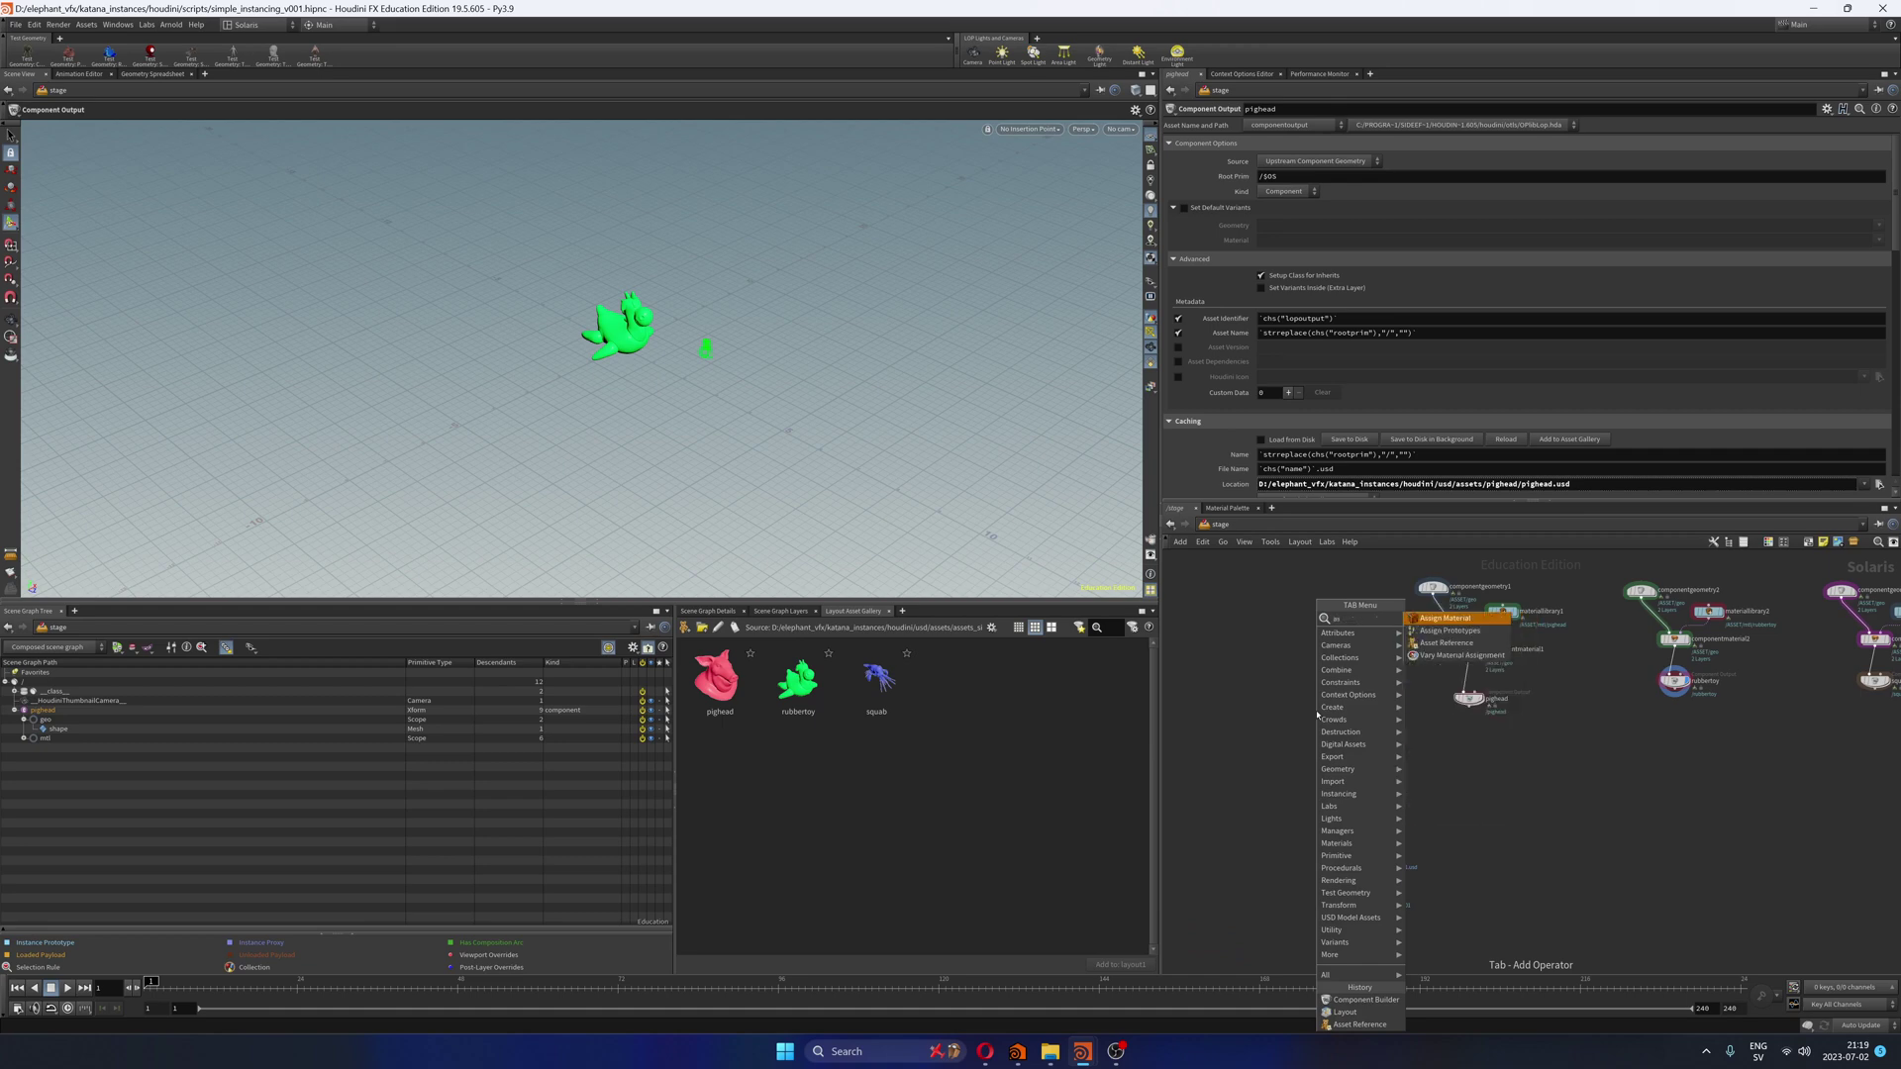
key(Down)
key(Down)
key(Return)
key(Return)
middle_drag(1245, 658, 1399, 666)
scroll(1400, 666, up, 4)
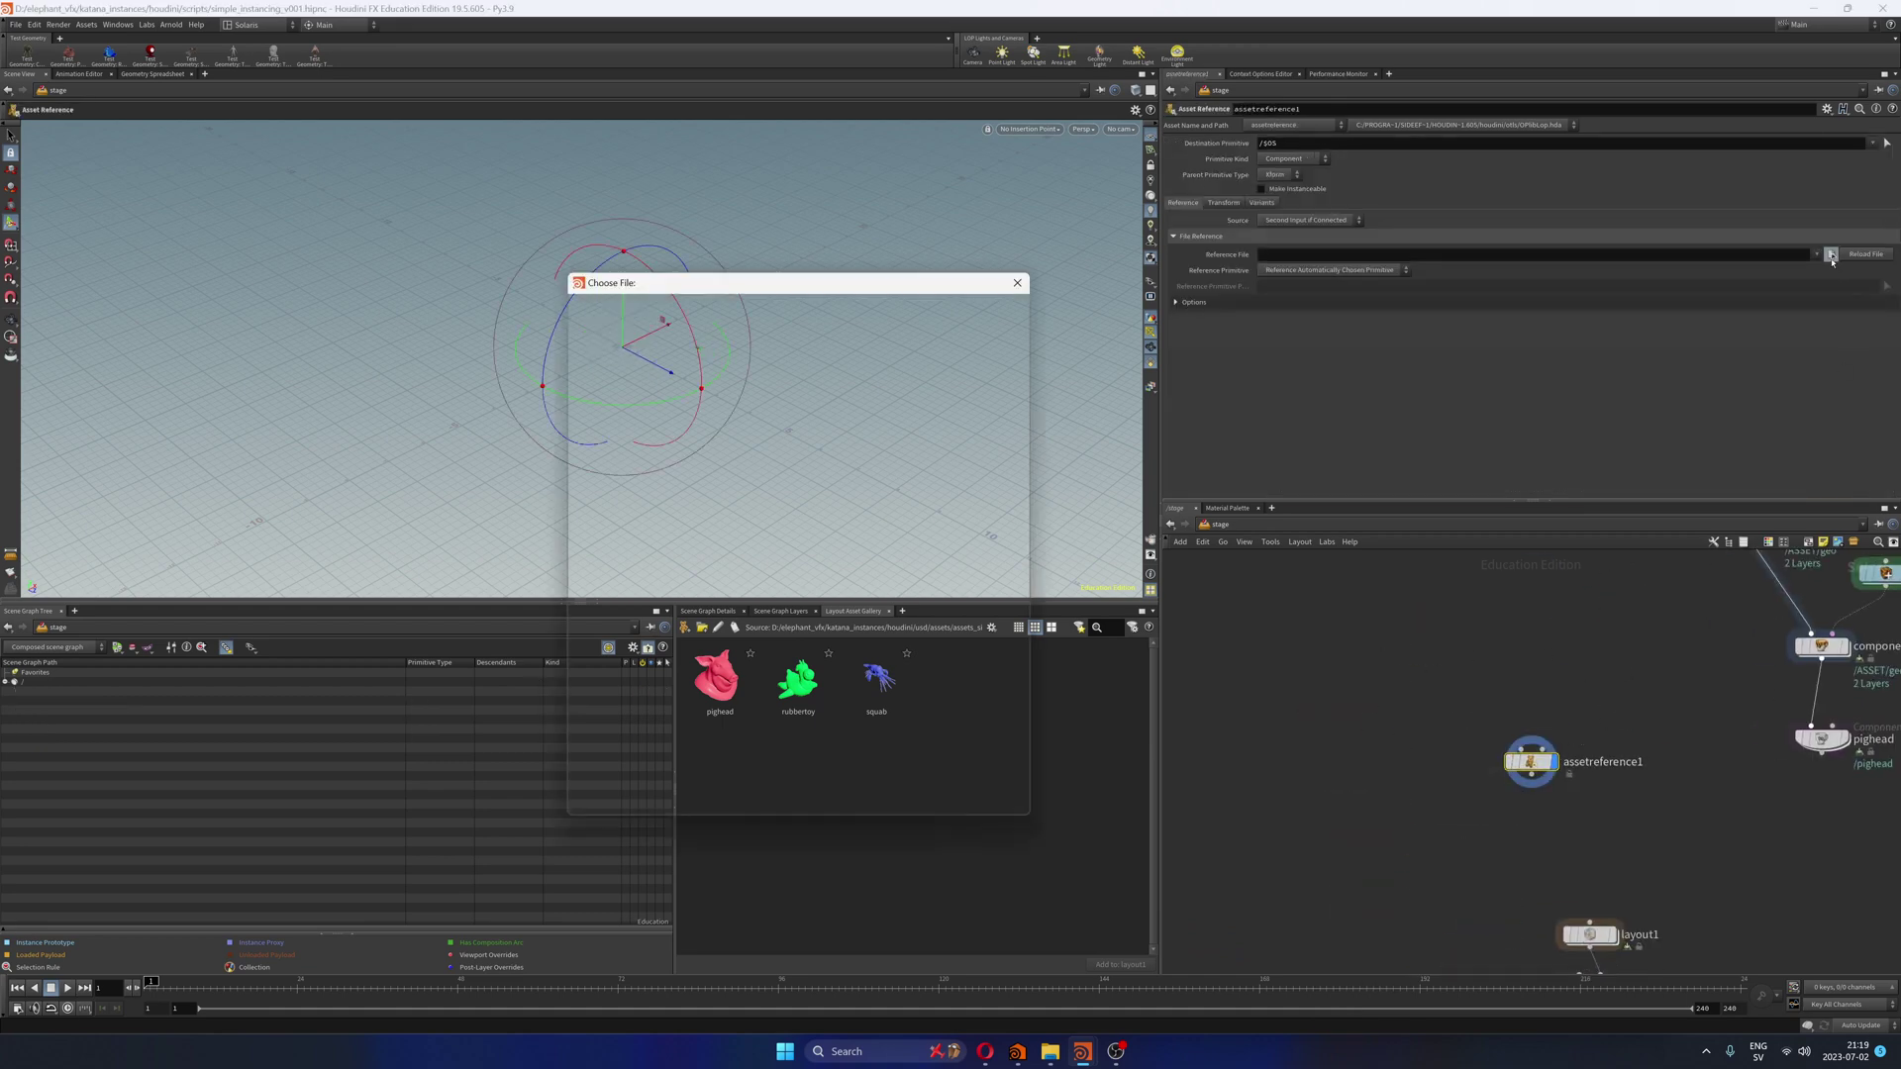
Step: Load rubbertoy.usd from the rubbertoy assets folder as the node's reference file, view the model, and delete the asset reference node
click(1831, 254)
click(672, 308)
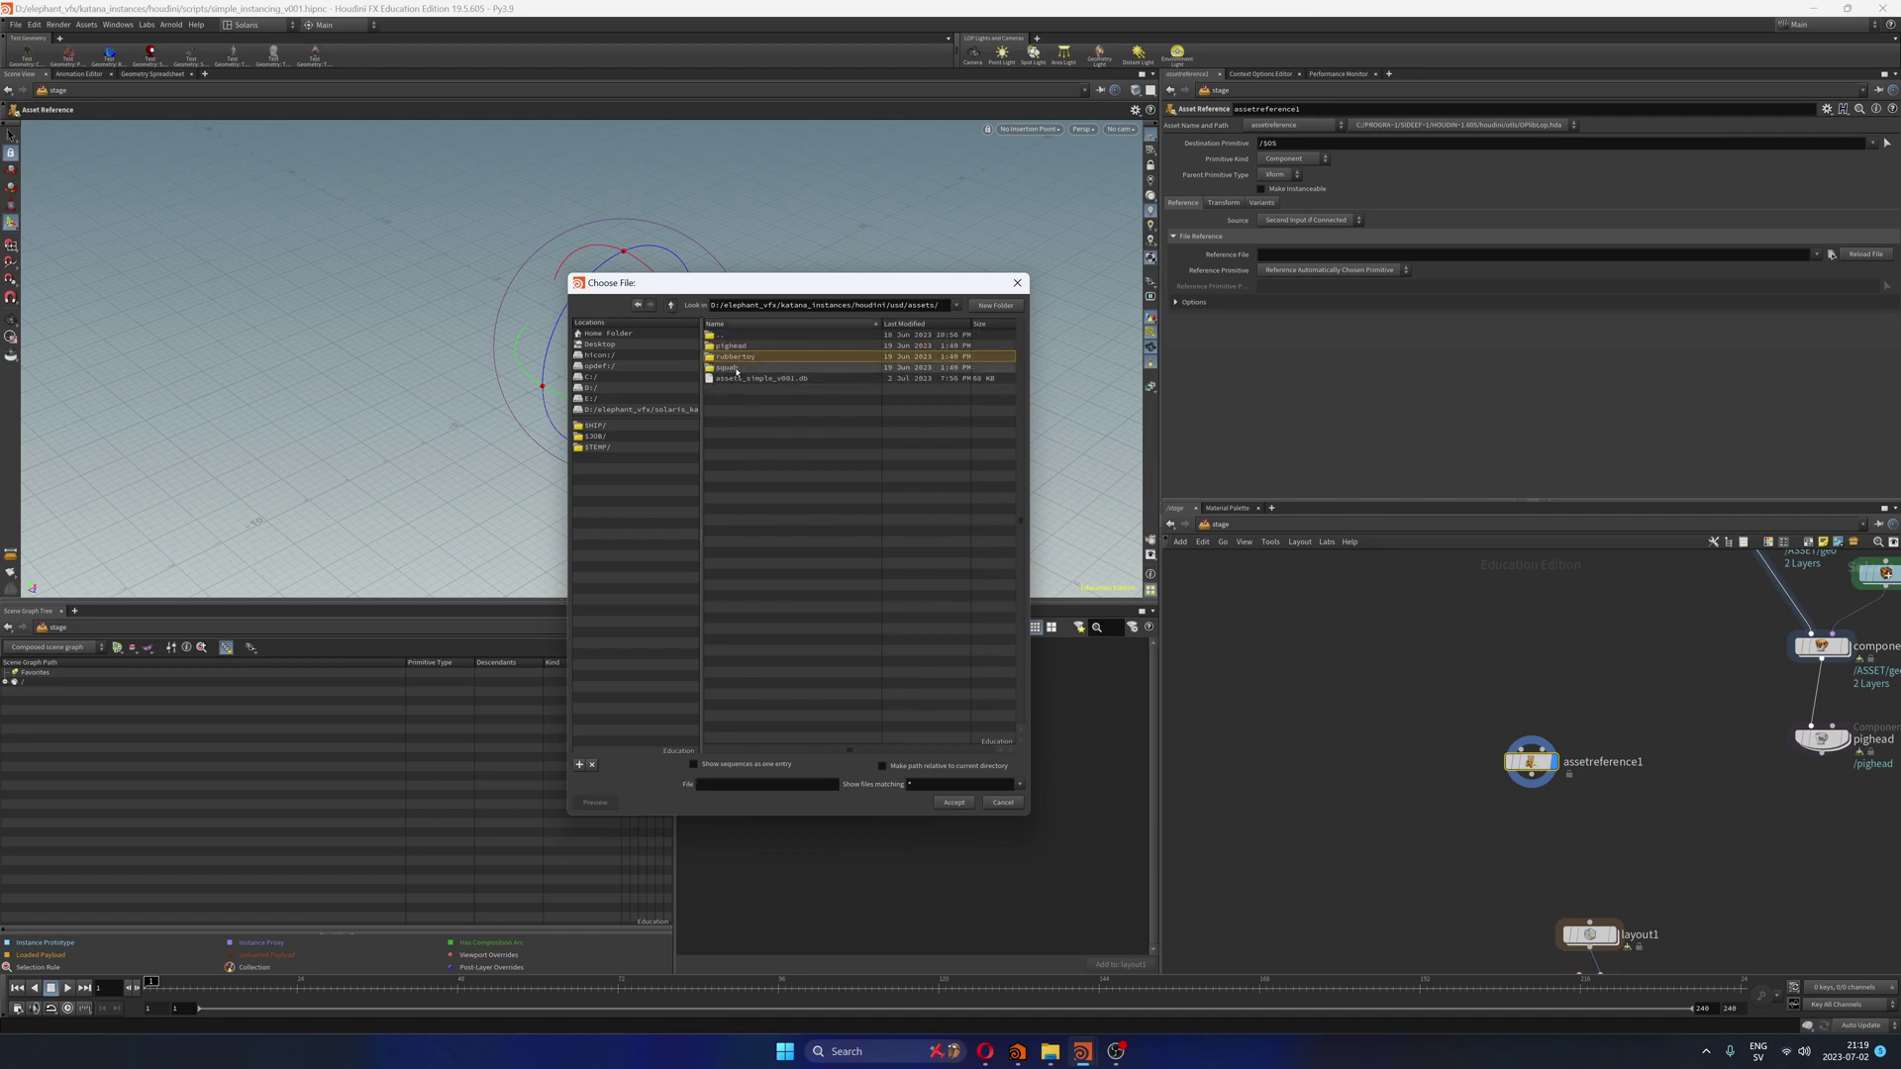
double_click(747, 358)
double_click(764, 382)
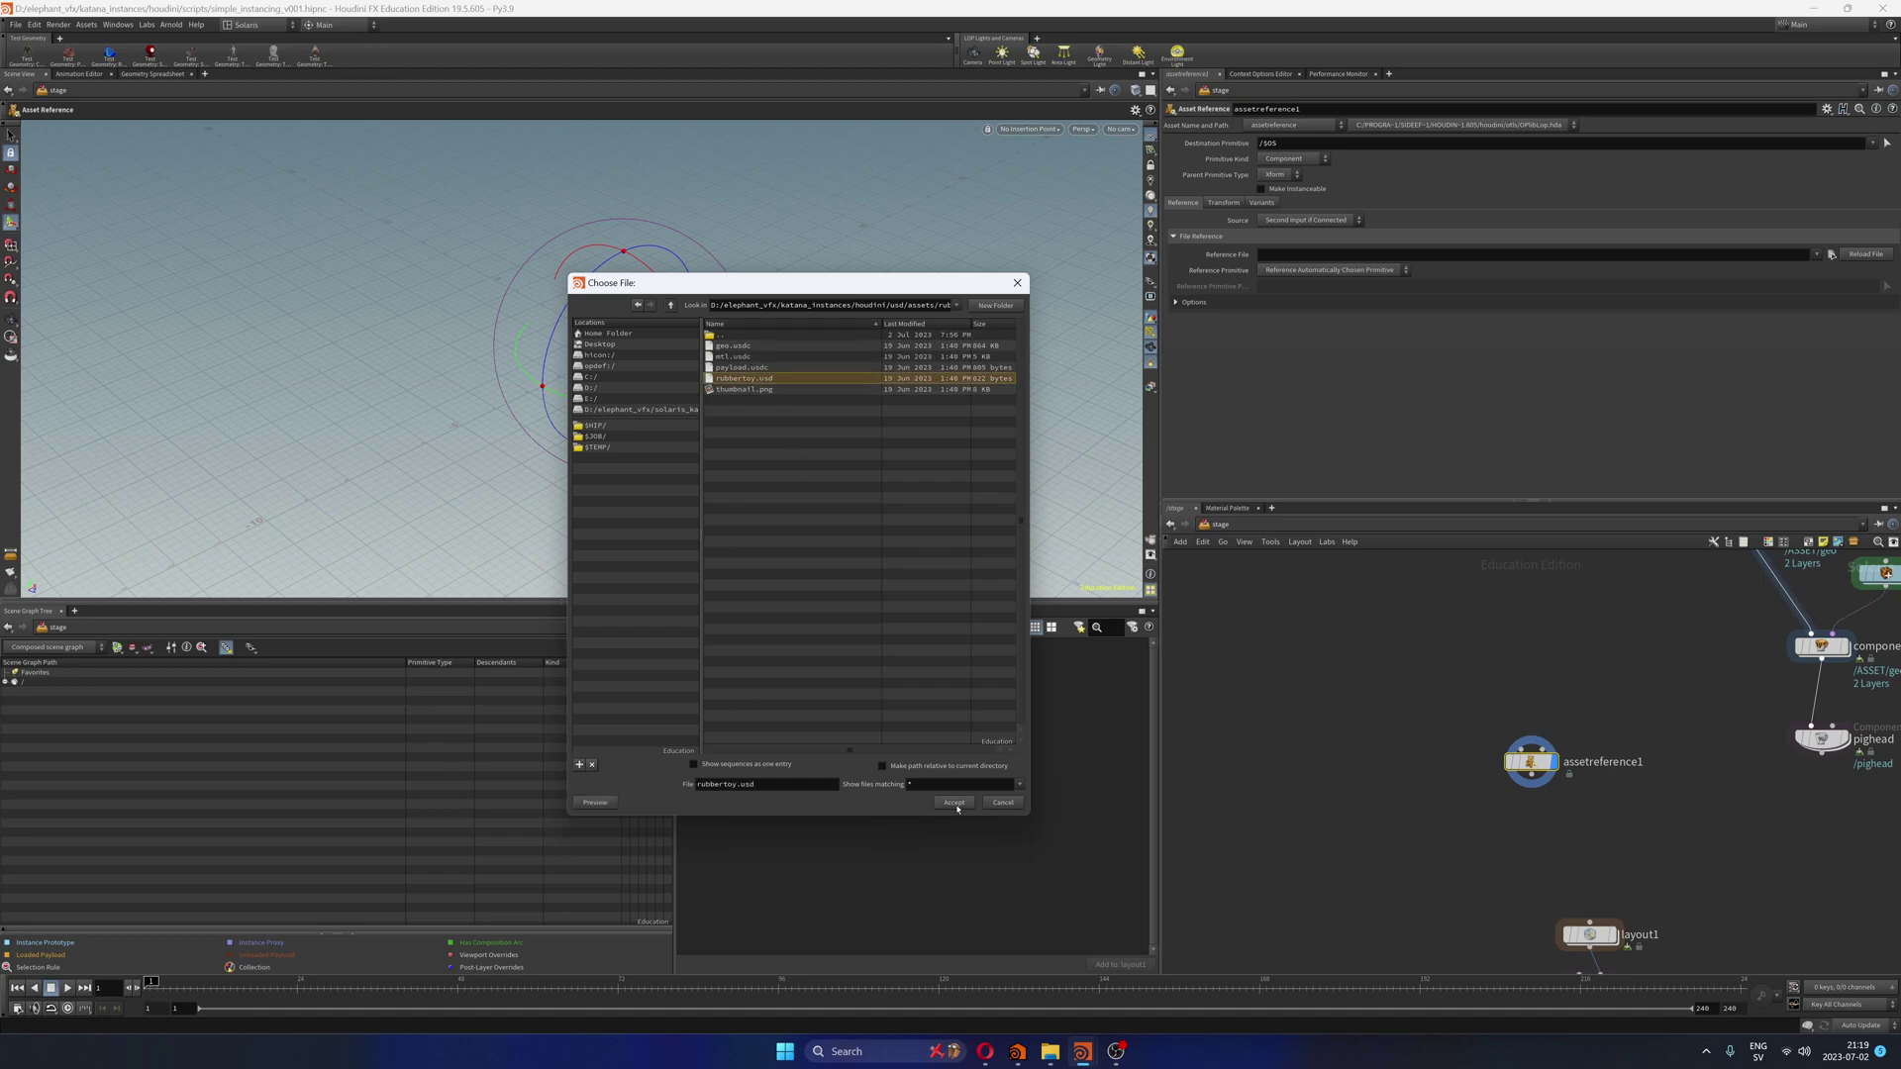
scroll(653, 366, up, 5)
mouse_move(652, 366)
alt+mouse_down()
mouse_move(564, 331)
mouse_move(643, 376)
mouse_move(703, 341)
mouse_move(673, 366)
alt+mouse_up()
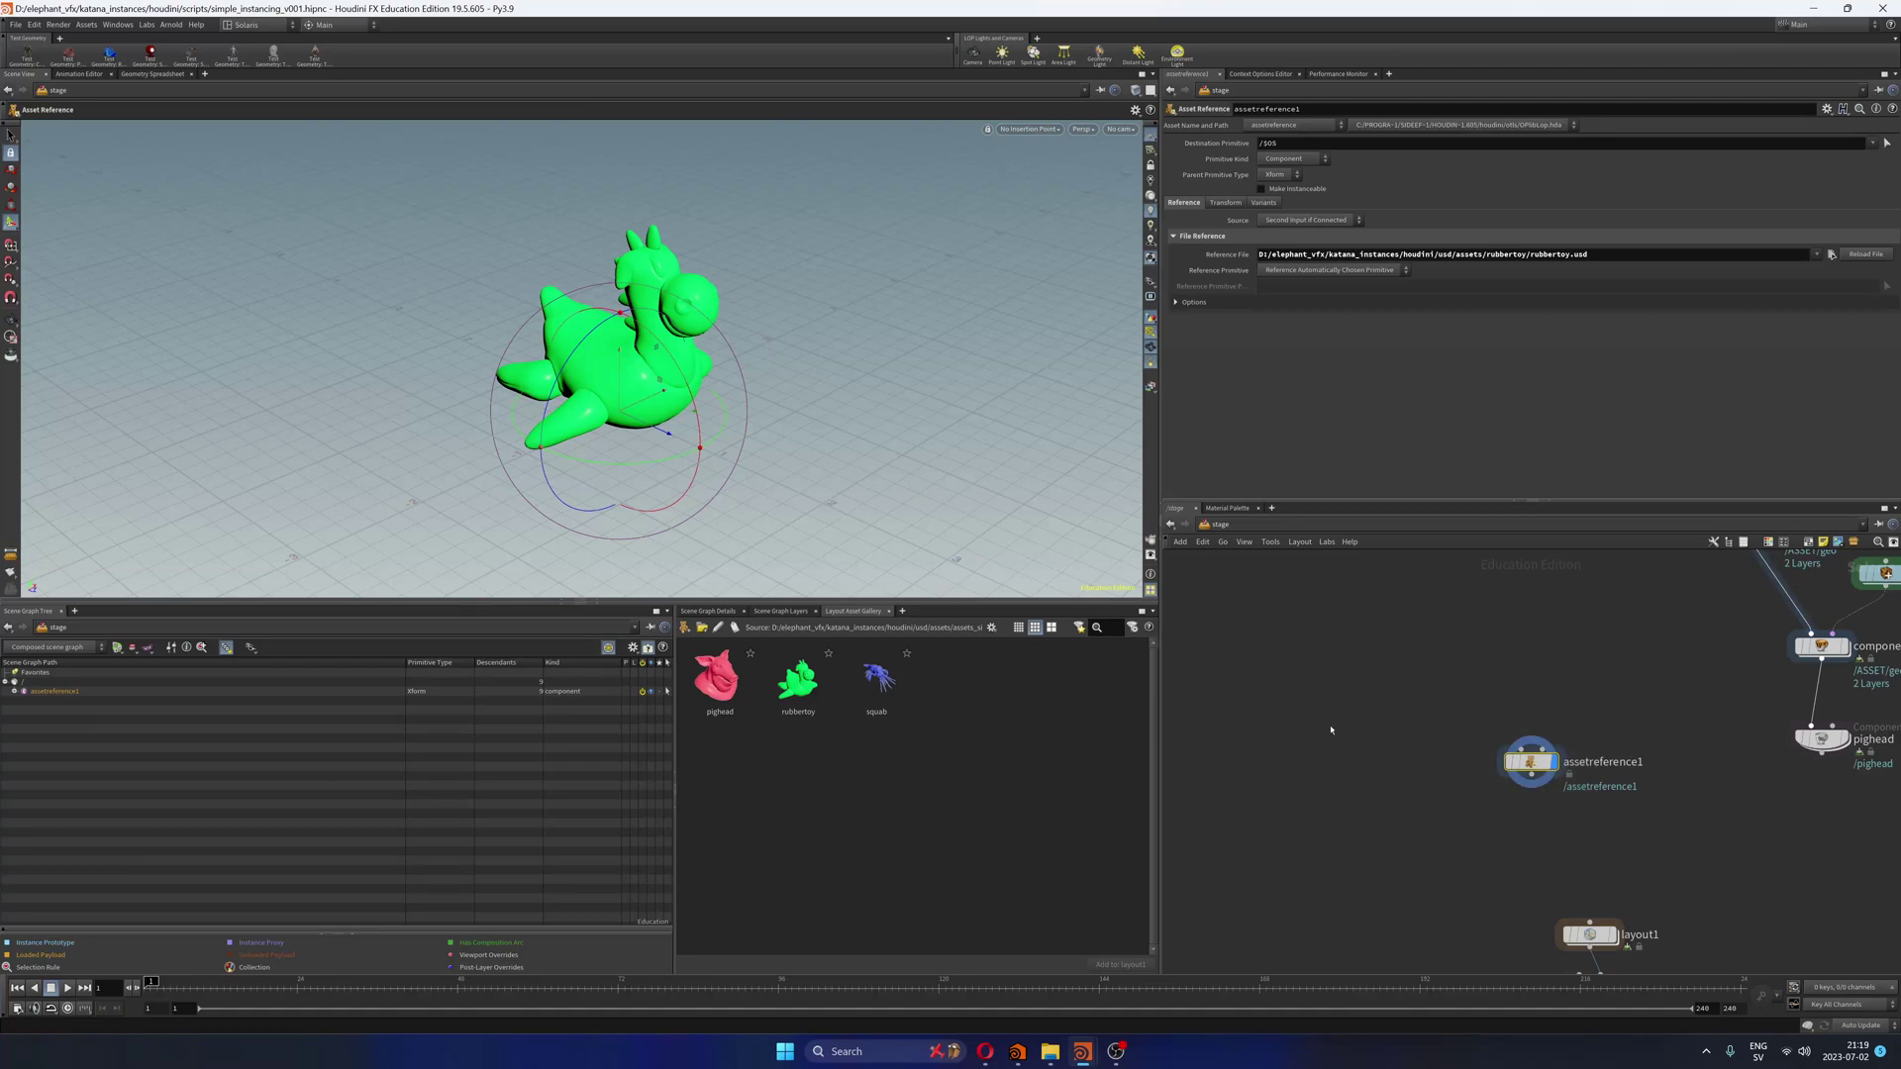
key(Delete)
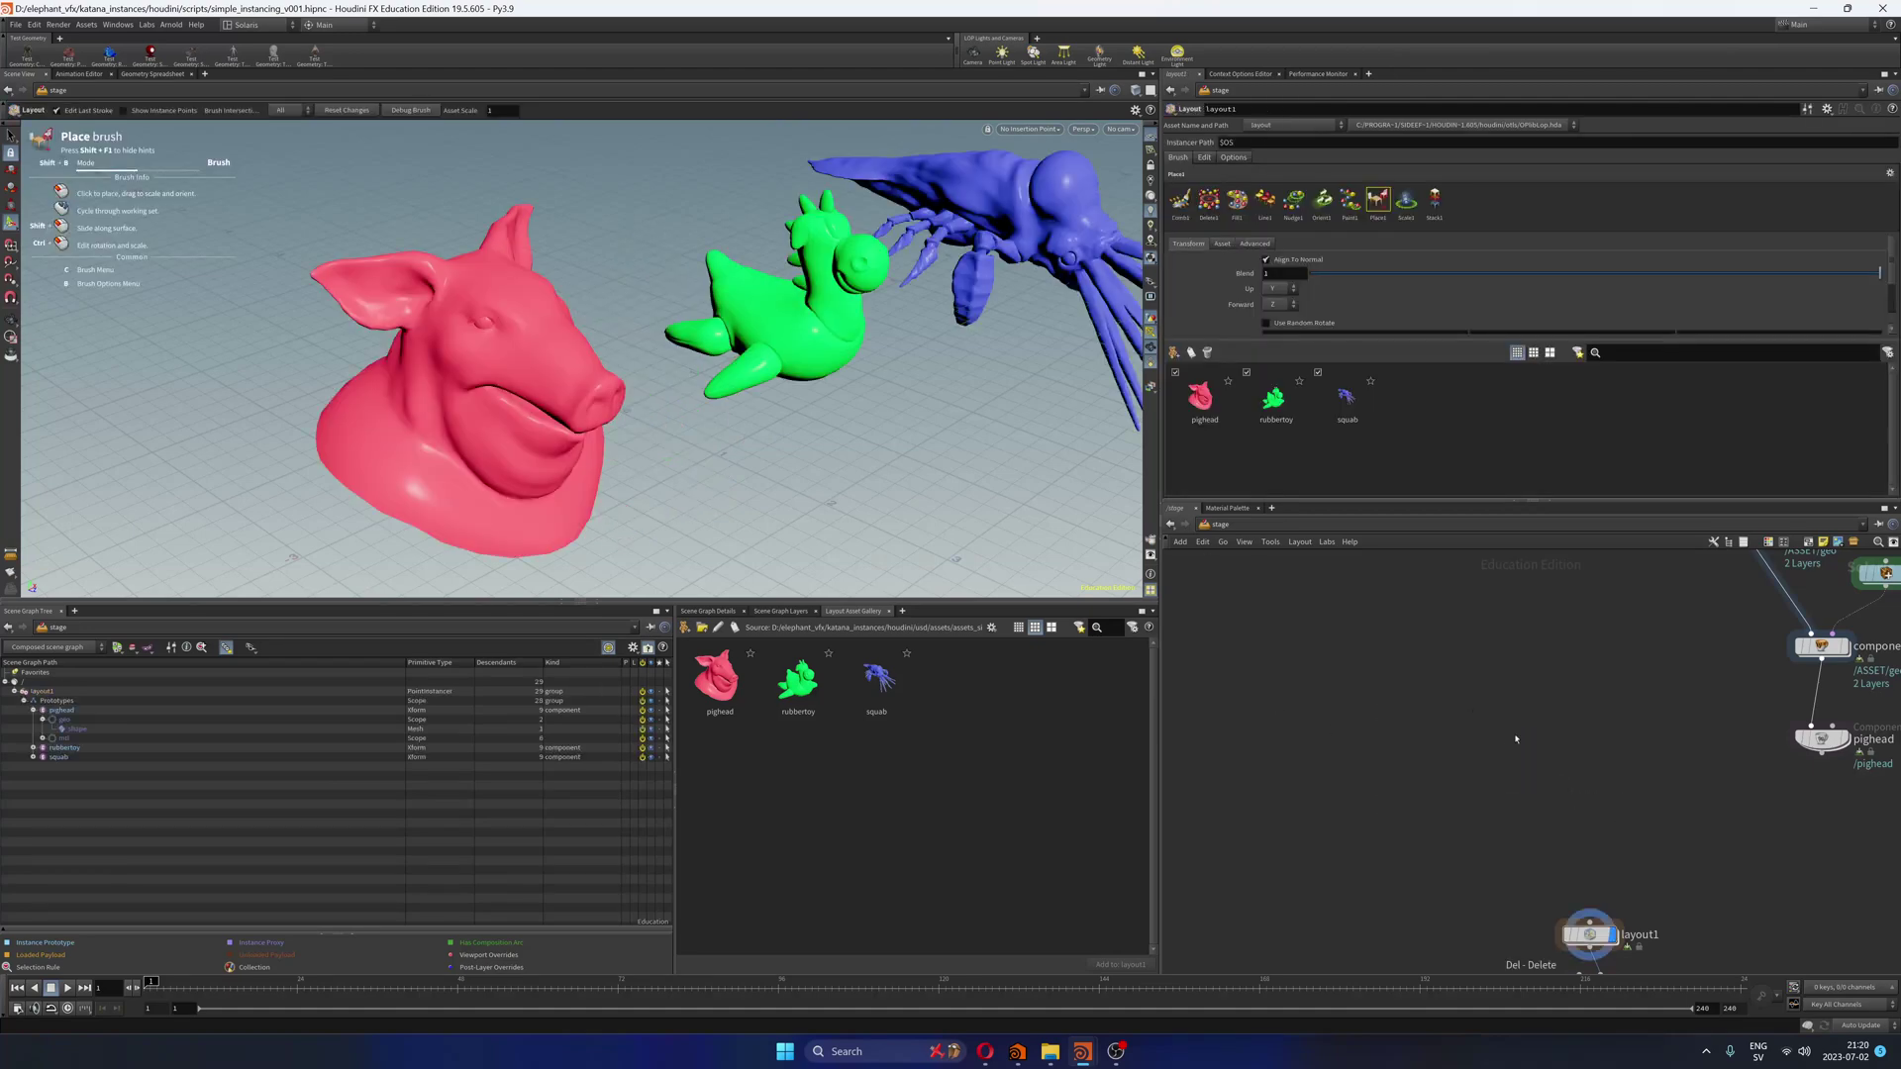
Step: Look over the layout1 result in the viewport and highlight the pighead, rubbertoy and squab assets in the layout asset gallery
middle_drag(1463, 752, 1268, 577)
scroll(1348, 599, down, 2)
scroll(1349, 599, down, 1)
scroll(727, 371, down, 5)
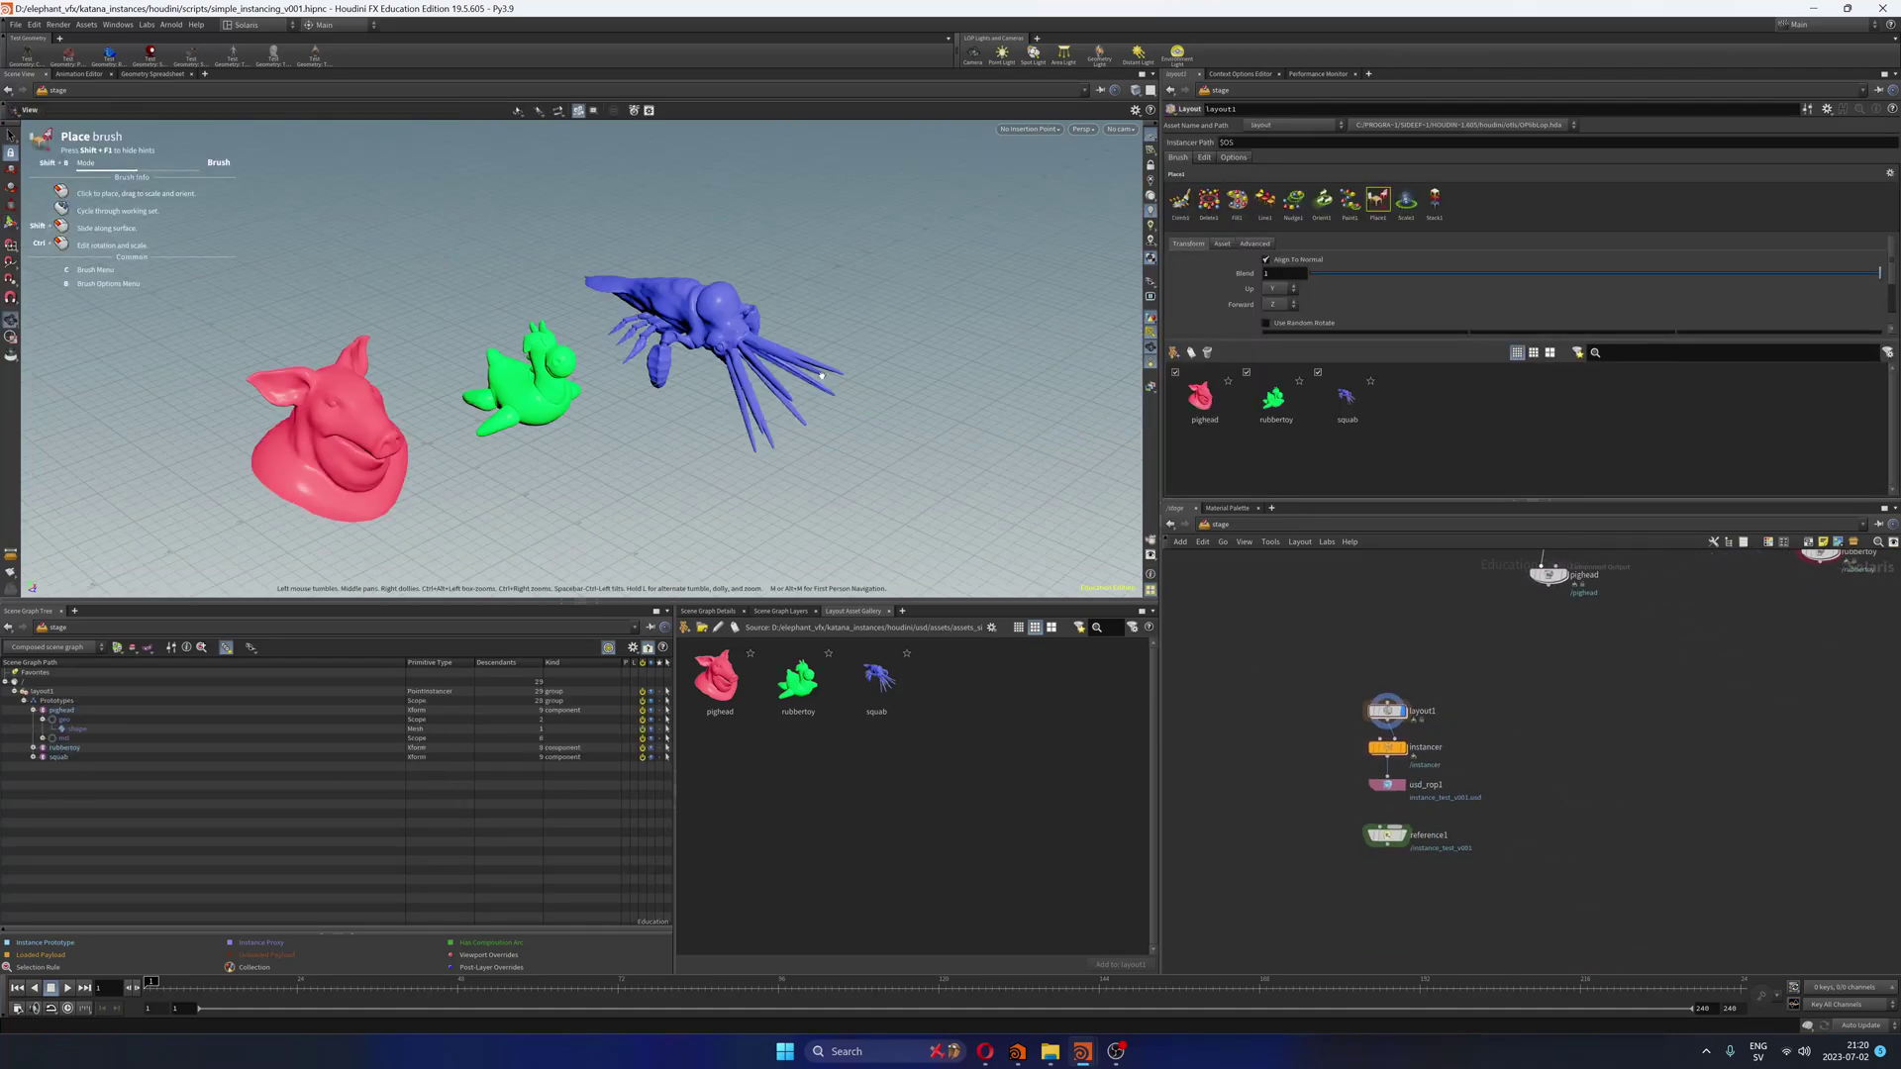
alt+drag(683, 371, 755, 362)
key(ctrl+z)
key(Escape)
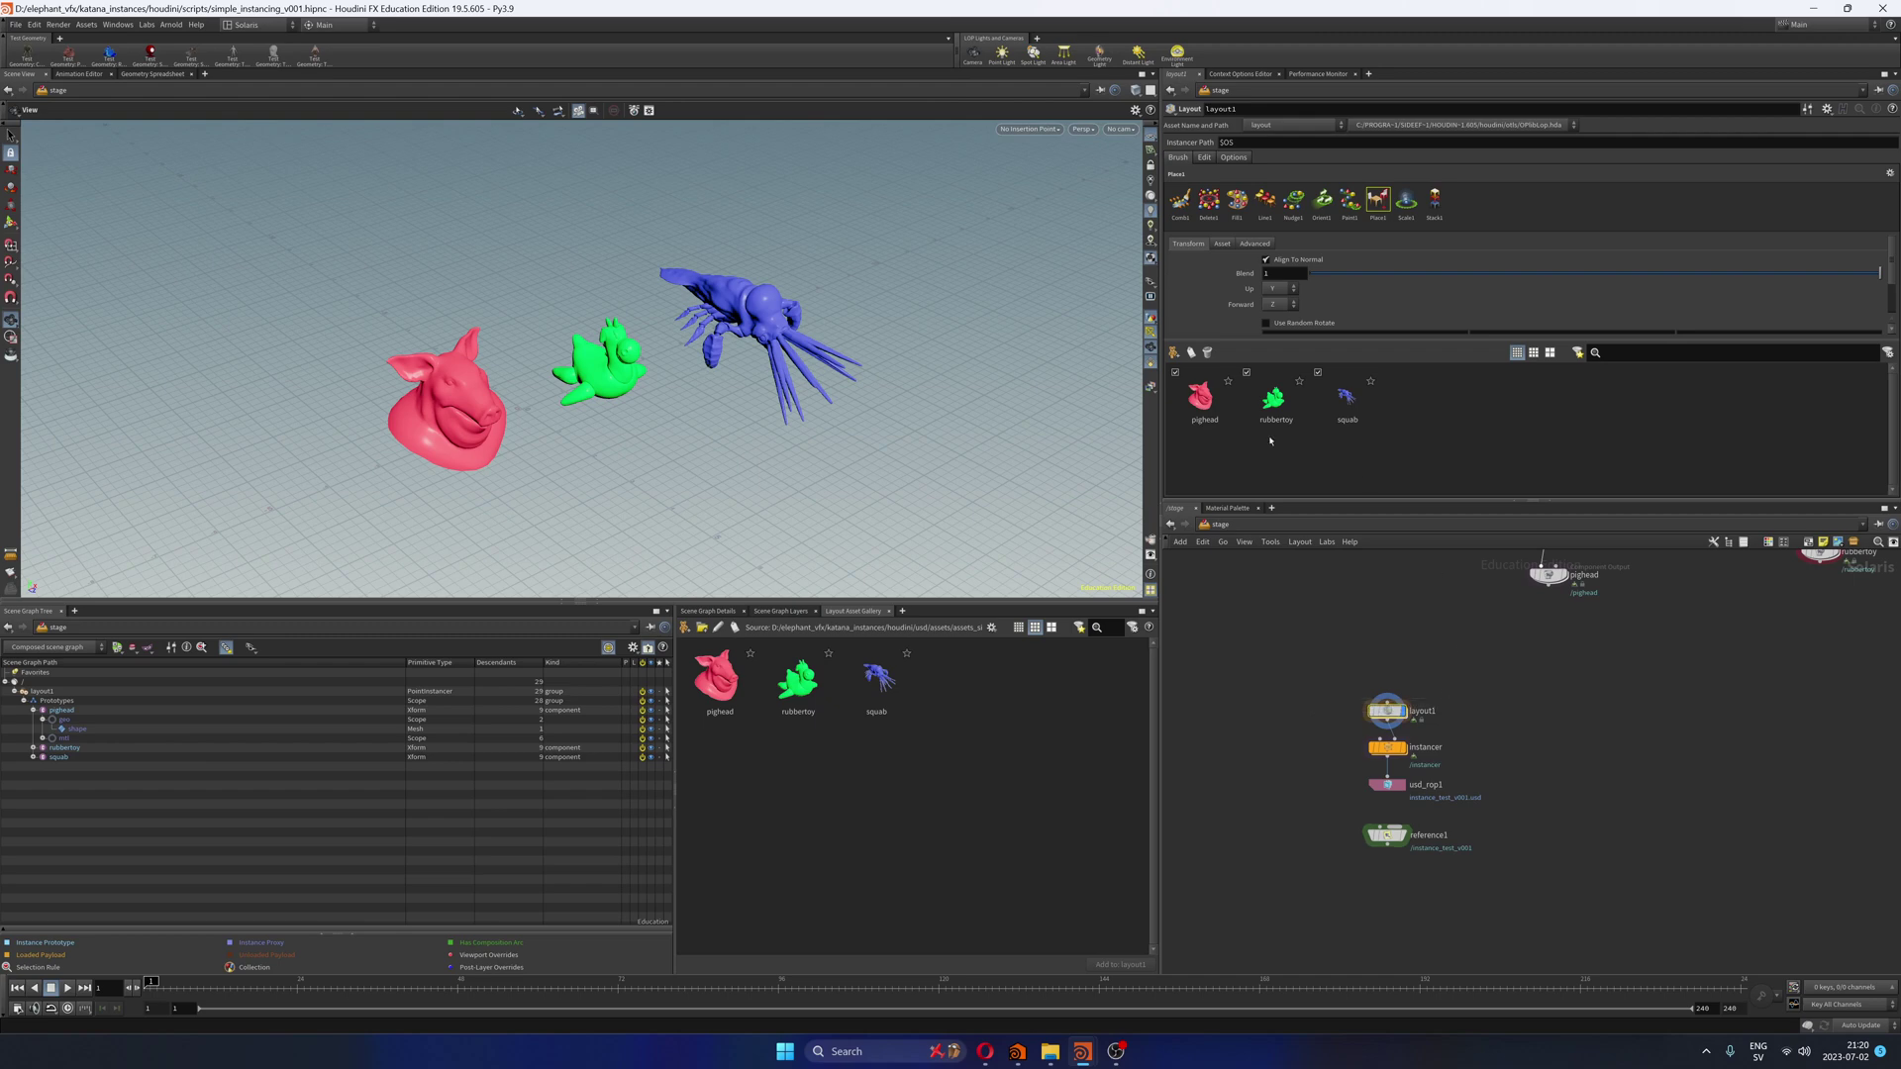
click(699, 695)
shift+click(883, 683)
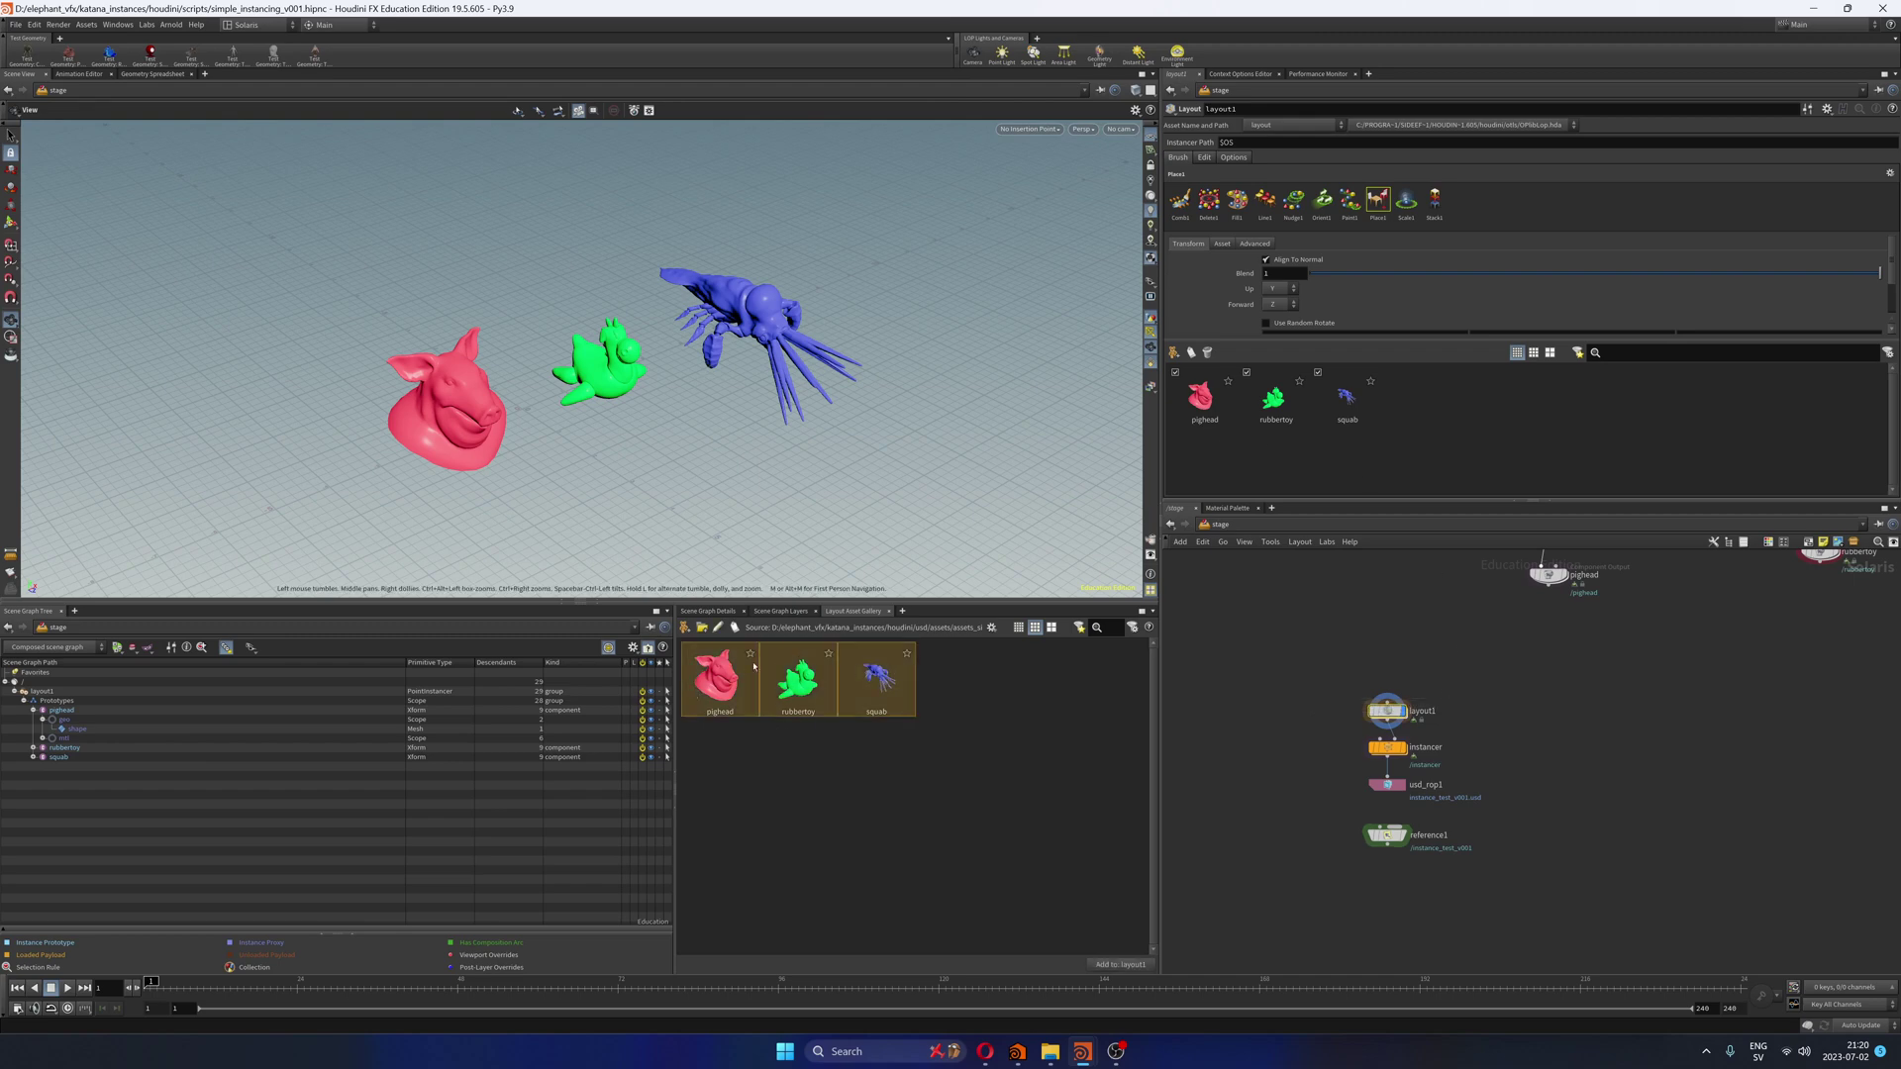
click(946, 771)
Step: Show the settings of layout1 and highlight the assets in its working set
middle_drag(1404, 614, 1319, 710)
drag(1383, 710, 1555, 655)
mouse_move(1464, 676)
click(1301, 805)
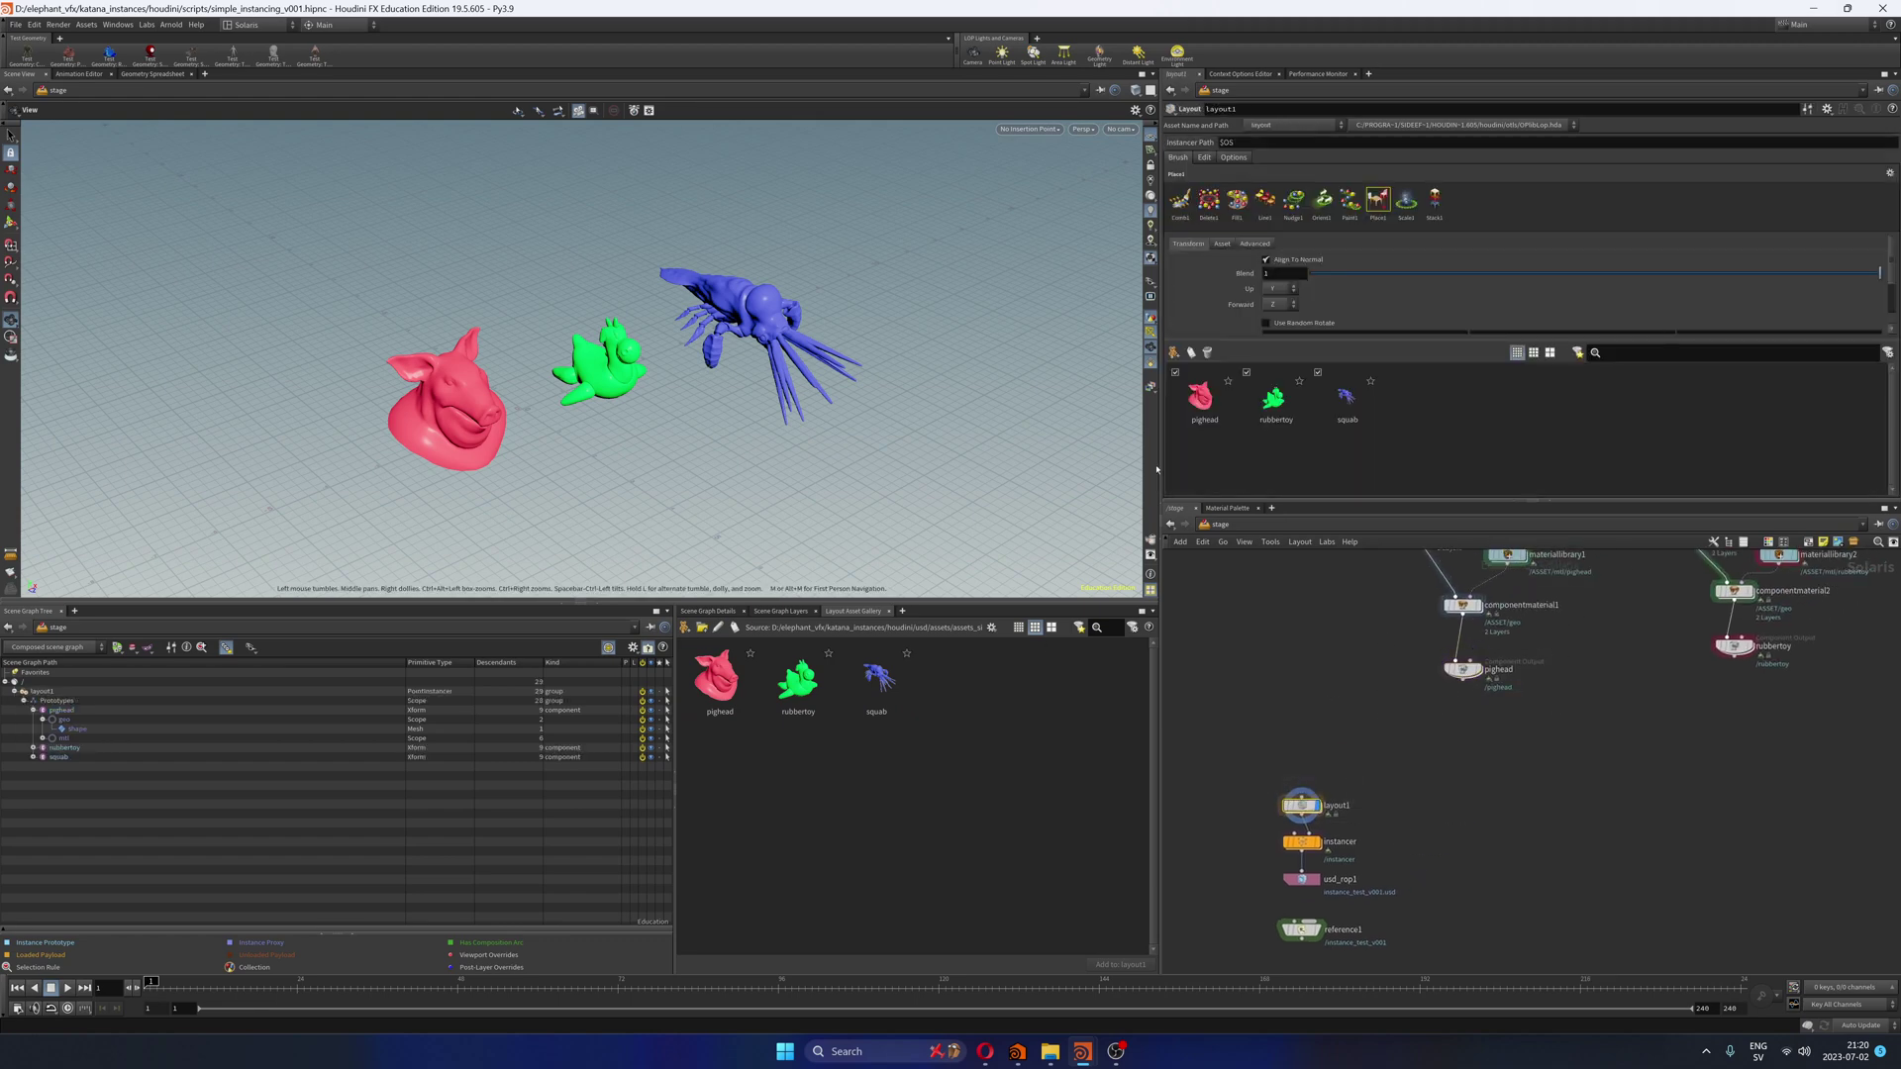
click(1276, 399)
click(1363, 405)
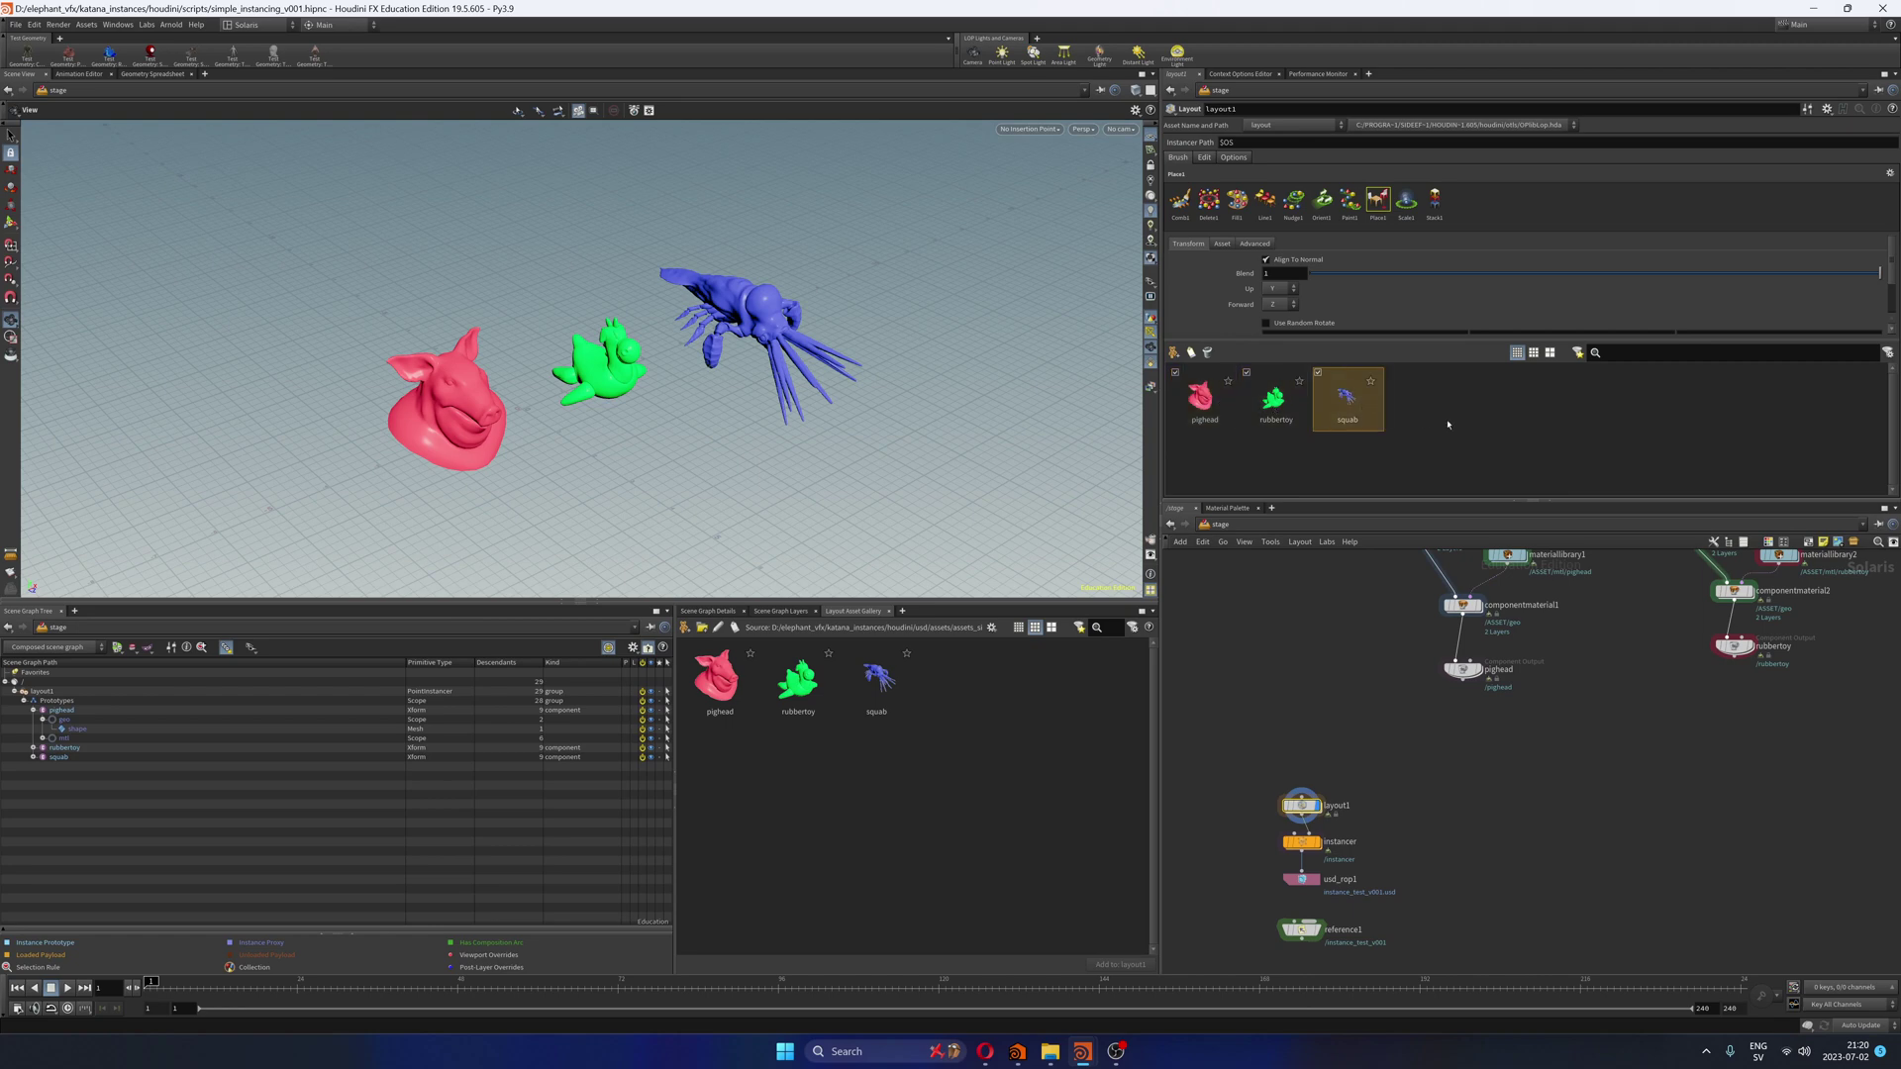
click(1471, 428)
Step: Show the settings of the instancer node below layout1
middle_drag(1414, 803, 1450, 702)
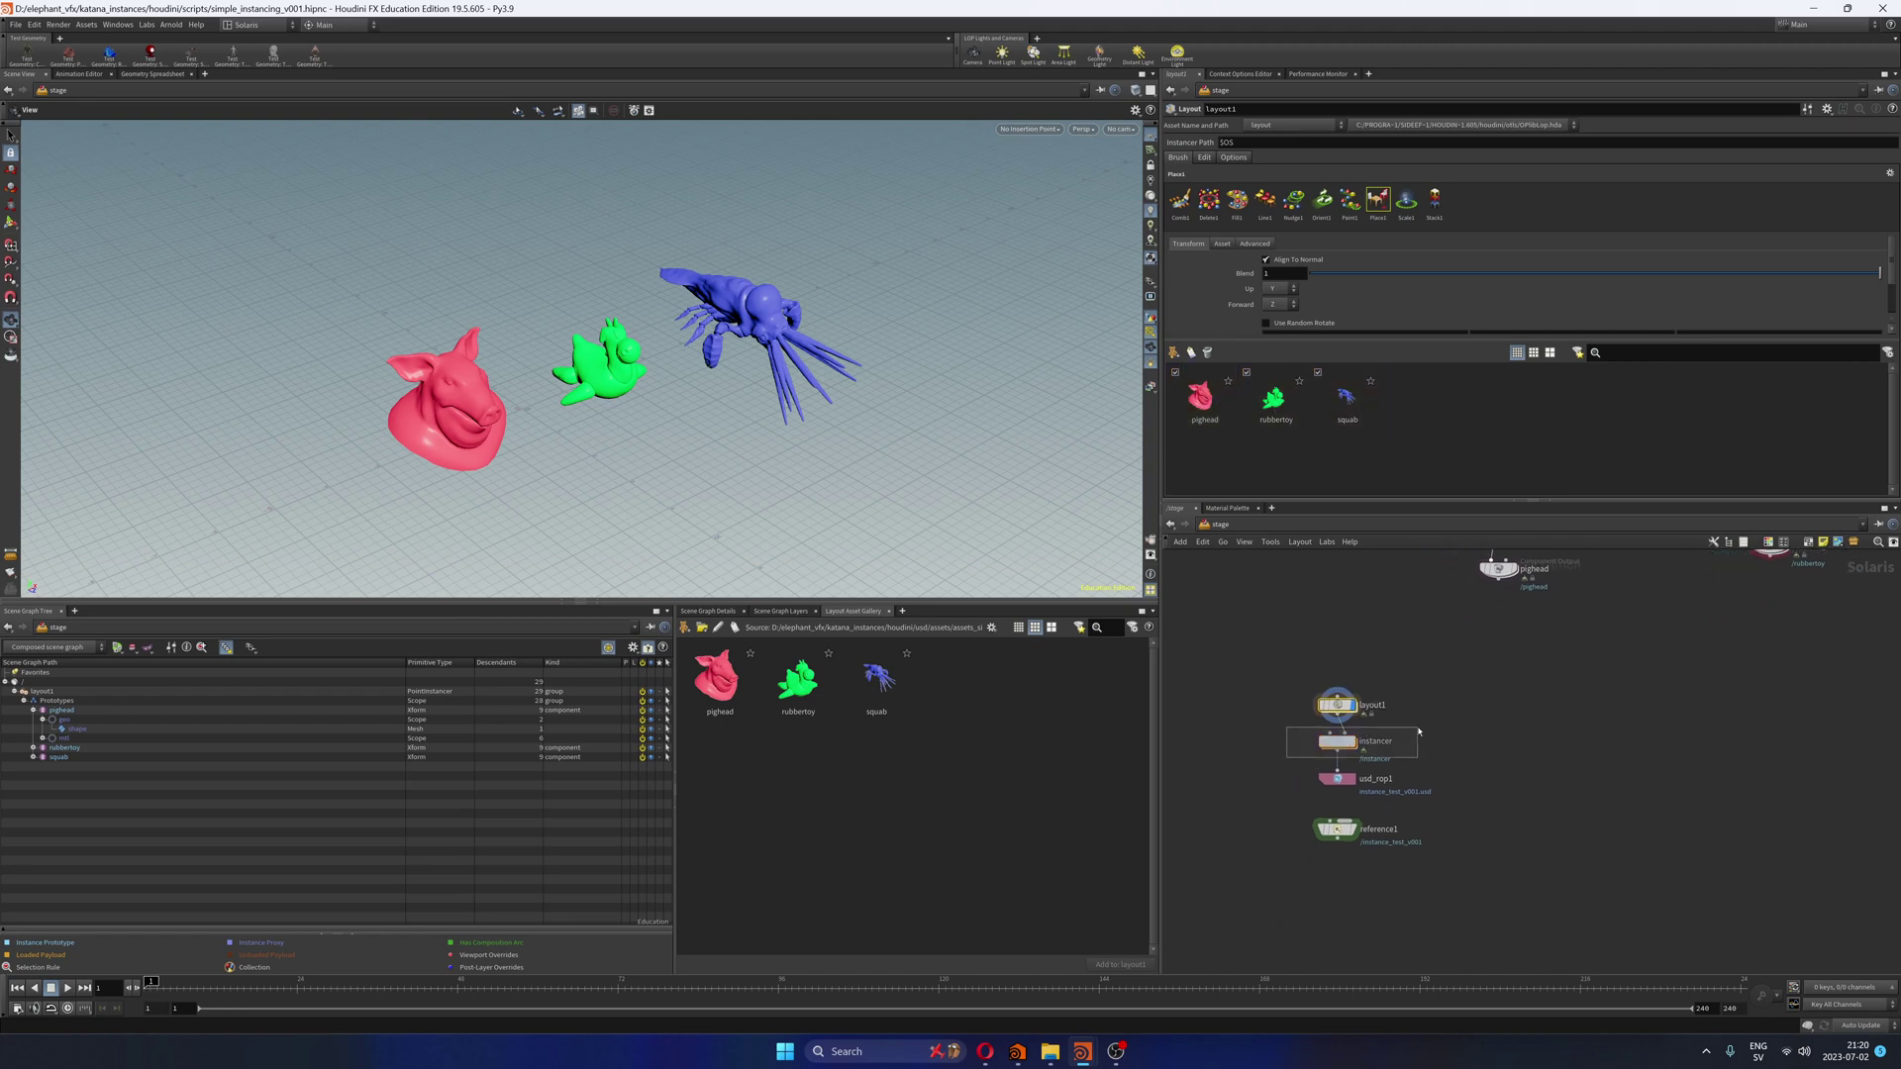
click(1332, 743)
scroll(1353, 743, up, 1)
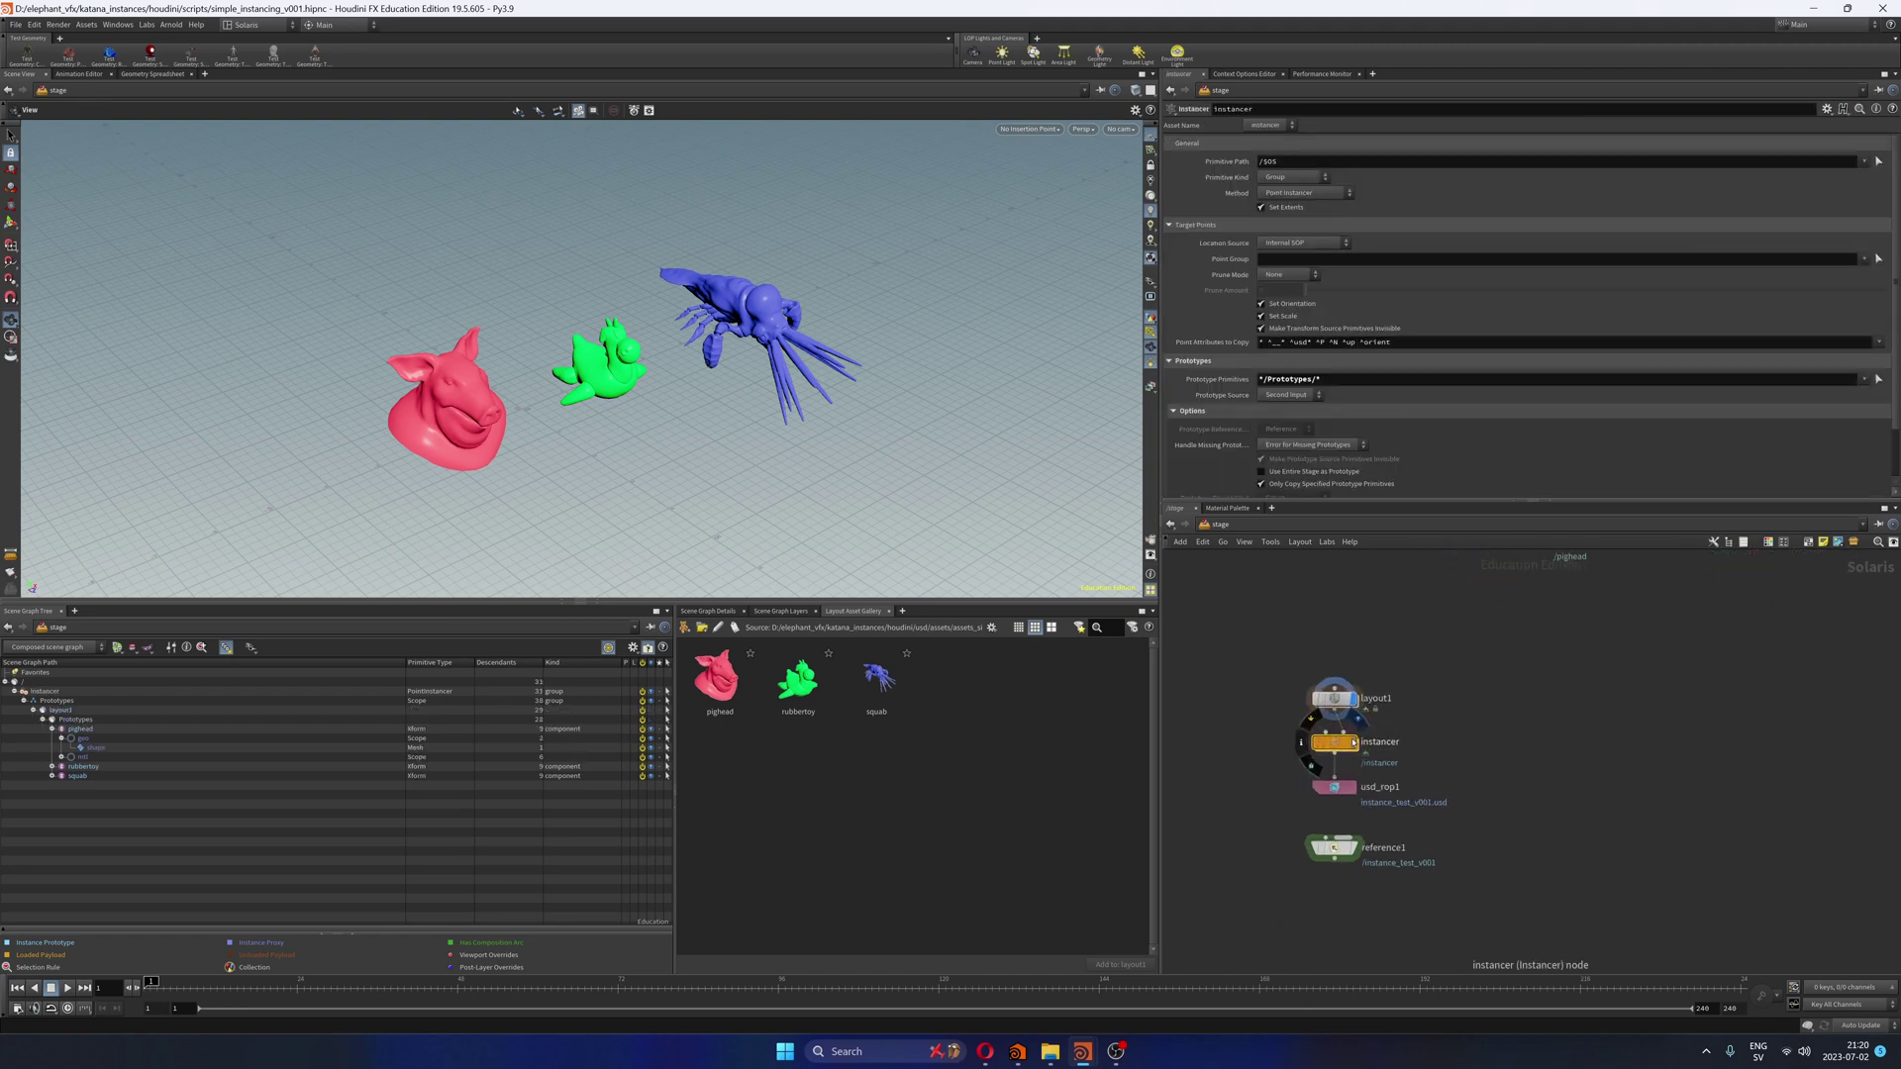
Step: Display the instancer's result in the viewport and open its internal network at the grid1 node
click(1354, 743)
scroll(635, 392, down, 3)
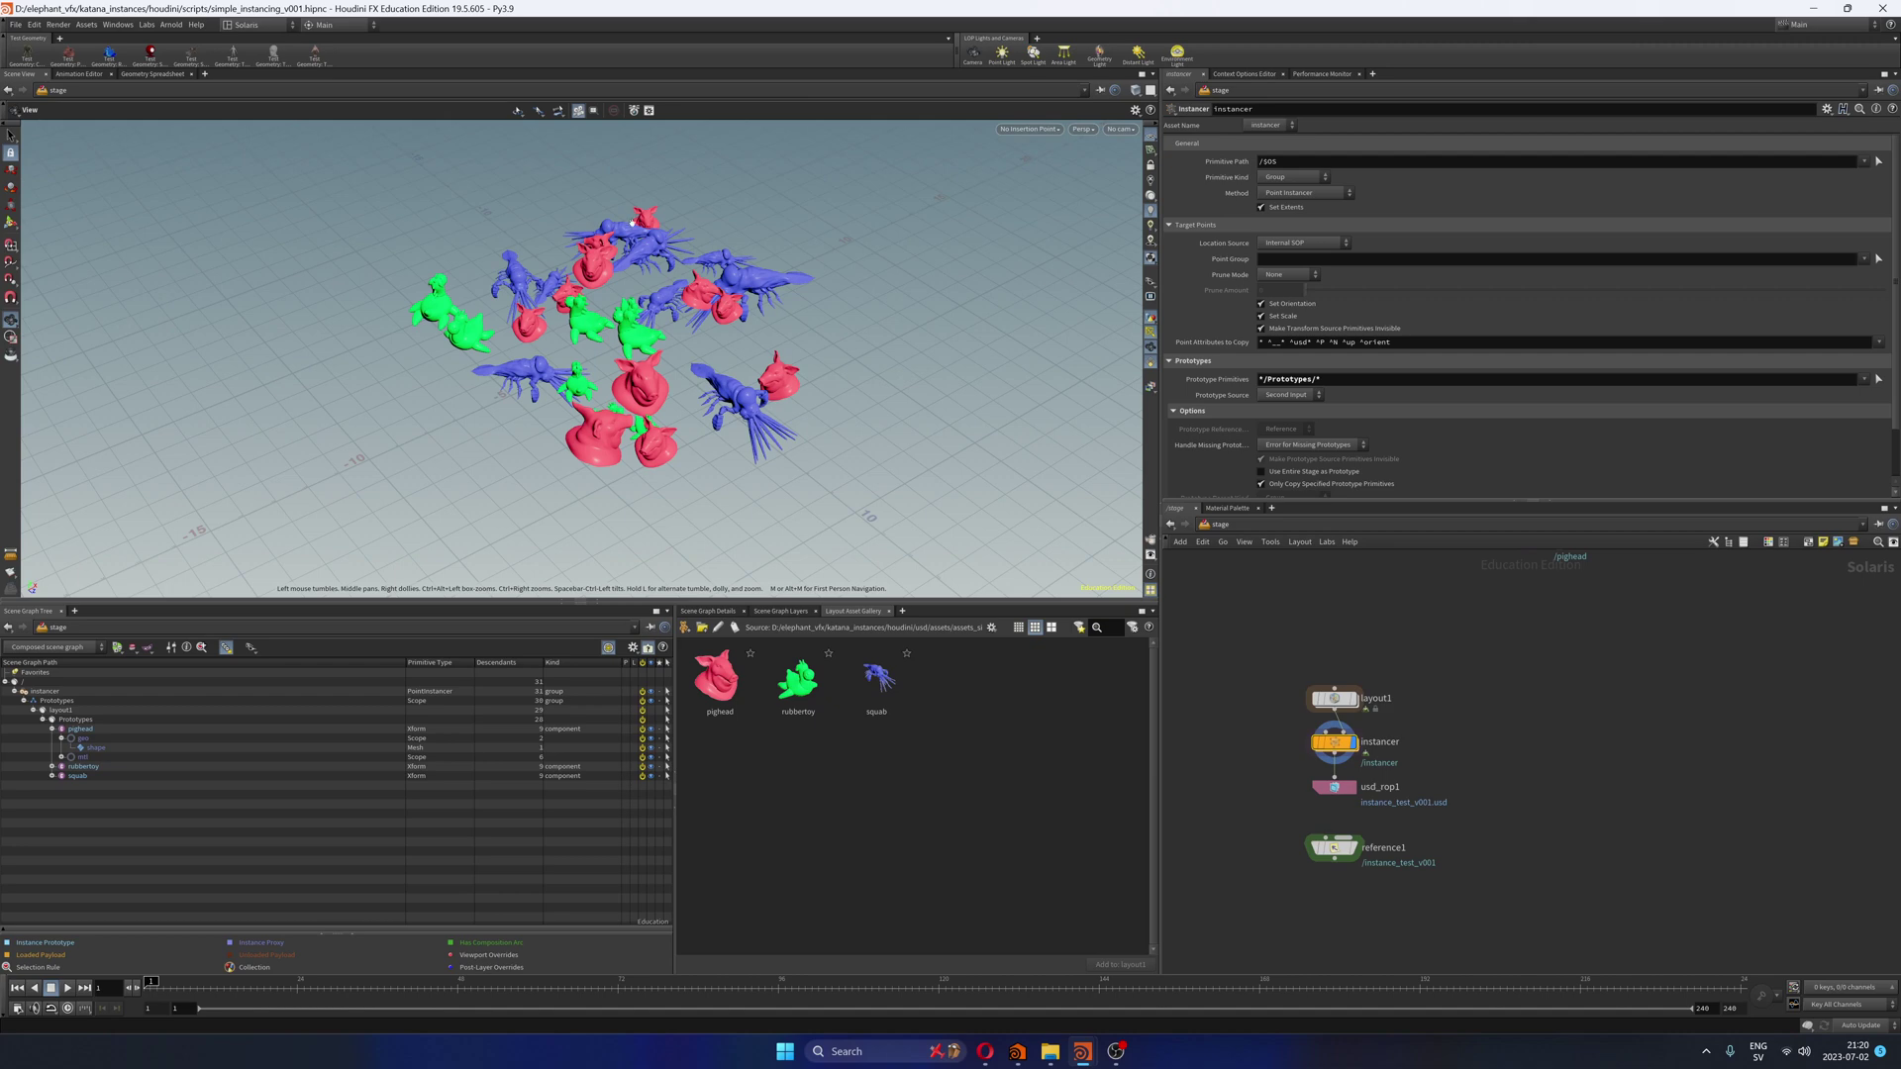
scroll(1343, 745, up, 1)
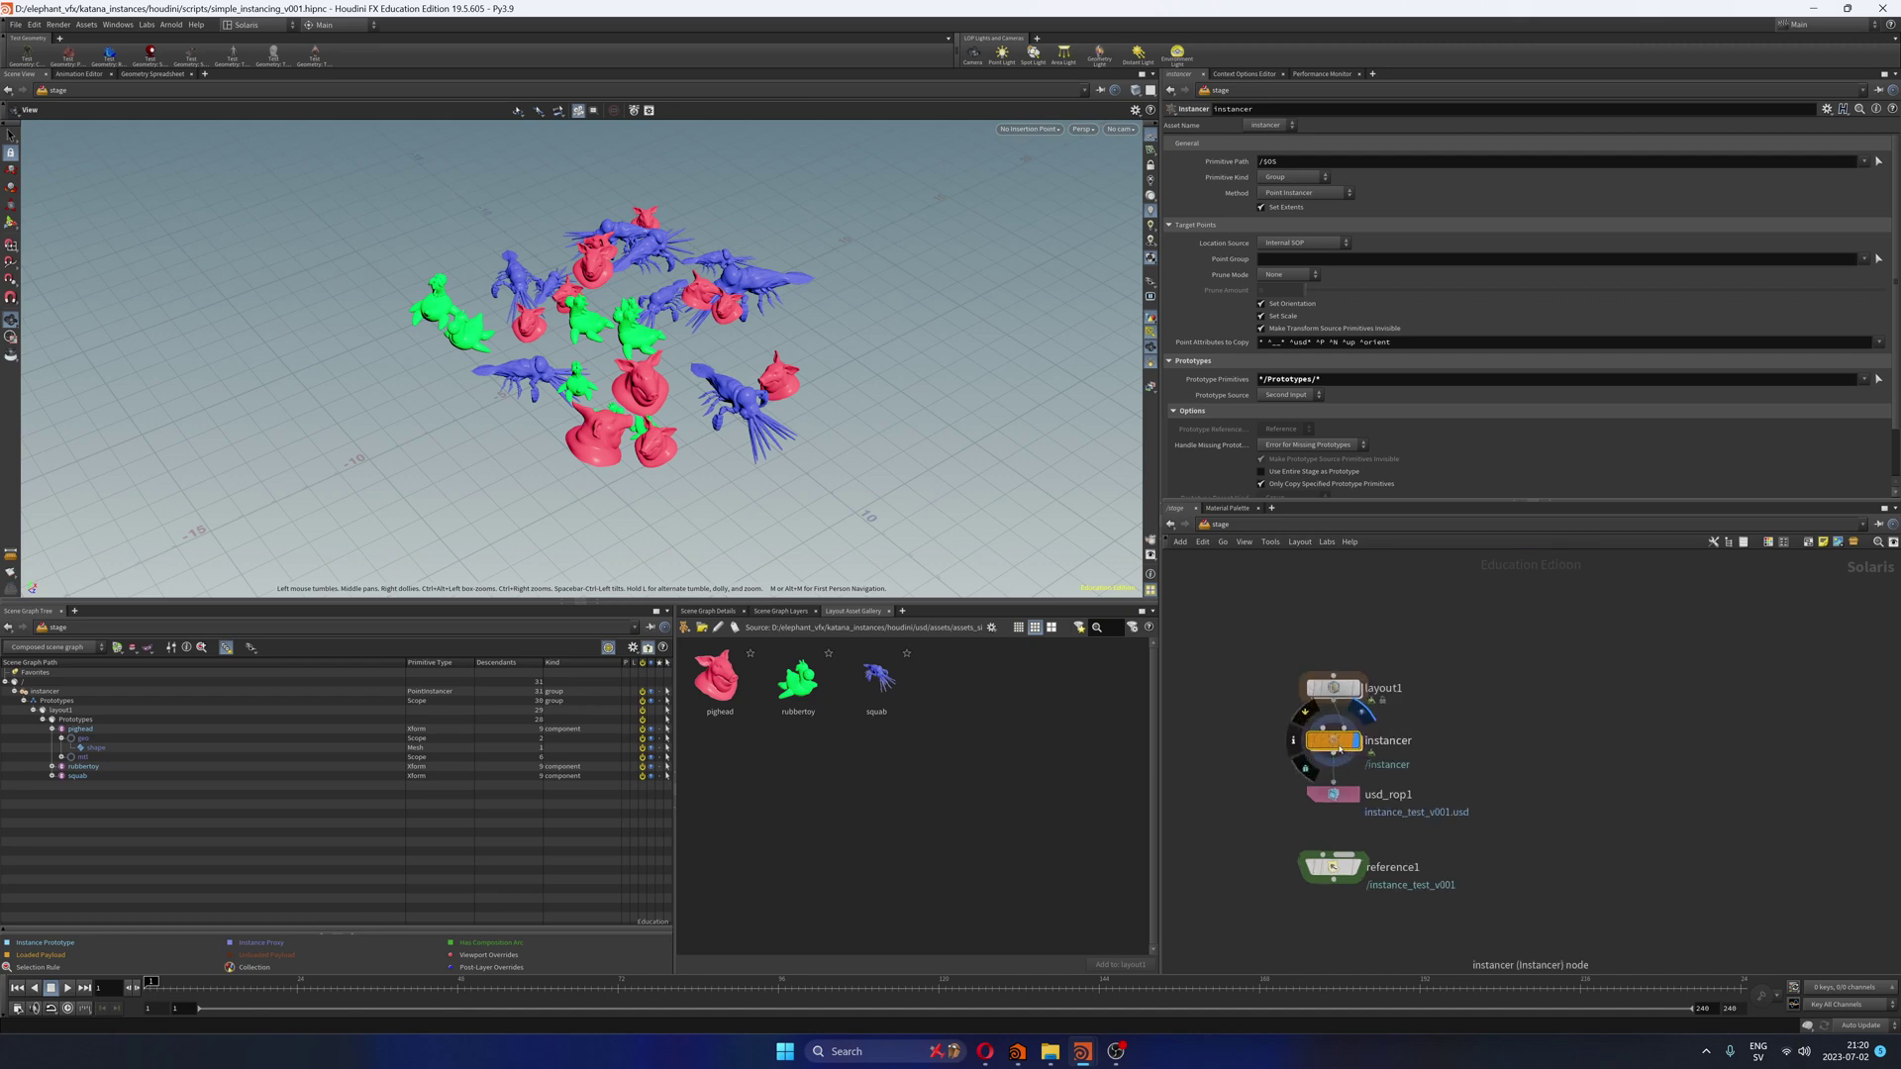
double_click(1334, 743)
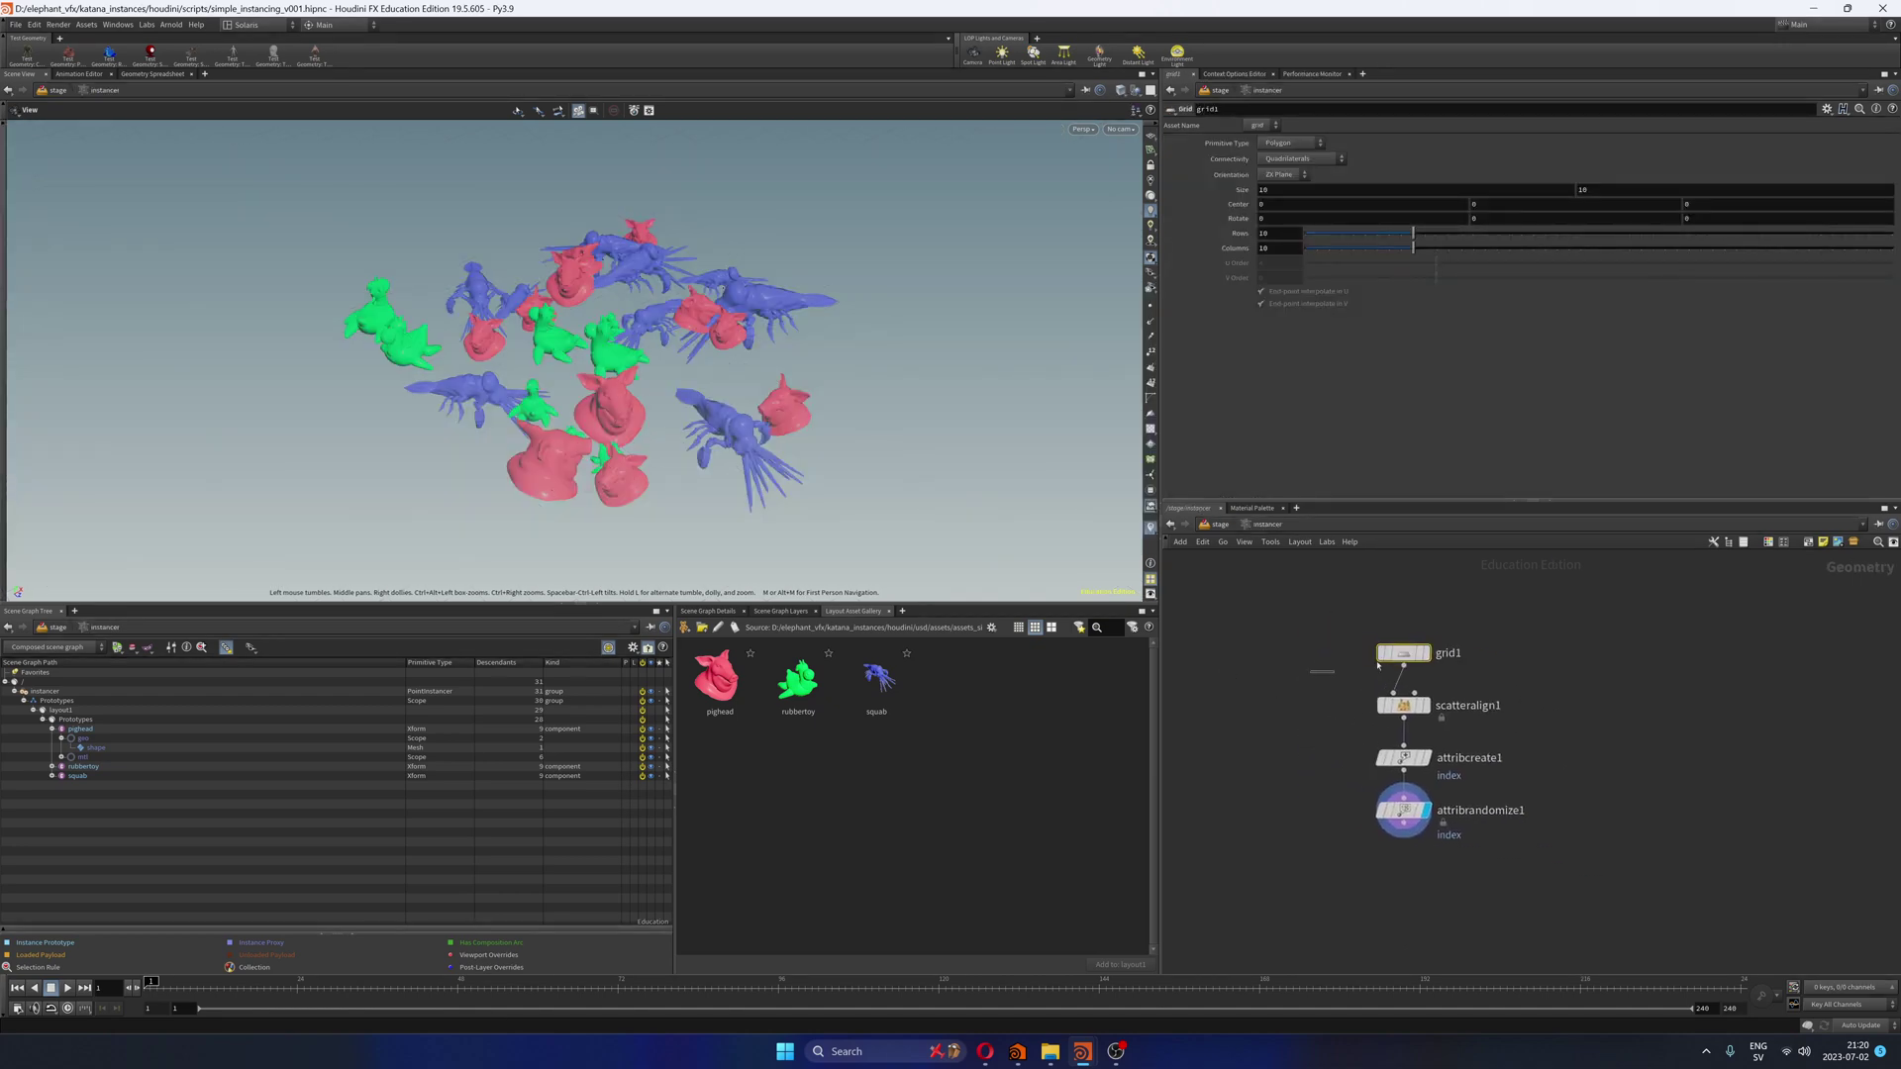
mouse_move(1404, 657)
mouse_down()
mouse_move(1404, 603)
mouse_move(1403, 649)
mouse_up()
Step: Set scatteralign1's coverage to about 0.59 and min radius to about 1, trying a smaller max radius and undoing it
click(1403, 707)
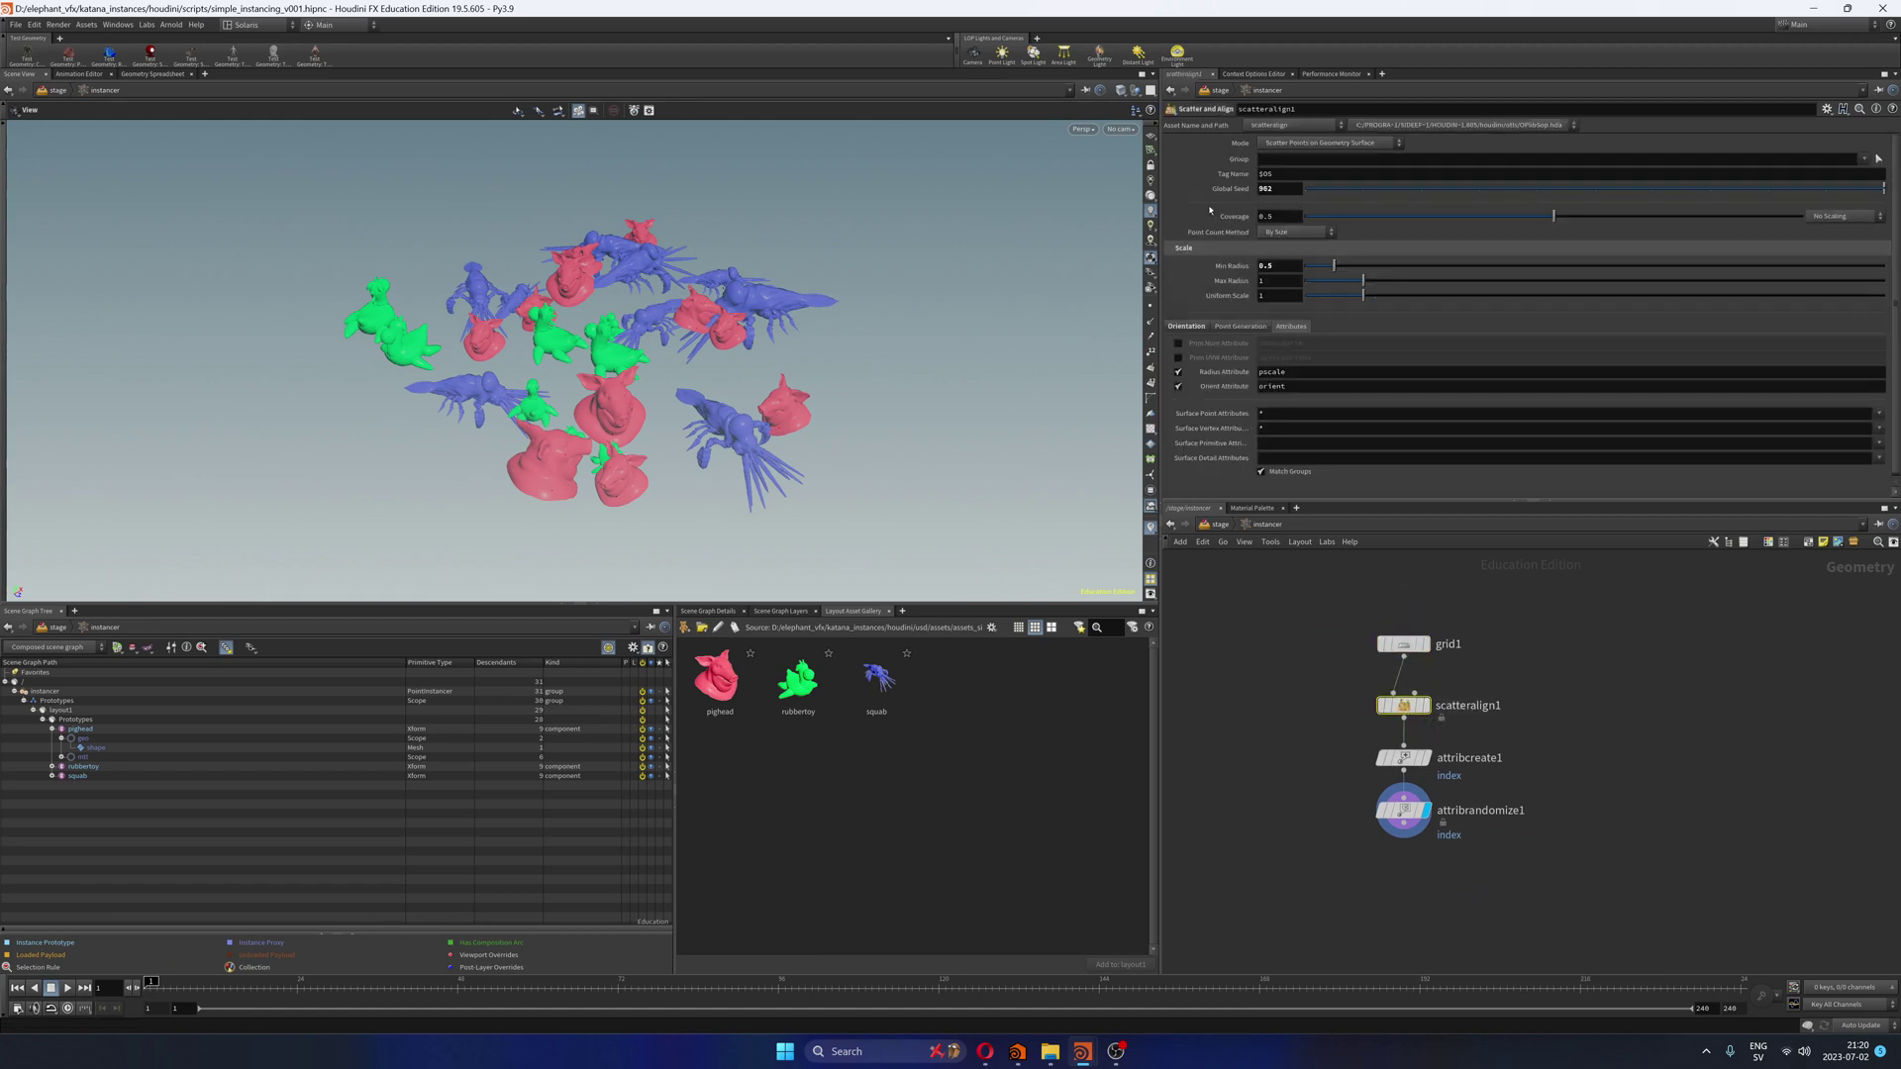
mouse_move(1553, 215)
mouse_down()
mouse_move(1733, 222)
mouse_move(1346, 223)
mouse_move(1654, 238)
mouse_move(1451, 231)
mouse_move(1587, 233)
mouse_up()
mouse_move(1334, 265)
mouse_down()
mouse_move(1385, 270)
mouse_move(1344, 270)
mouse_move(1363, 270)
mouse_up()
mouse_move(1363, 283)
mouse_down()
mouse_move(1448, 289)
mouse_move(1348, 283)
mouse_up()
key(ctrl+z)
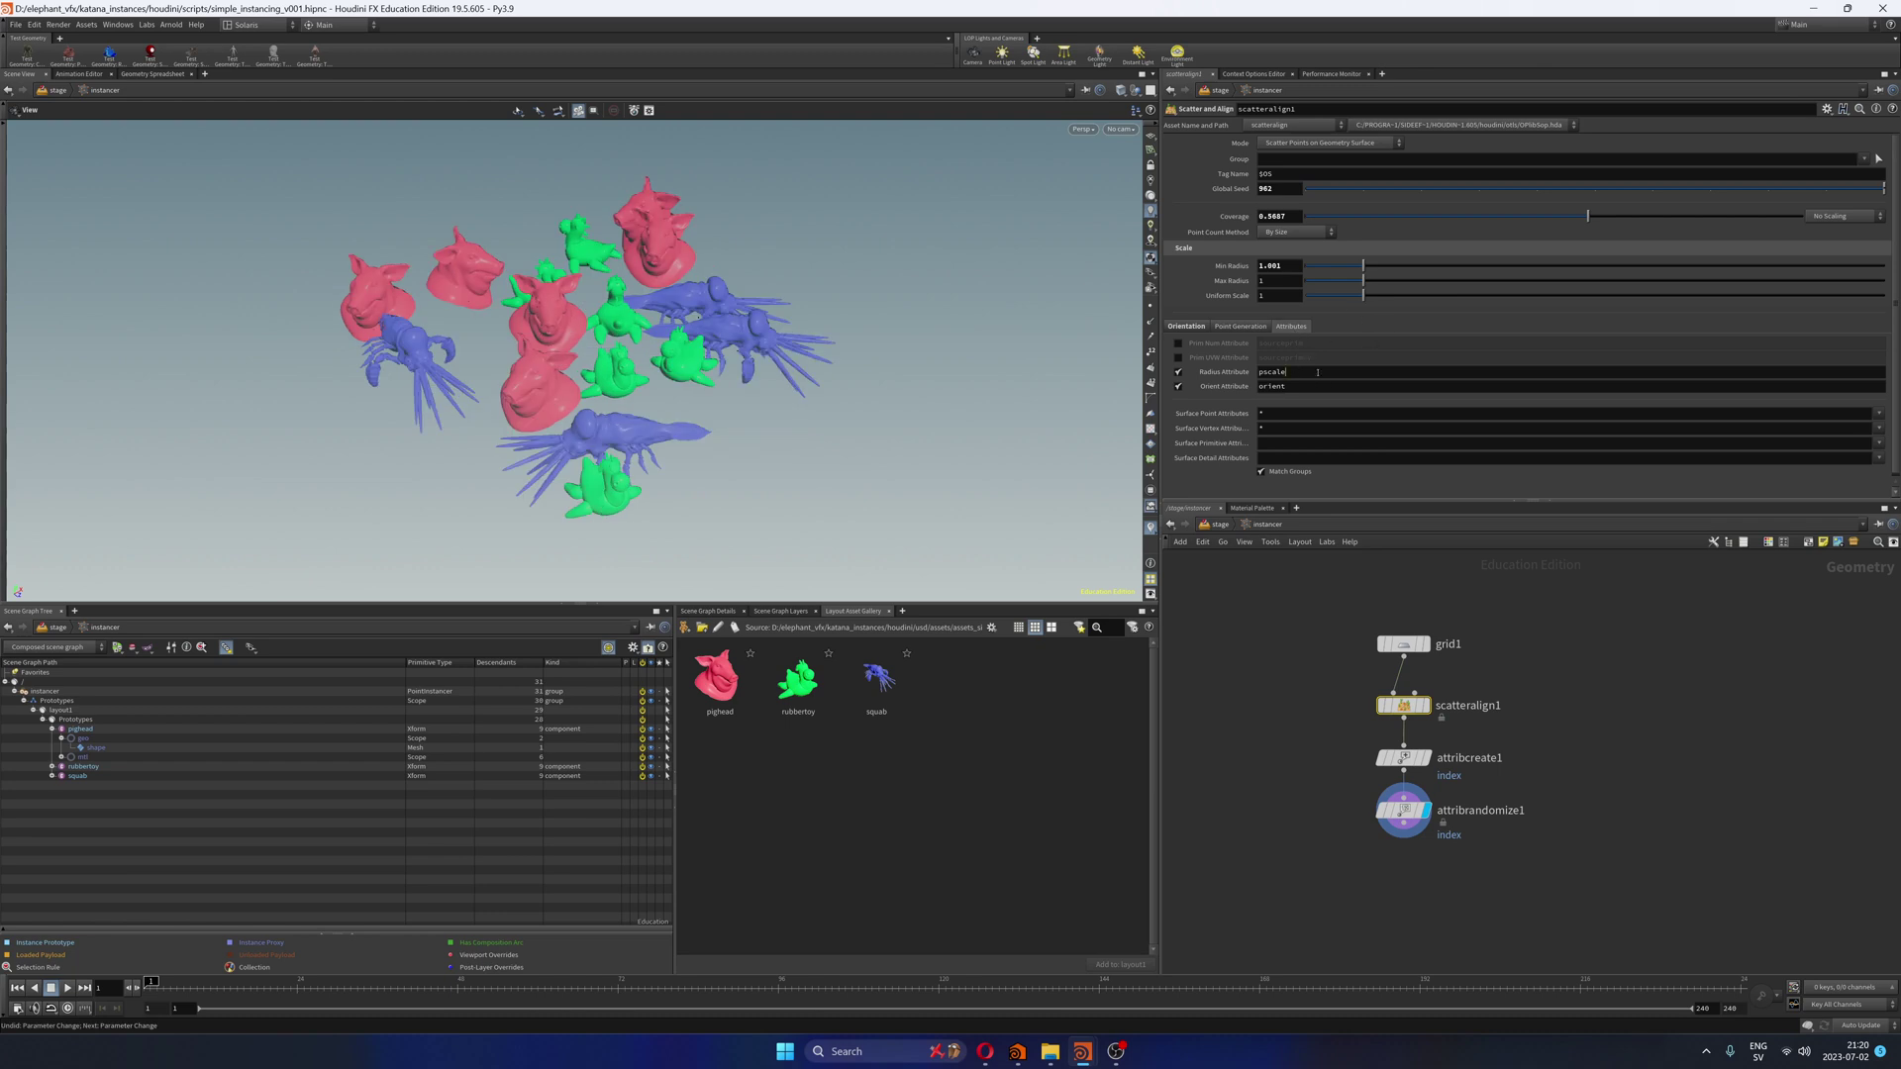
Step: Show scatteralign1's orientation settings with the max angle of the rotation around normal at 360
click(1200, 327)
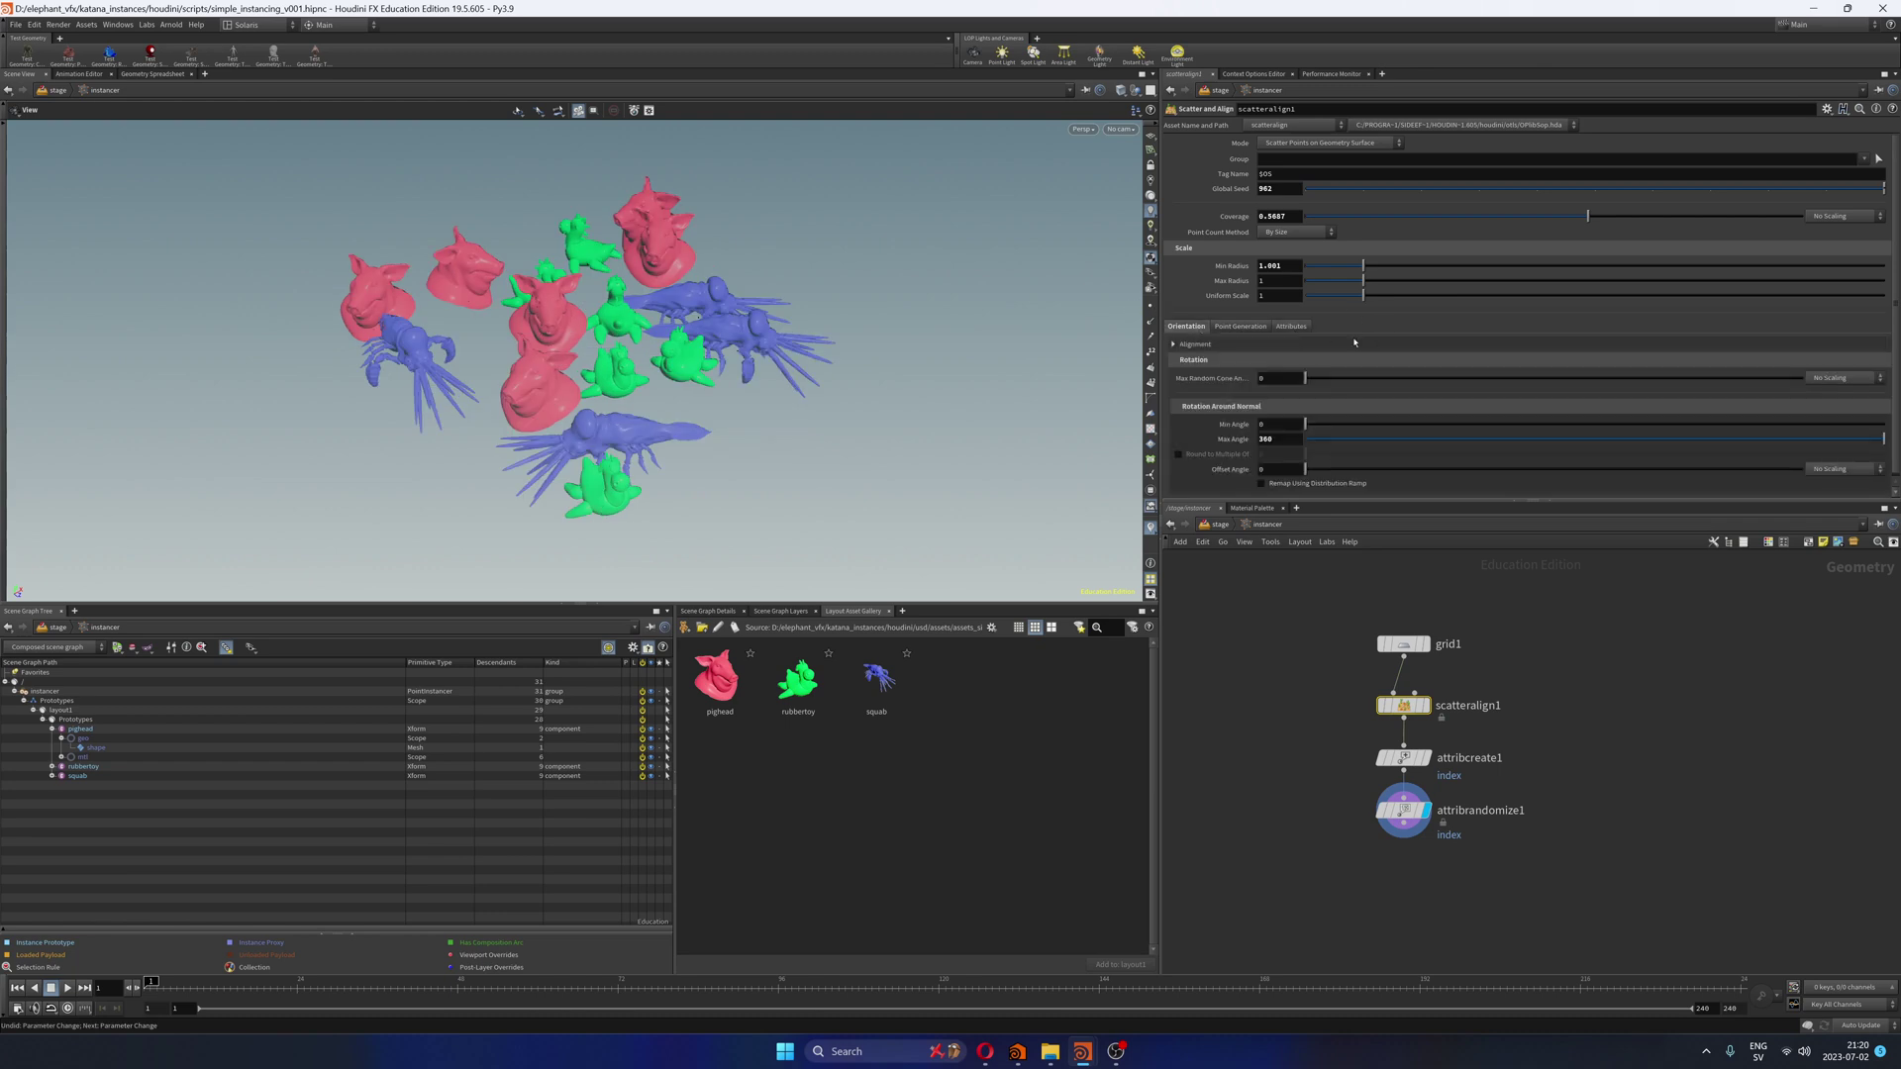
drag(1669, 441, 1897, 446)
middle_drag(1535, 699, 1605, 685)
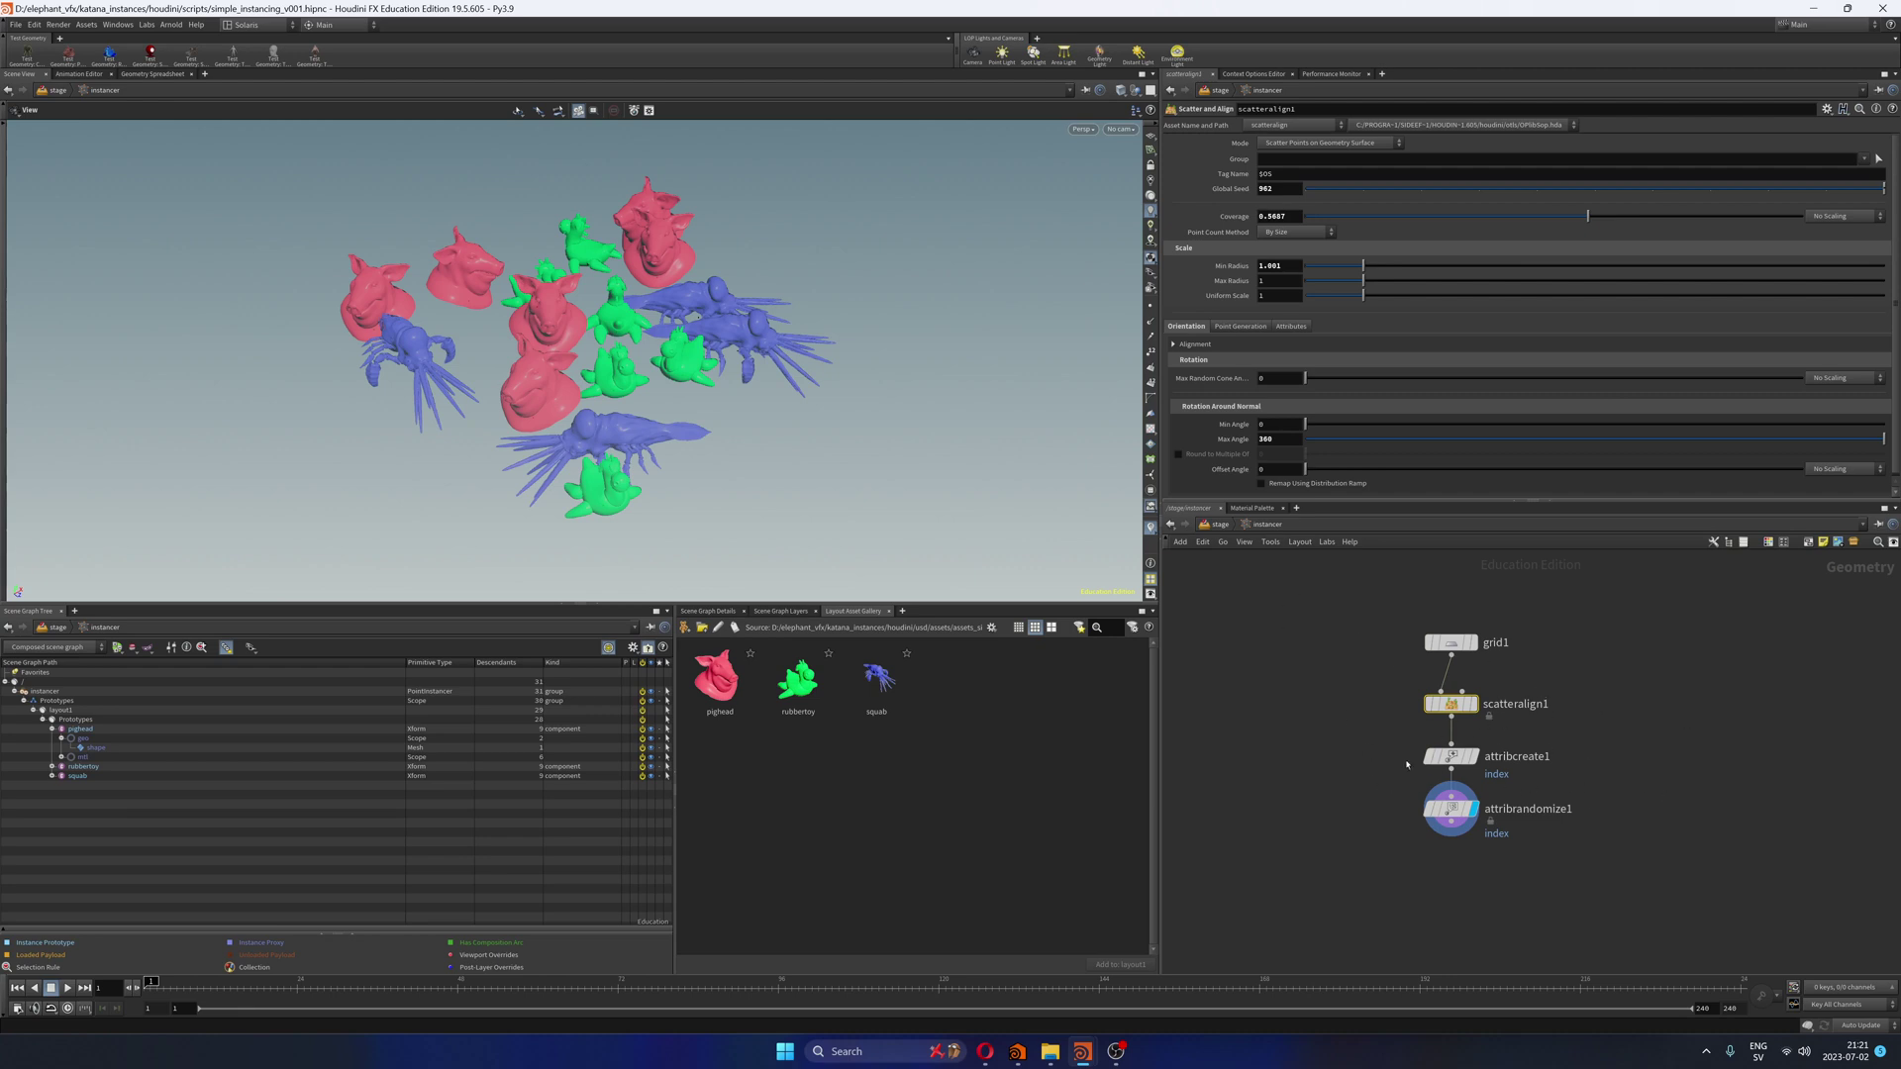
Step: Show the settings of attribcreate1 and attribrandomize1 and highlight the index attribute name in both
click(1451, 756)
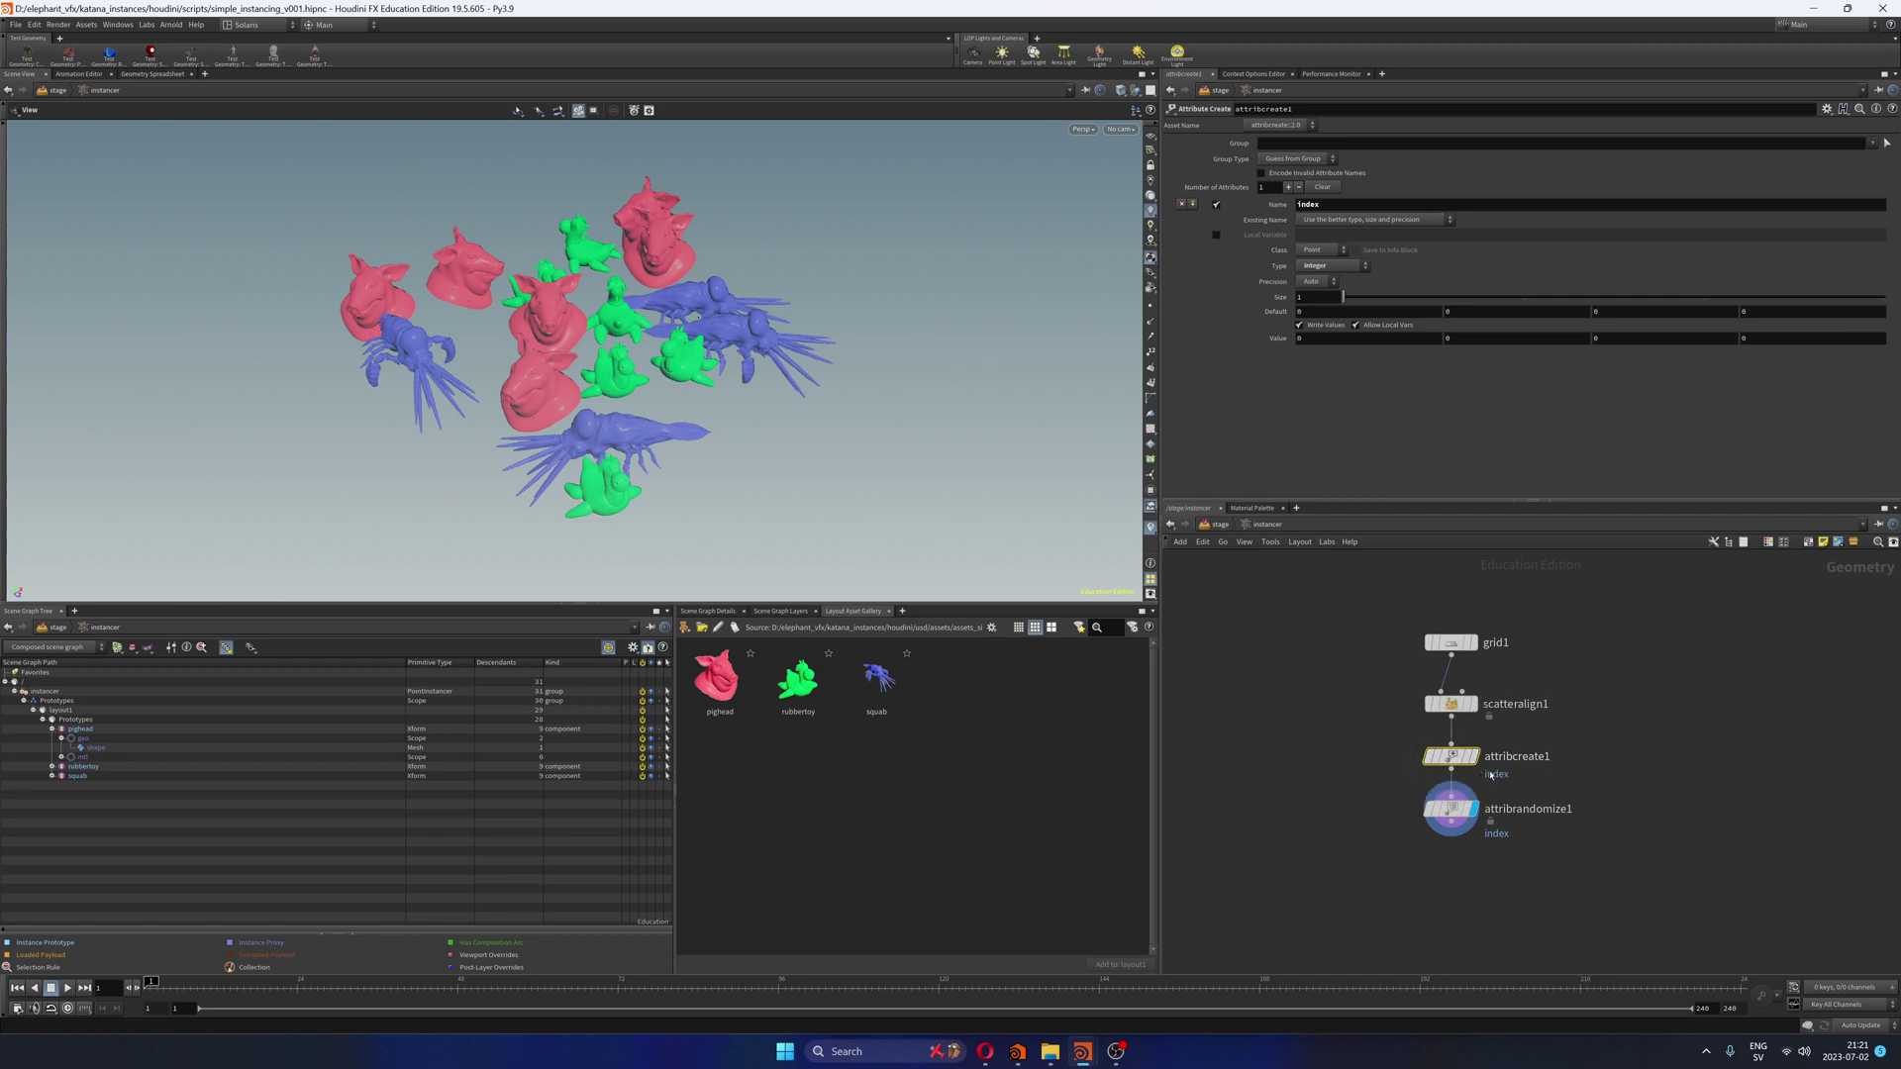
drag(1360, 207, 1245, 201)
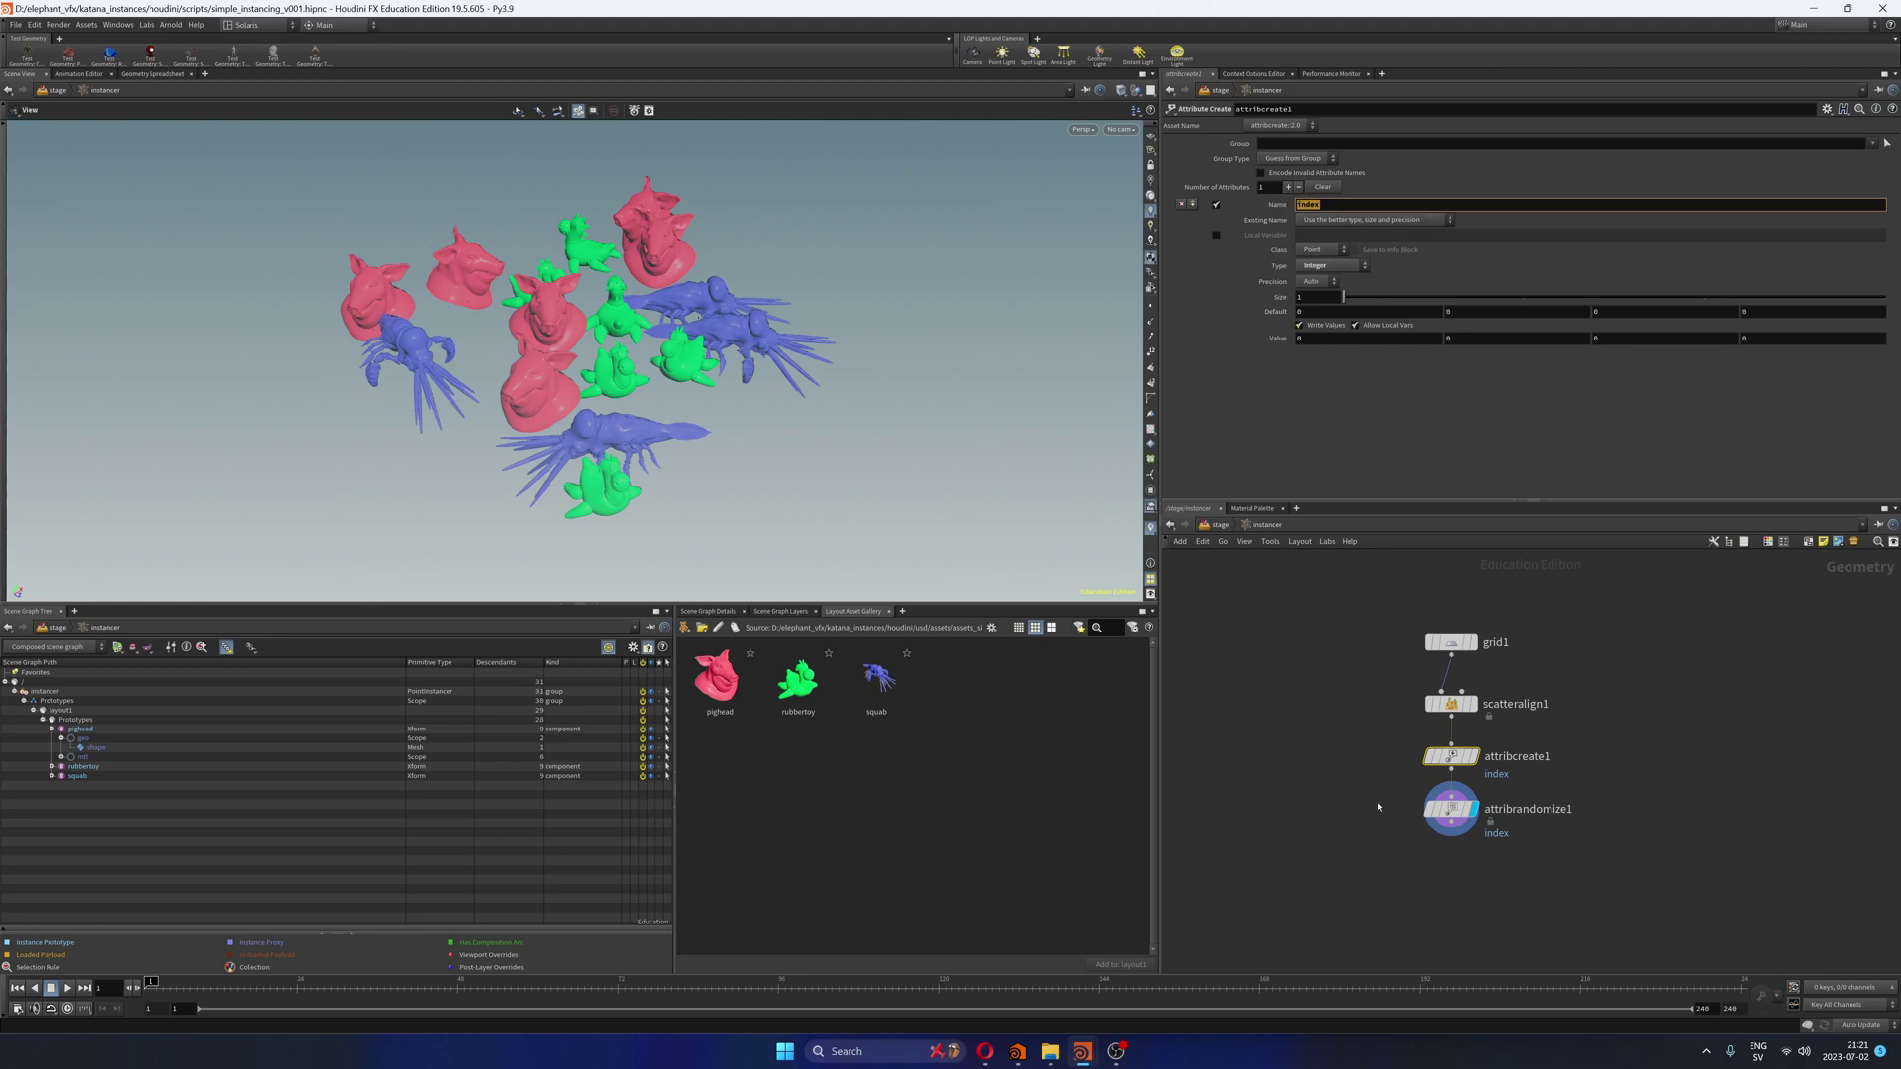
click(1450, 808)
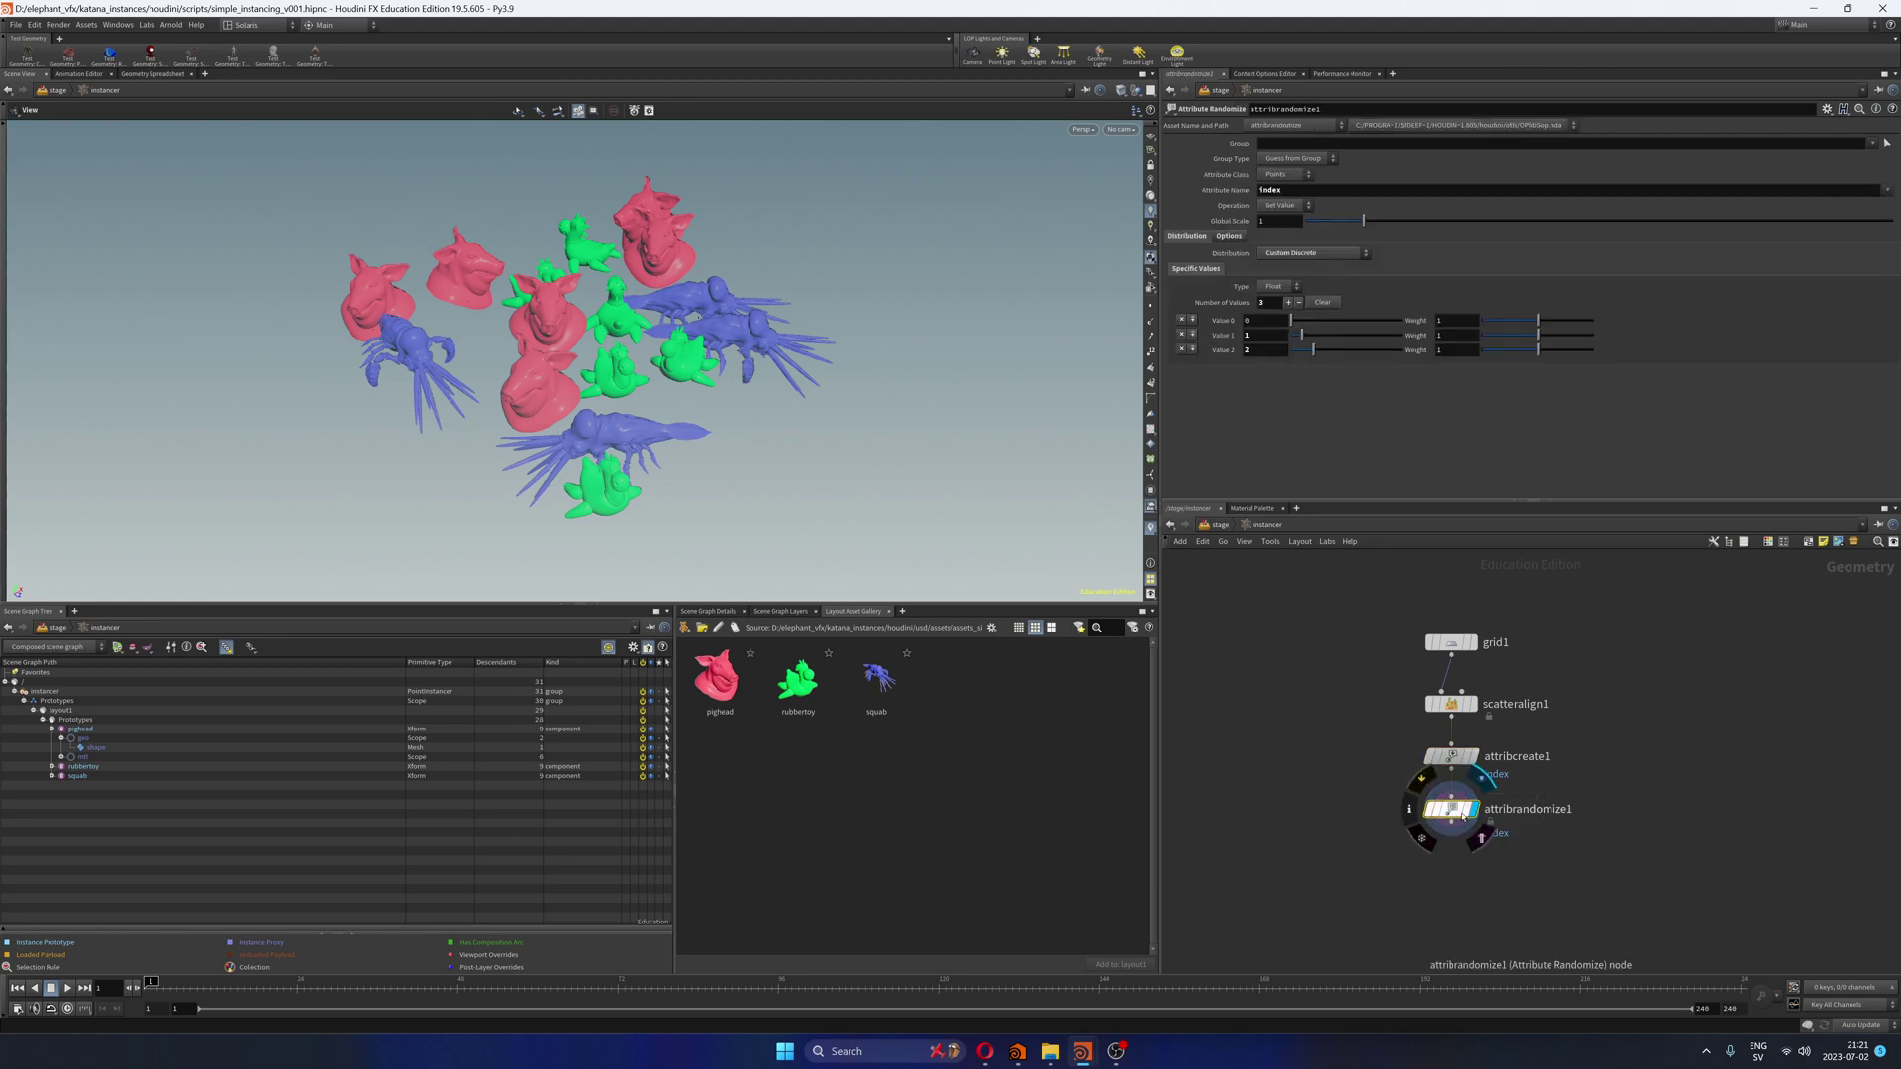
click(1294, 191)
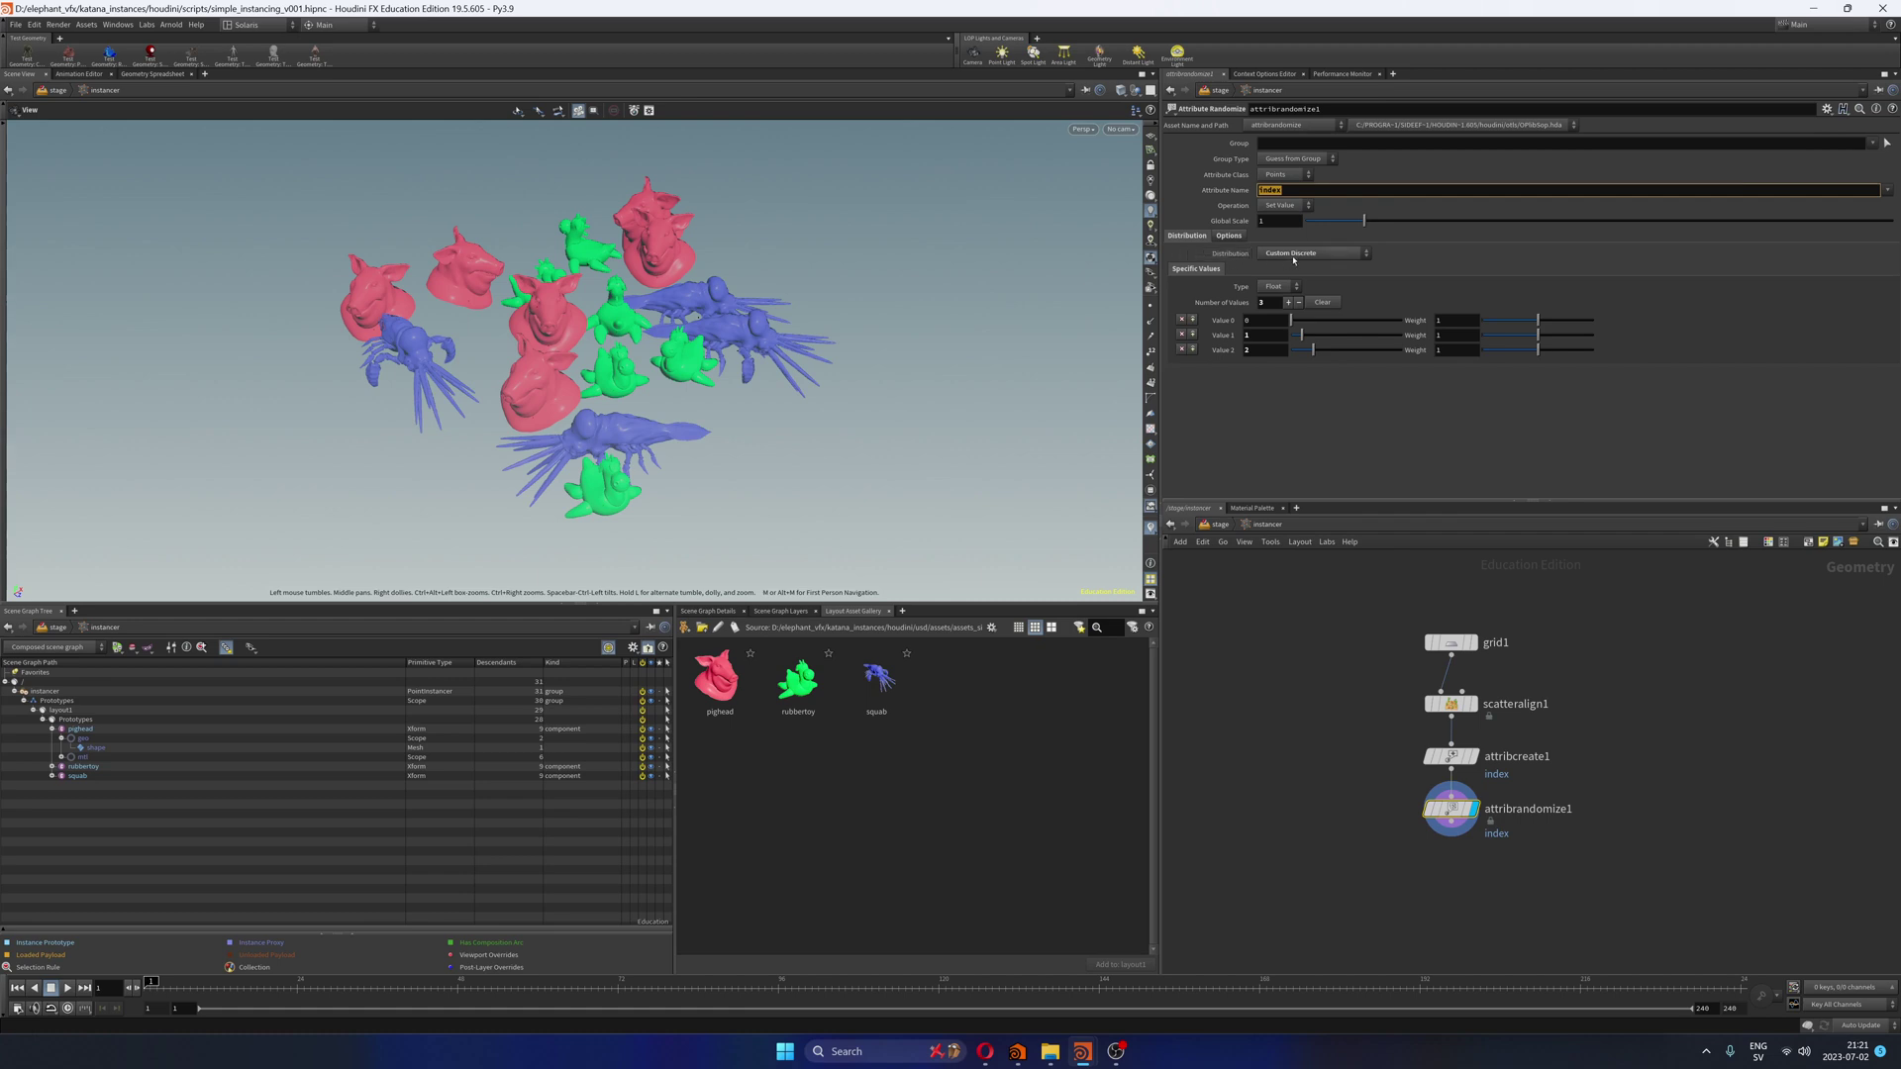
Step: Point out Value 0, Value 1 and Value 2 in attribrandomize1's custom discrete distribution
click(1271, 319)
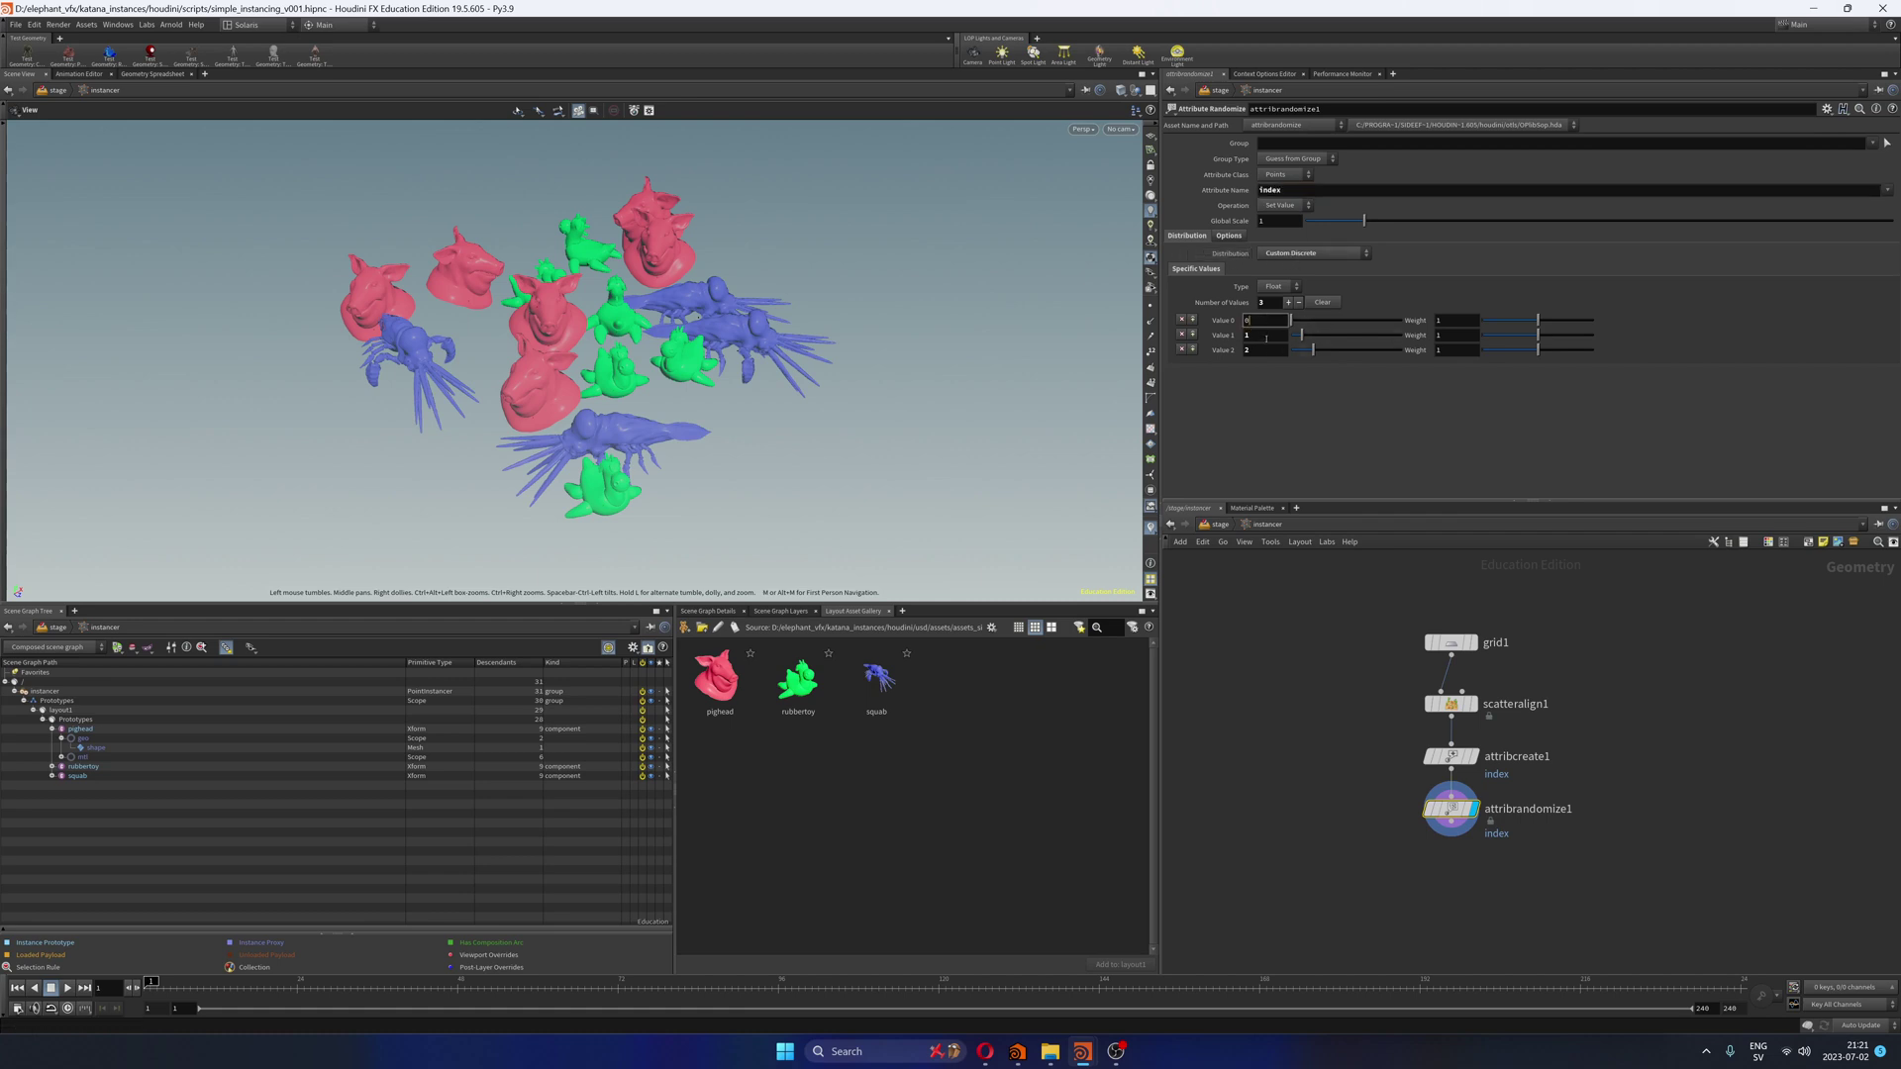
click(1263, 335)
click(1259, 350)
click(1249, 404)
click(1258, 350)
Step: Set the weights of Value 1 and Value 2 to 0 in attribrandomize1
click(1253, 320)
key(Tab)
key(Tab)
drag(1538, 336, 1482, 338)
click(1484, 350)
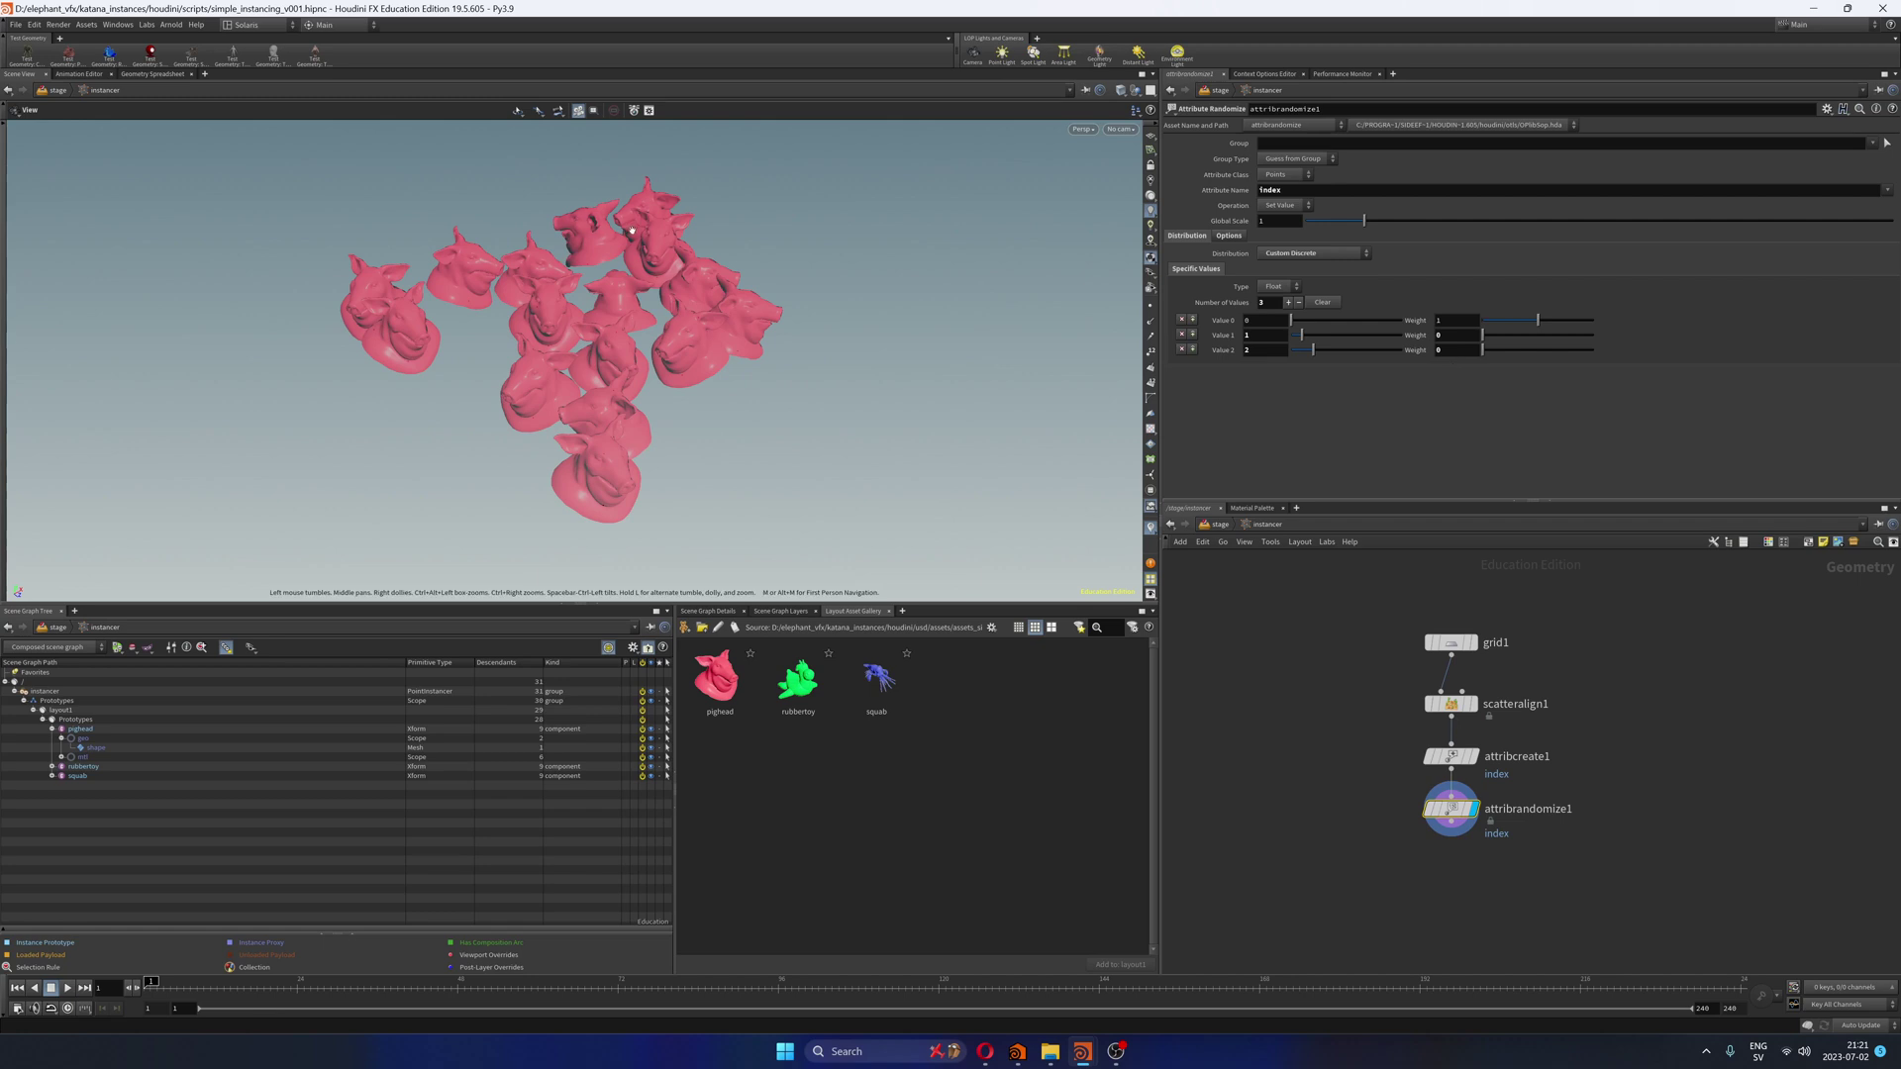
Step: Set the weights of Value 1 and Value 2 to 1 and enter 1 for Value 2 in attribrandomize1
drag(1482, 334, 1528, 350)
double_click(1466, 334)
text(1)
key(Tab)
double_click(1461, 350)
text(1)
key(Return)
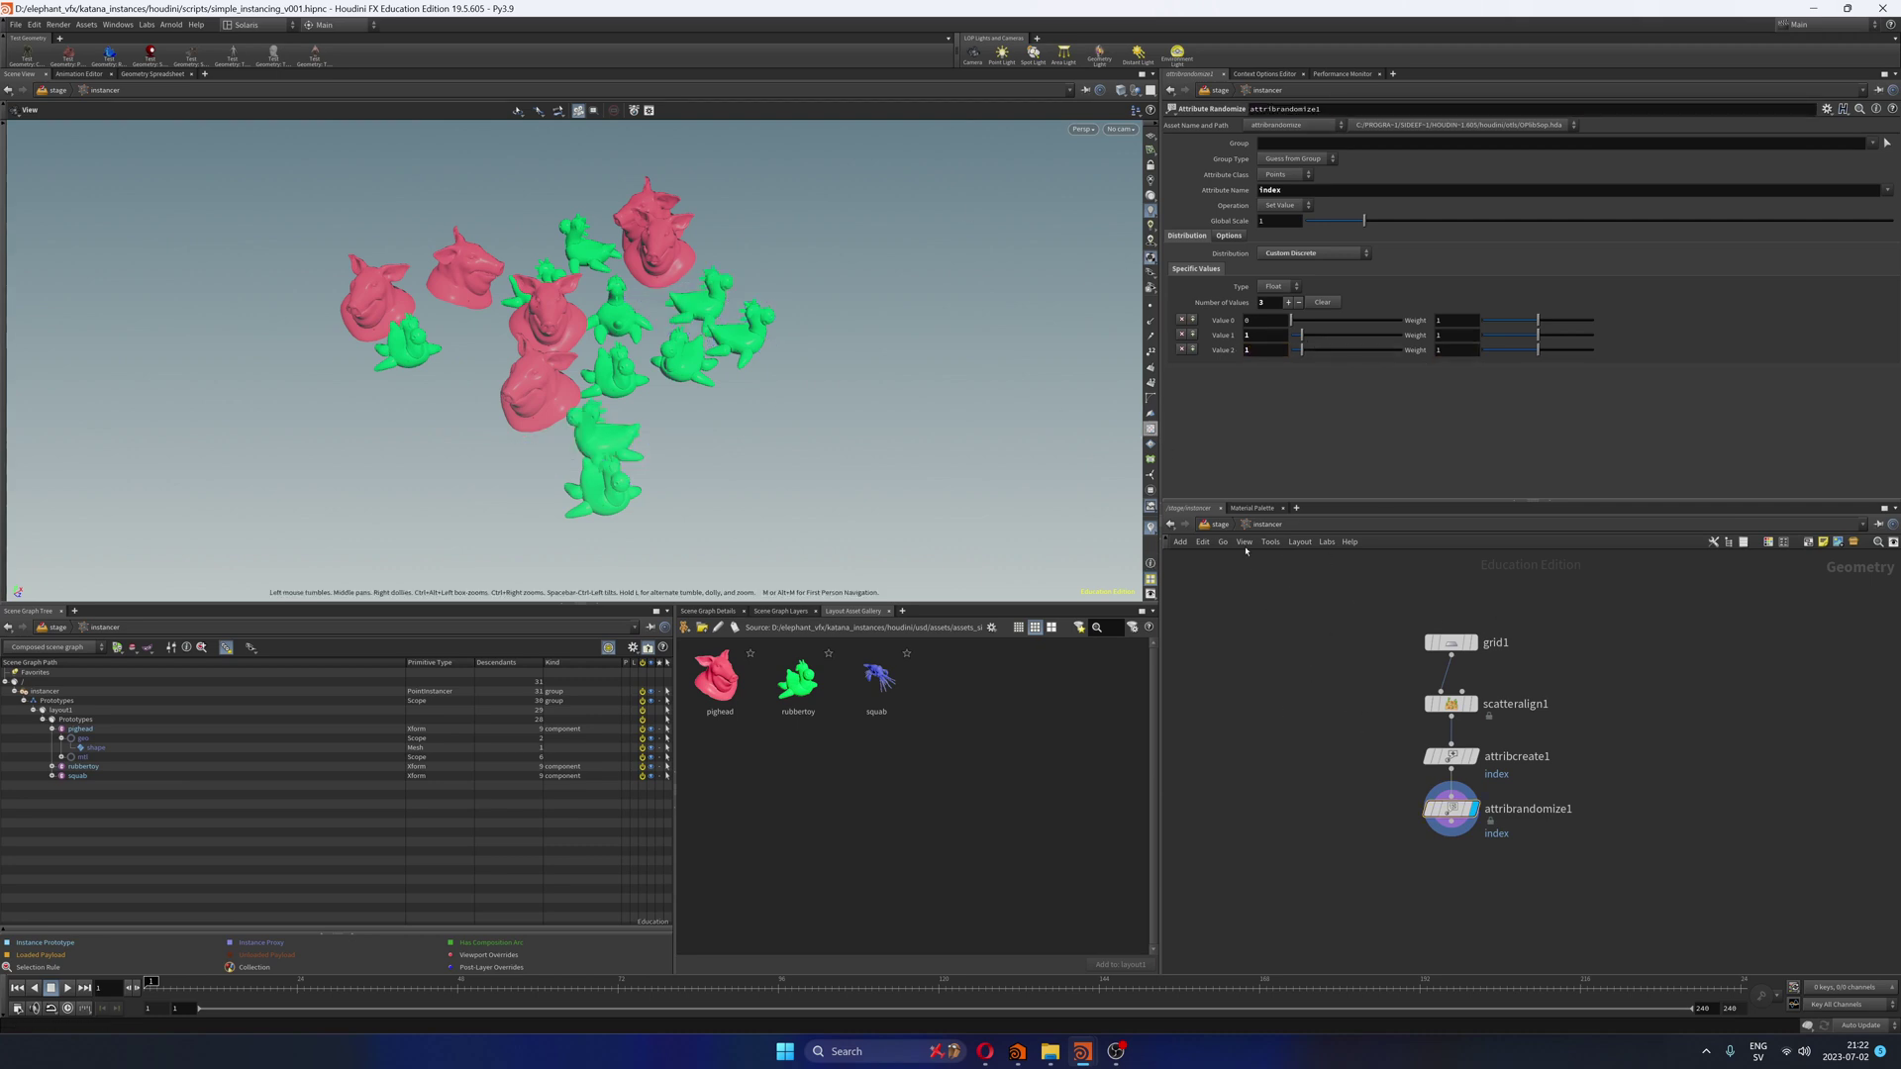
Step: Return to the stage network and highlight the instance_test_v001.usd output file name of usd_rop1
click(1224, 526)
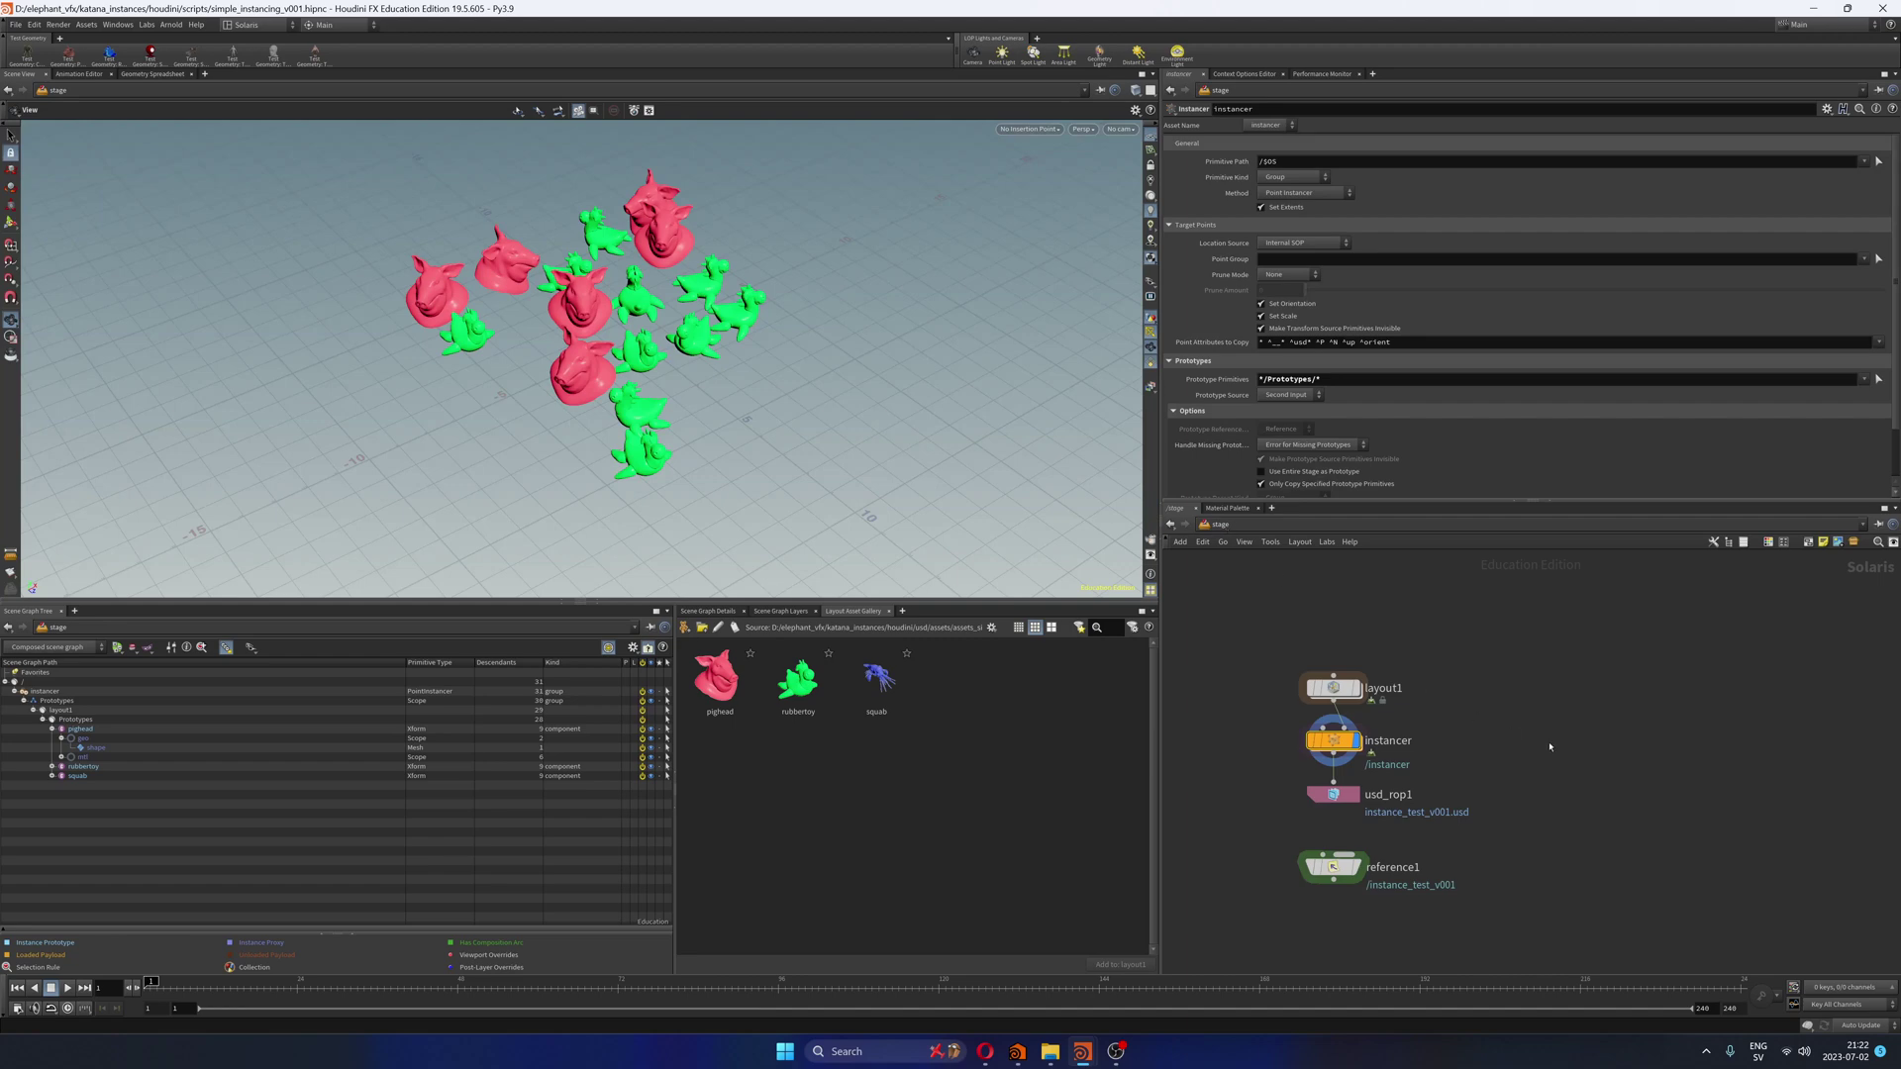
middle_drag(1522, 766, 1566, 721)
click(1379, 749)
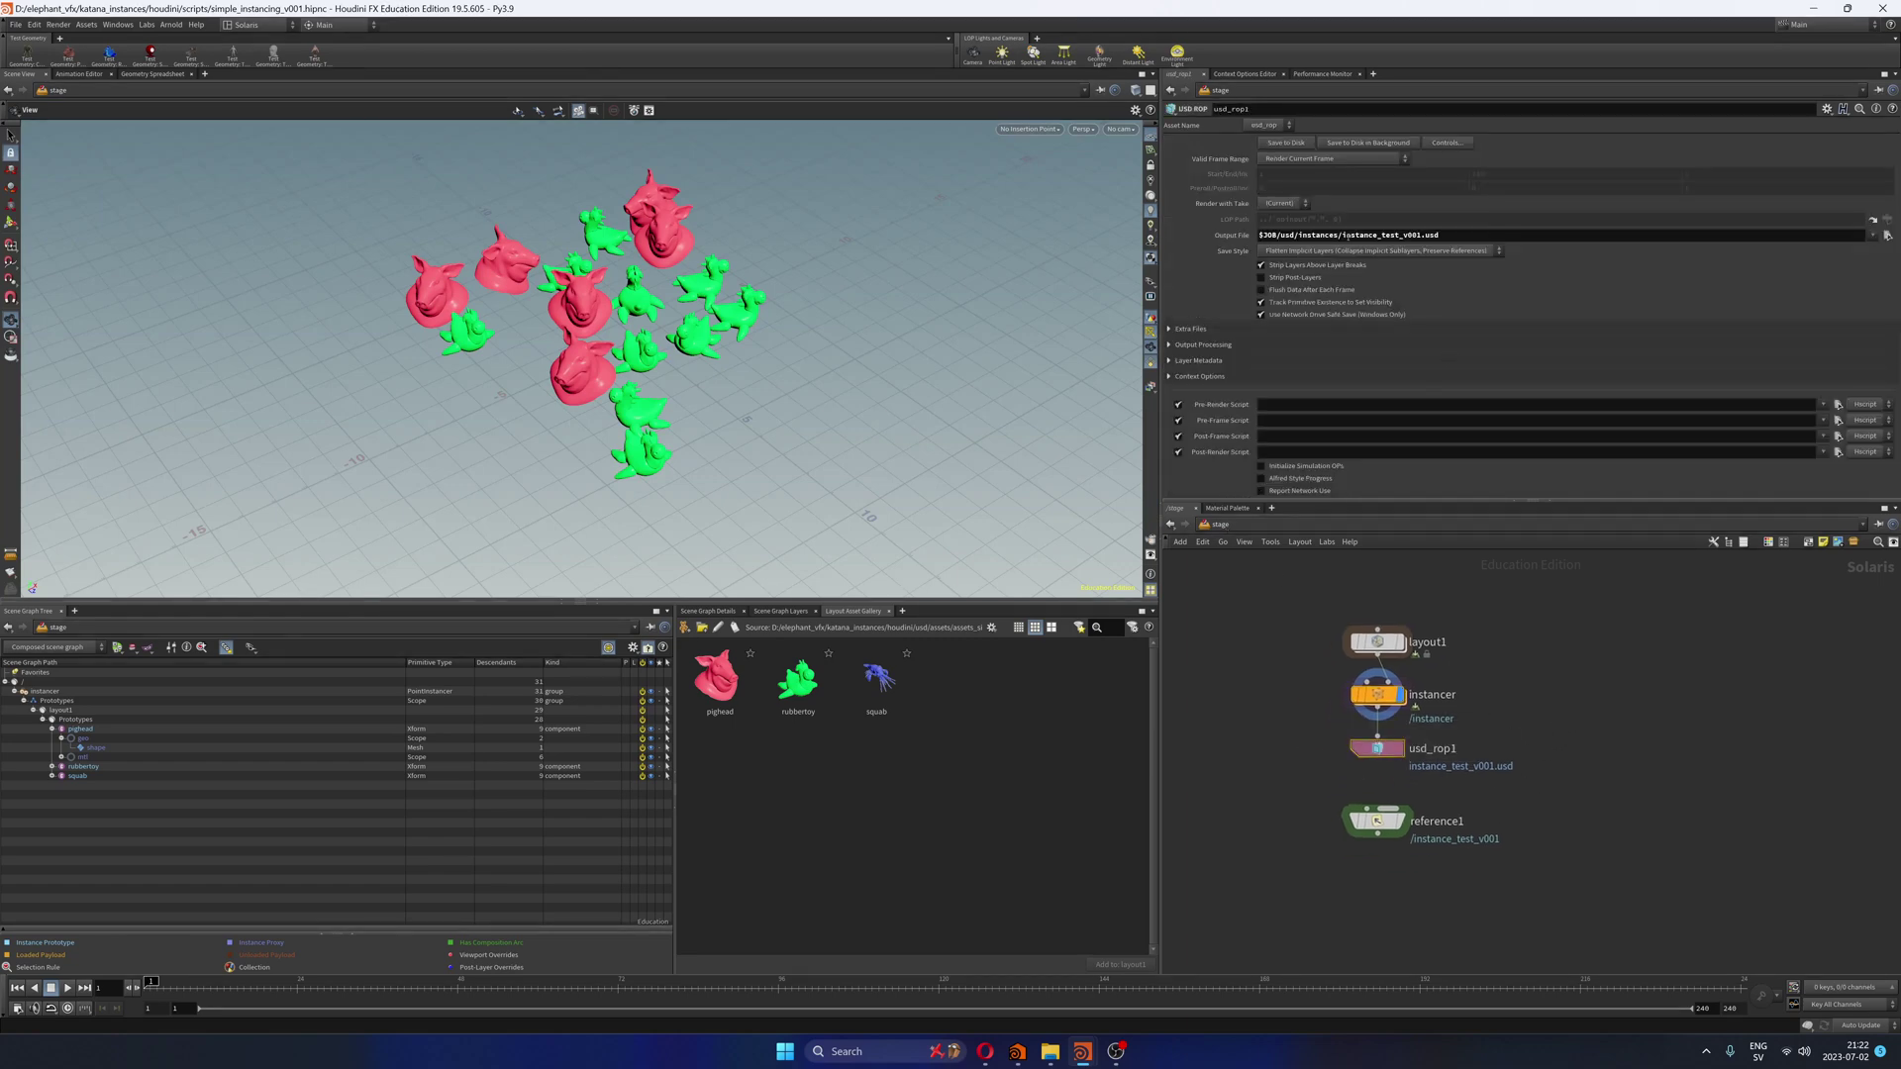
double_click(1391, 235)
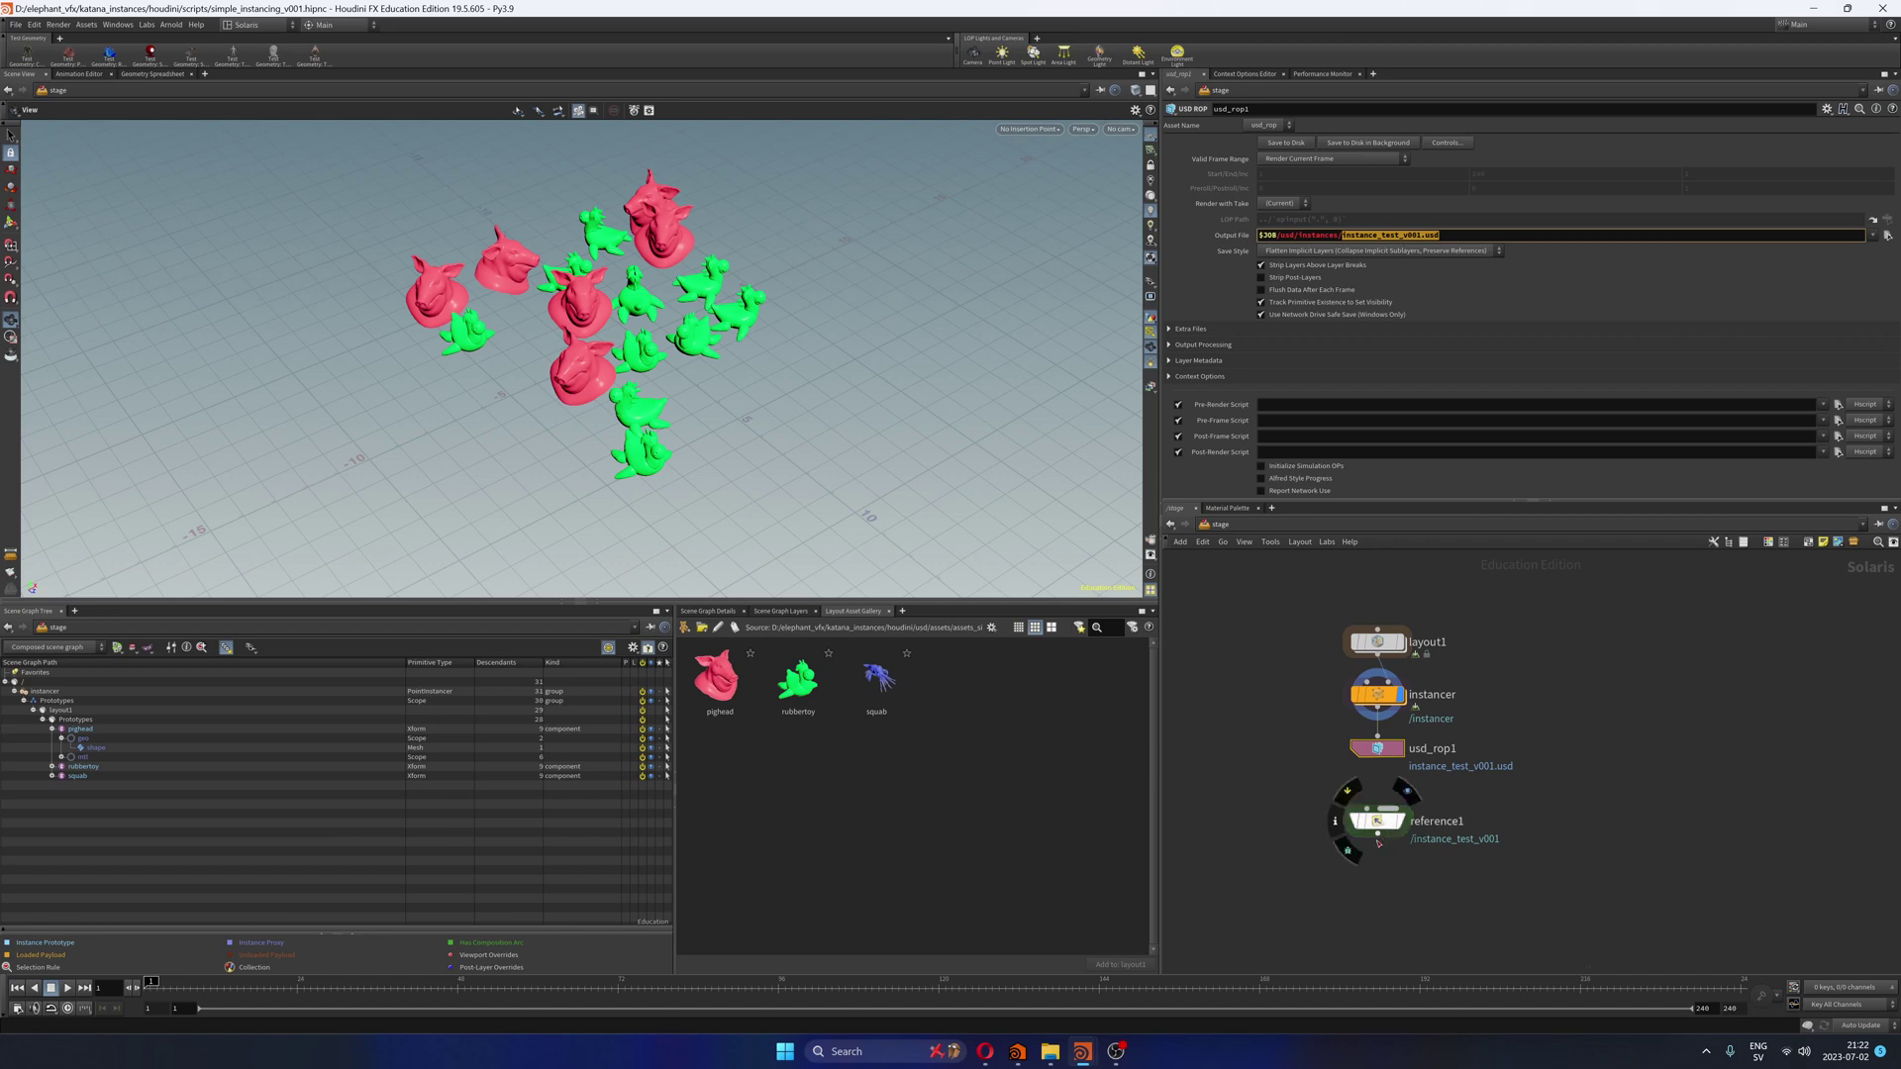
Step: Show reference1's settings and compare its viewport result with that of the instancer
click(1378, 820)
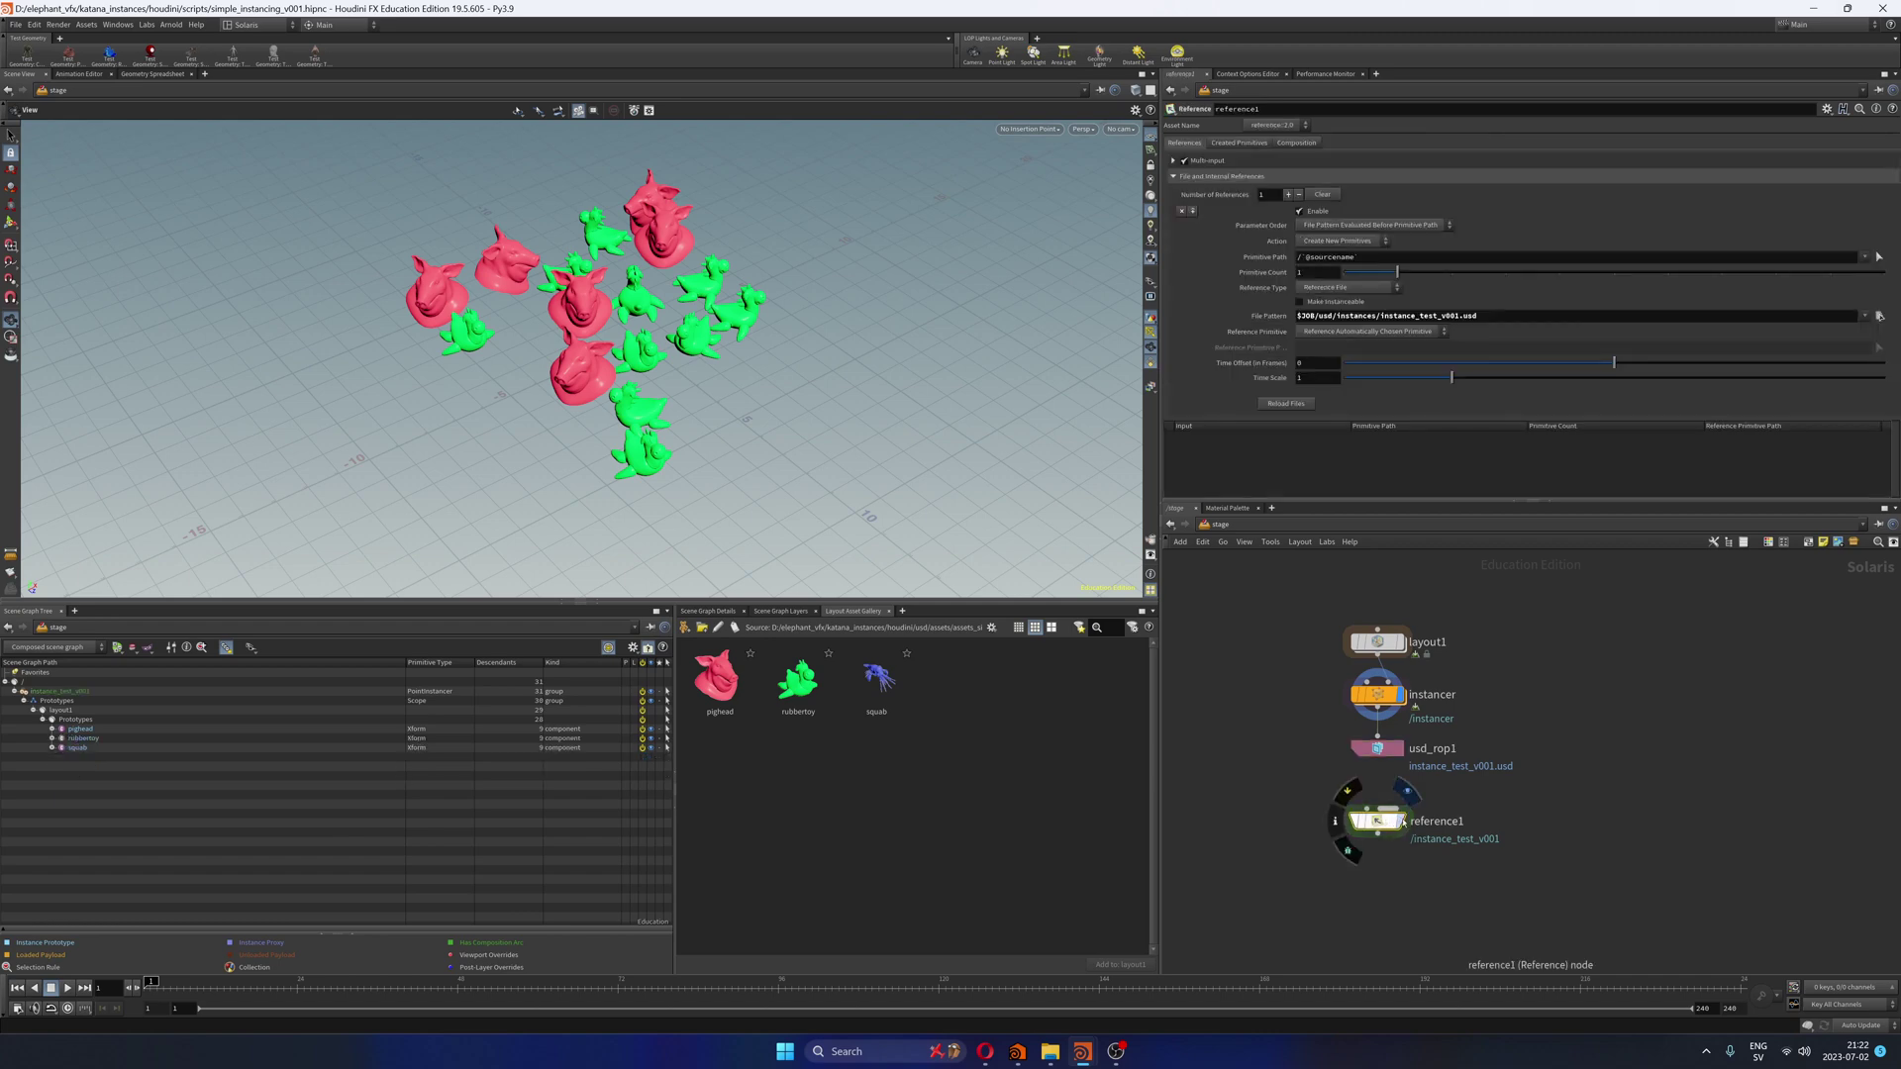
click(1402, 821)
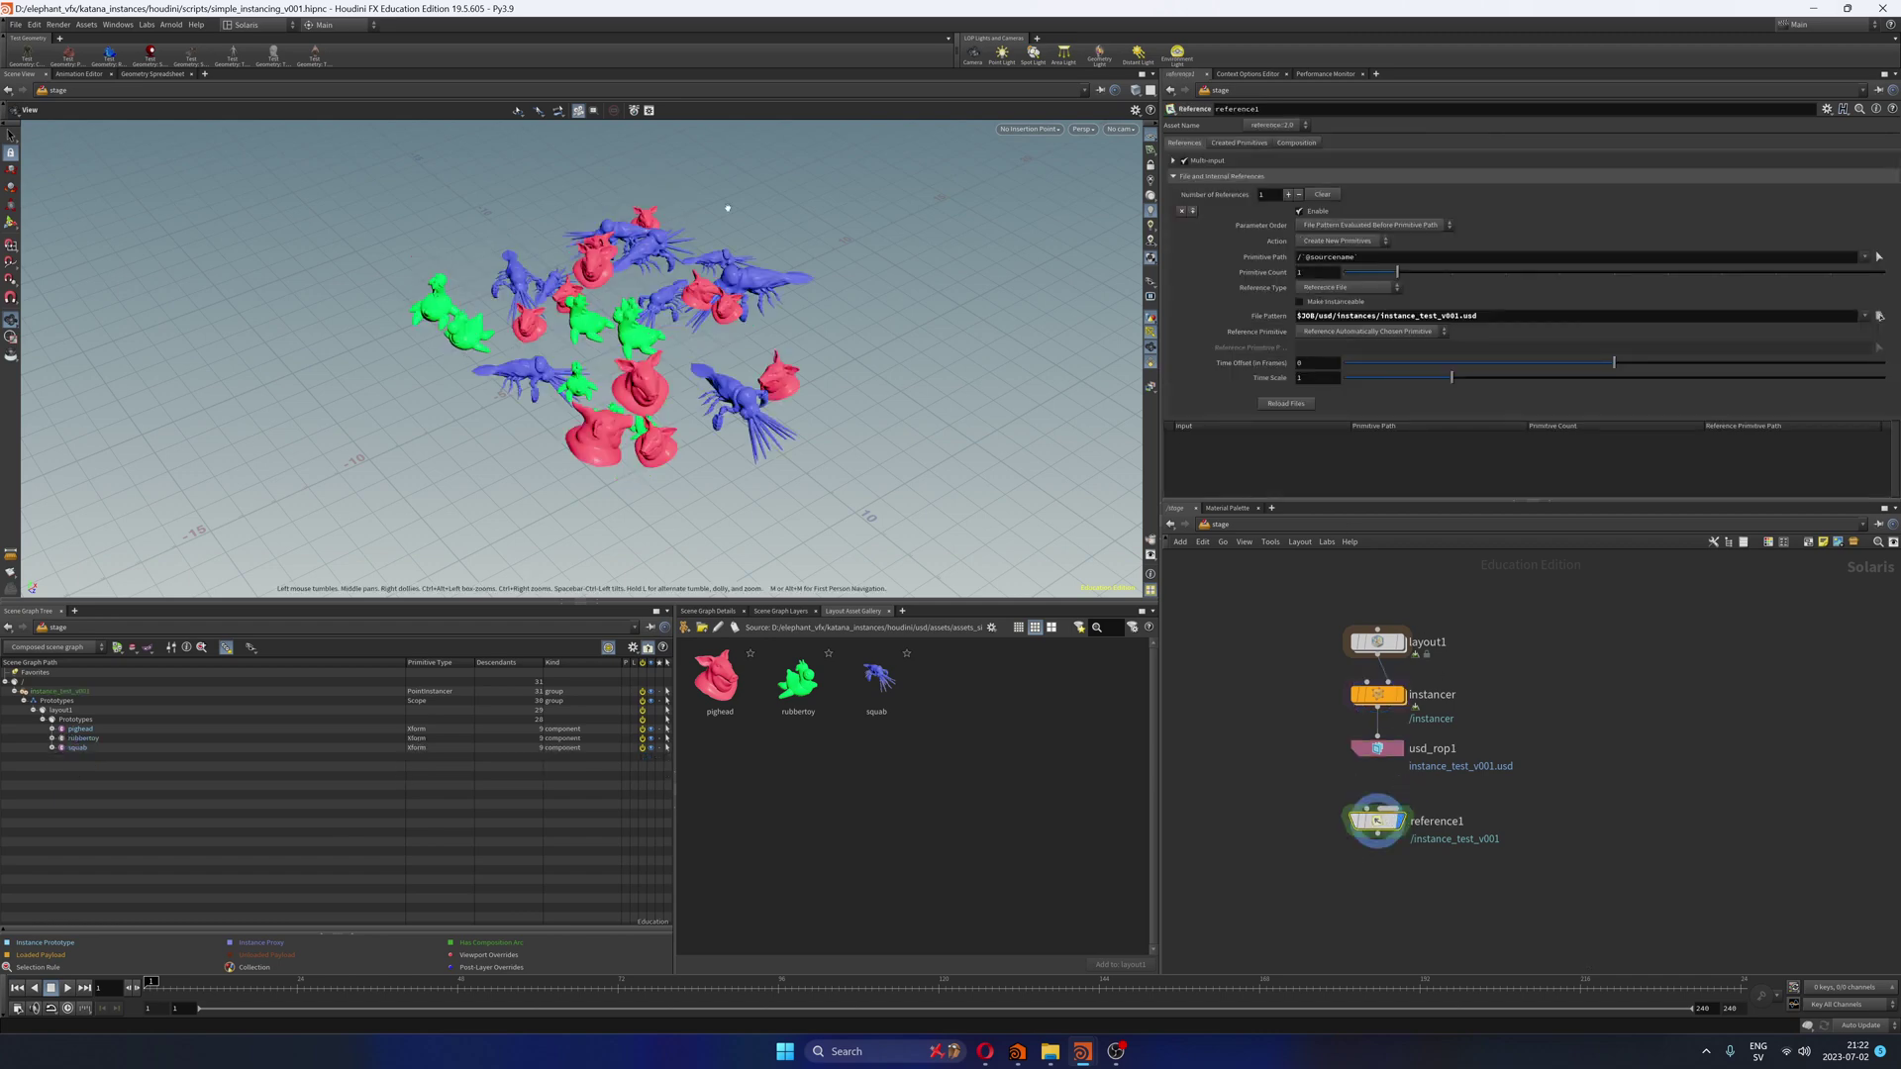
click(1400, 695)
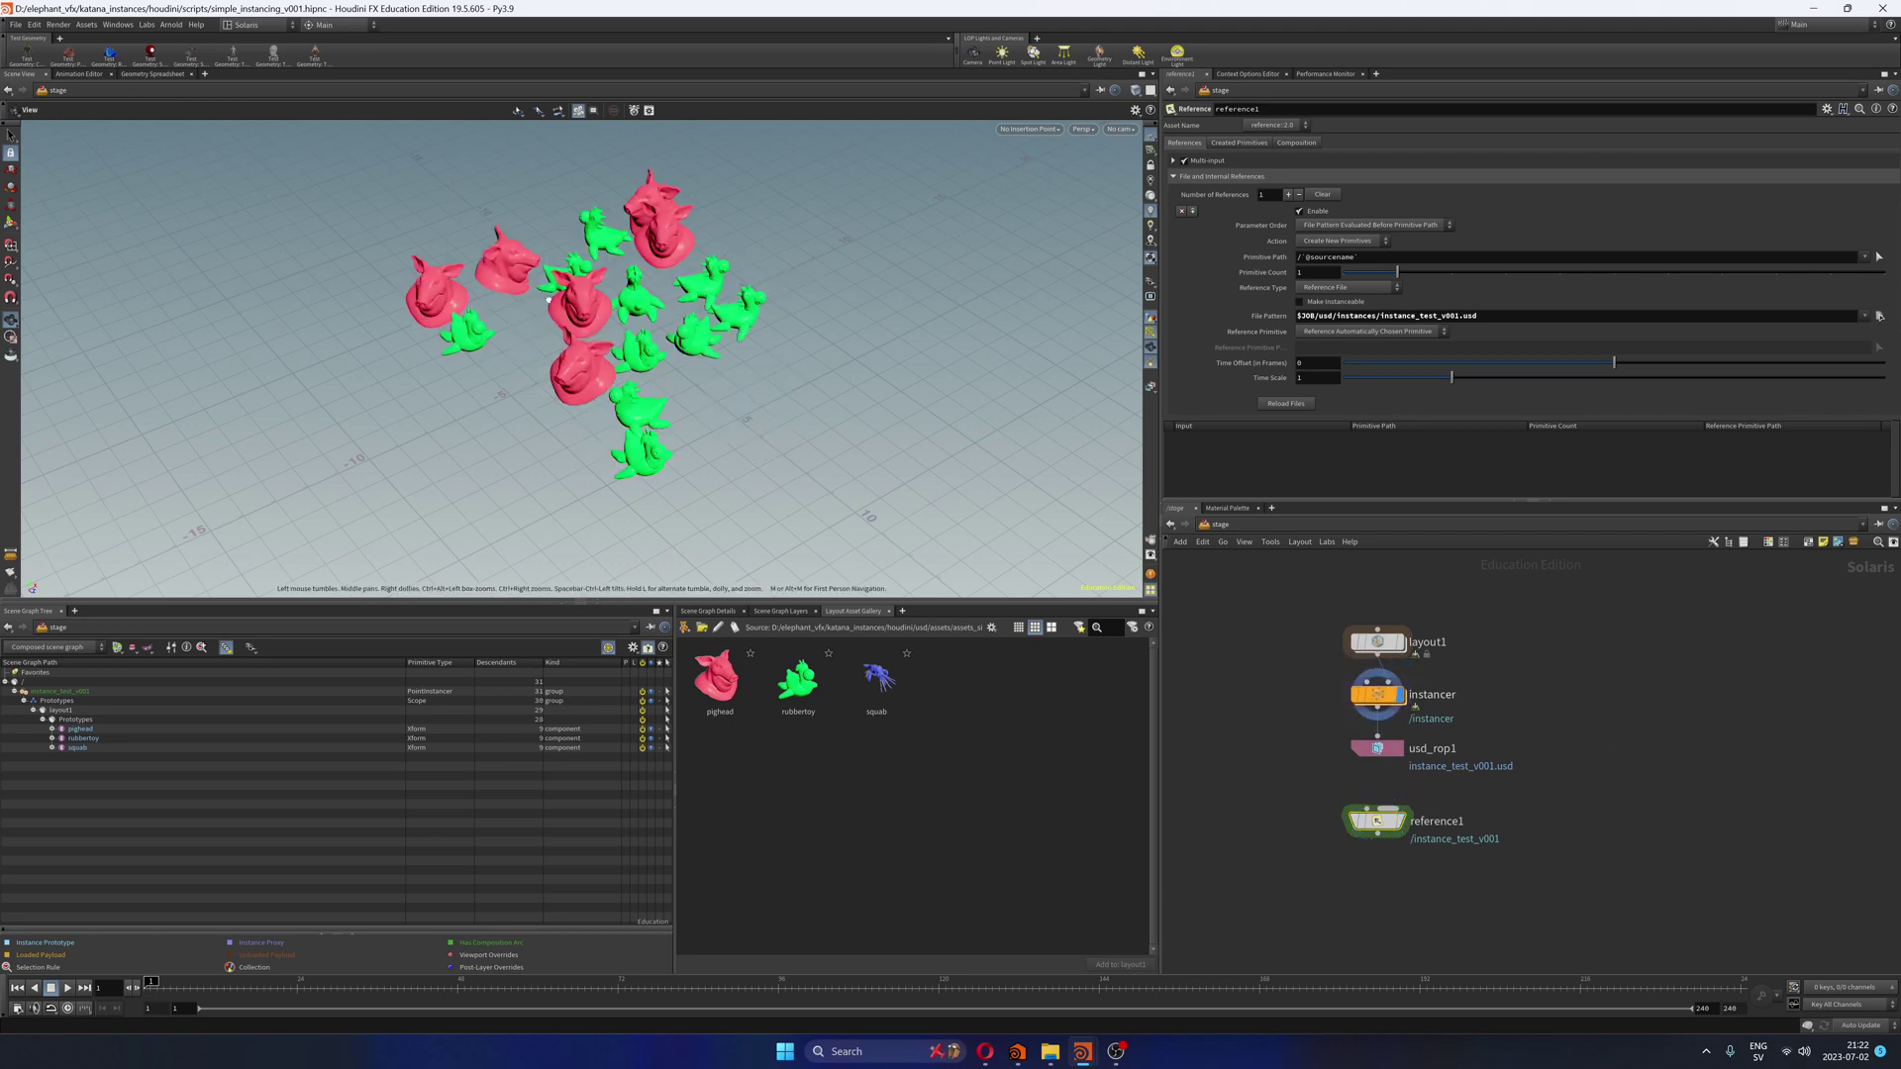
click(1400, 821)
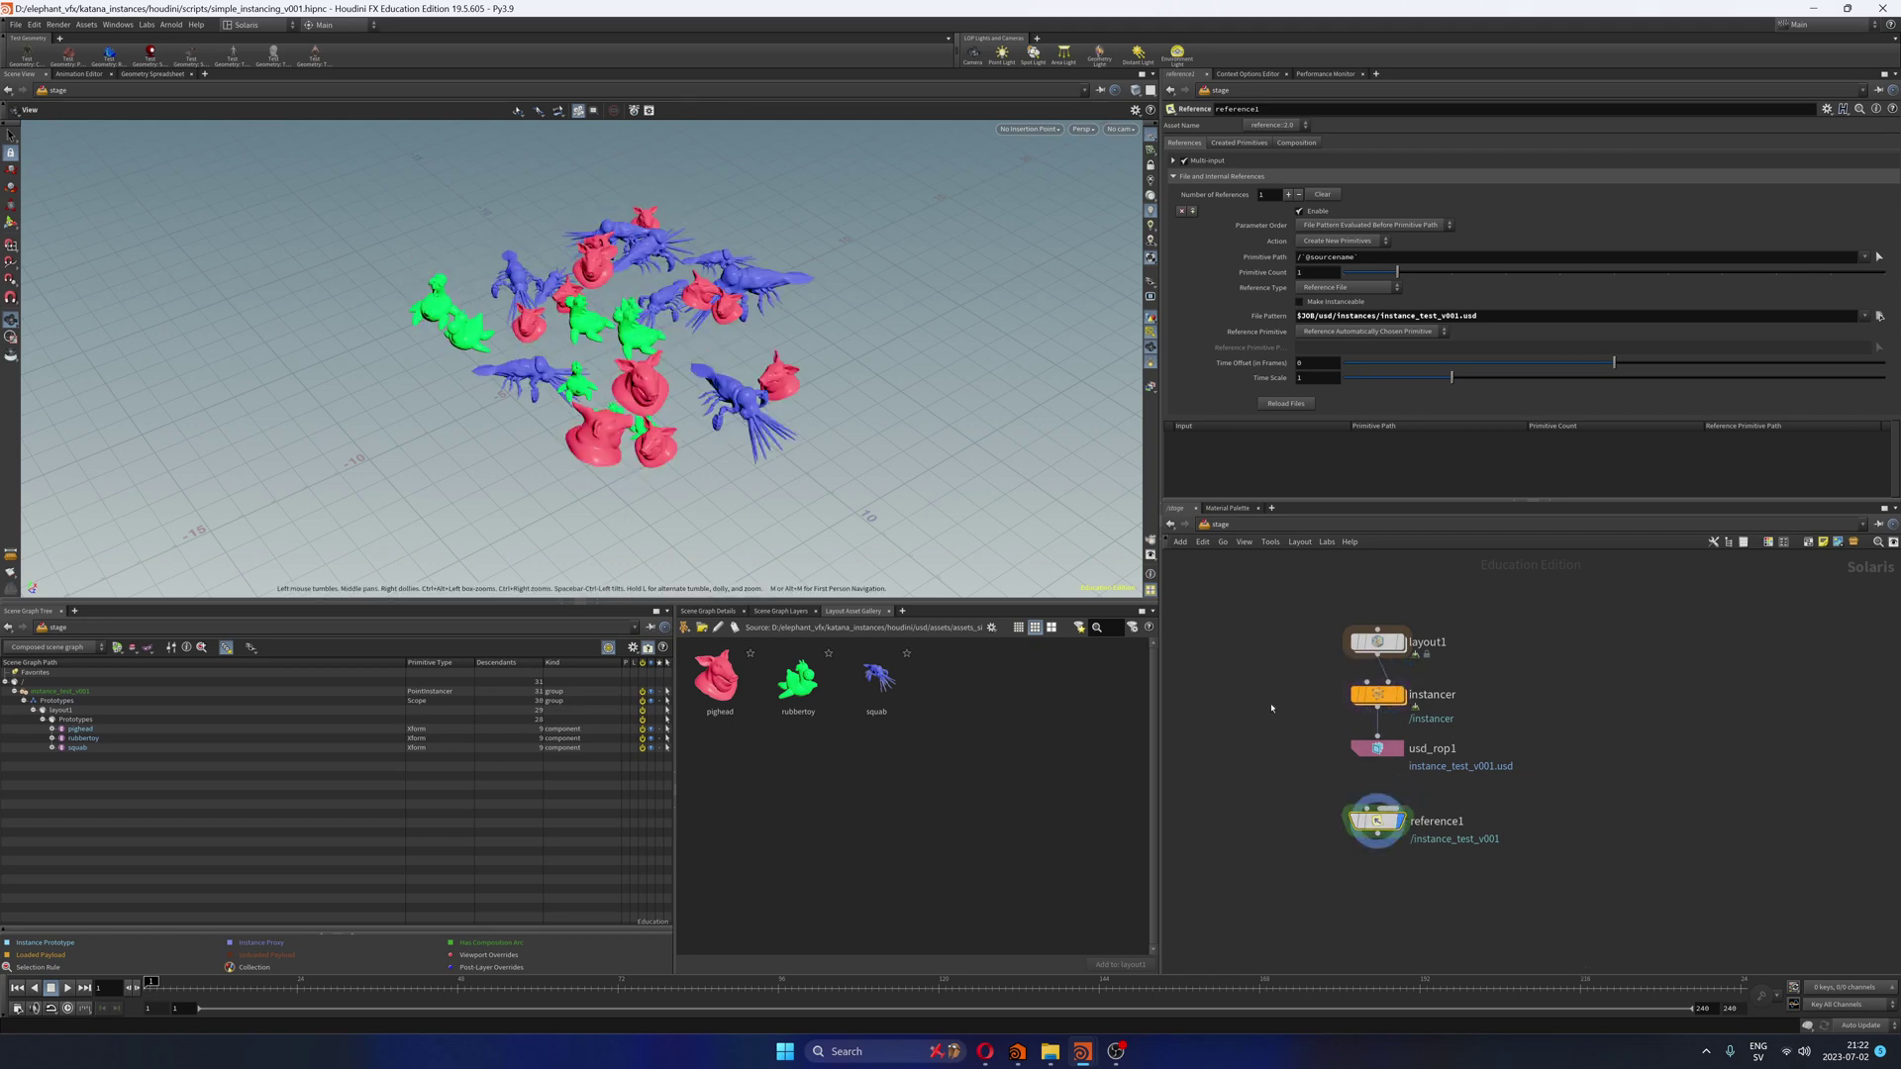
click(1376, 694)
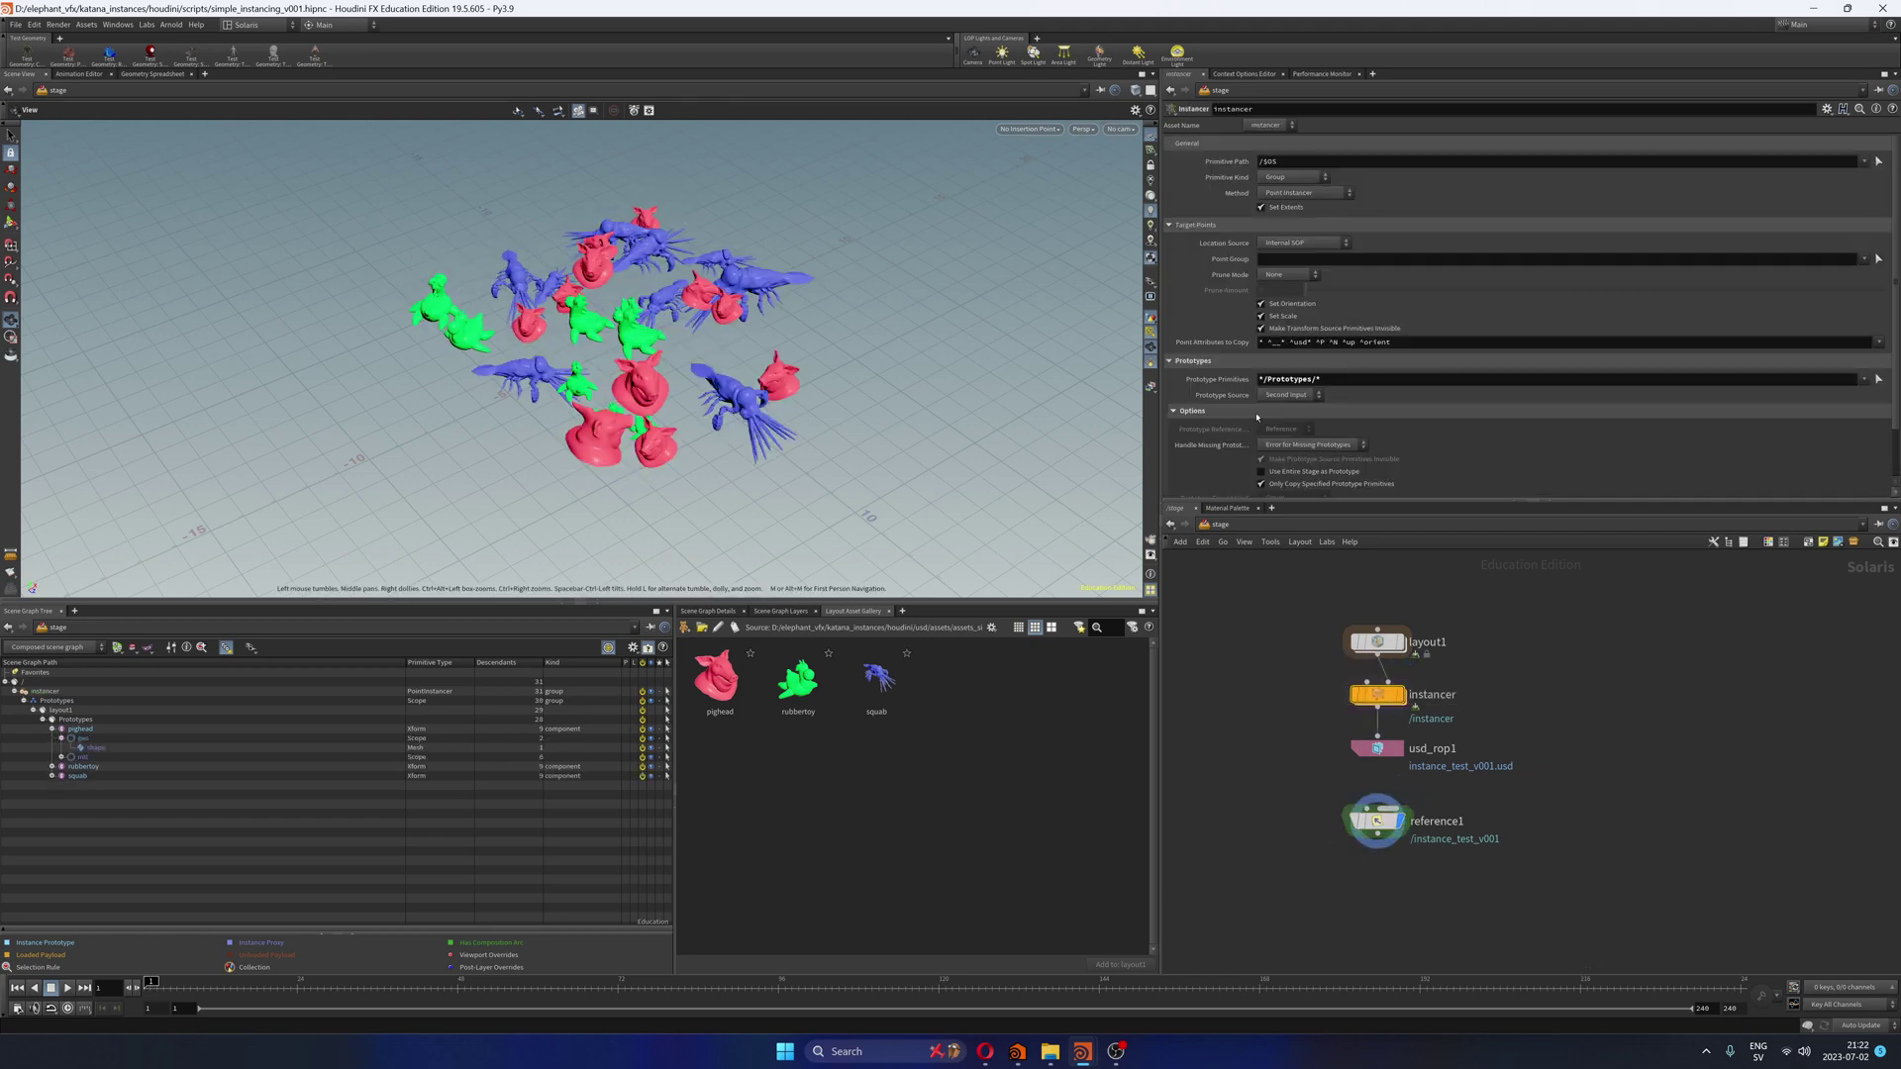
double_click(1377, 696)
click(1436, 705)
drag(1436, 267, 1306, 311)
key(ctrl+z)
click(1216, 525)
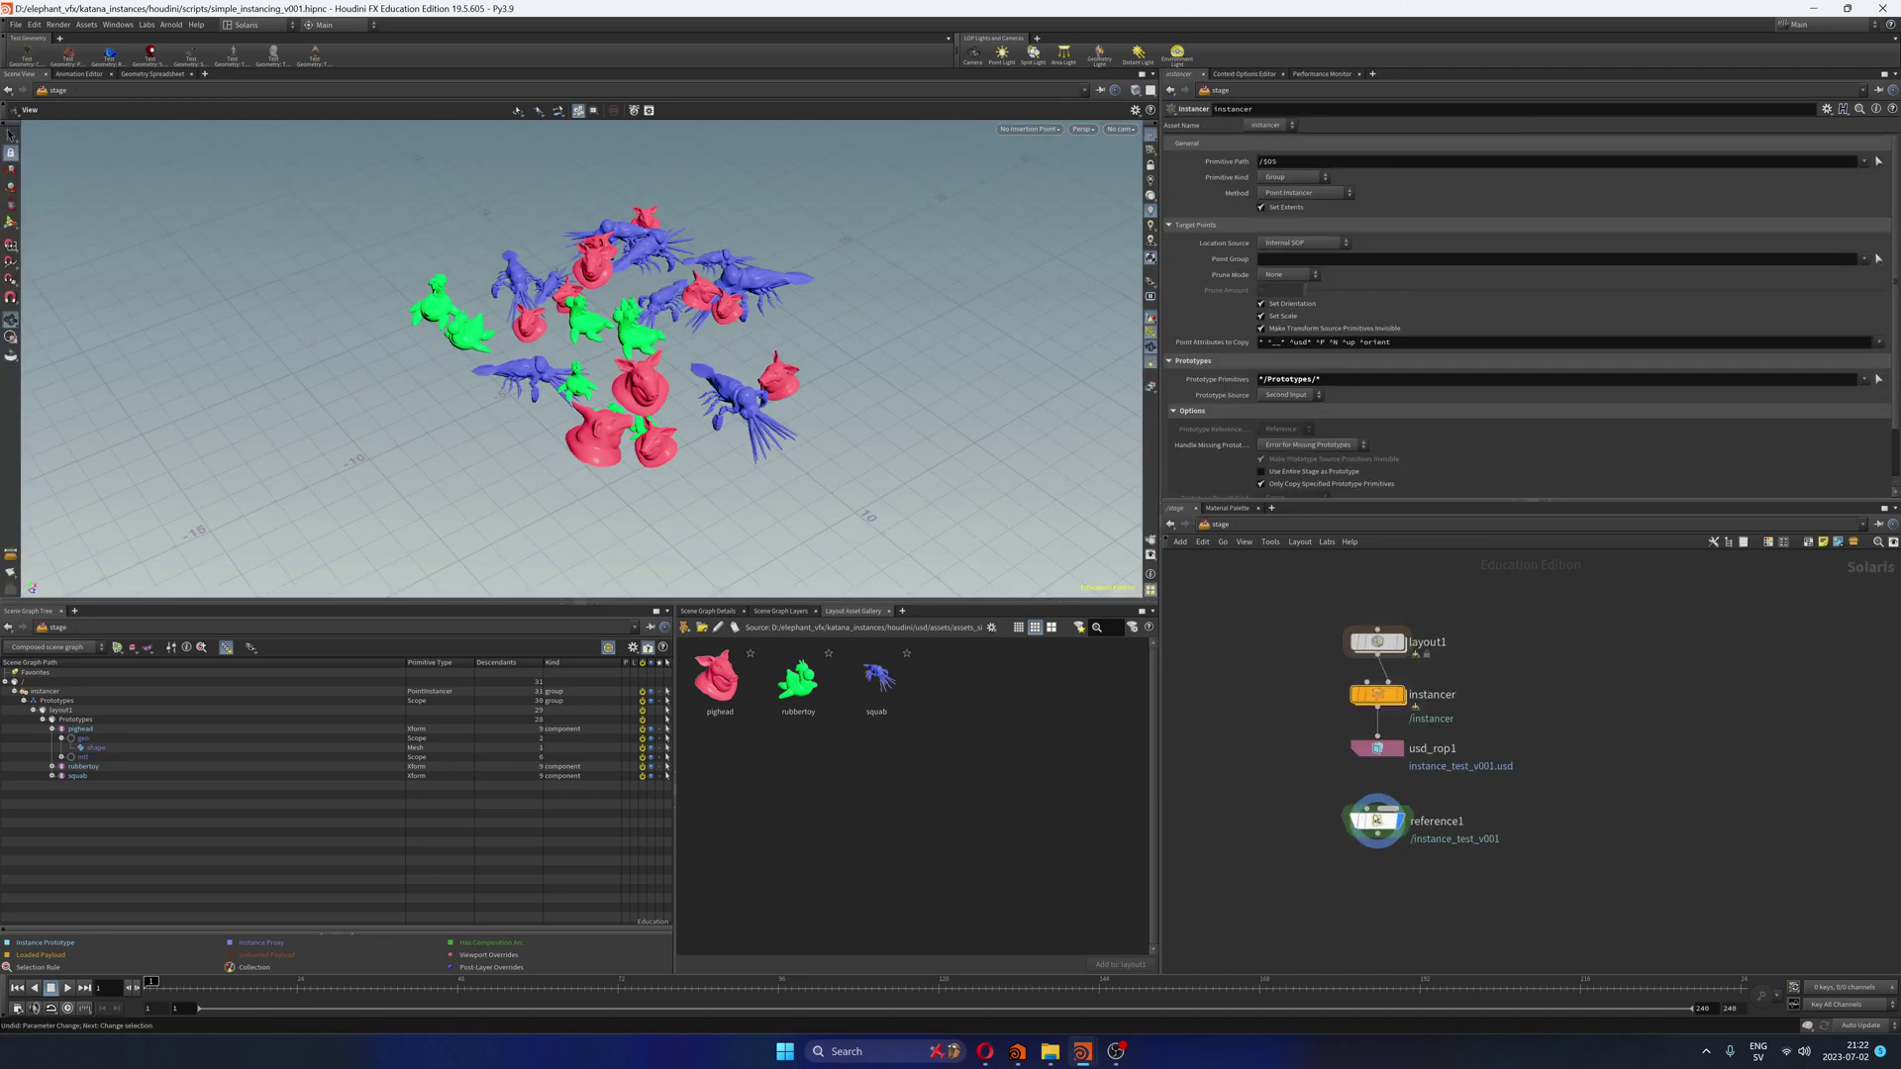
Step: Show reference1's settings, look over its instances and highlight instance_test_v001.usd in the file pattern
click(1377, 821)
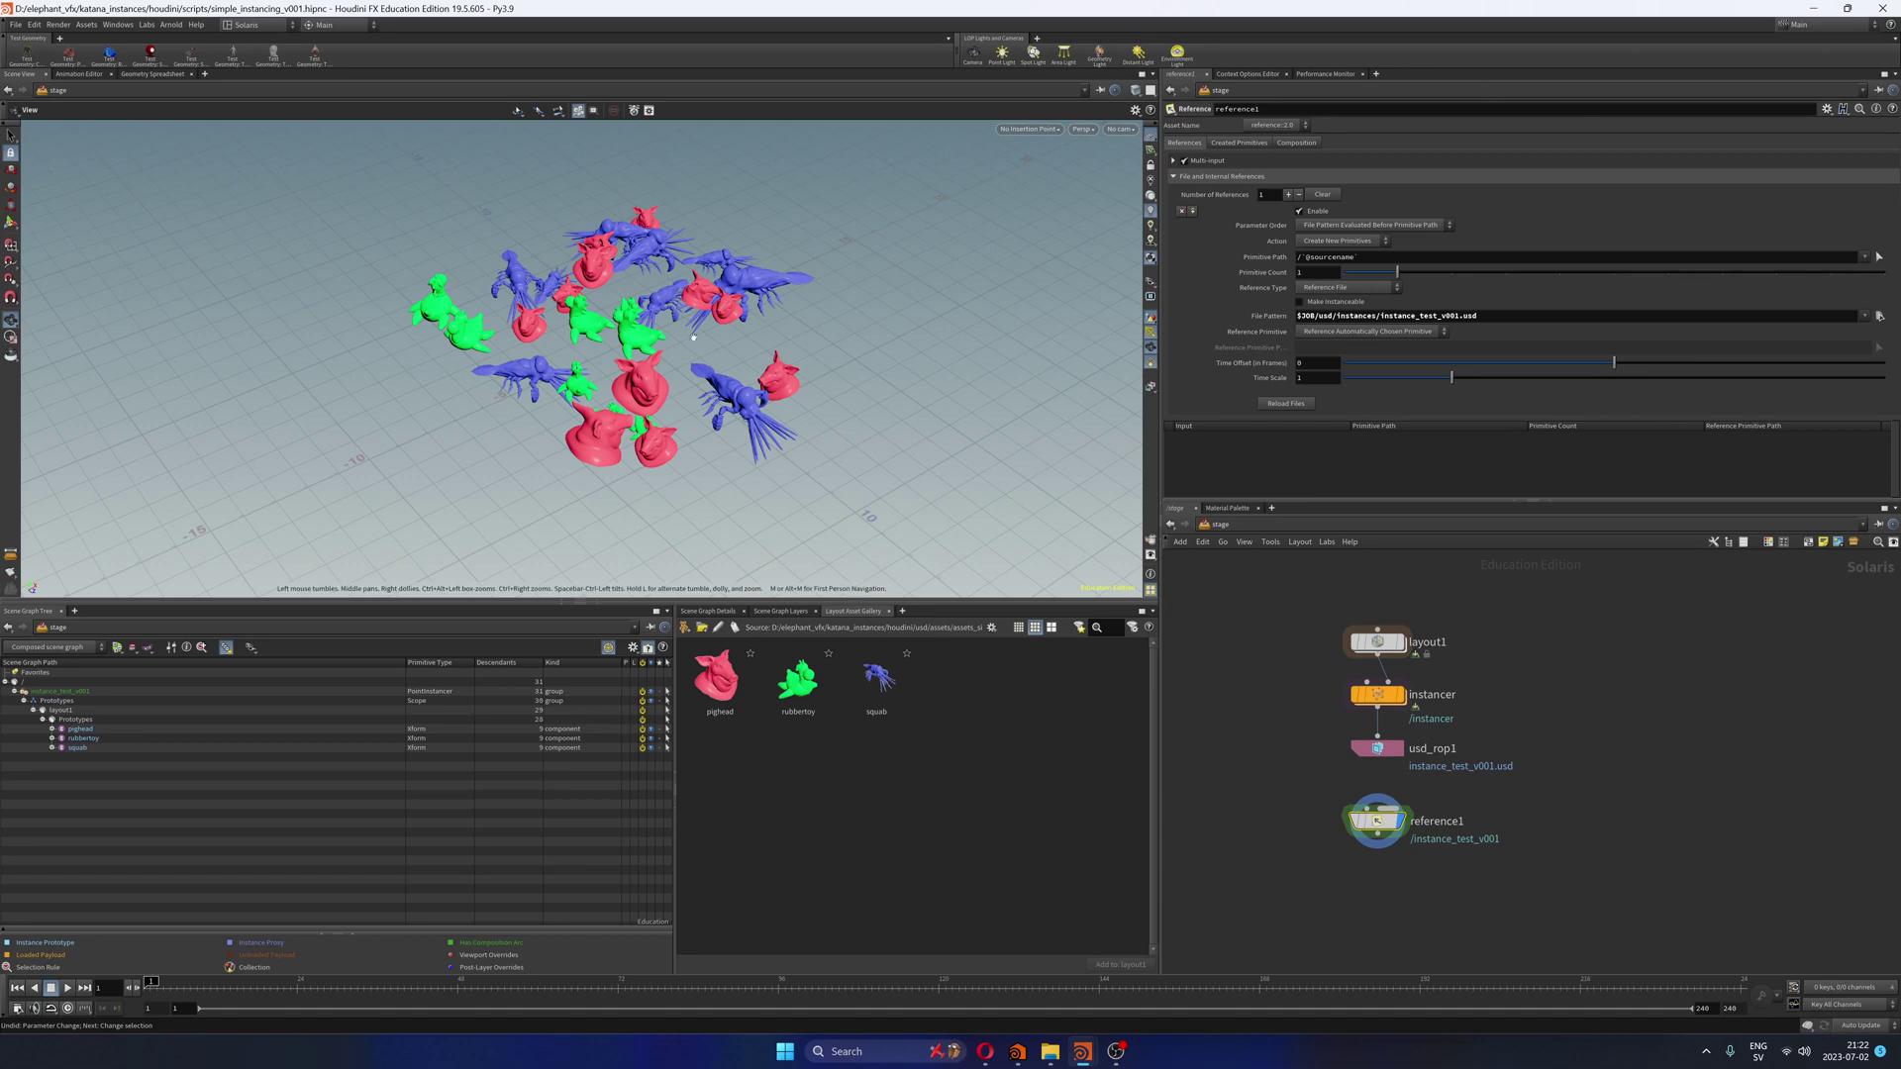
drag(671, 335, 736, 318)
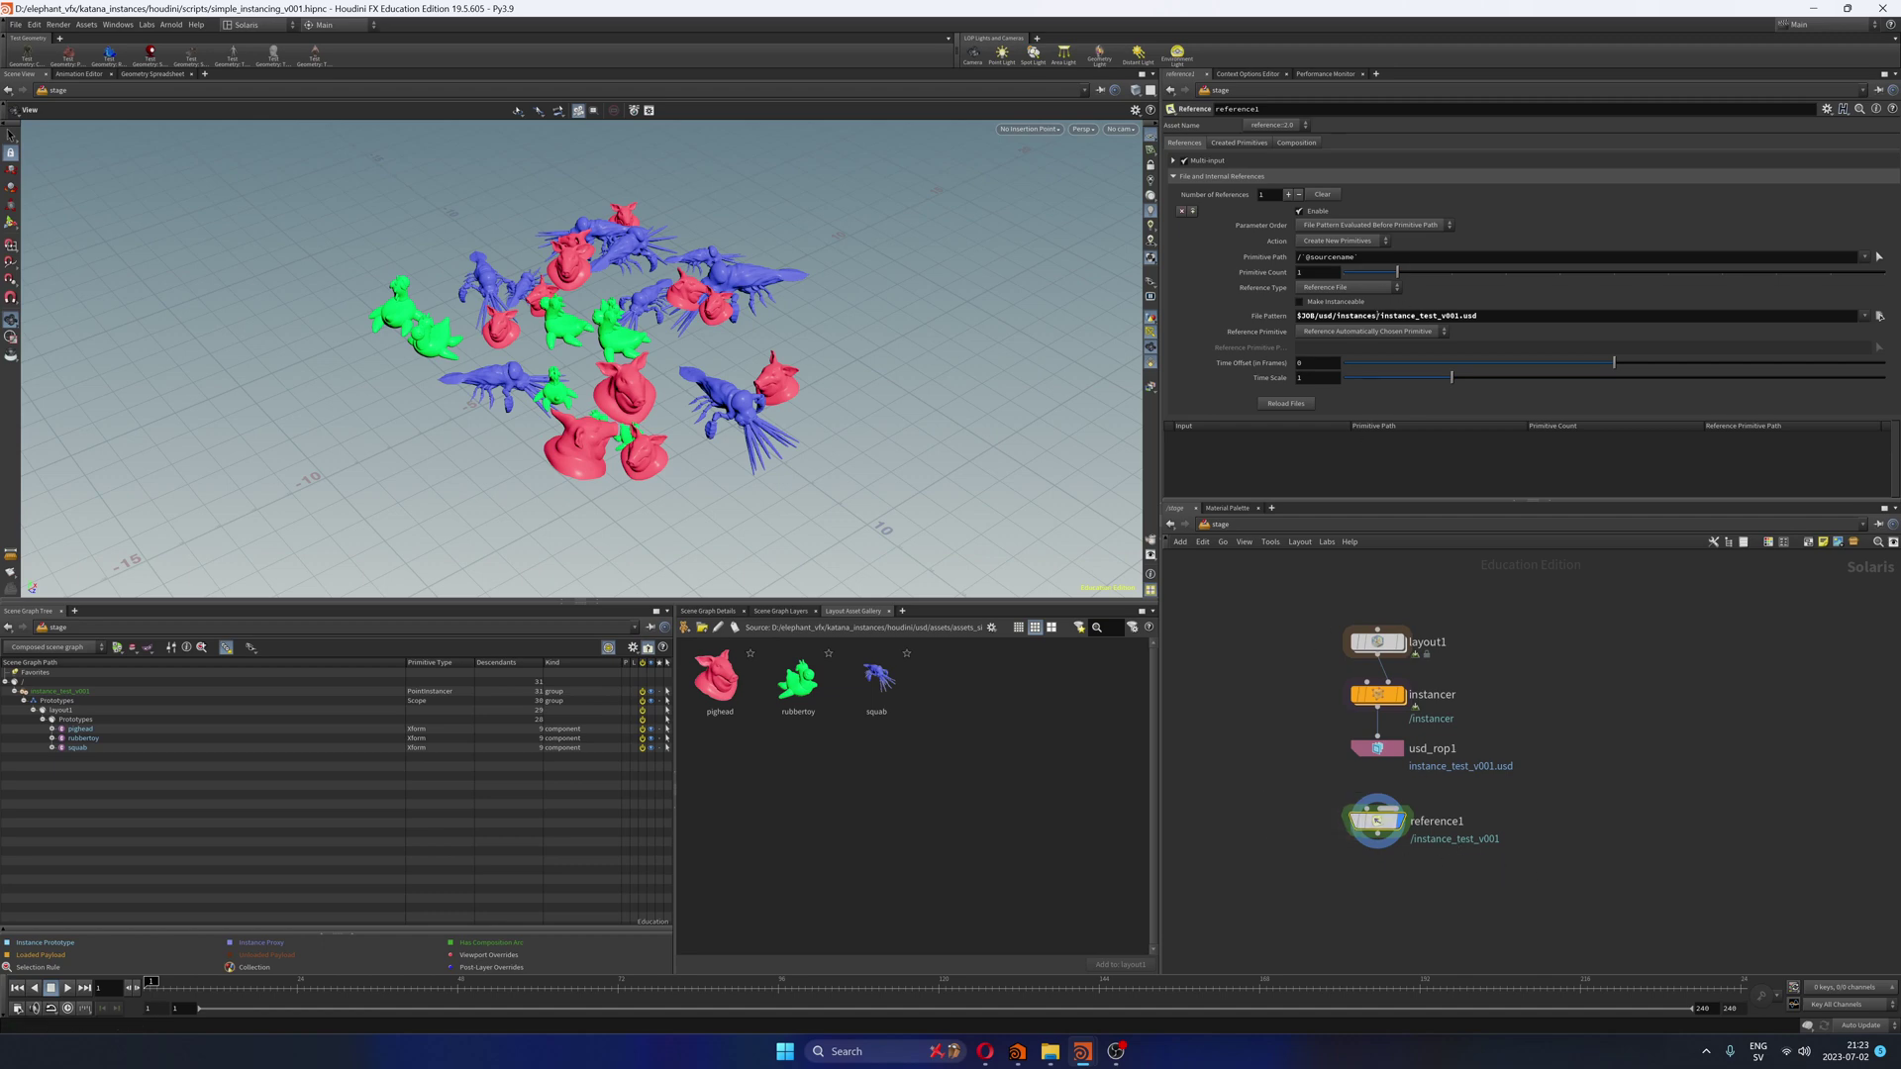
click(1383, 315)
drag(1383, 315, 1568, 314)
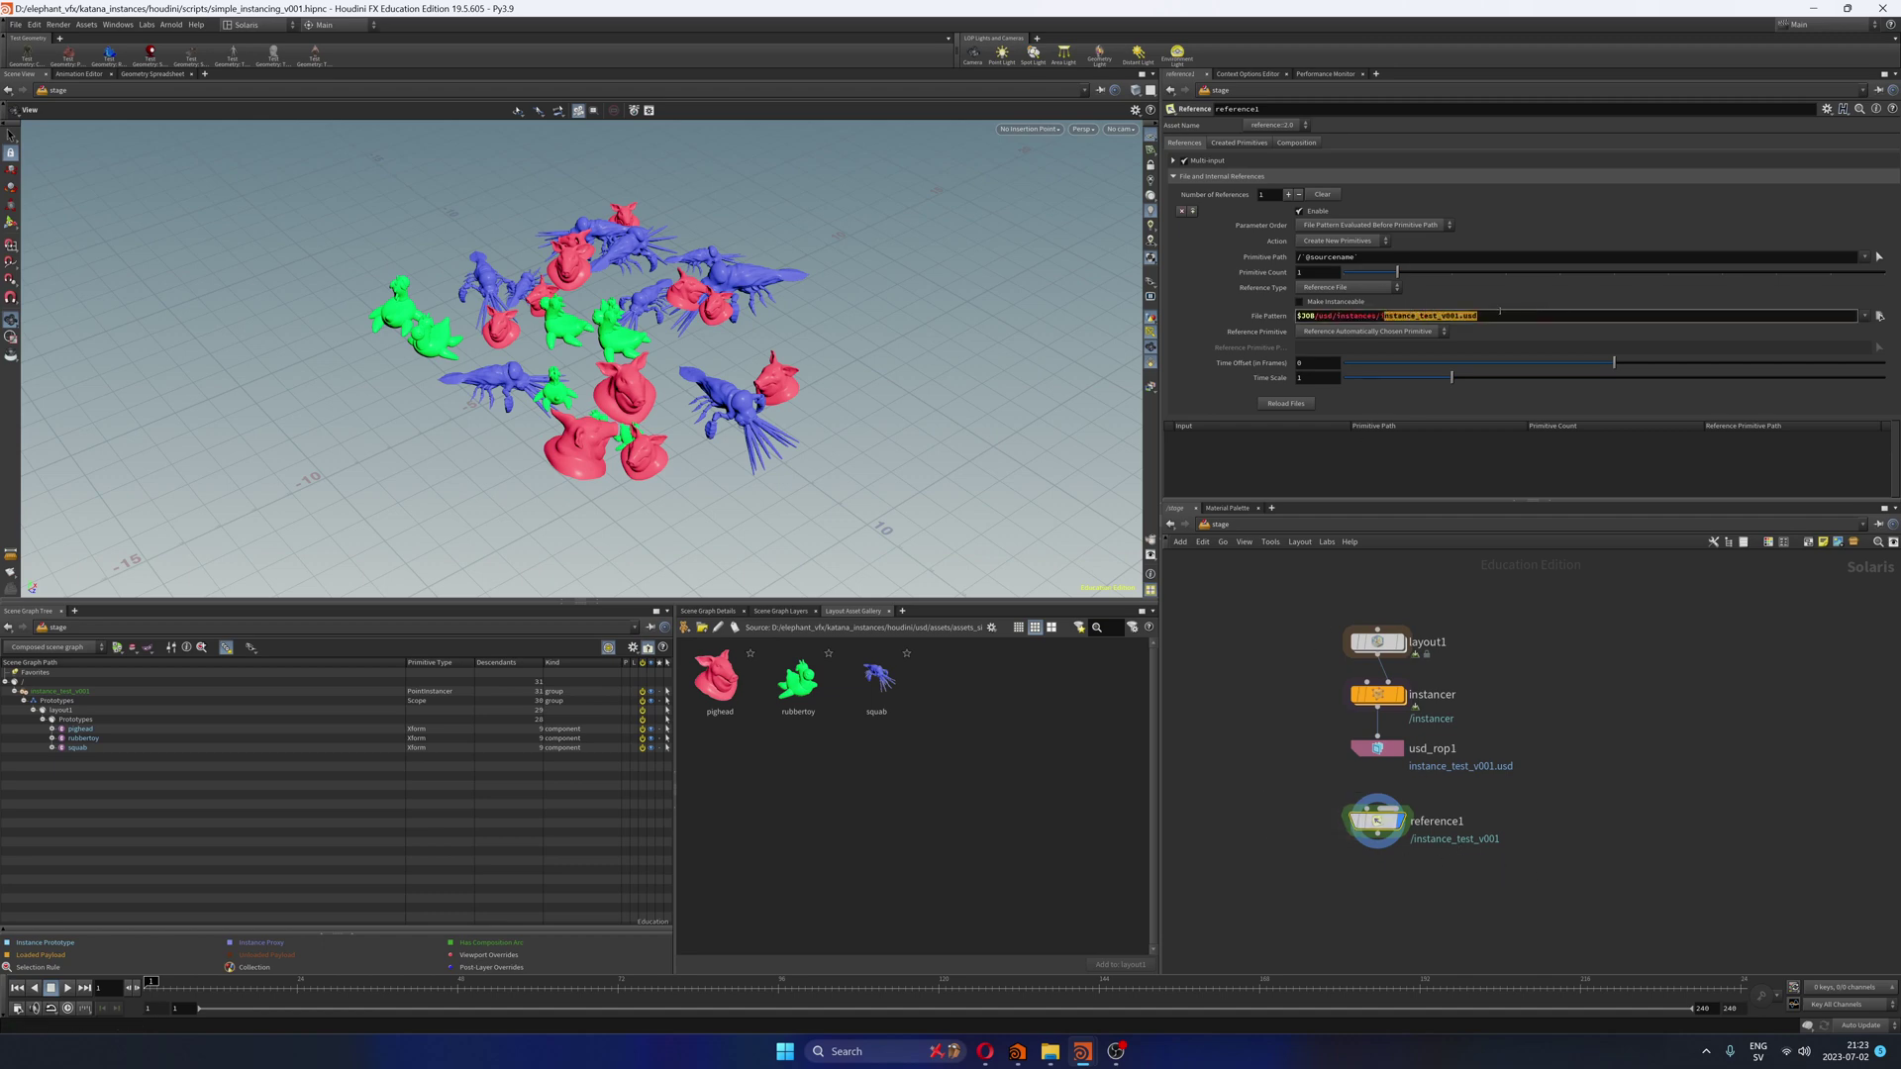
click(1500, 312)
Step: Switch to Katana, look over the node graph and show the CameraCreate2 parameters
click(1289, 1061)
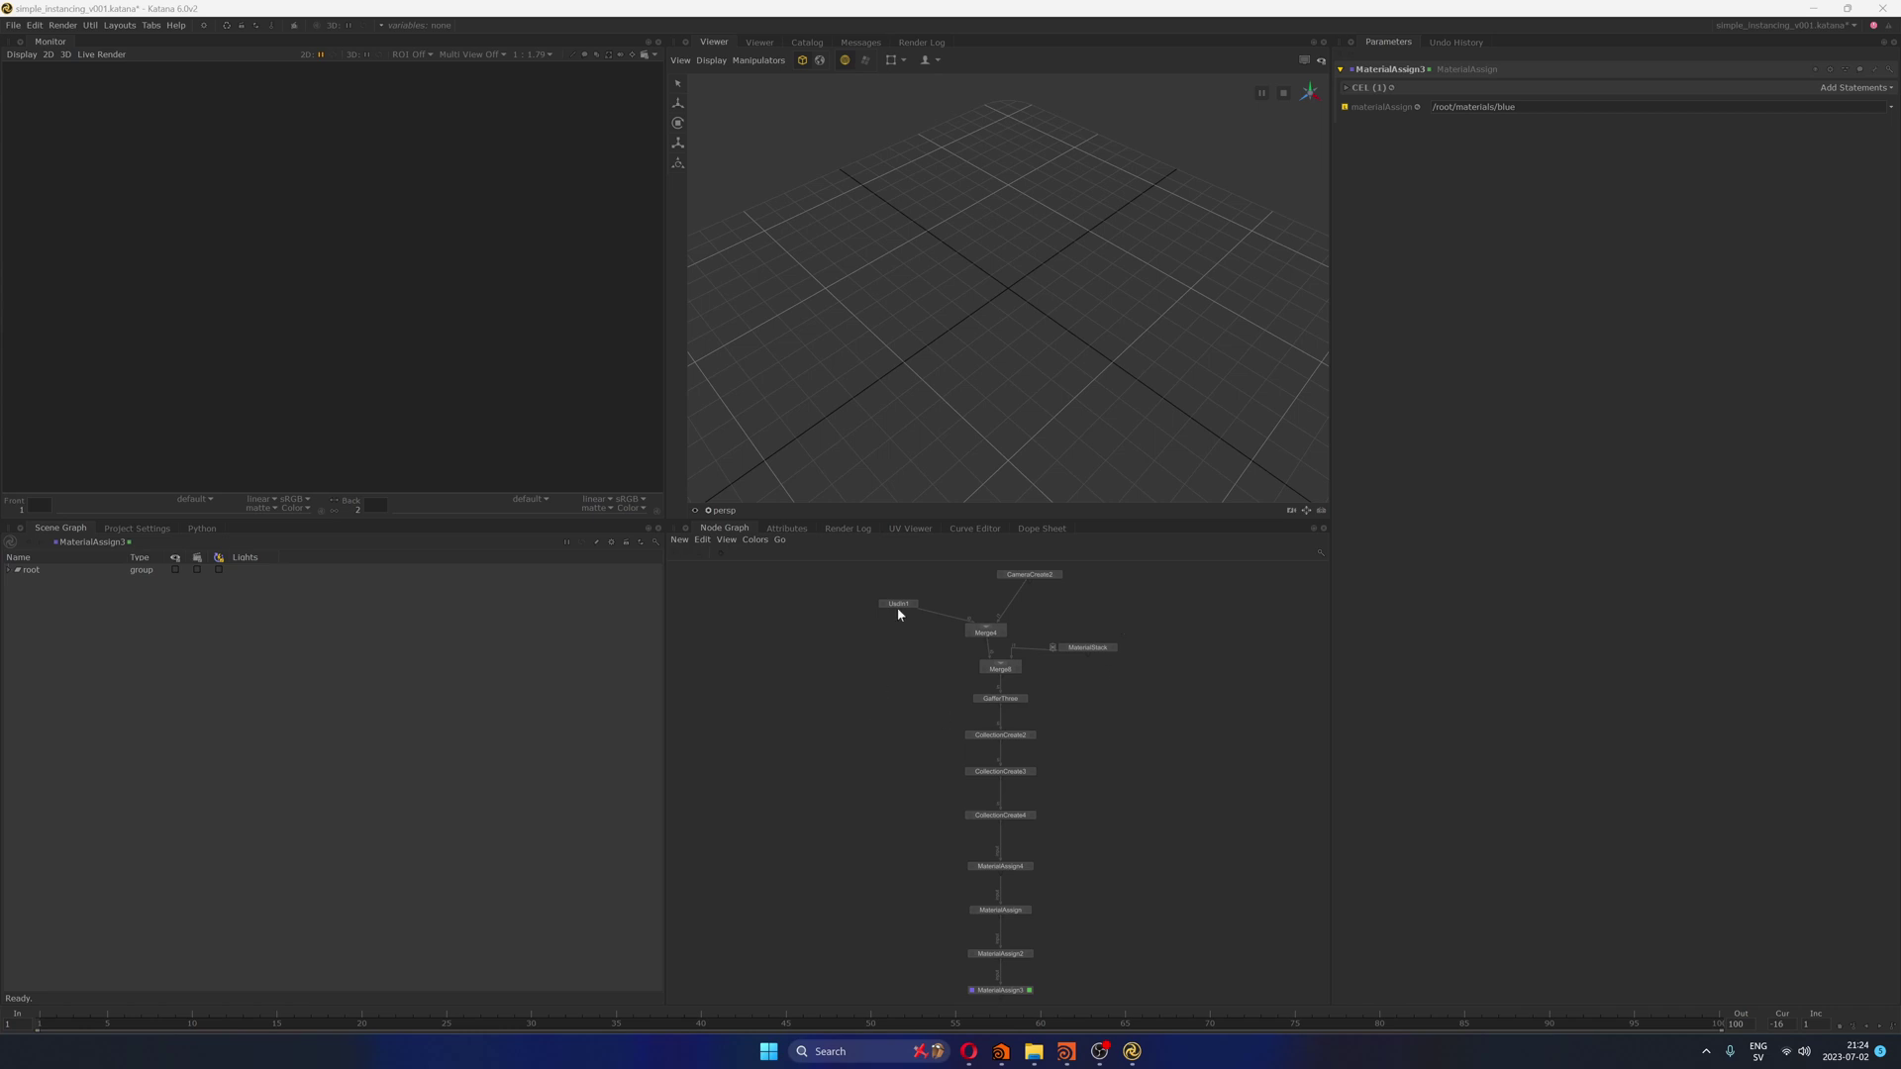
drag(823, 567, 1174, 993)
drag(1168, 855, 1195, 913)
scroll(1065, 668, up, 4)
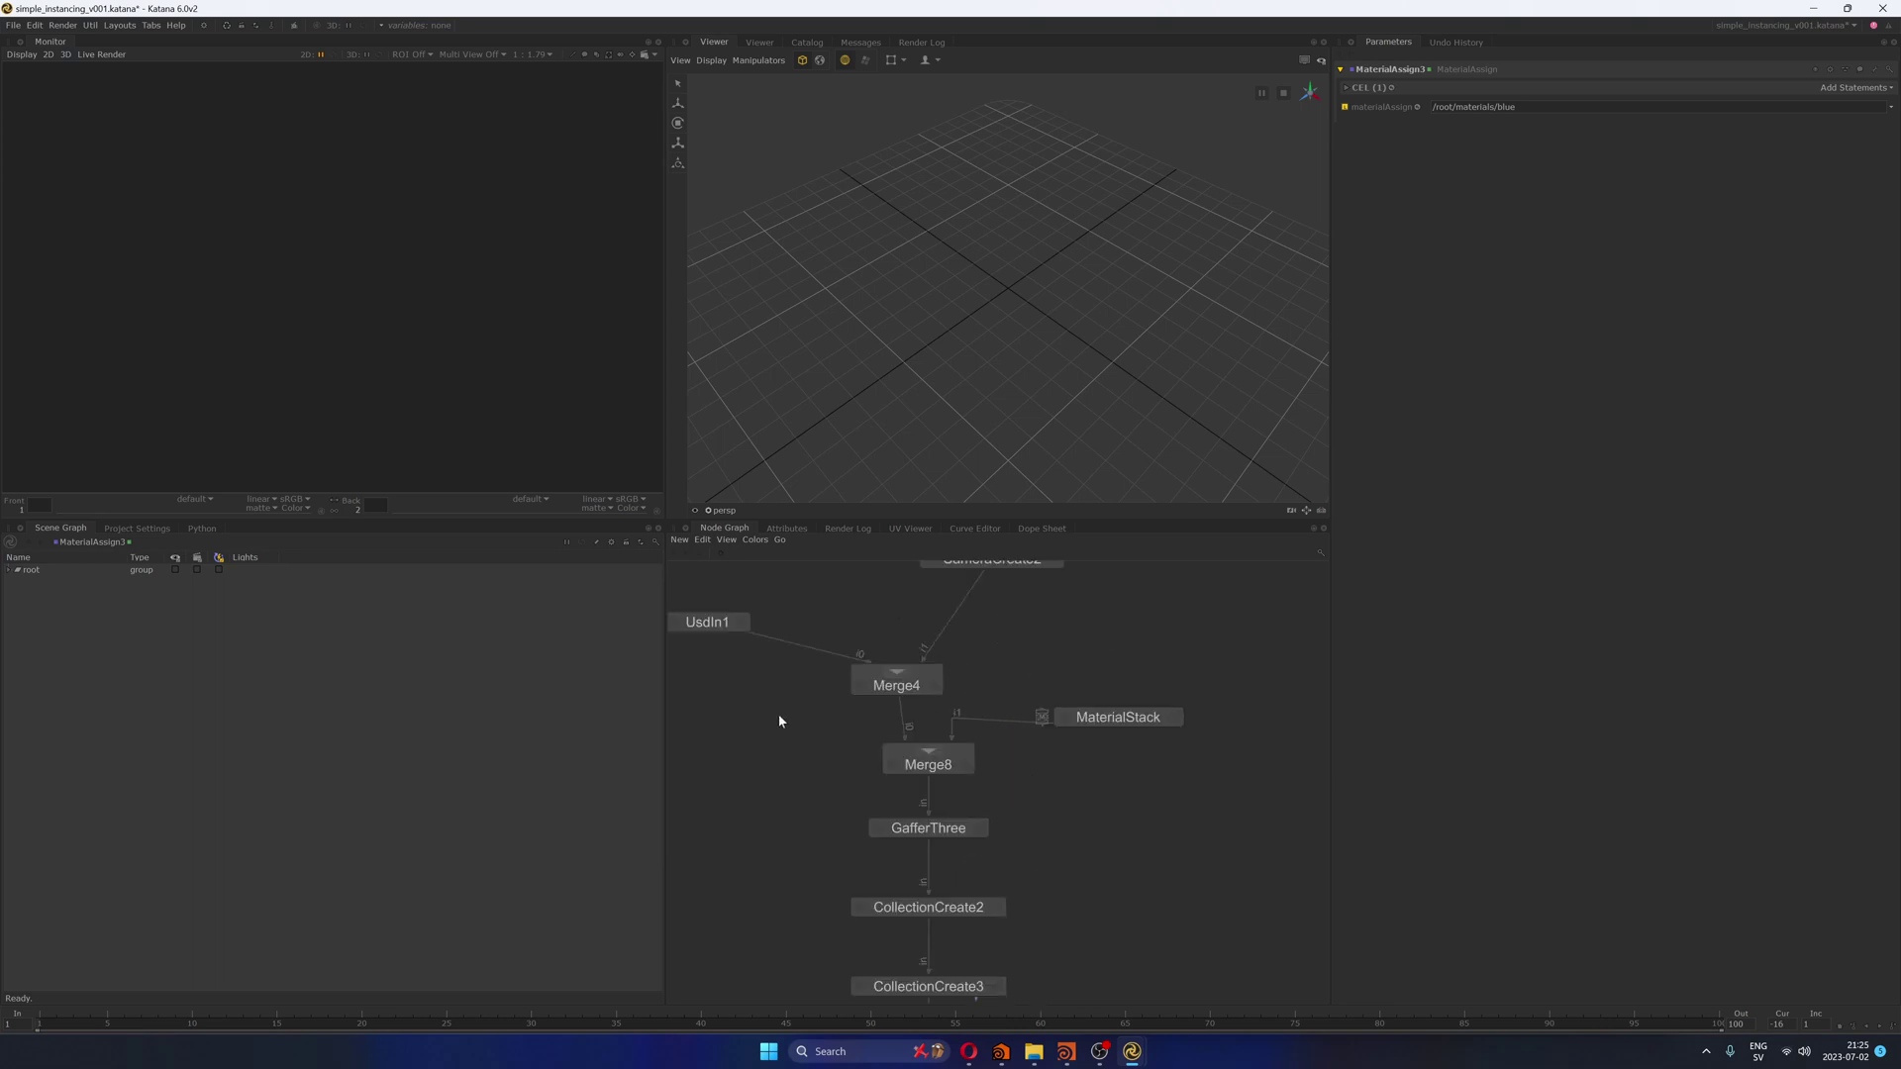
middle_drag(762, 715, 930, 809)
click(1226, 657)
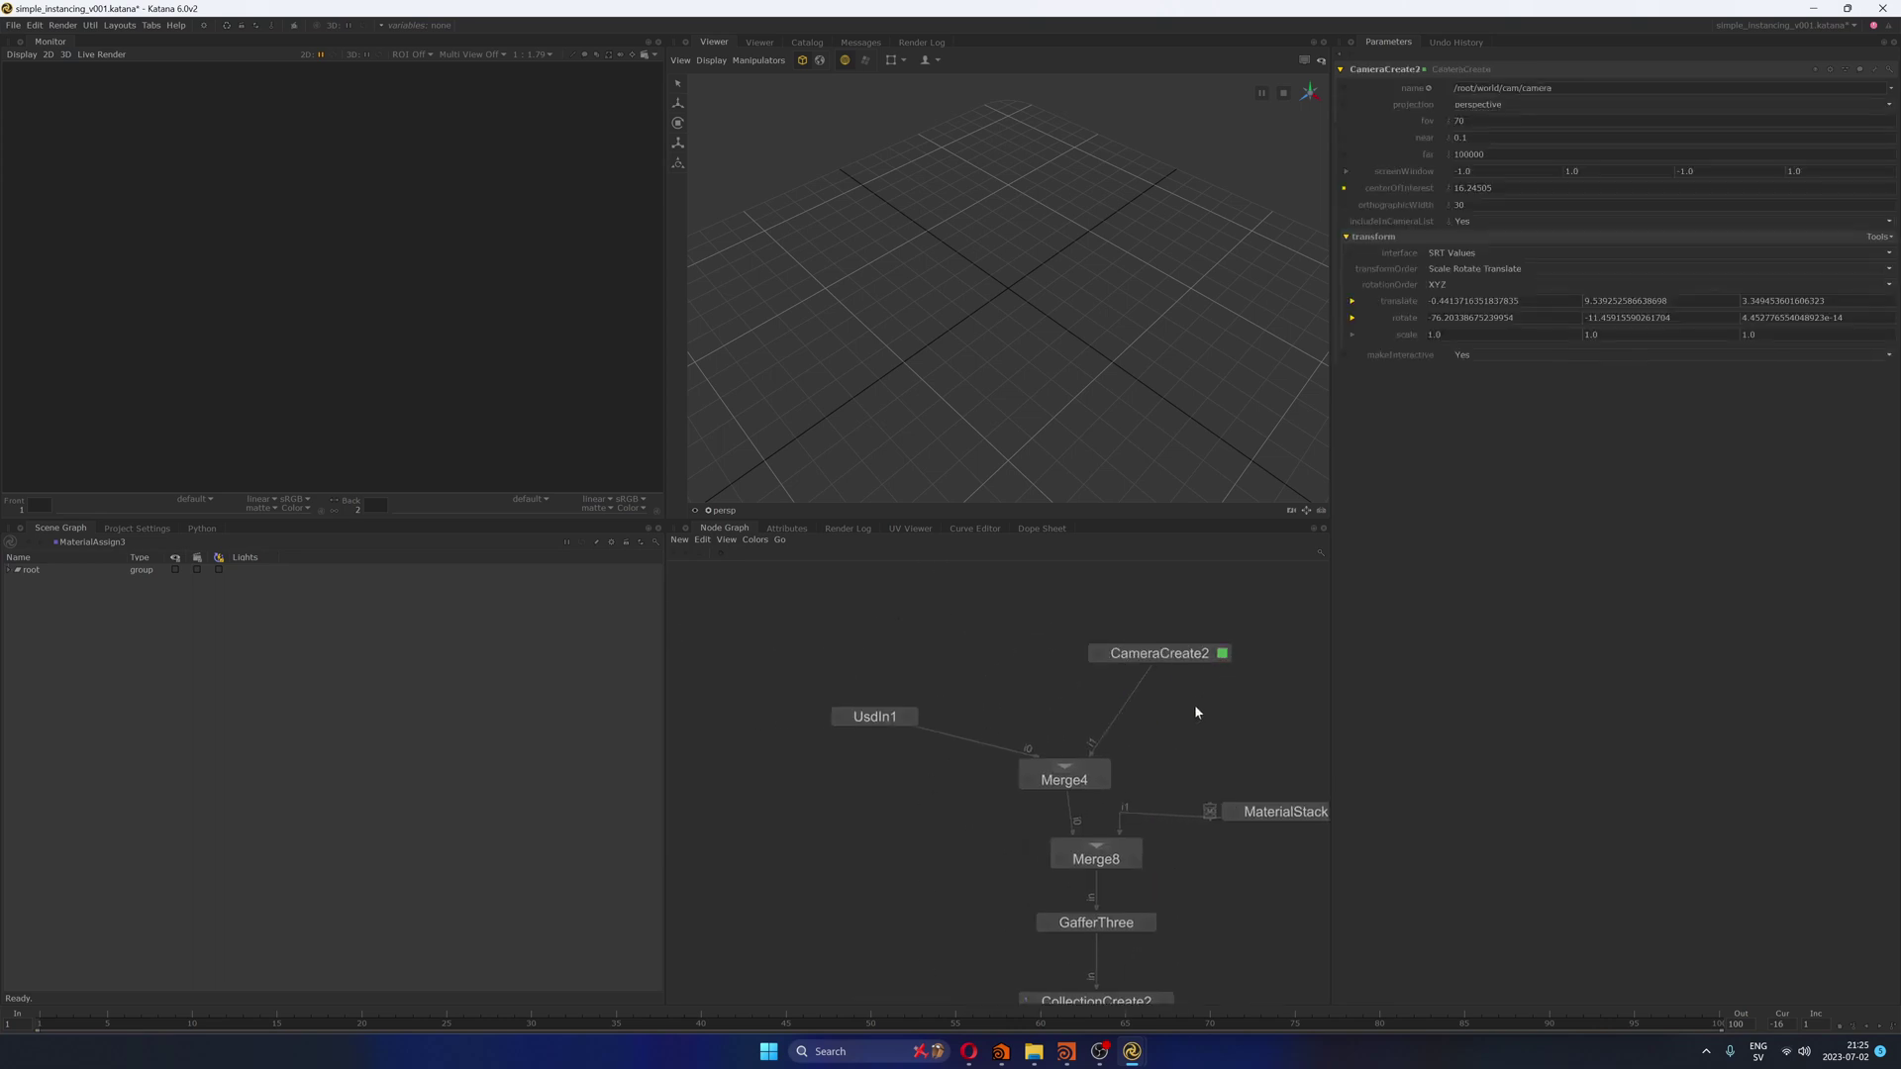
Step: Show the UsdIn1 parameters, highlight the instance_test_v001.usd file name and view the scene at that node
middle_drag(1125, 744, 1047, 654)
mouse_move(793, 635)
mouse_down()
mouse_move(764, 618)
mouse_move(793, 619)
mouse_up()
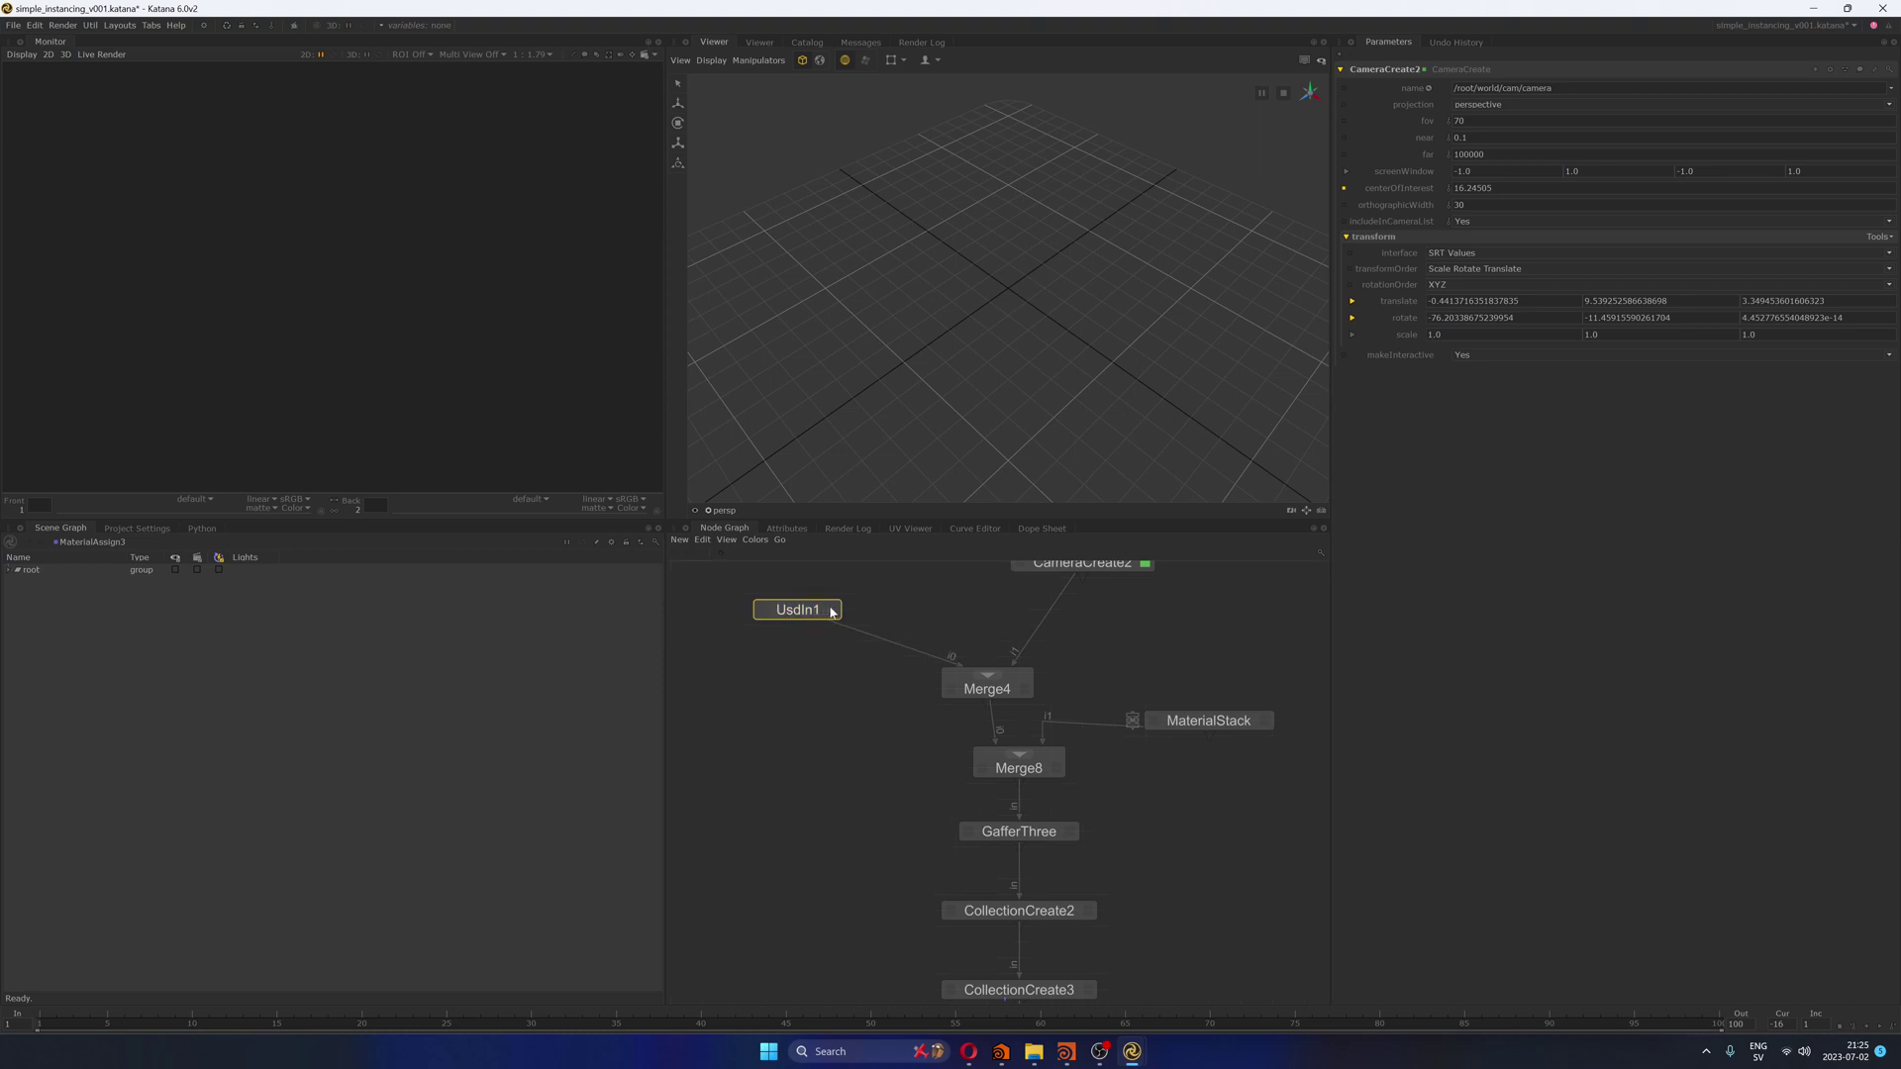
click(832, 610)
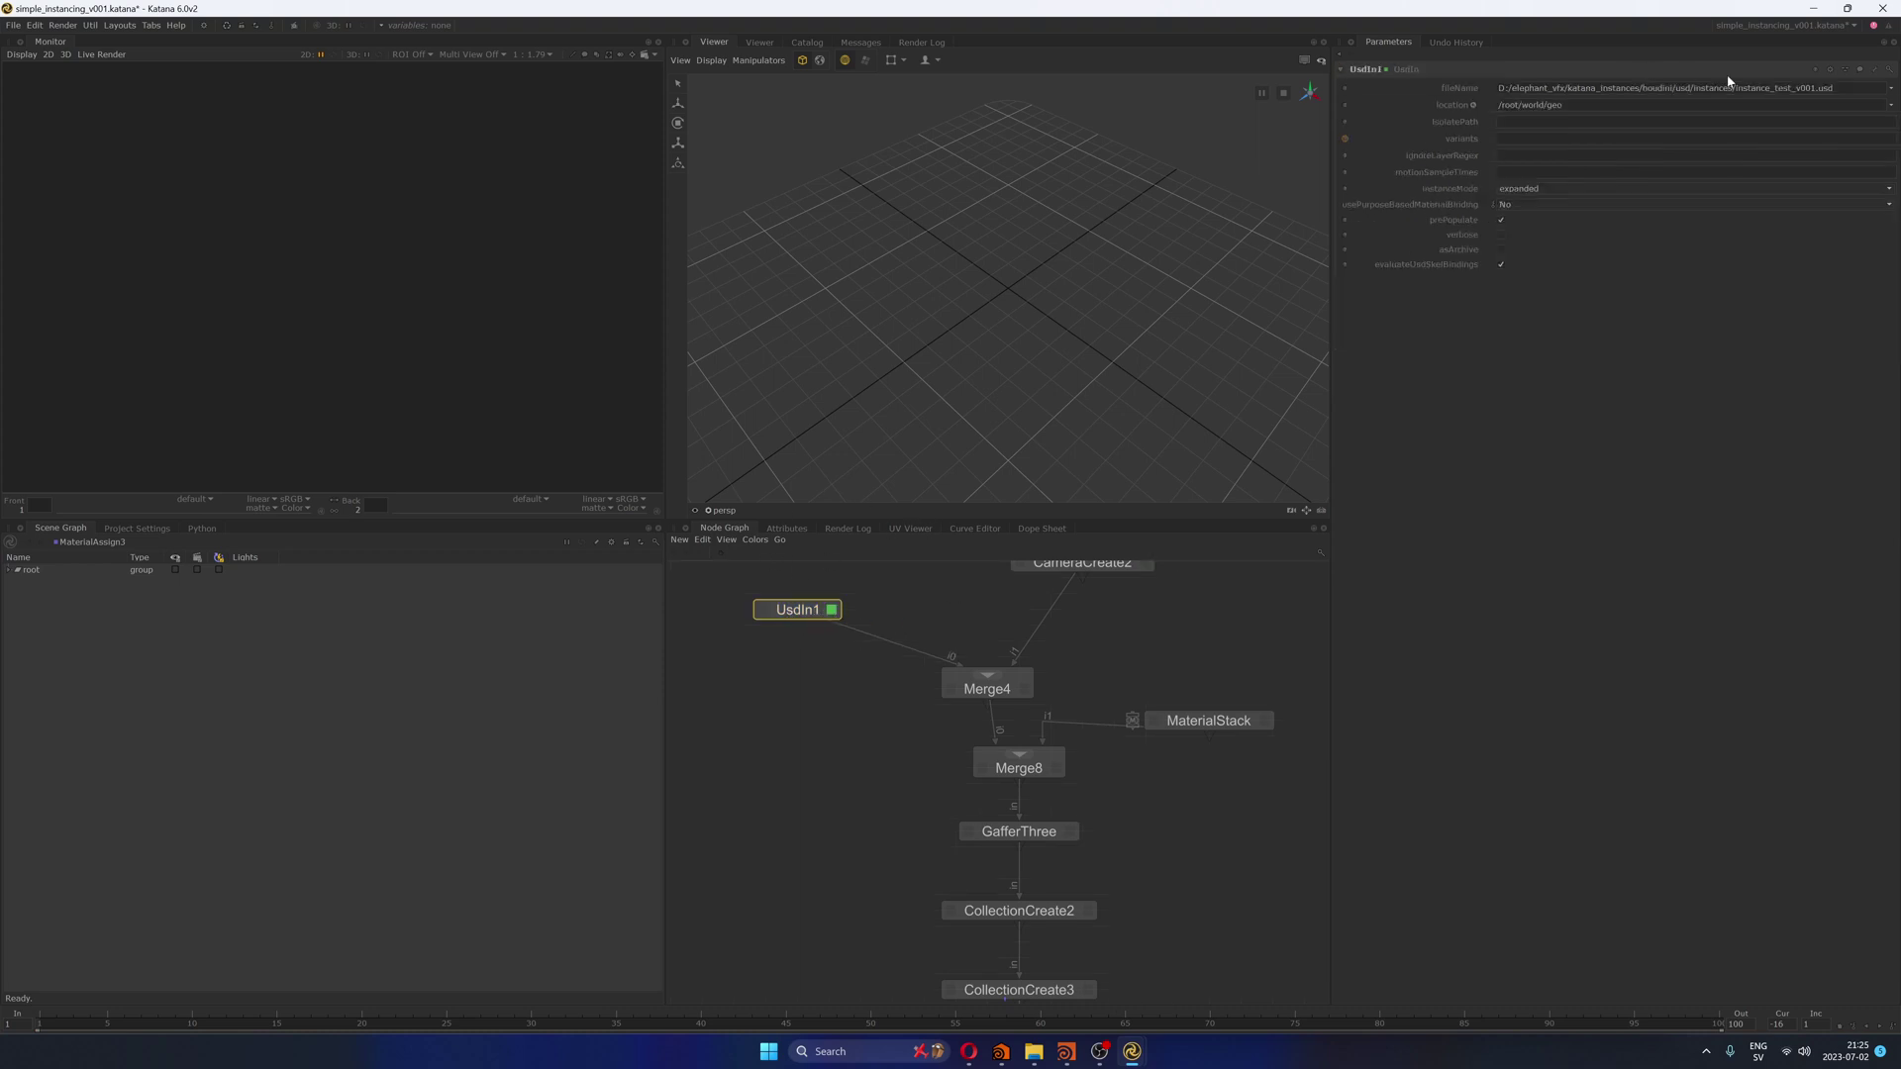
drag(1834, 88, 1738, 88)
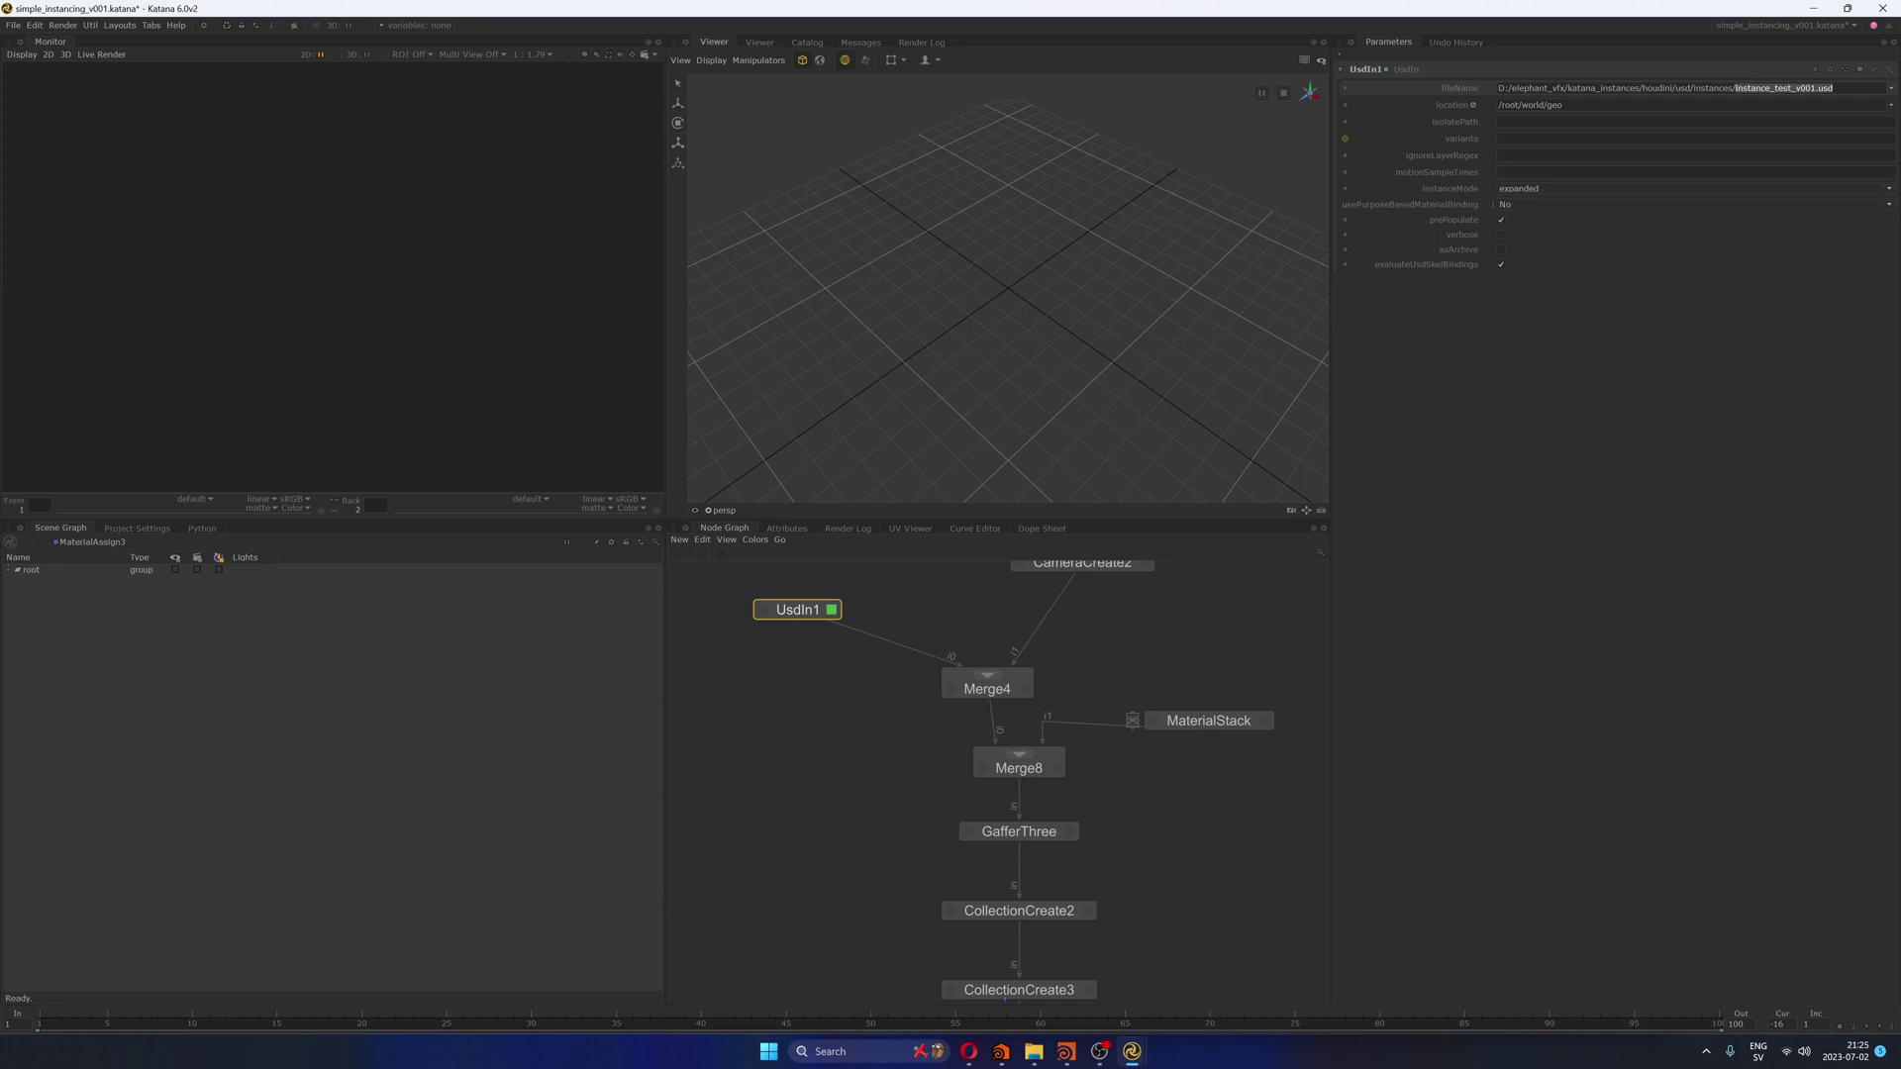
click(766, 611)
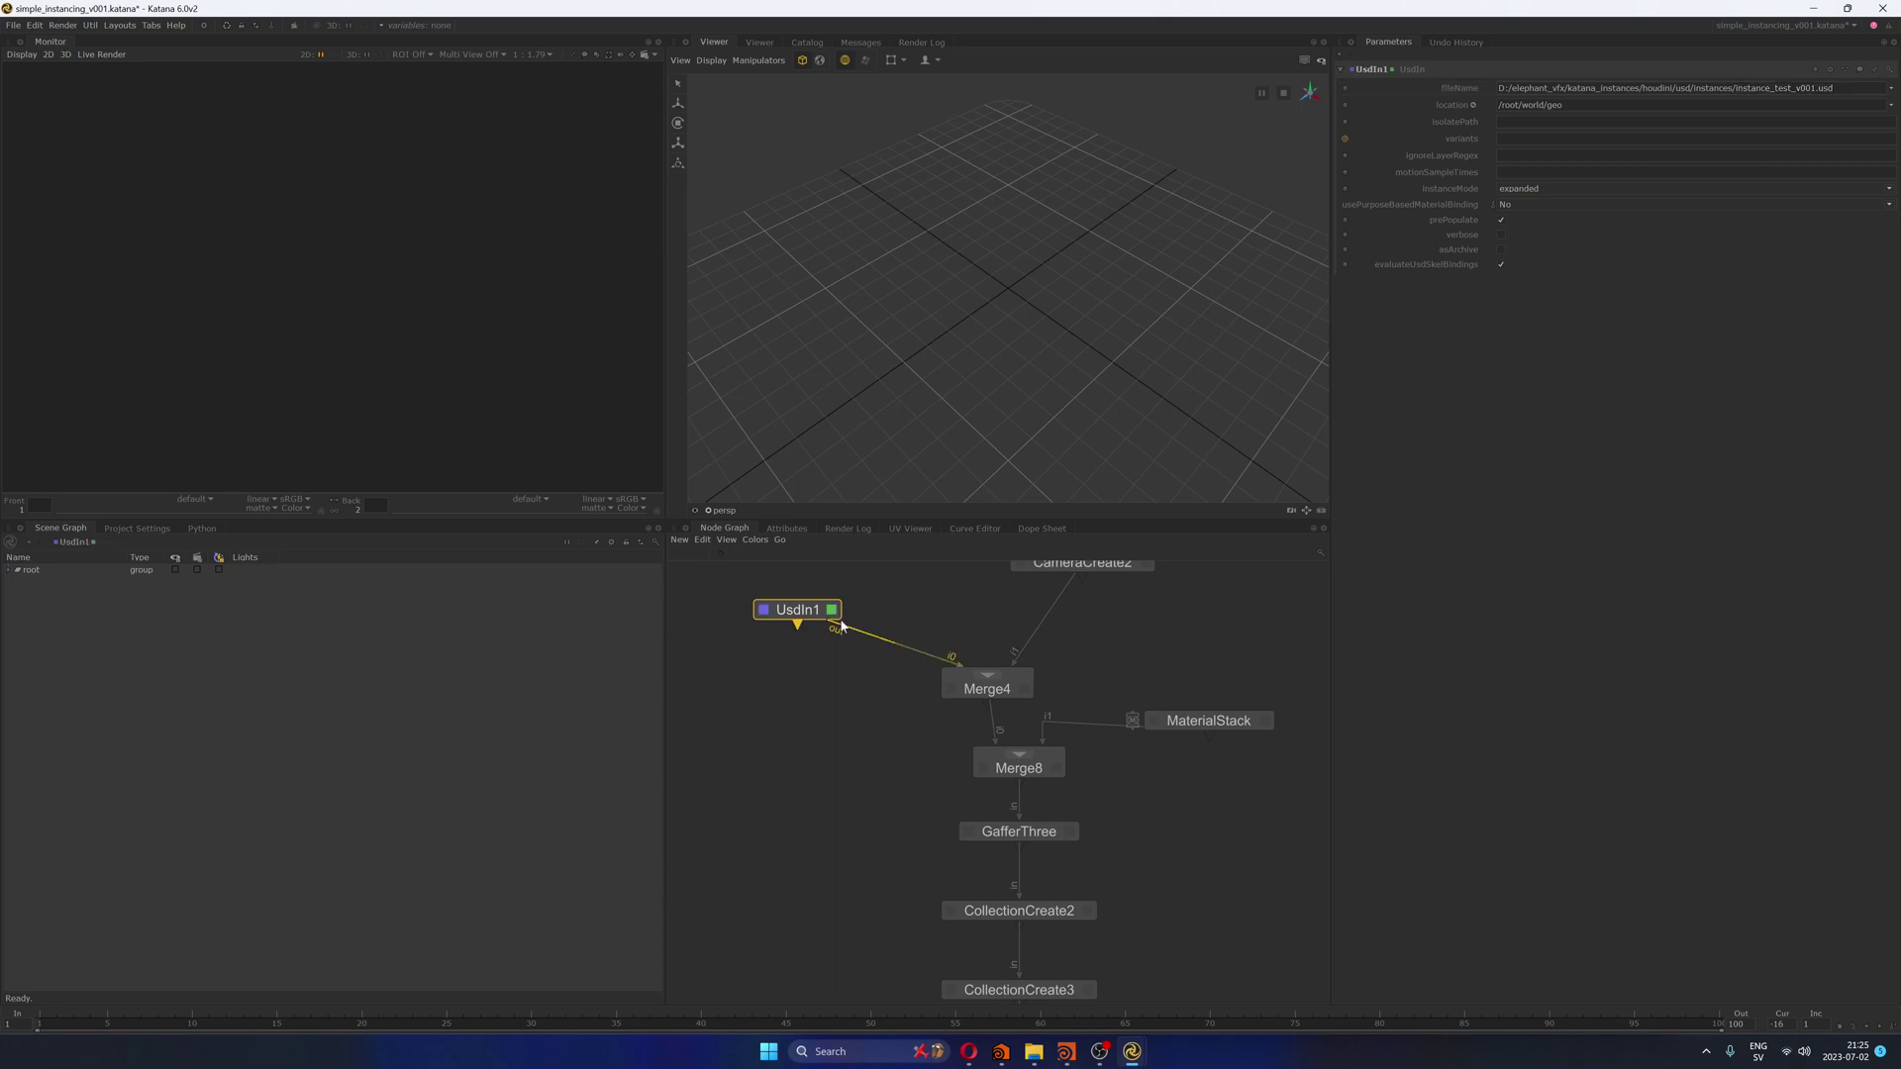
Step: Show Merge4's parameters, view the scene at that node and look through /root/world/cam/camera
click(1025, 689)
click(951, 689)
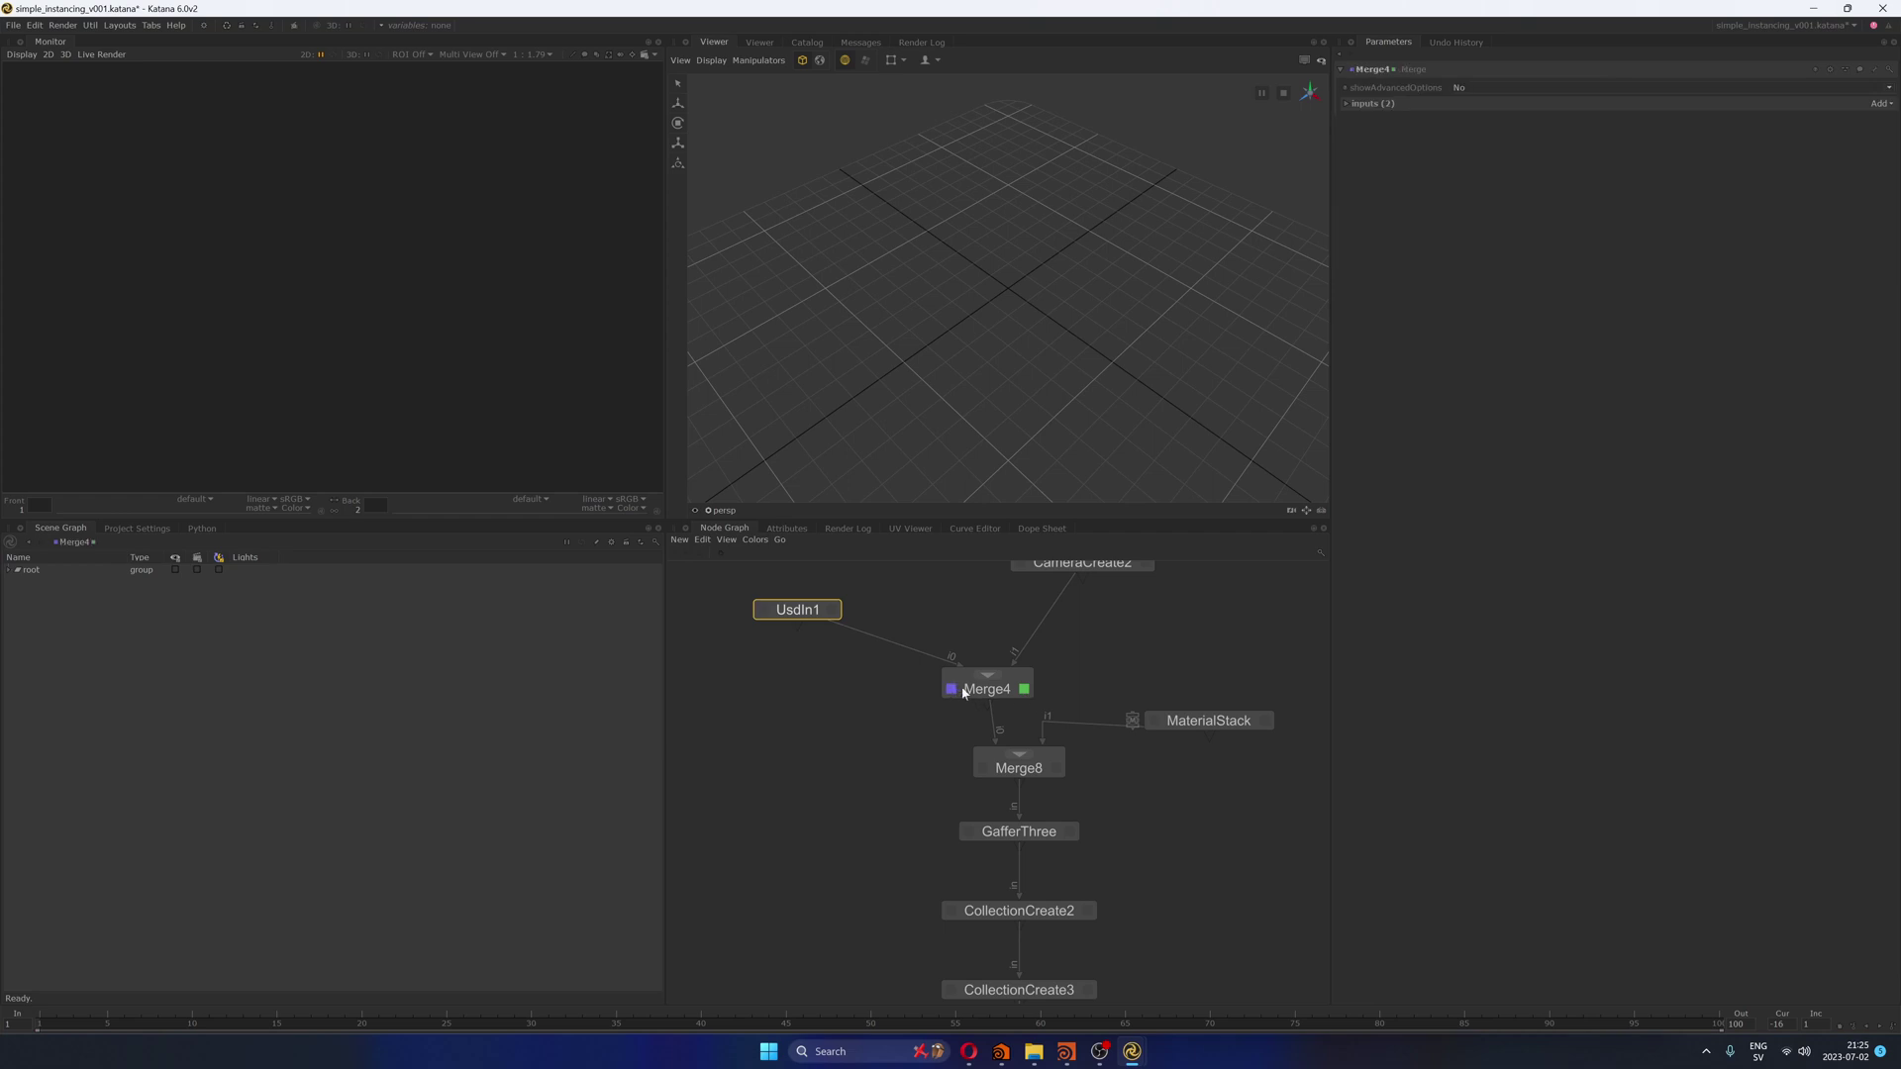
click(752, 510)
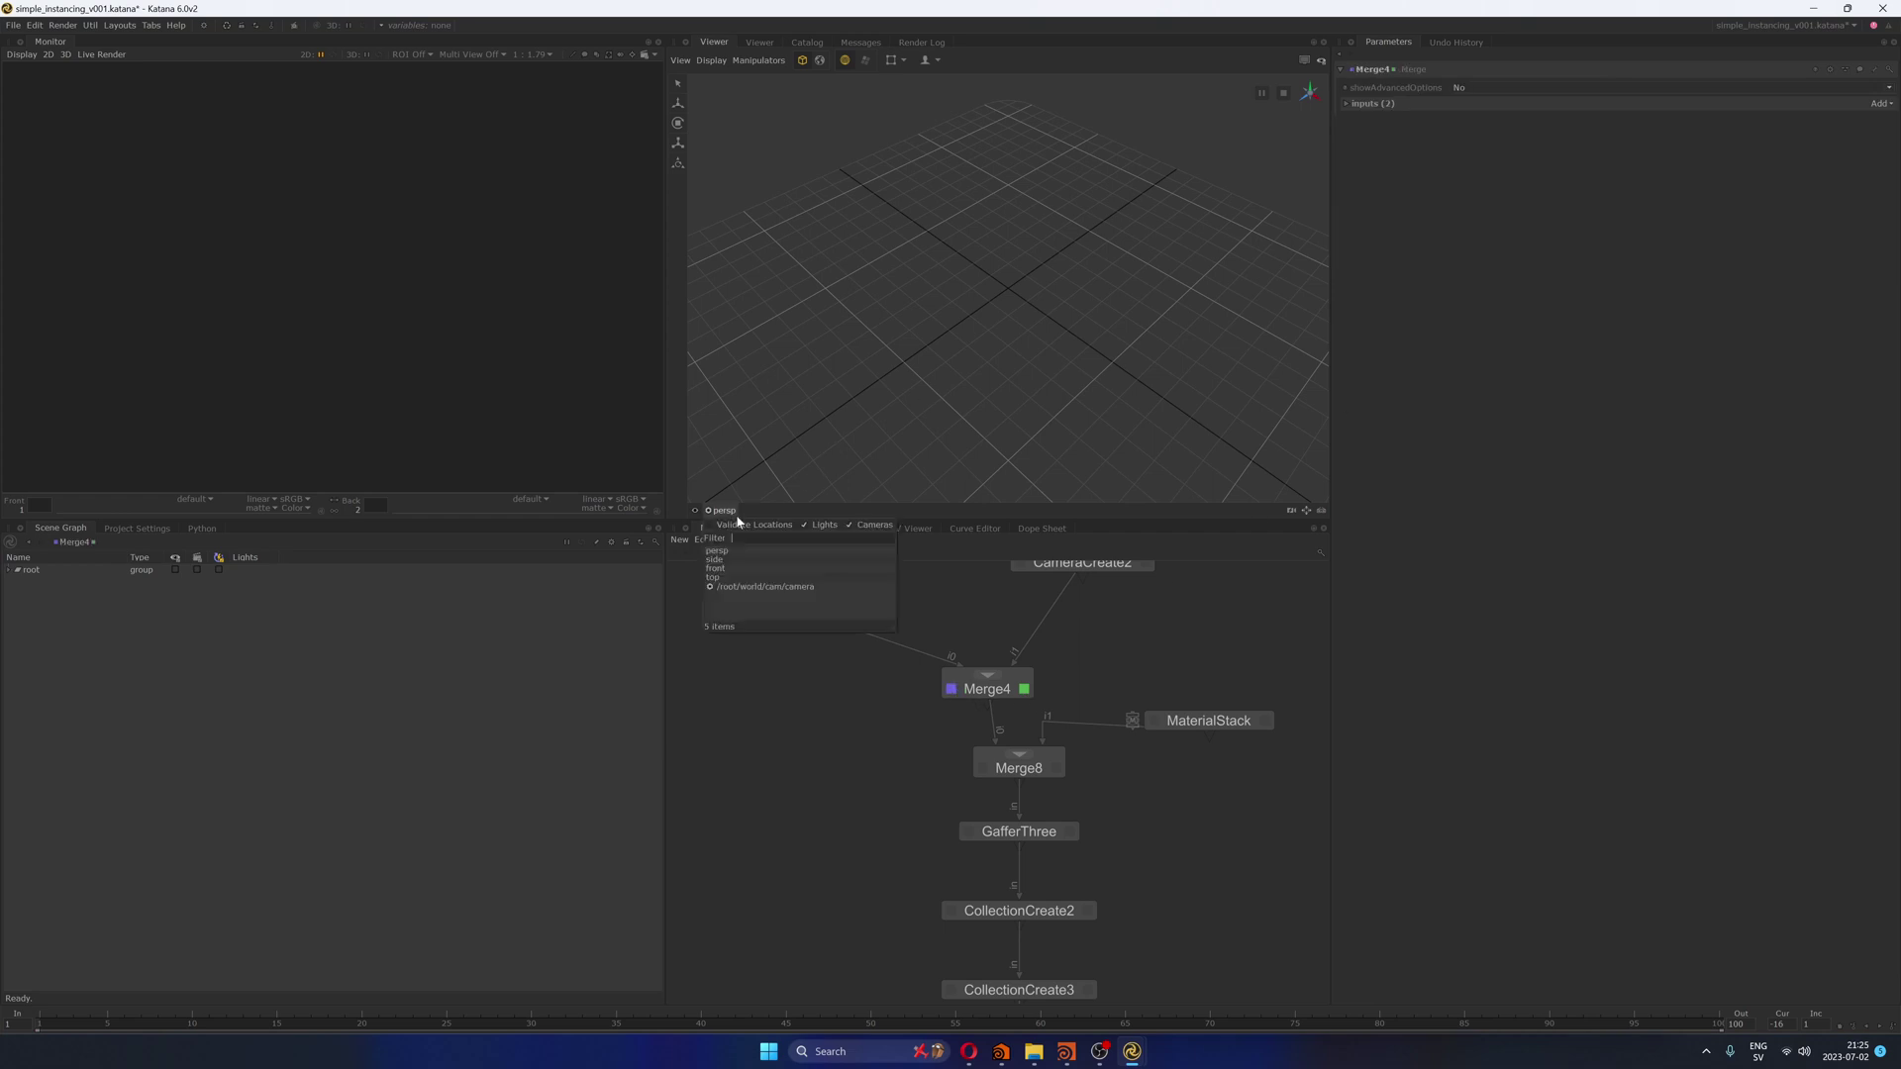
click(818, 587)
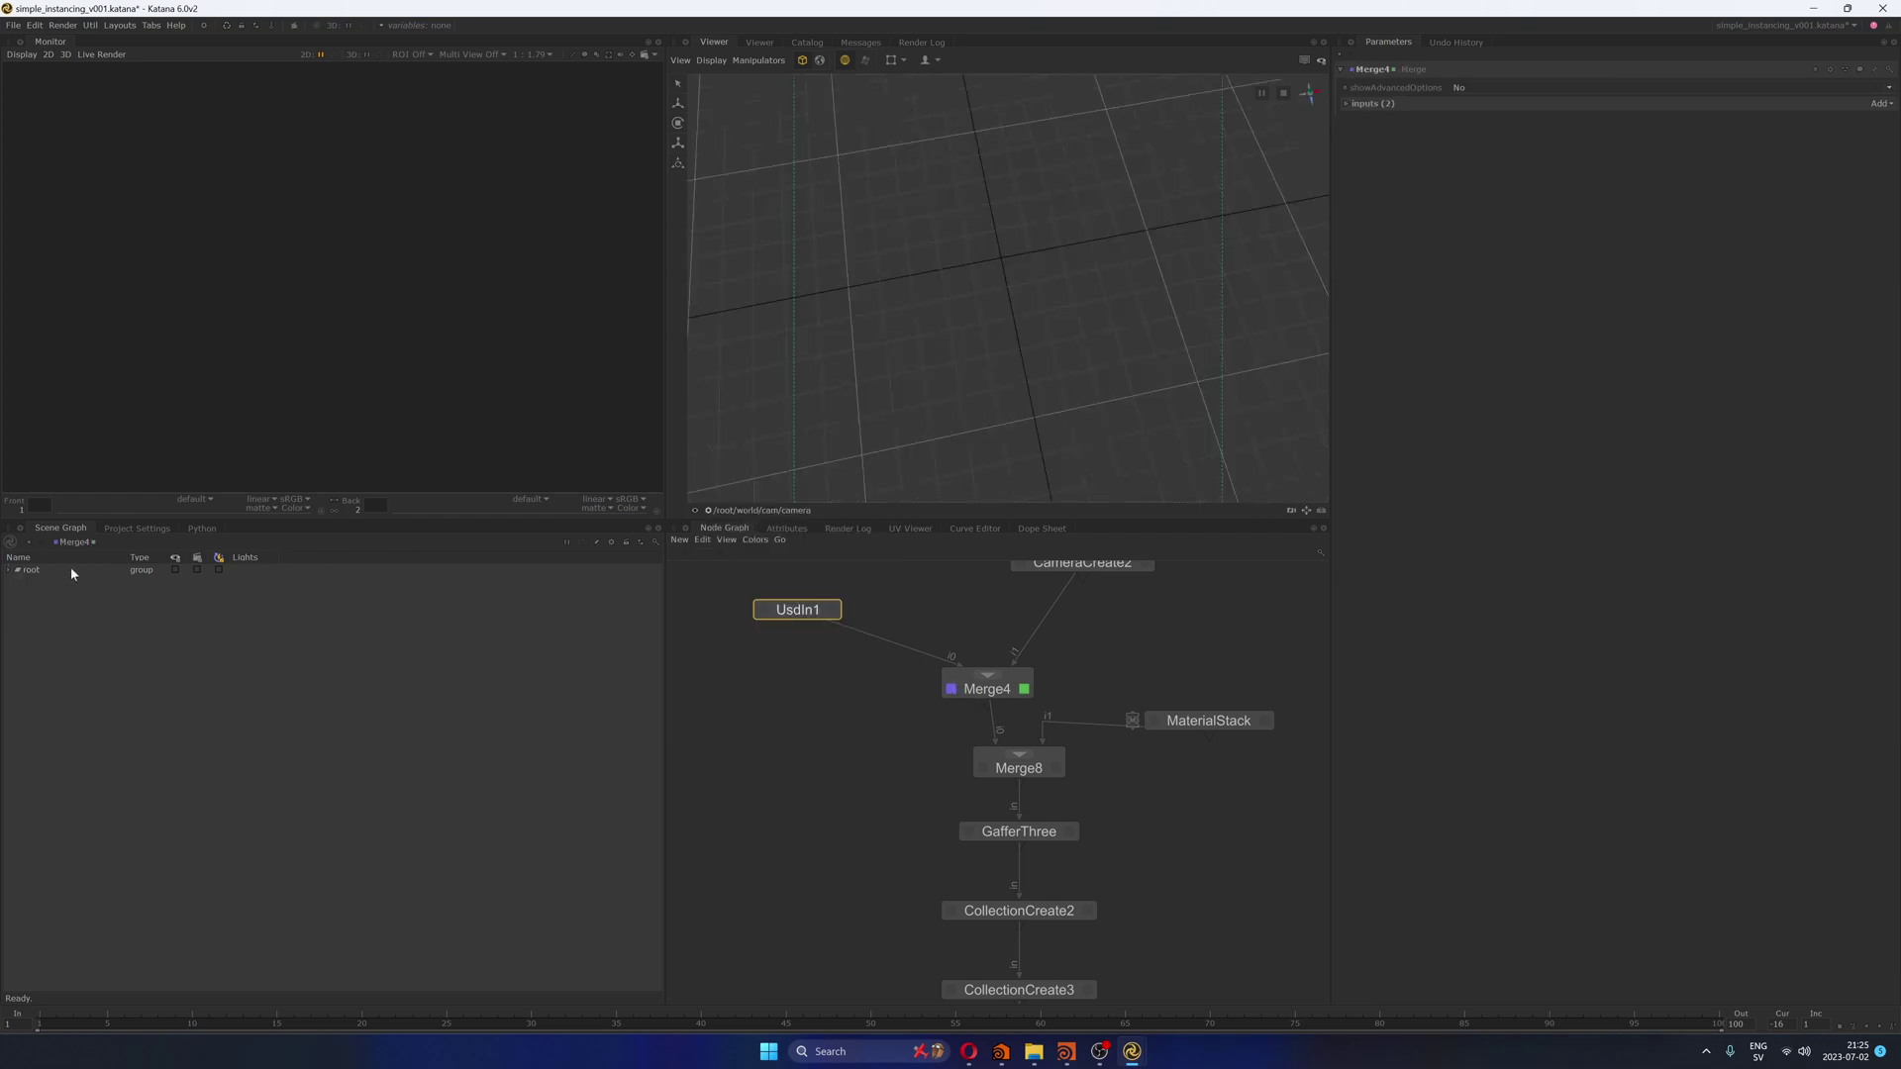
Step: Expand root, world and geo in the scene graph, expand the instancer's full branch and widen the Name column
click(10, 571)
click(18, 582)
click(26, 593)
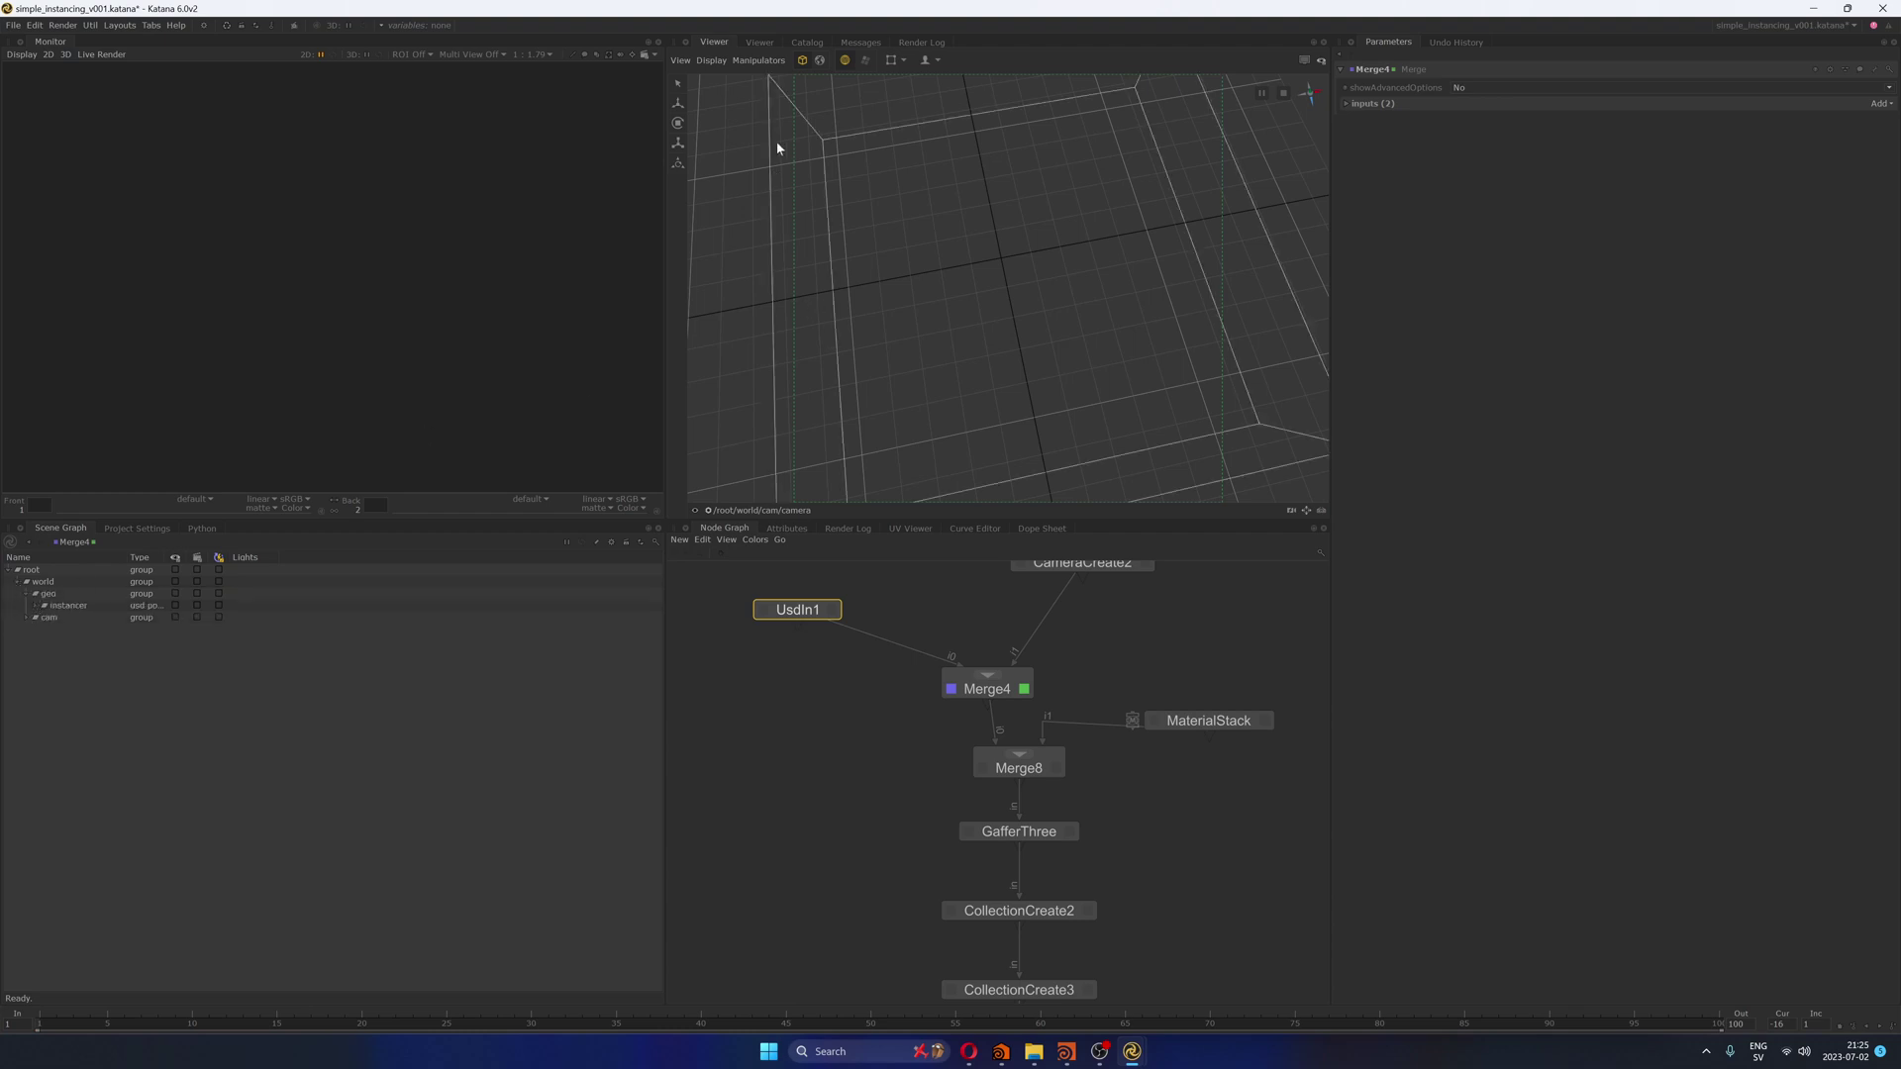
click(86, 610)
right_click(87, 609)
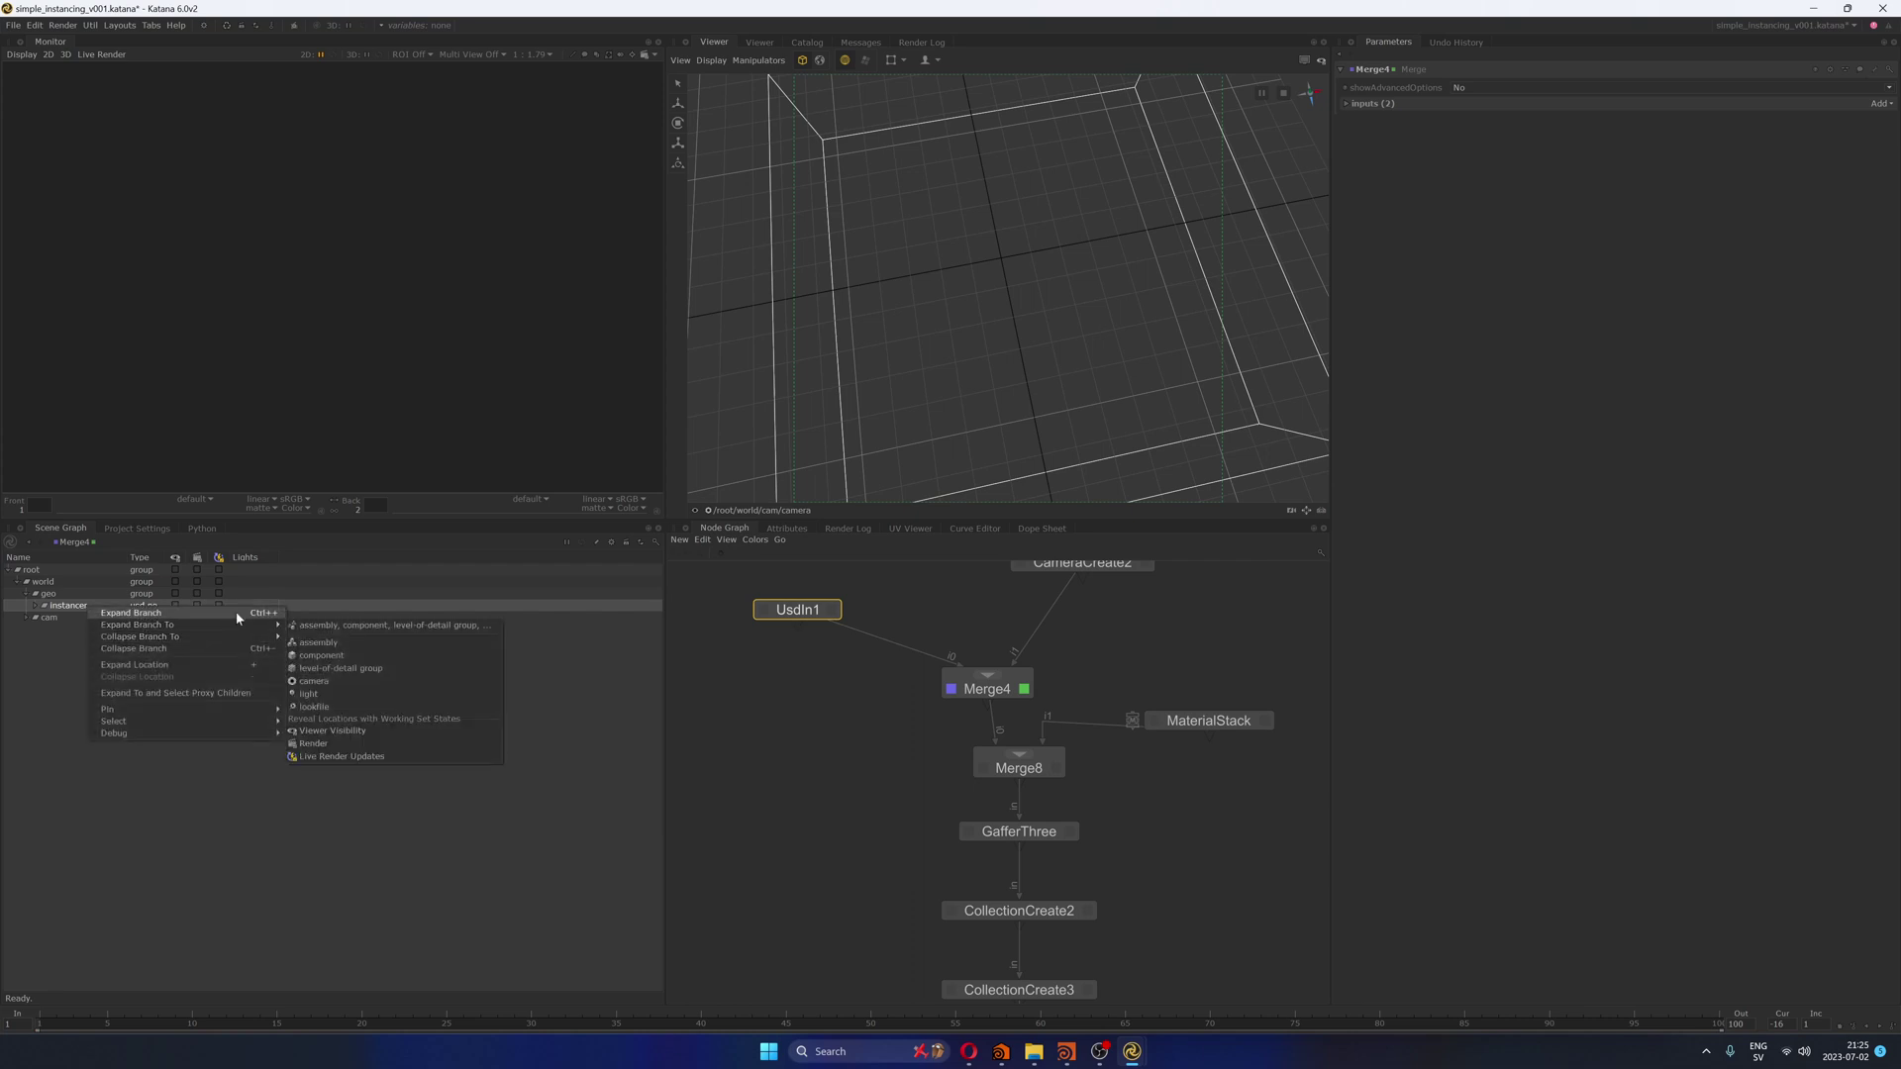
click(238, 615)
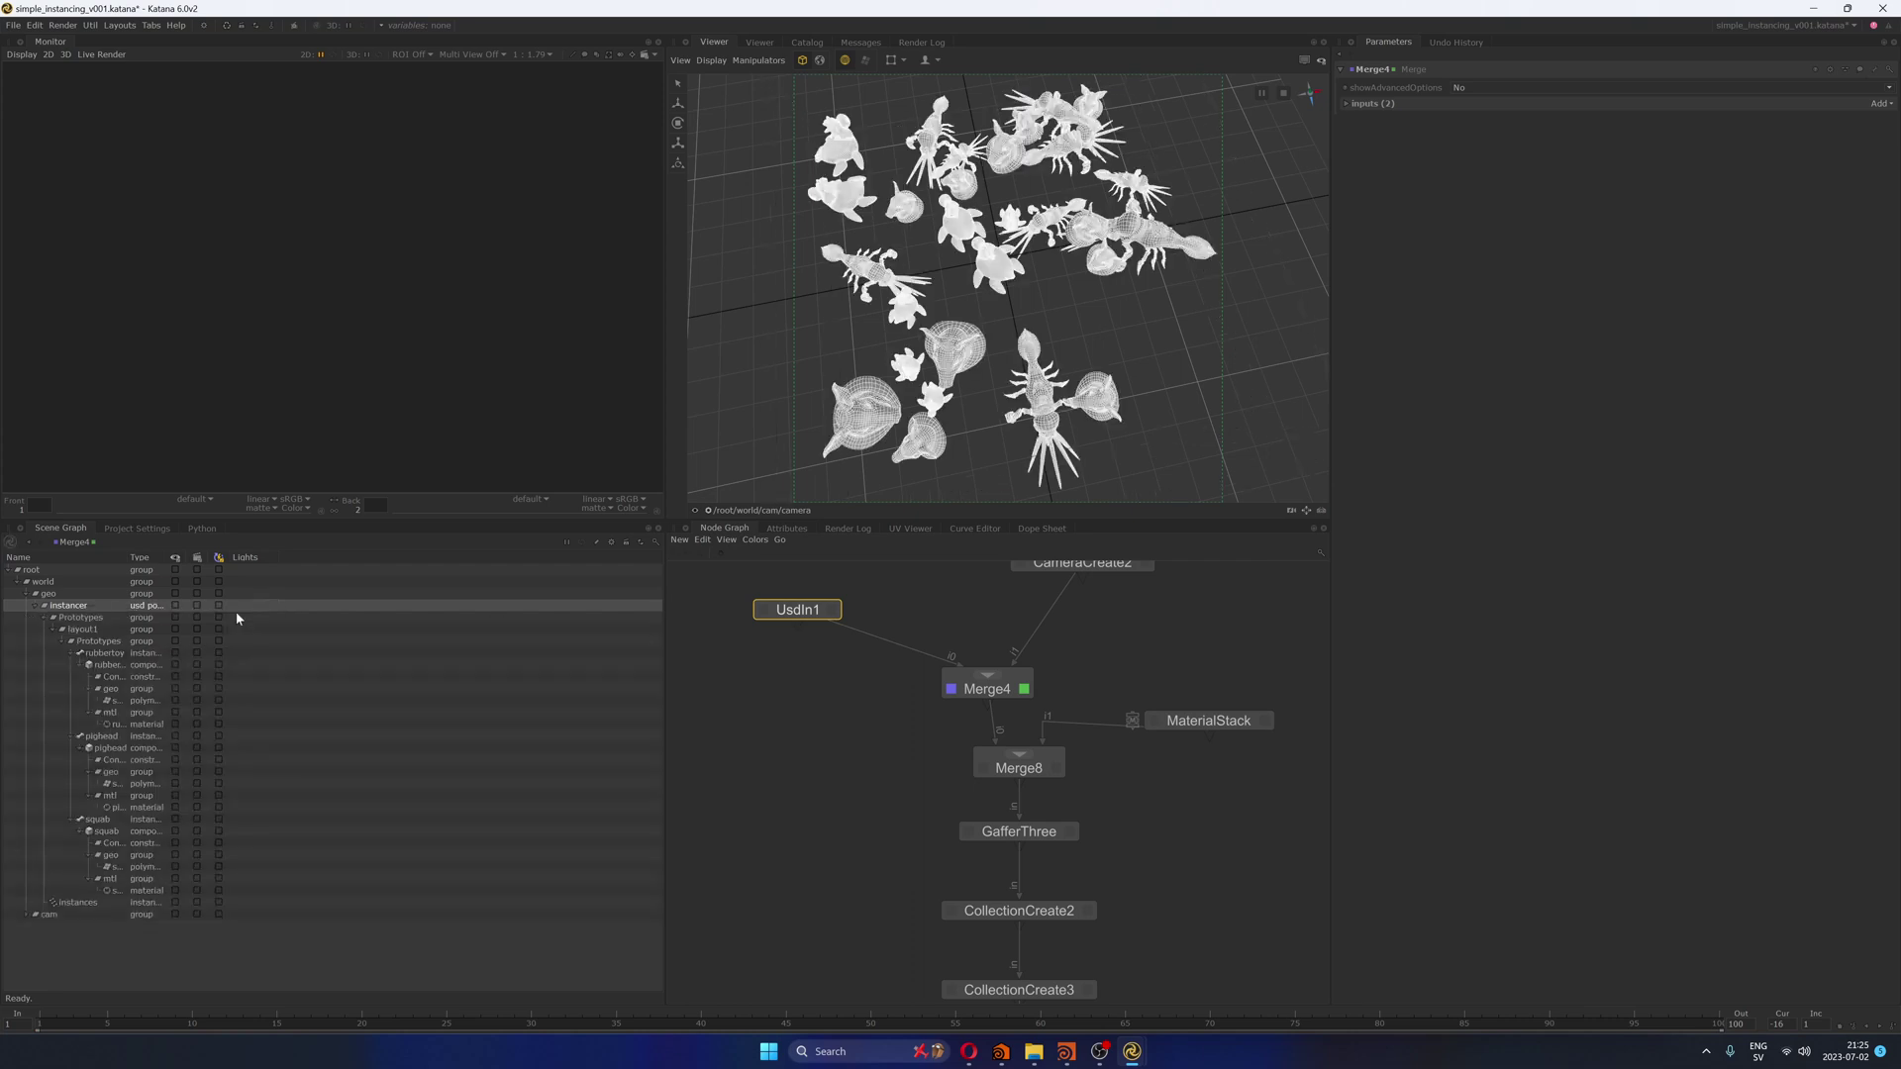
click(764, 349)
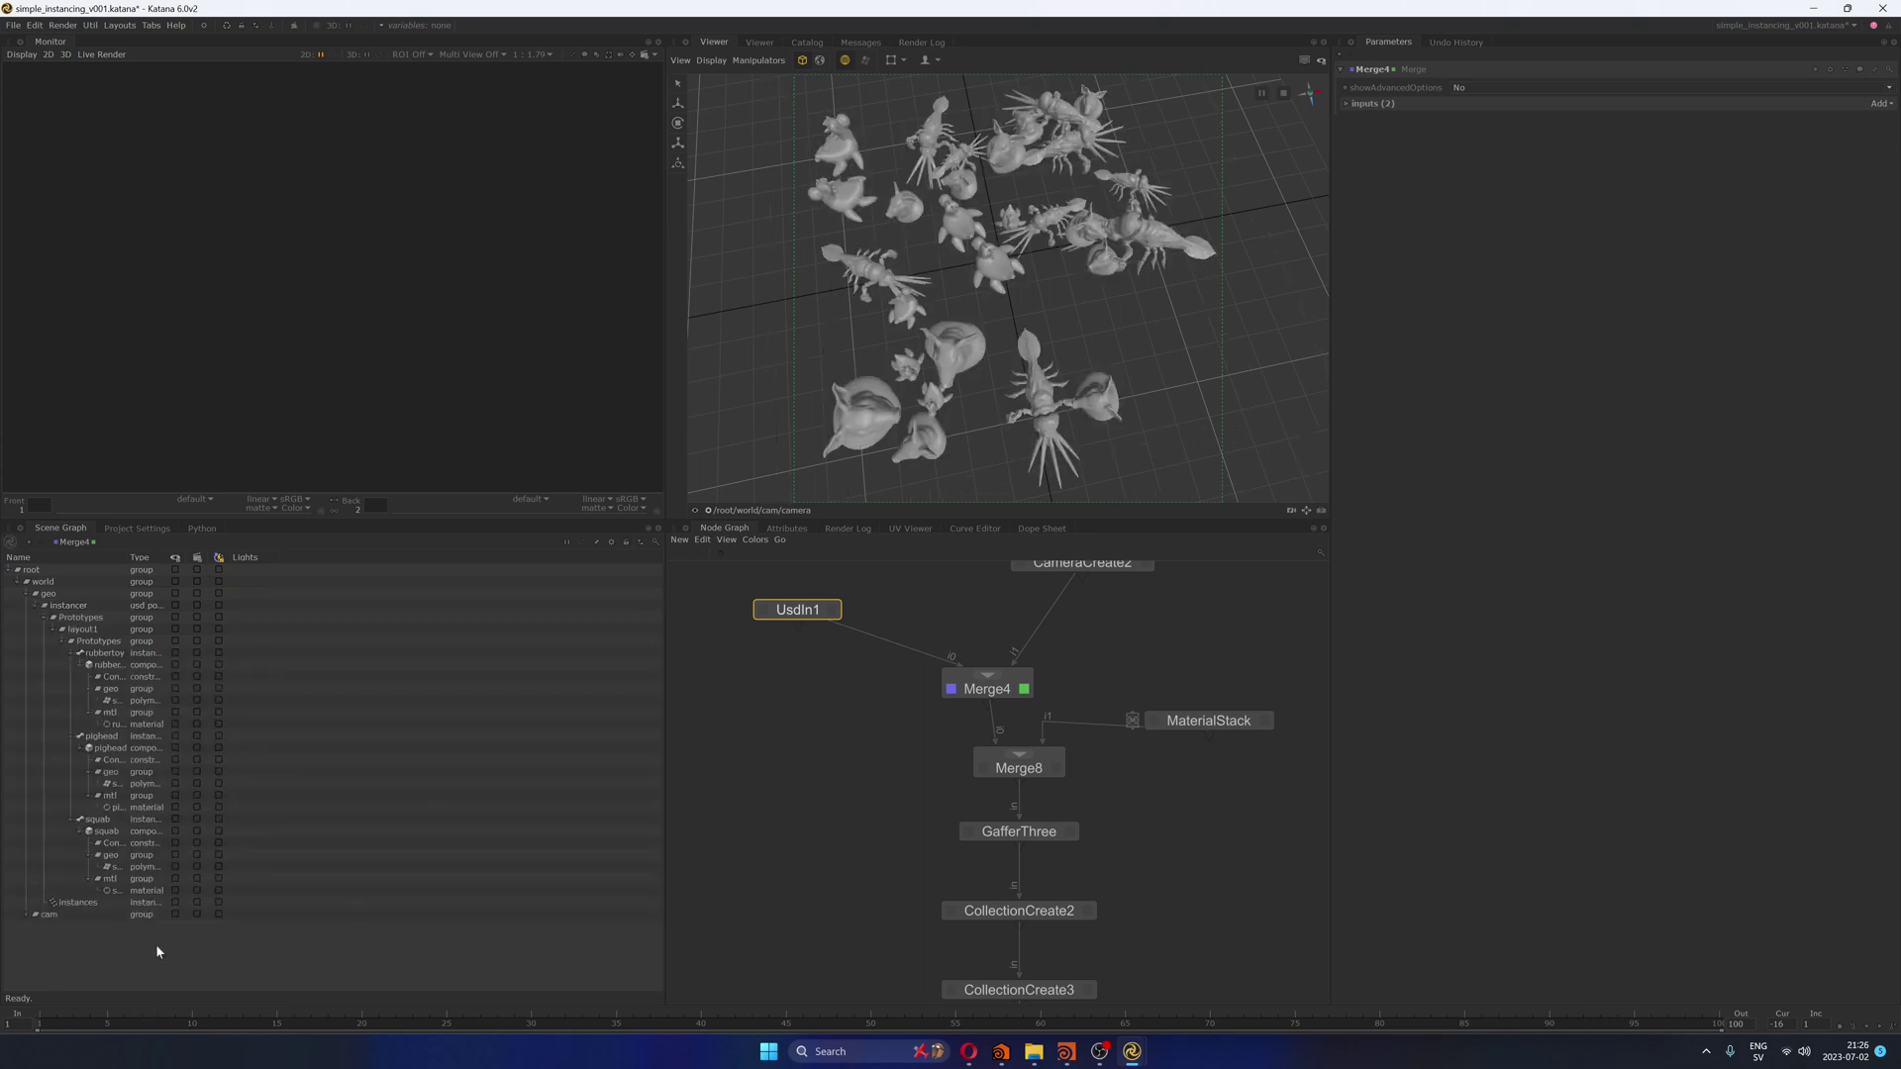
drag(127, 558, 239, 559)
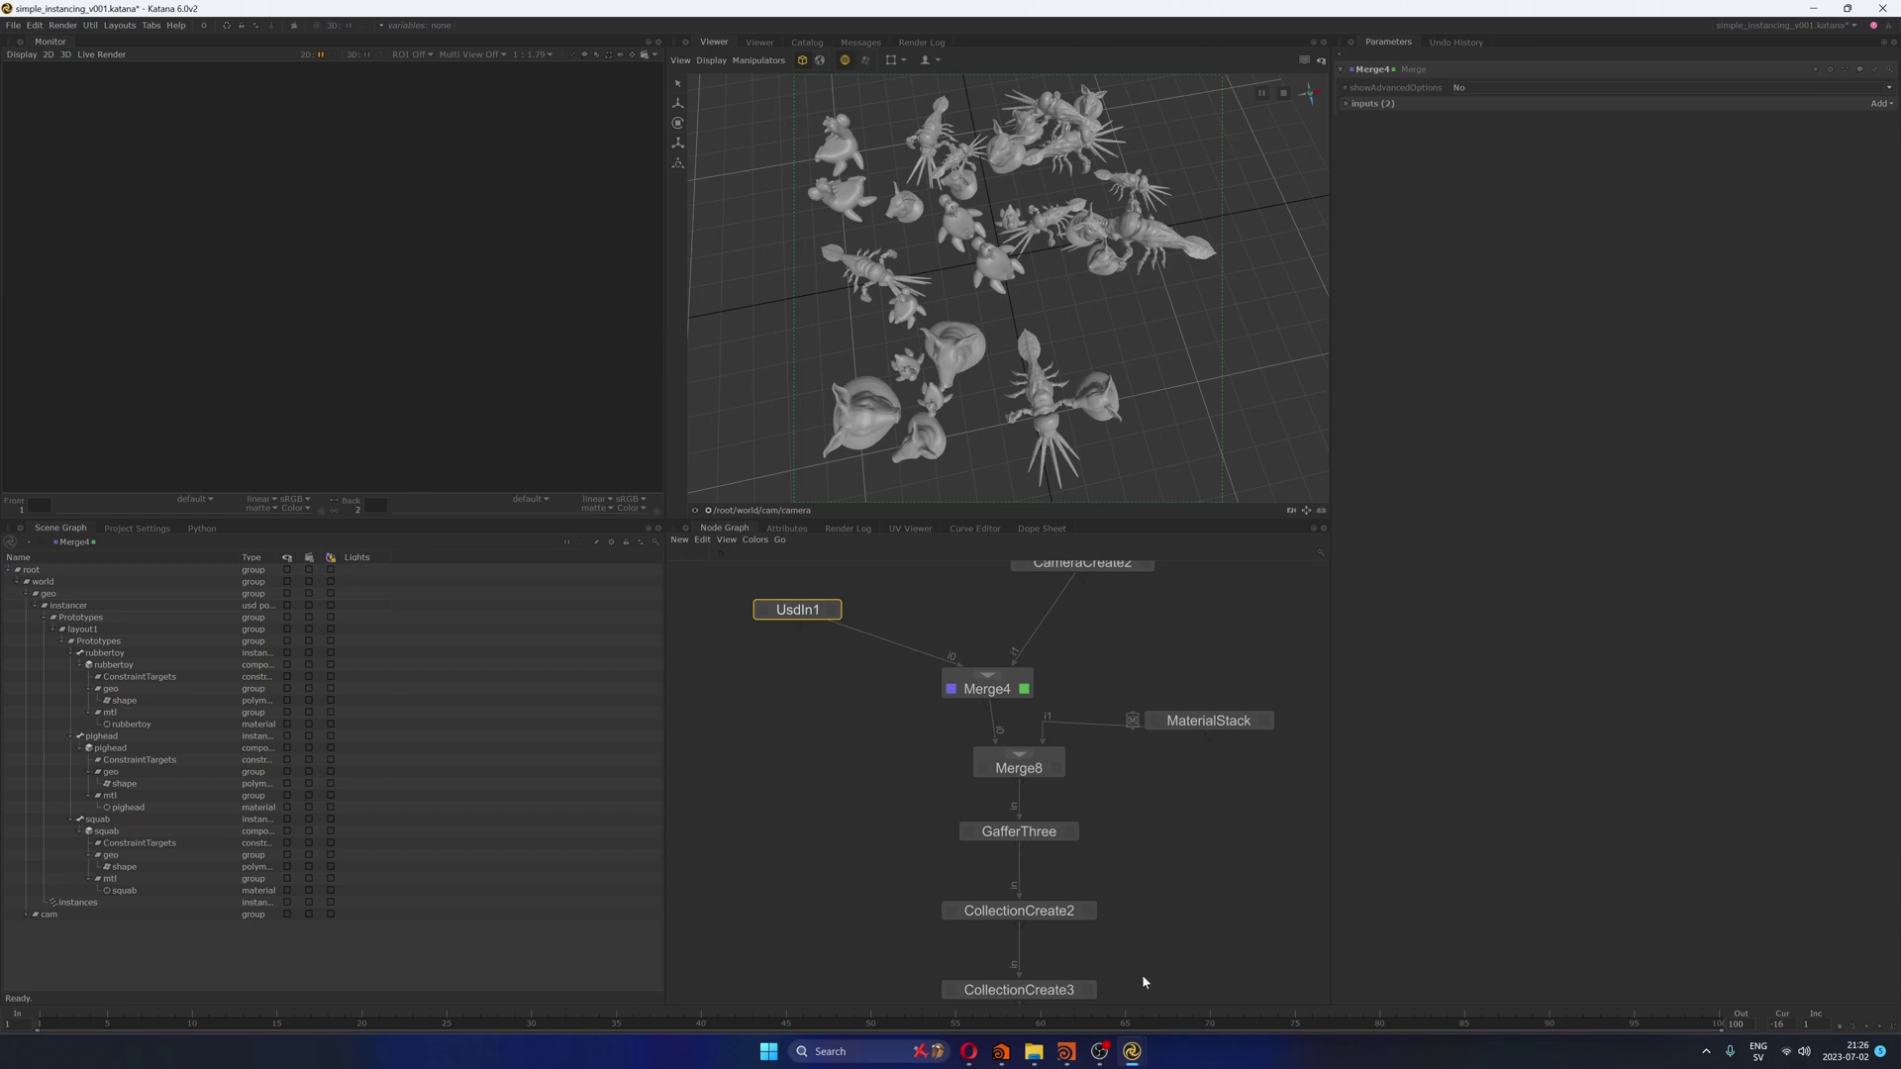
Step: Switch between Houdini and Katana to compare the scattered instances, showing the instancer node's settings in Houdini
click(1067, 1051)
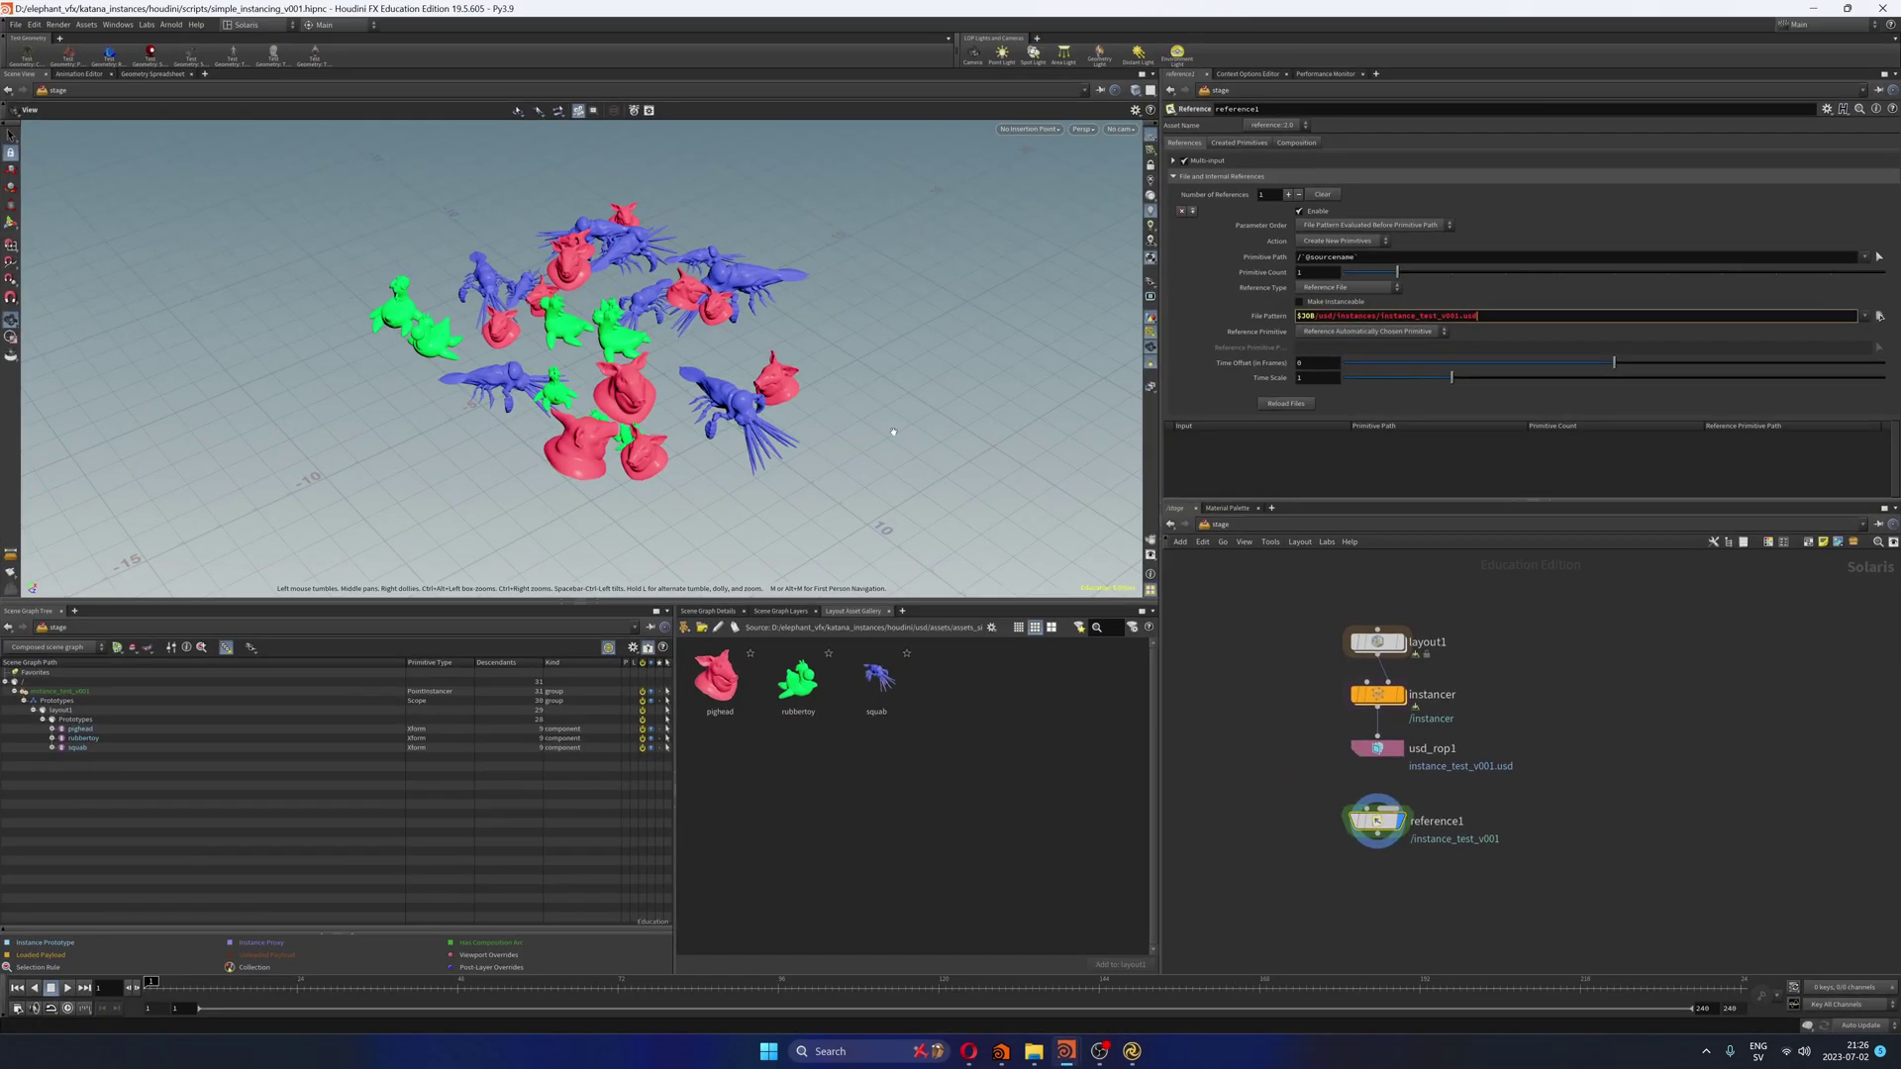
mouse_move(709, 354)
mouse_down()
mouse_move(753, 302)
mouse_move(781, 340)
mouse_move(728, 346)
mouse_up()
key(alt+Tab)
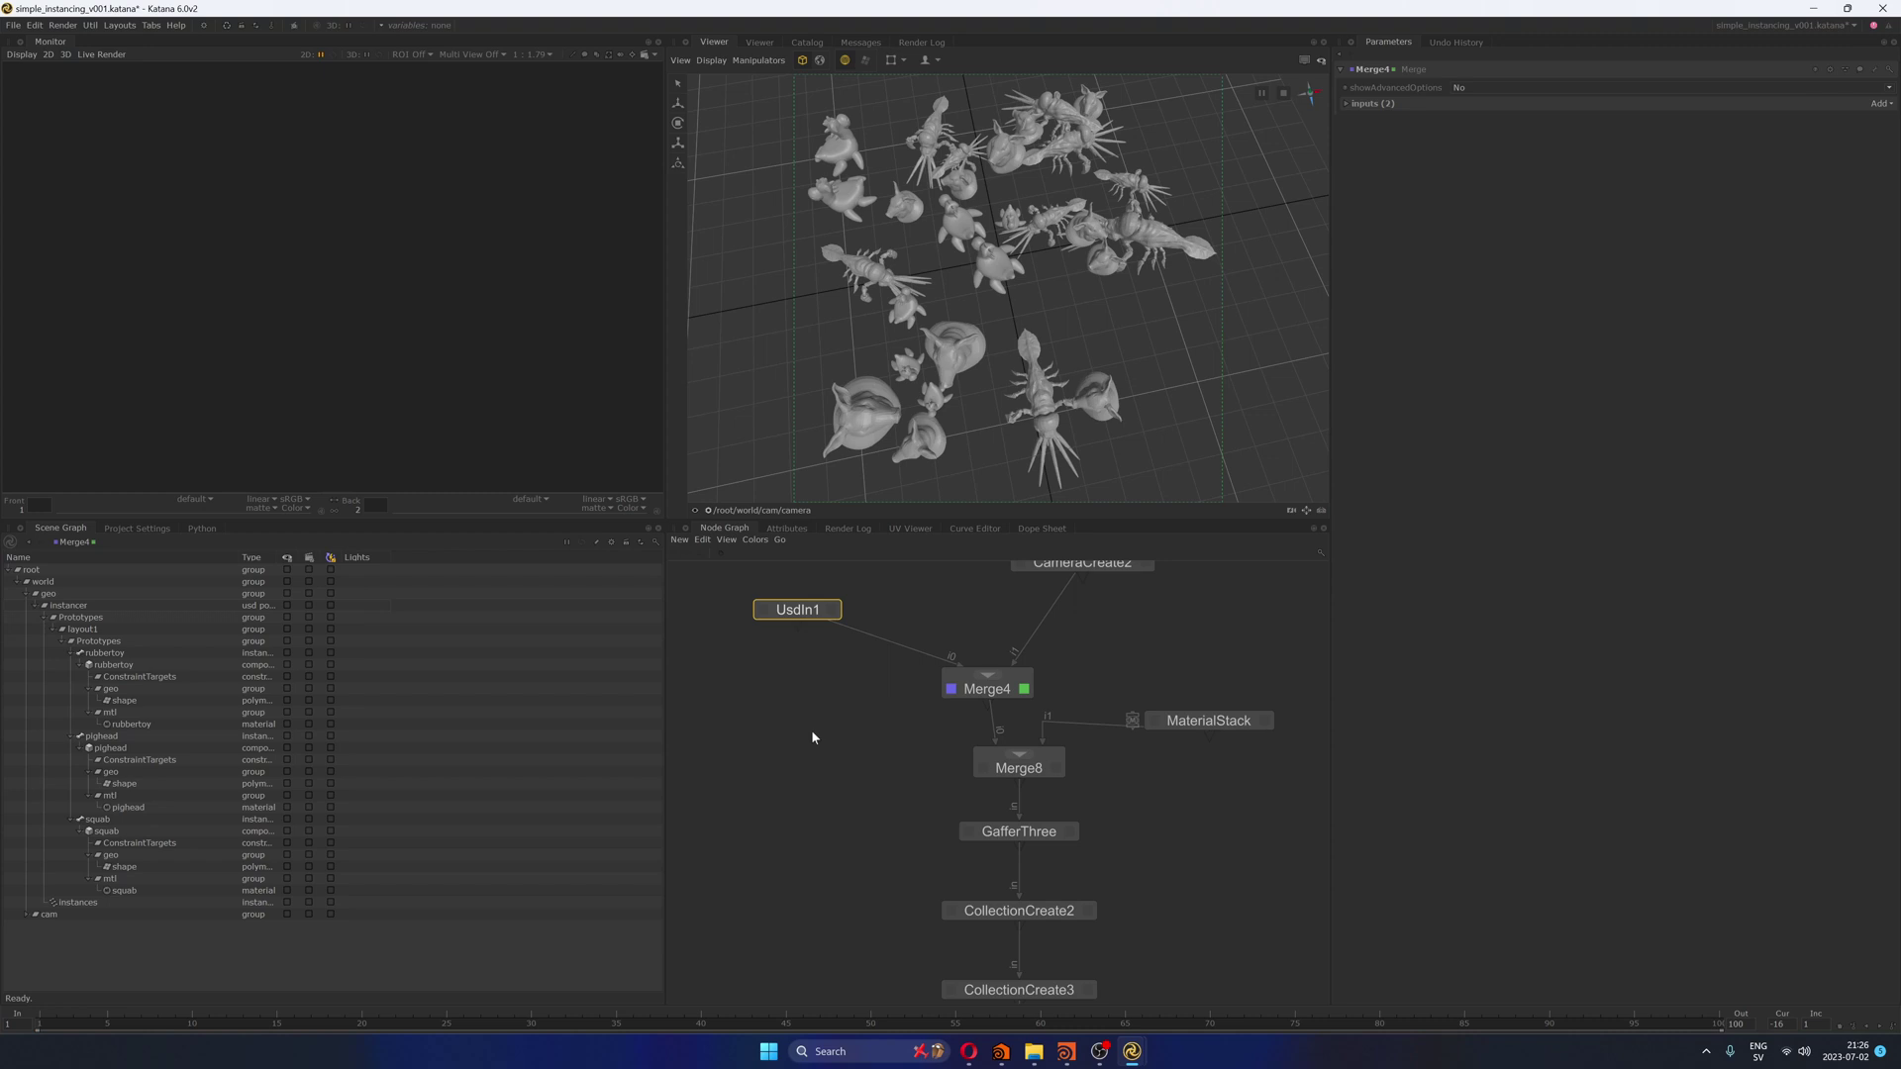
key(alt+Tab)
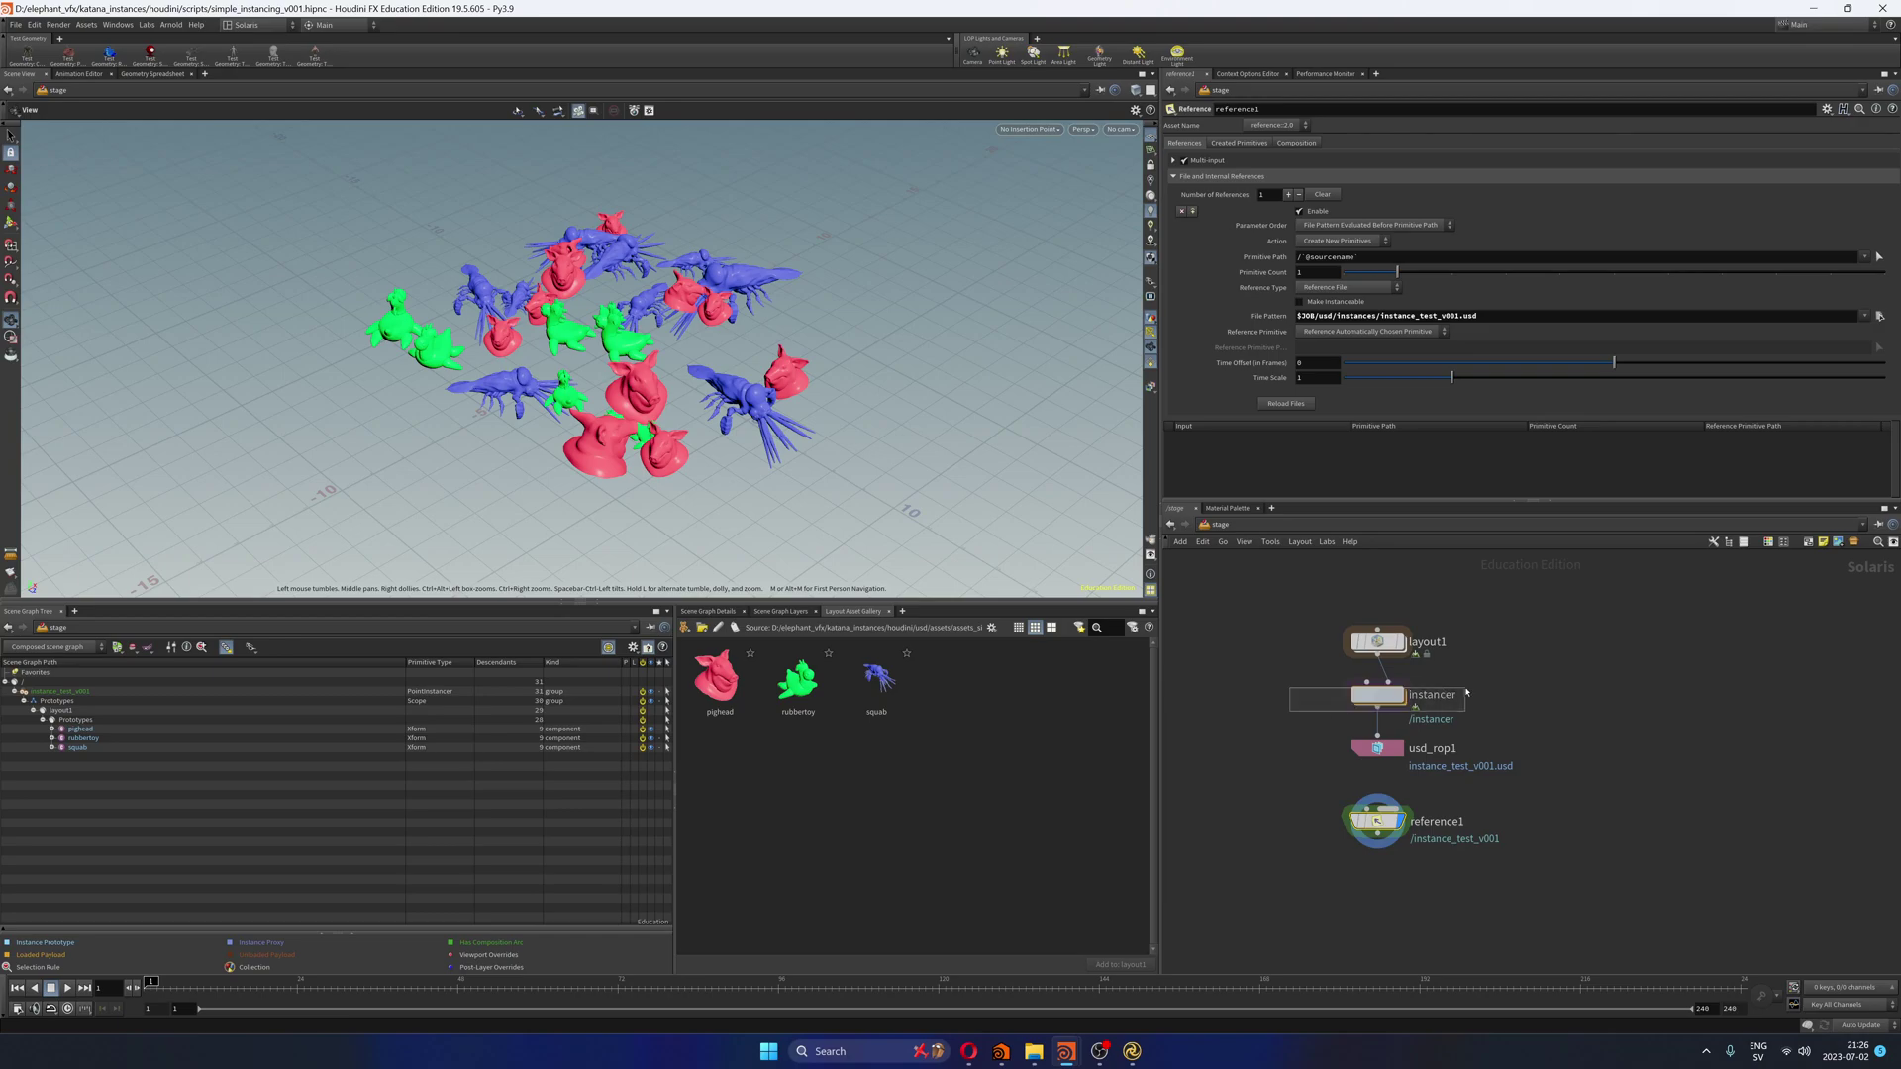
click(1376, 694)
key(alt+Tab)
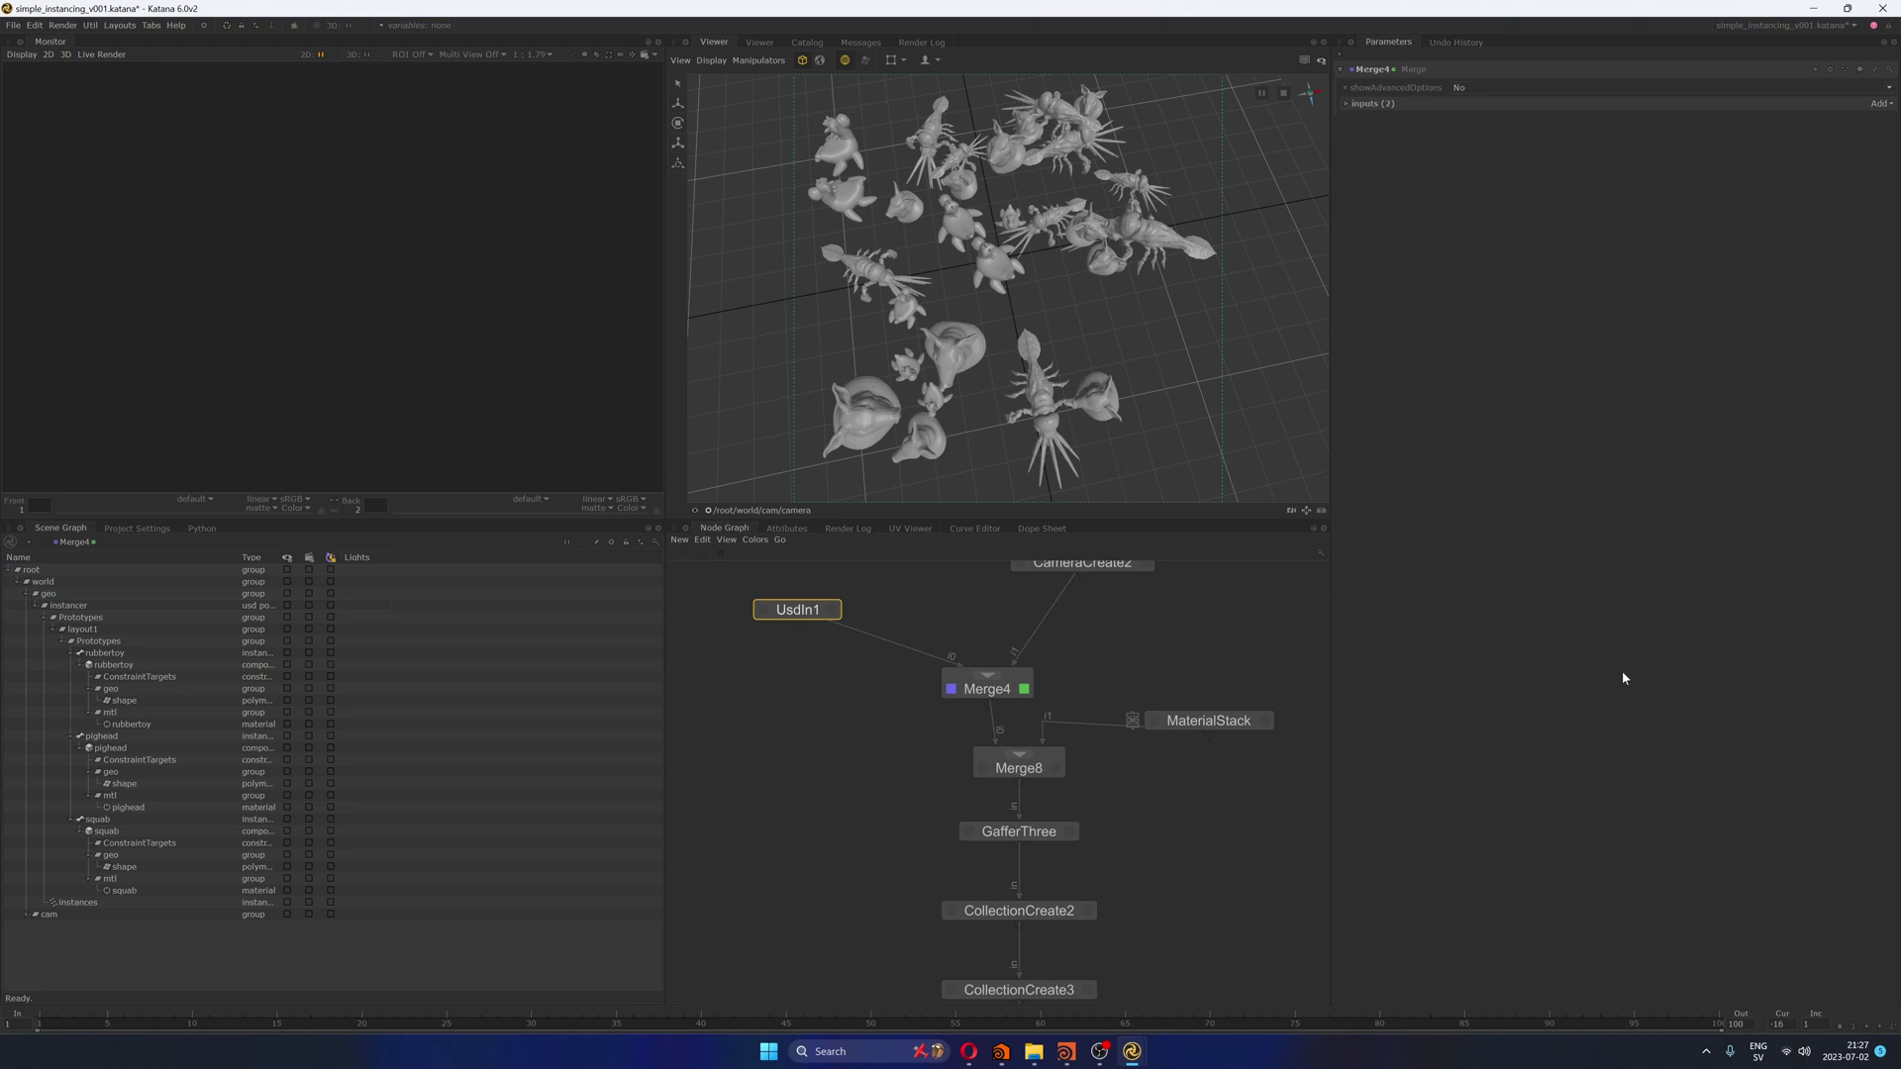
key(alt+Tab)
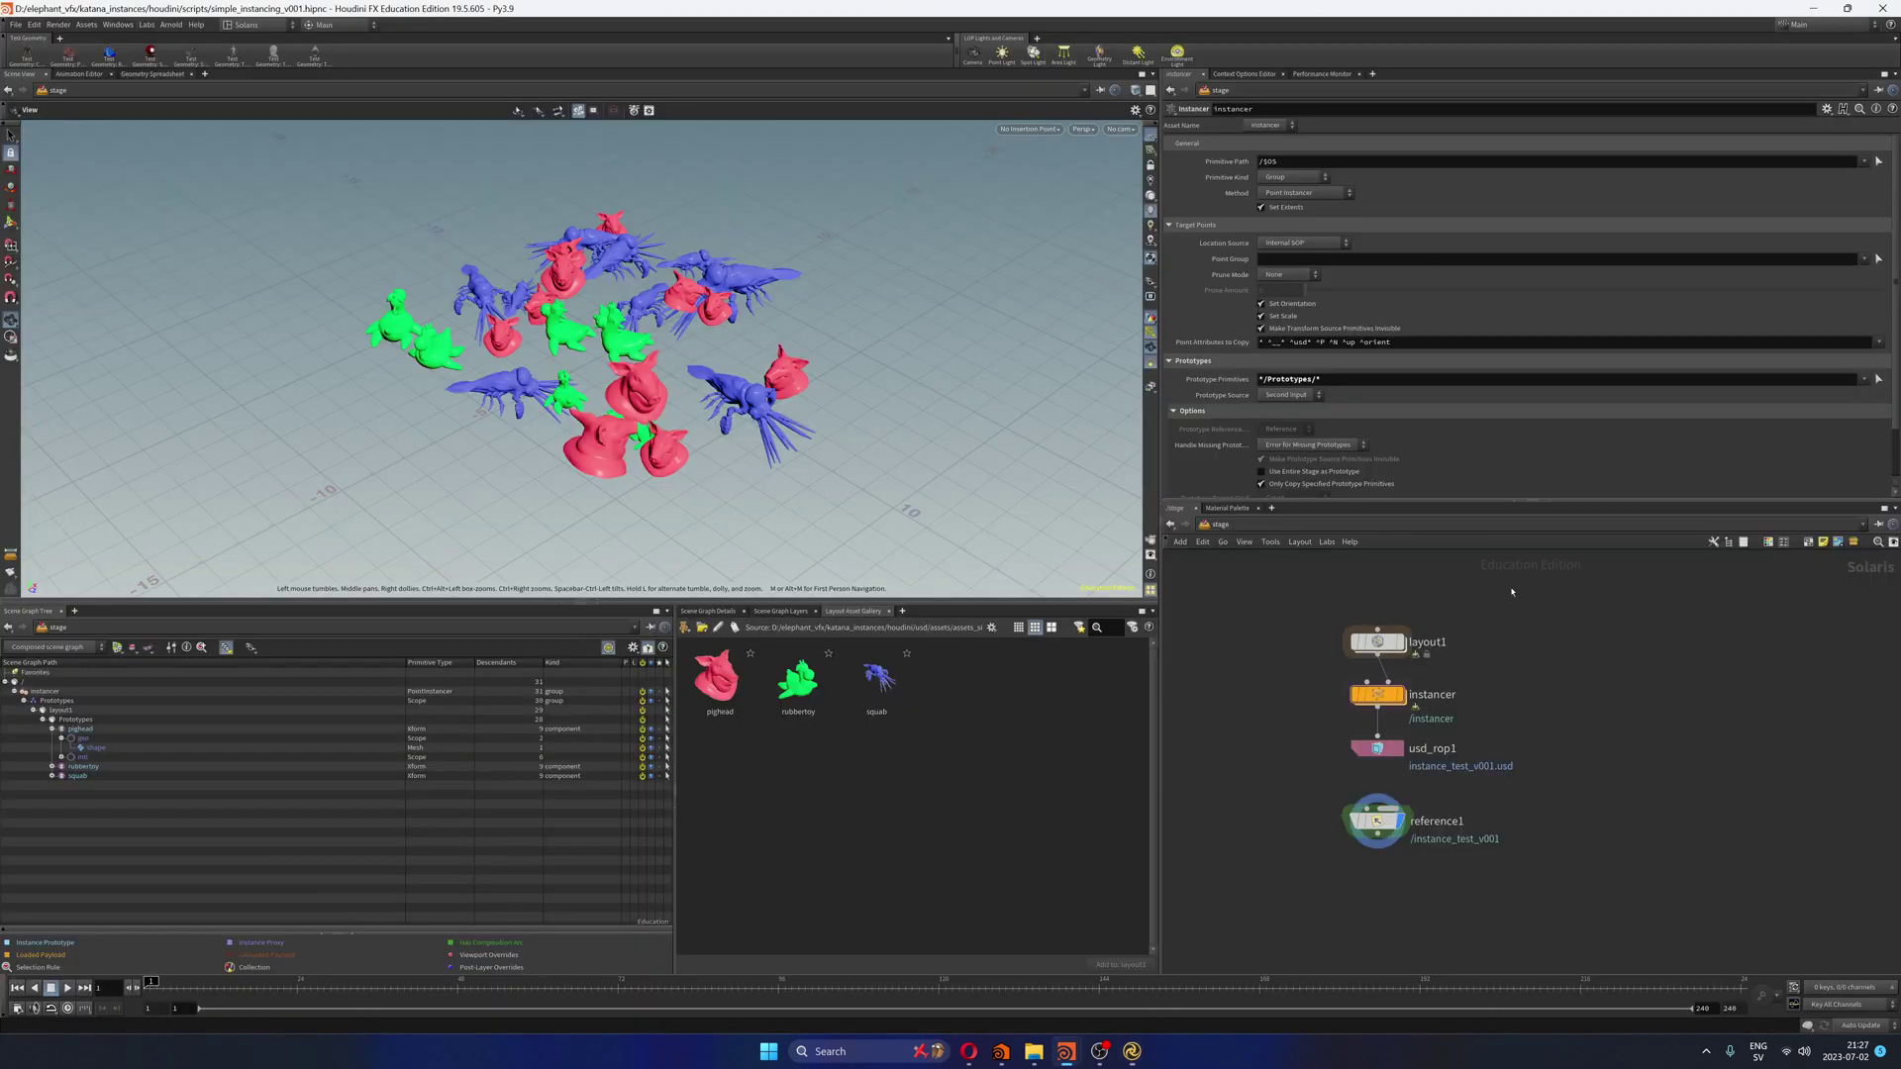
Step: Open the pighead component geometry's network and highlight the material name in attribwrangle1's materialAssignment expression
middle_drag(1441, 623, 1438, 865)
scroll(1441, 638, up, 4)
double_click(1425, 616)
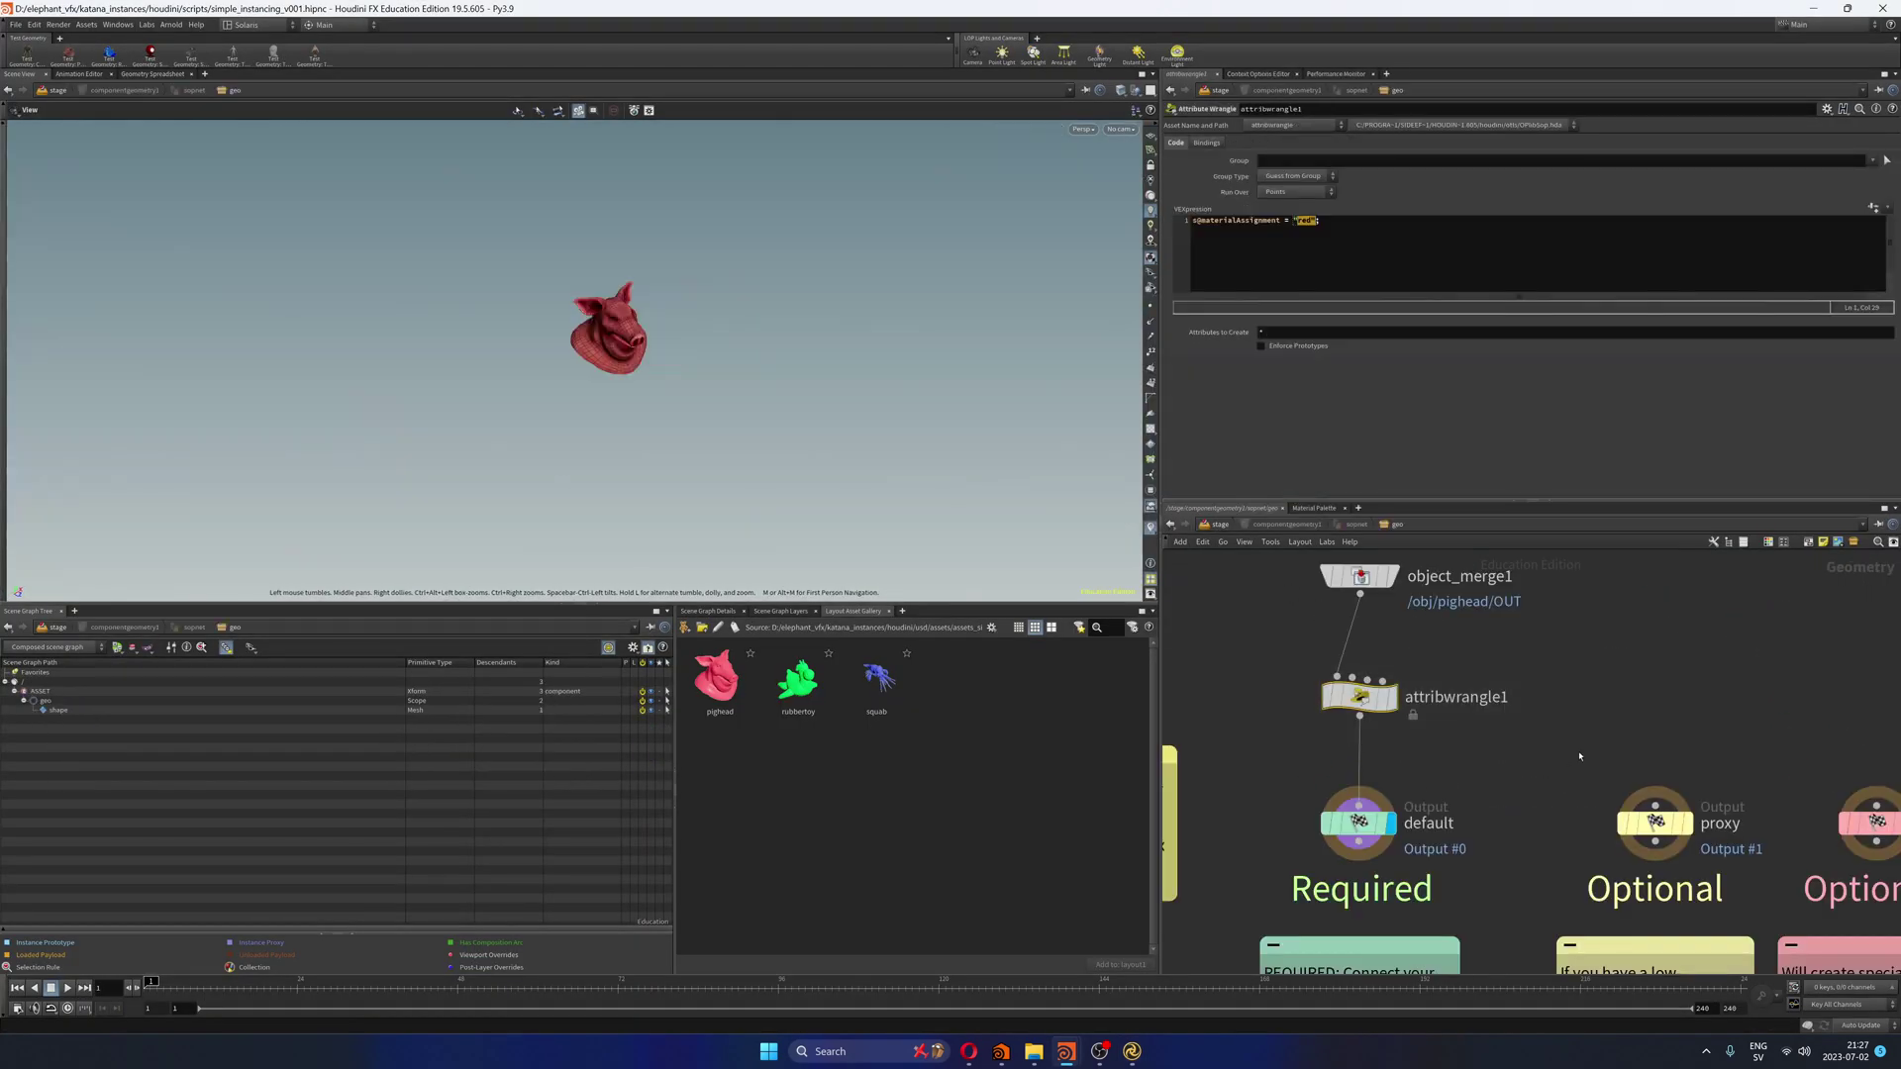
click(1320, 220)
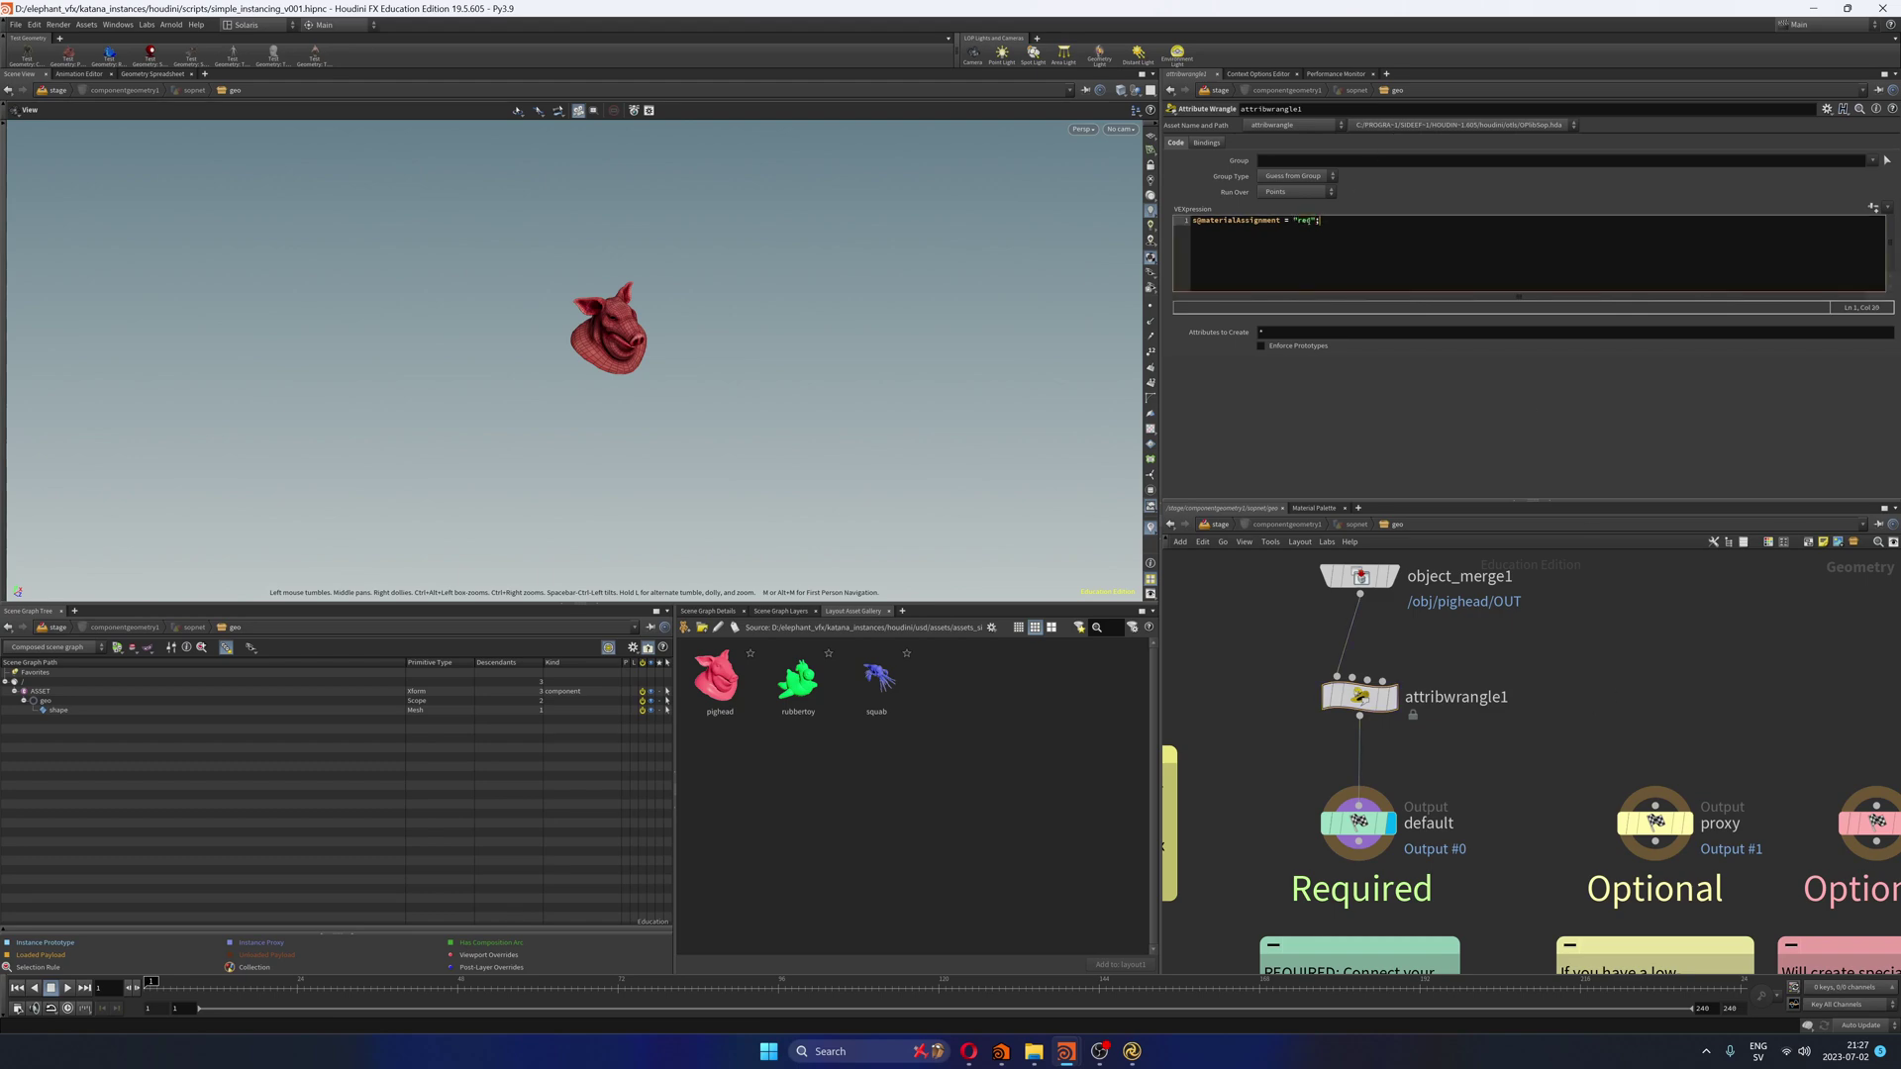
double_click(1304, 220)
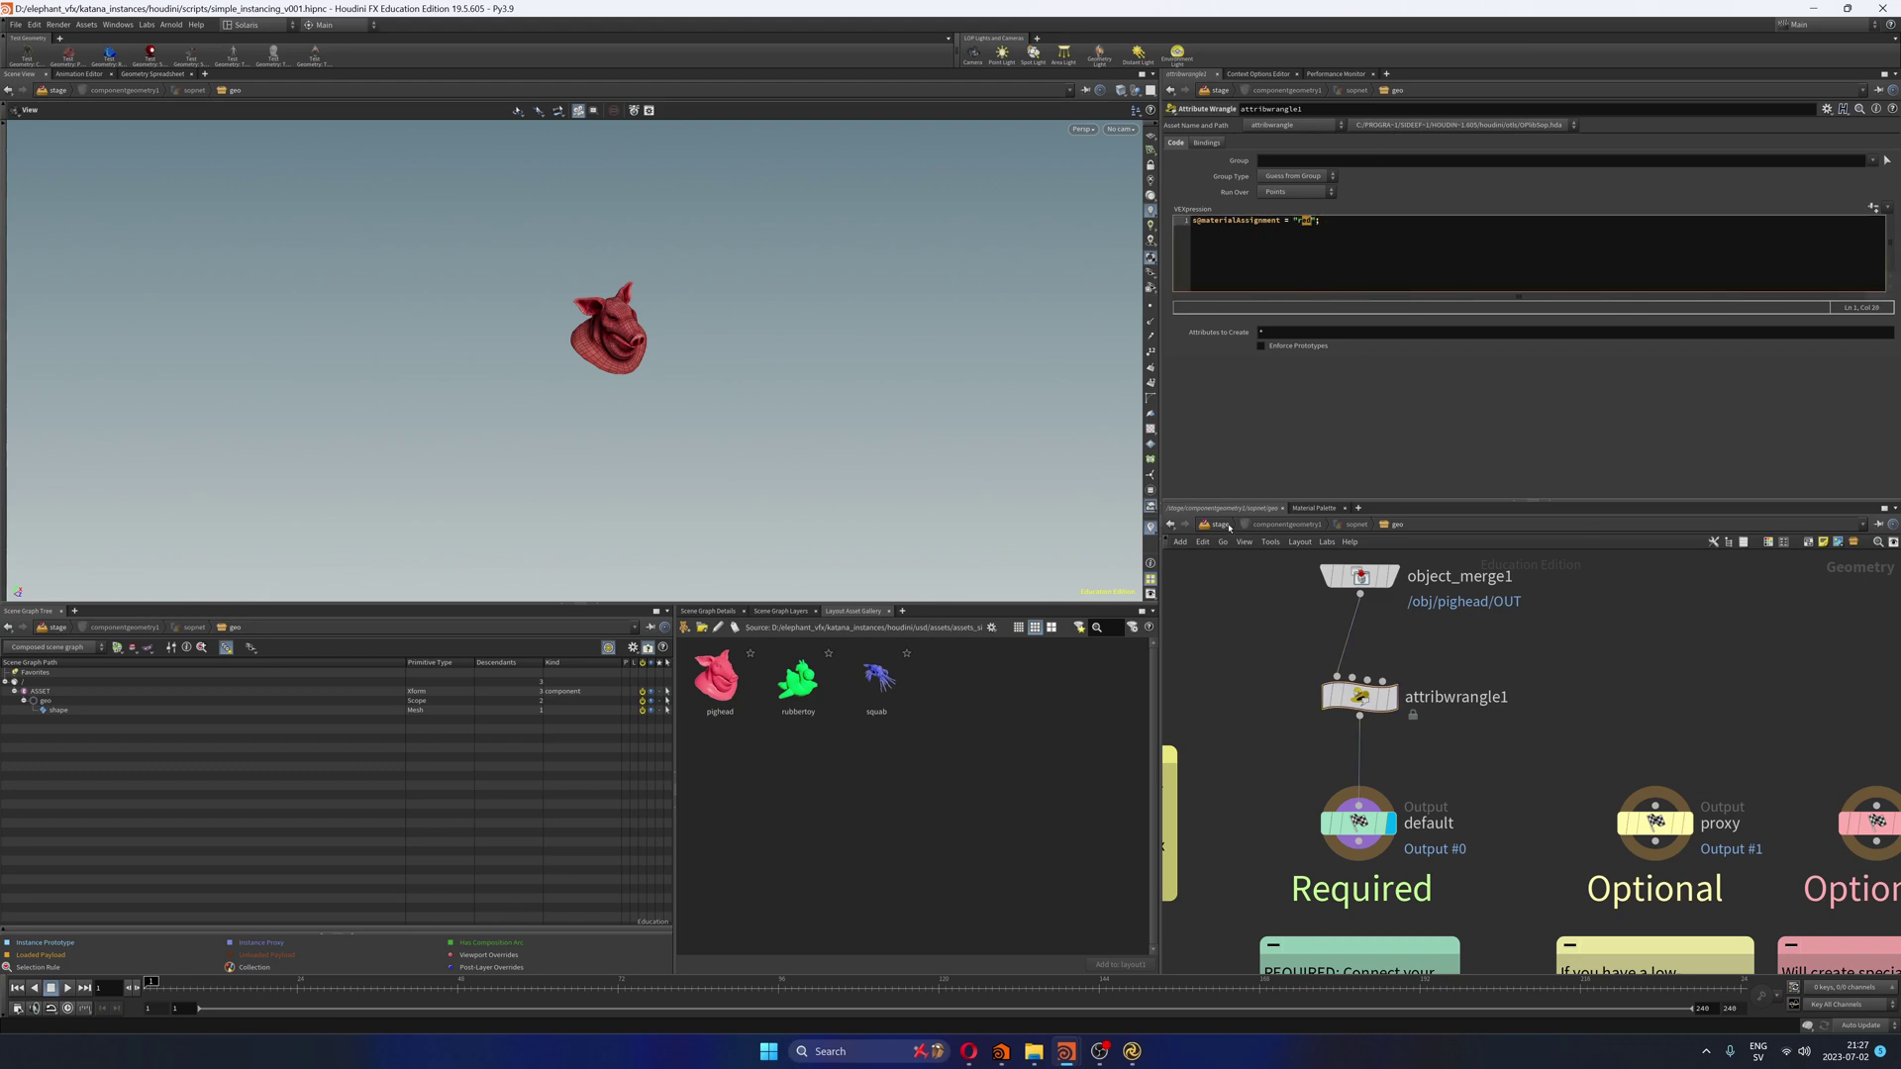
Step: Switch to Katana and show the rubbertoy shape's attributes, expanding its geometry and arbitrary groups
key(alt+Tab)
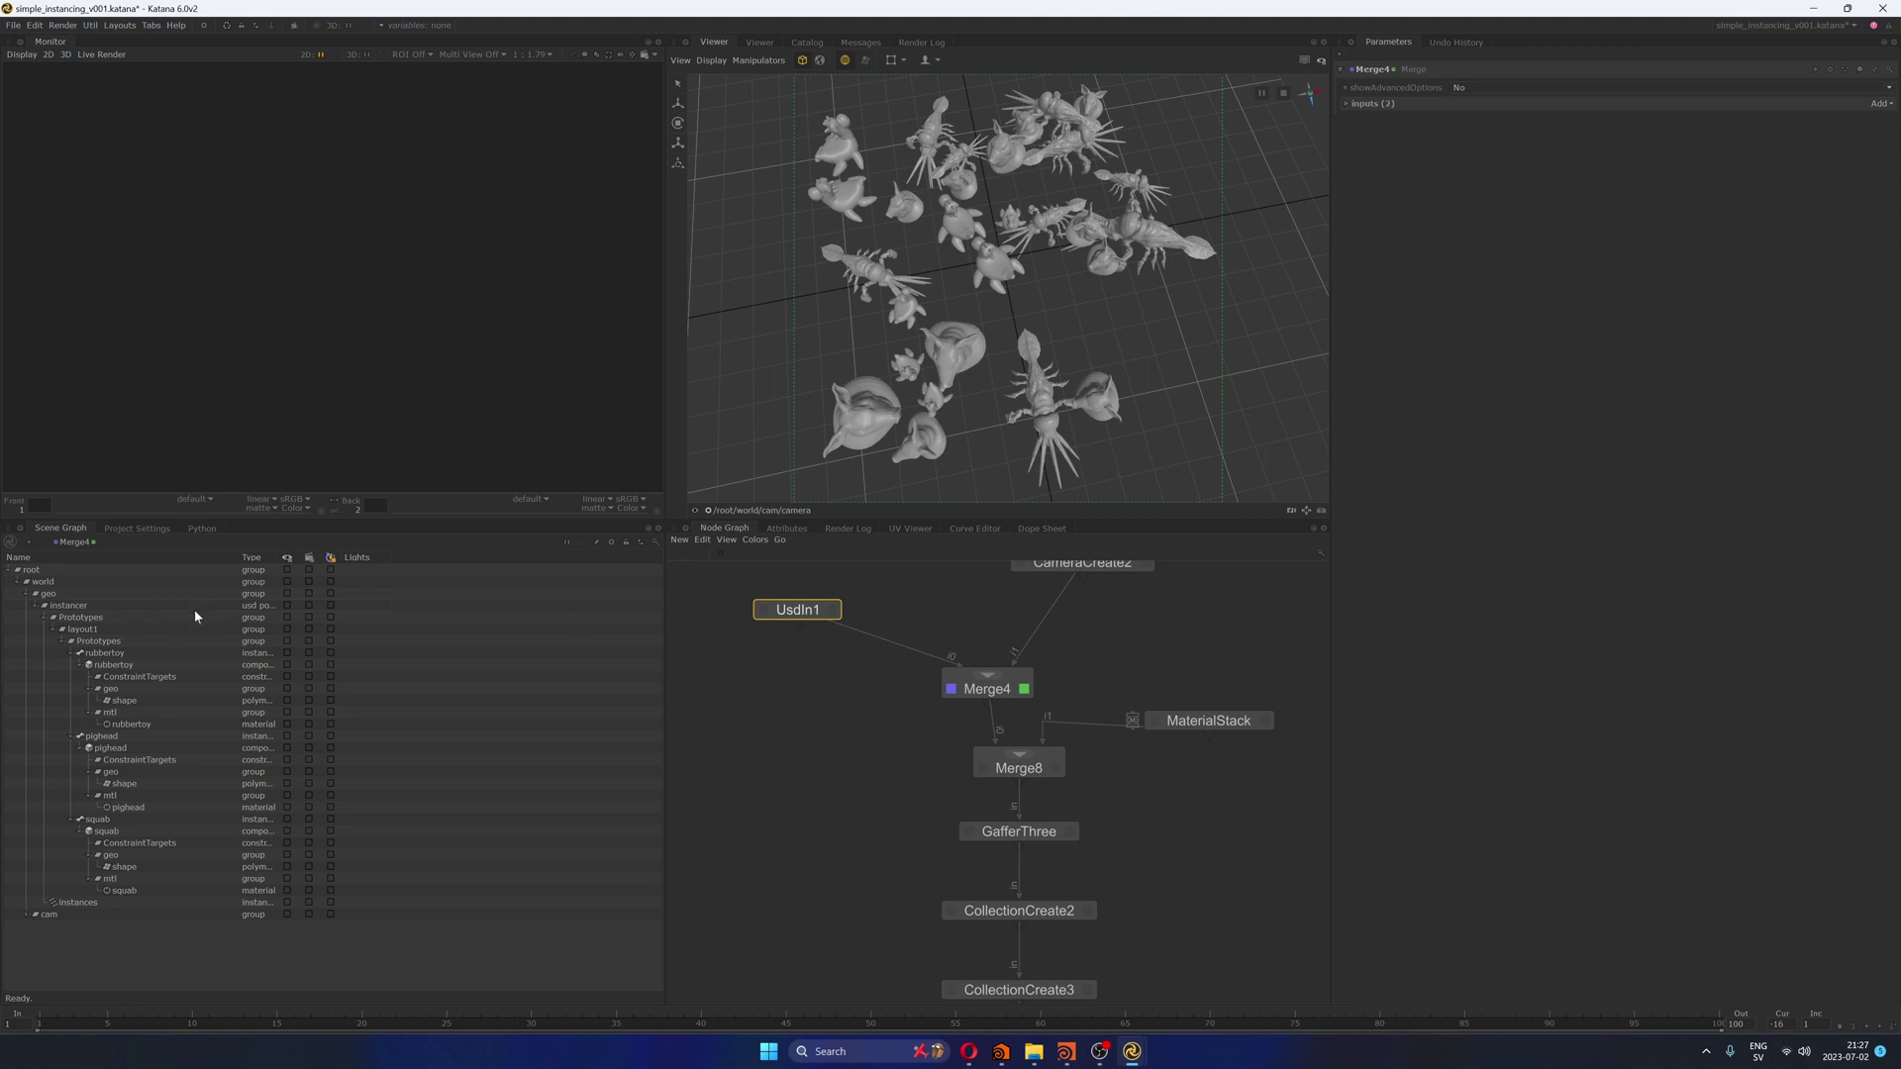
click(125, 701)
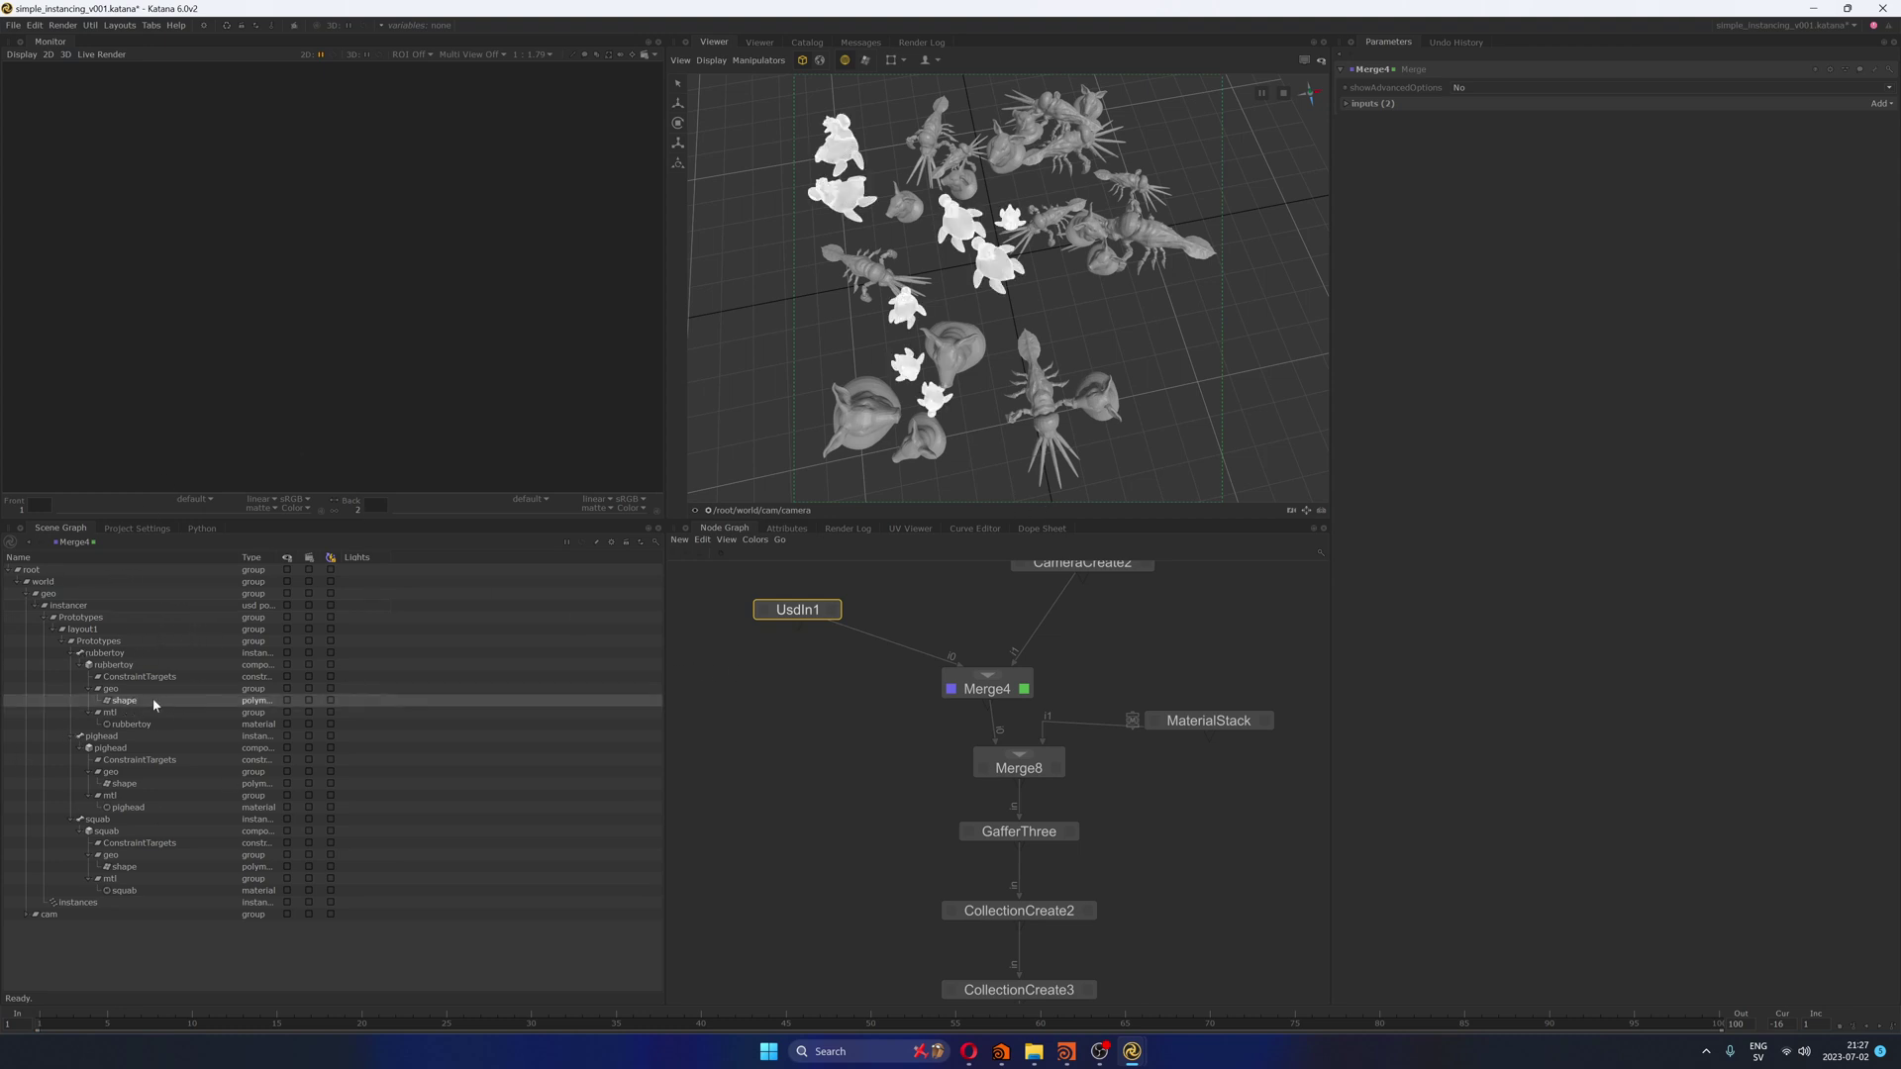
click(787, 529)
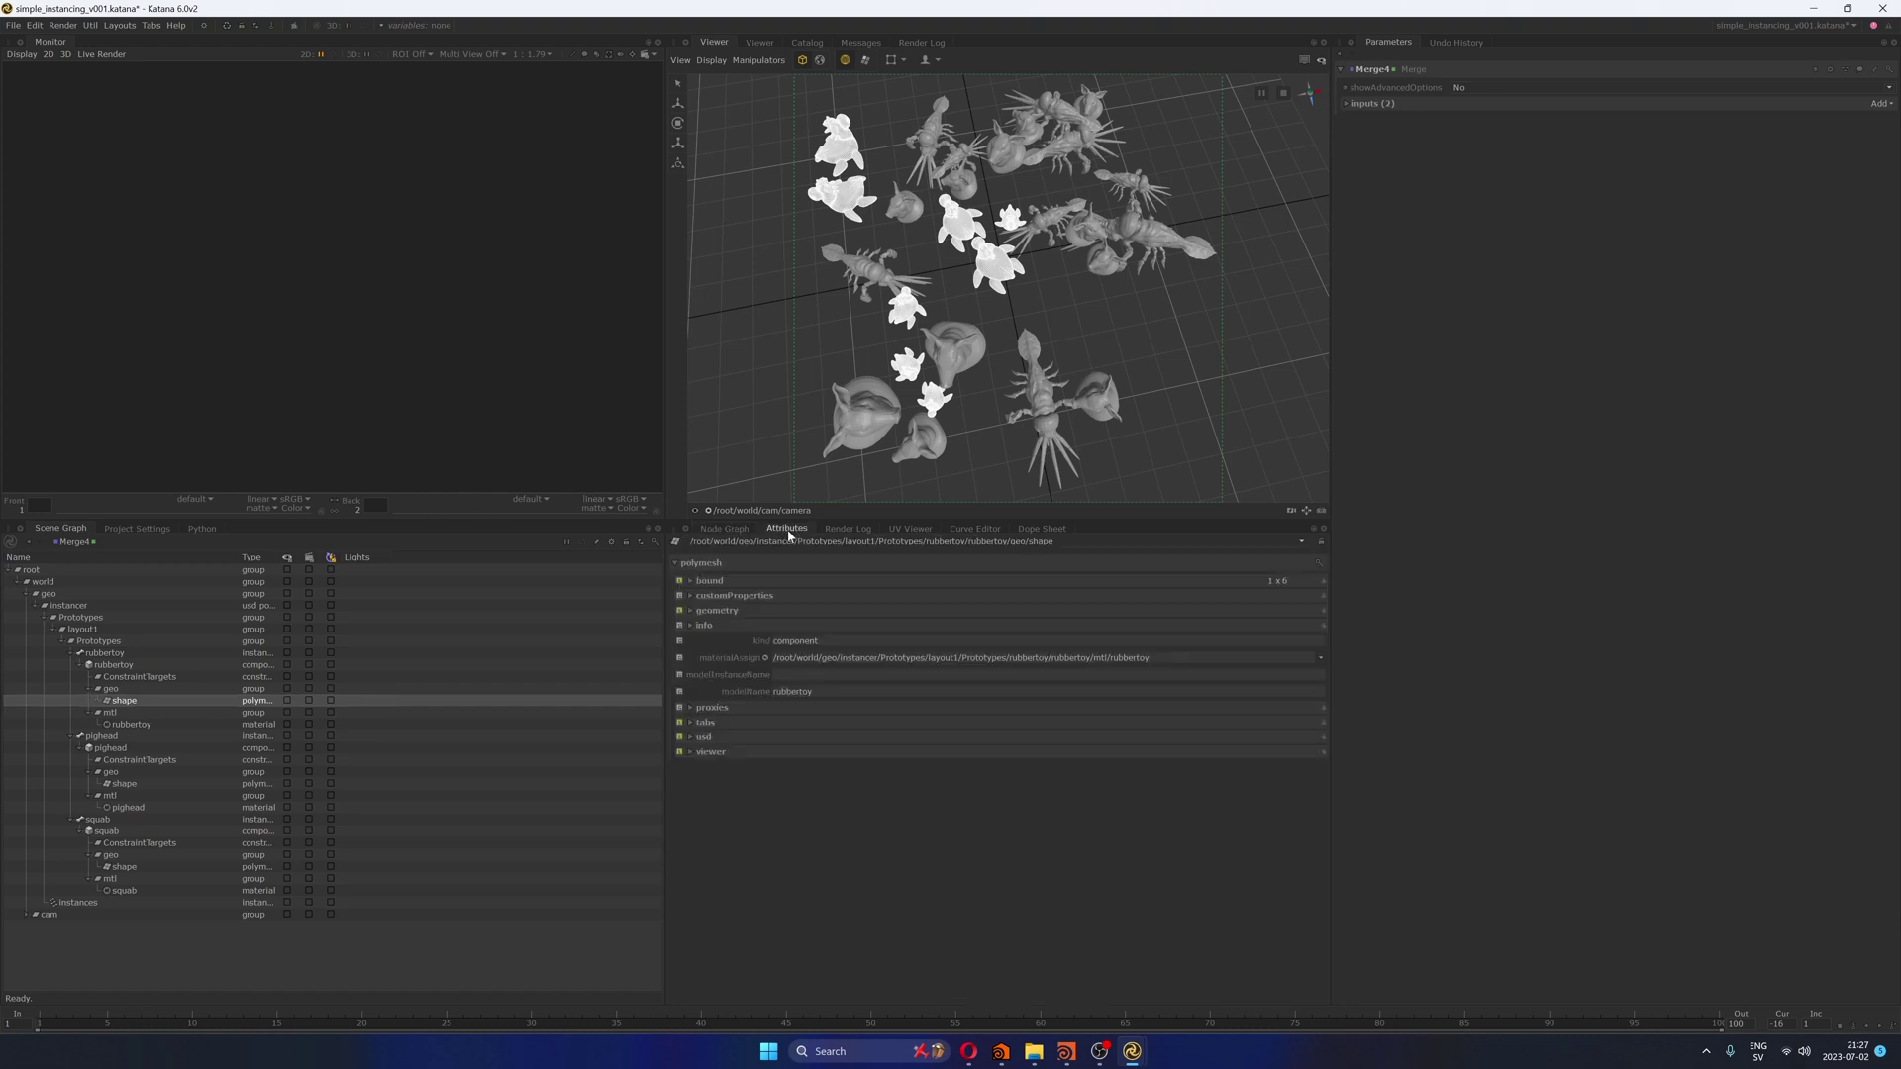
click(690, 610)
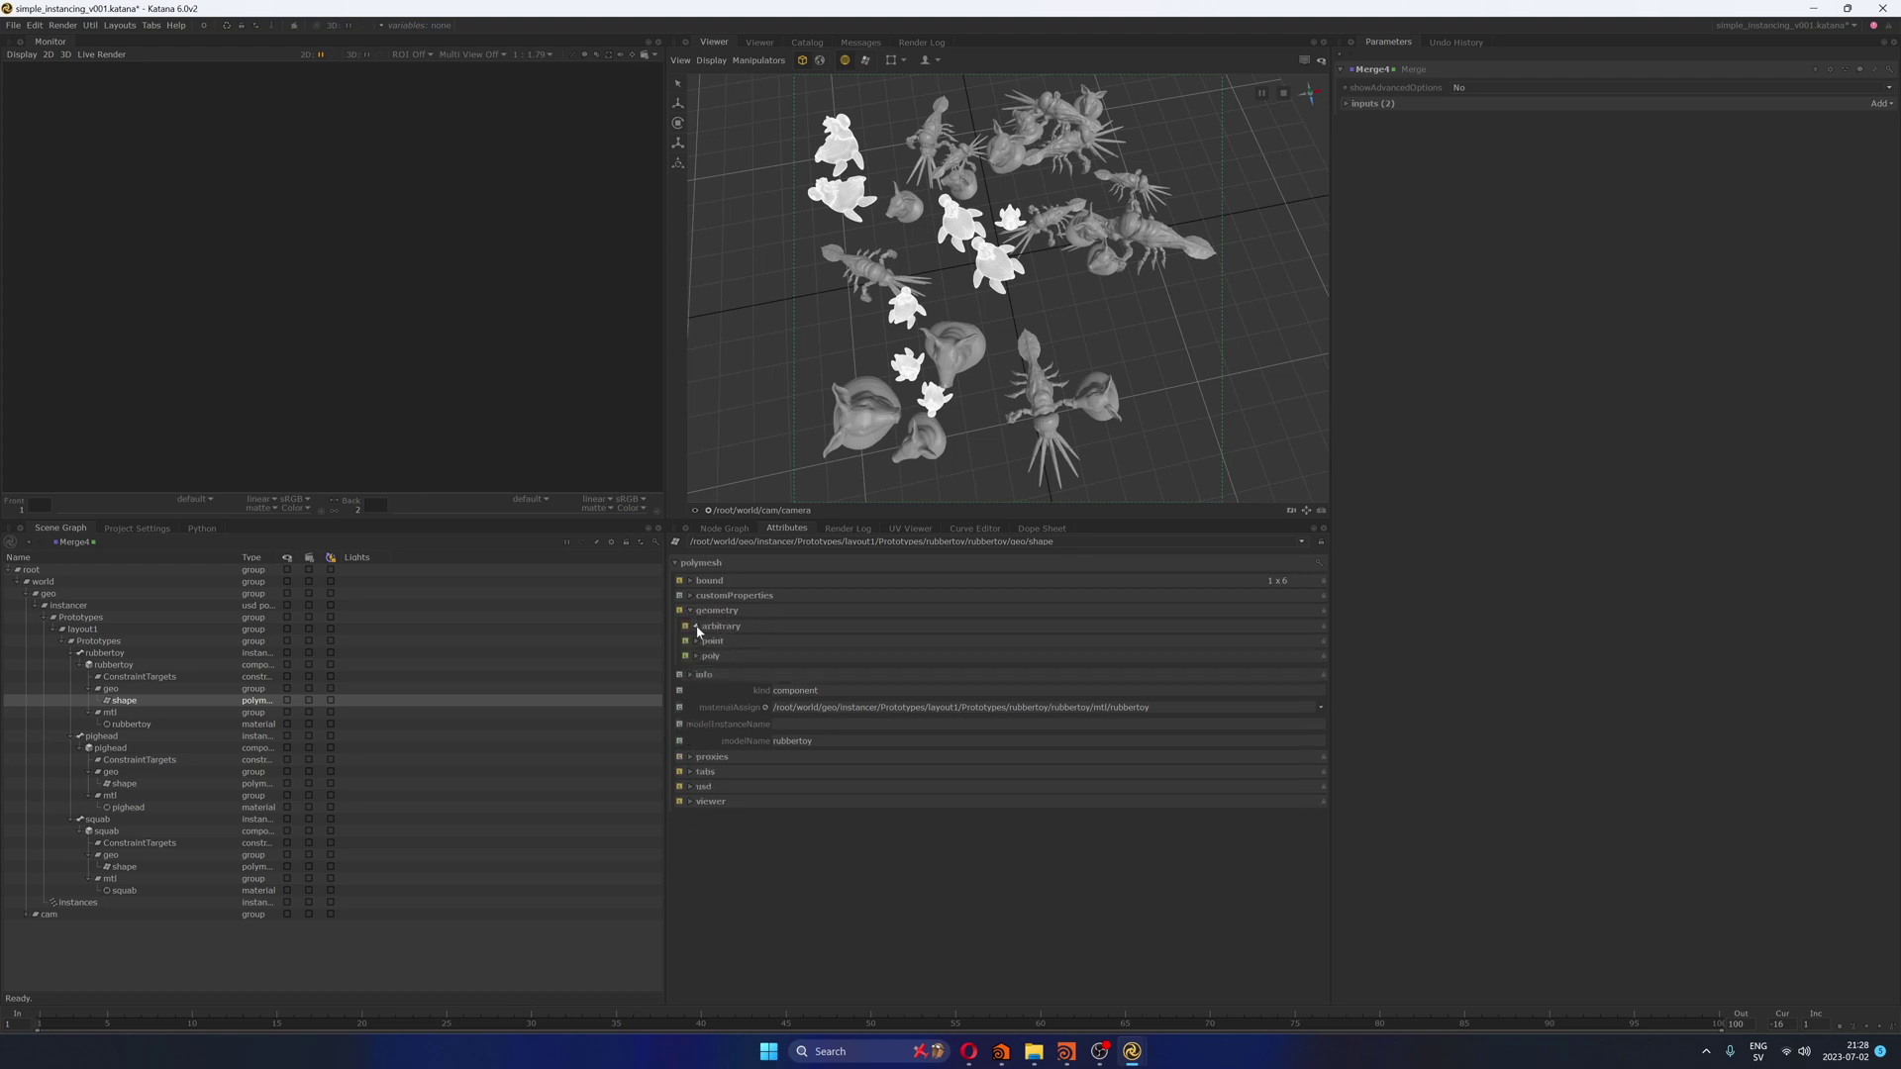
click(697, 627)
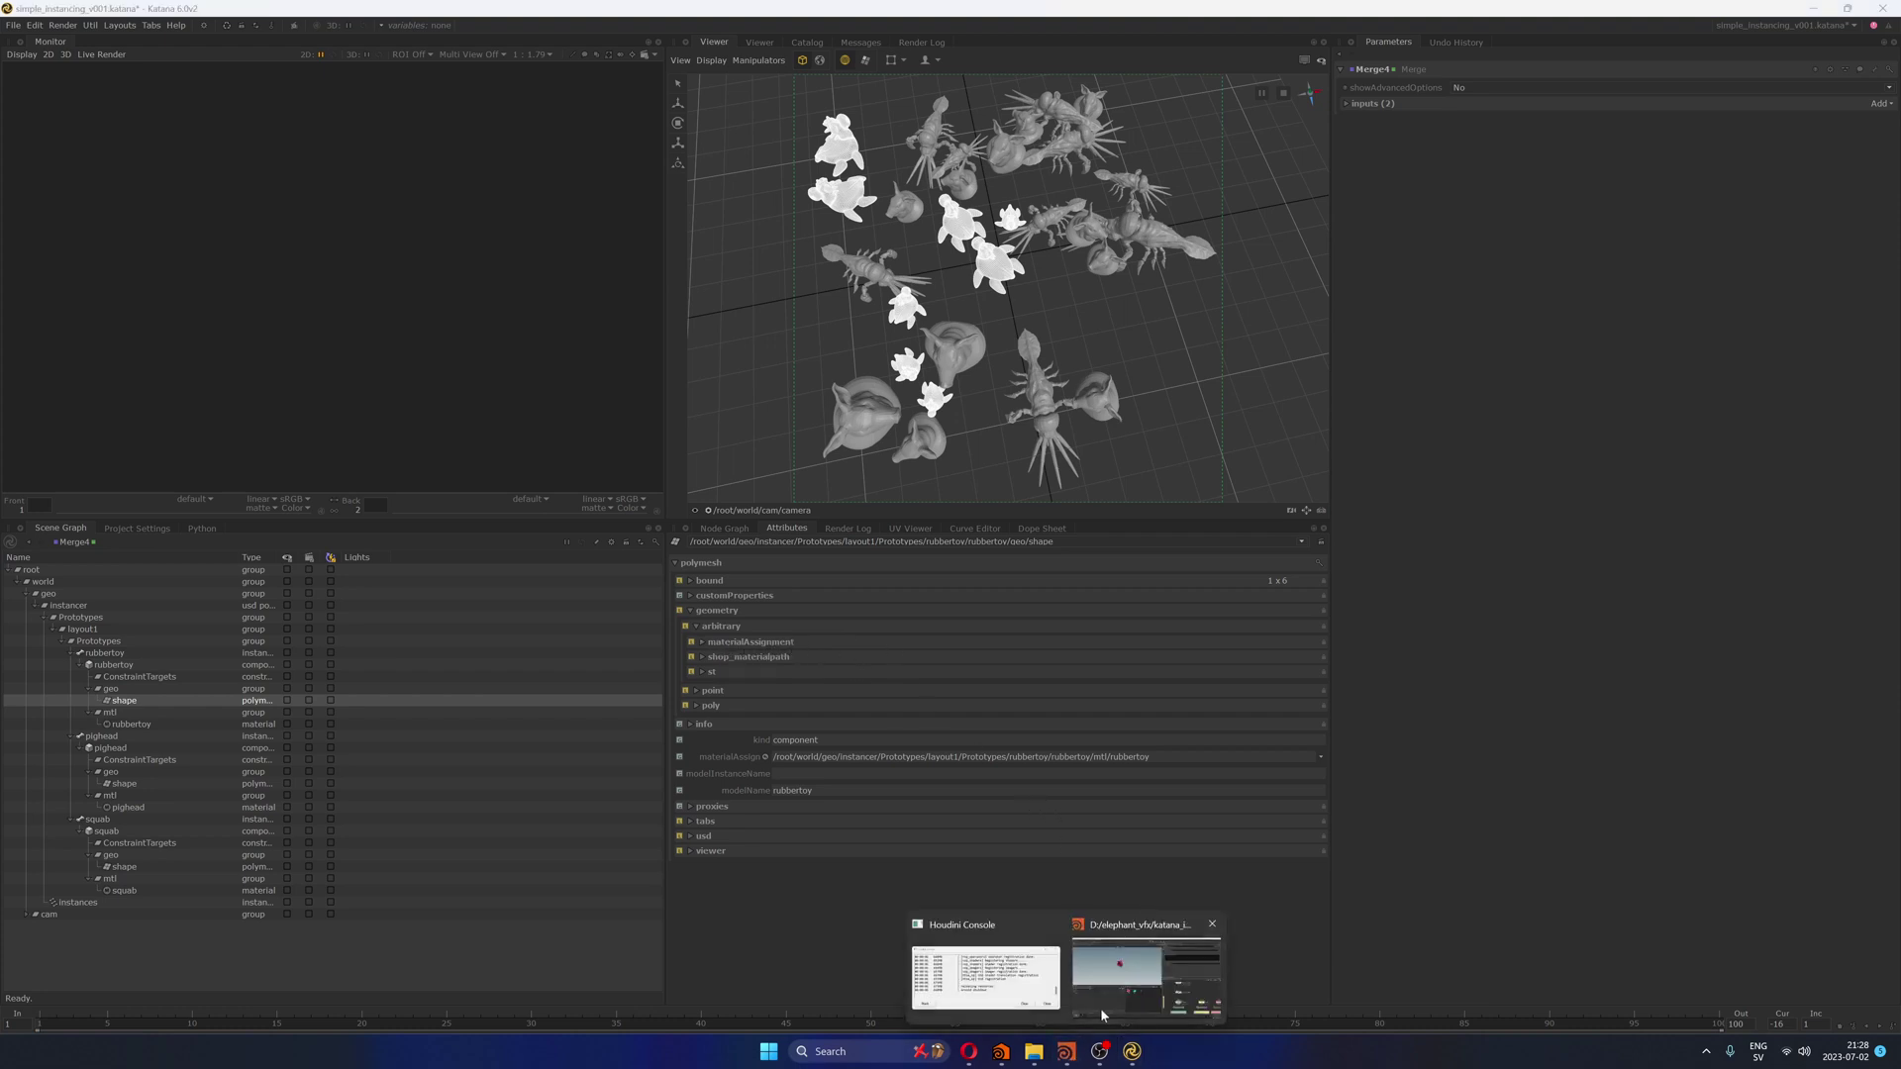
Step: Switch to Houdini and highlight the materialAssignment attribute name and its string value in the pighead's attribwrangle1
click(1065, 1051)
drag(1439, 756, 1441, 757)
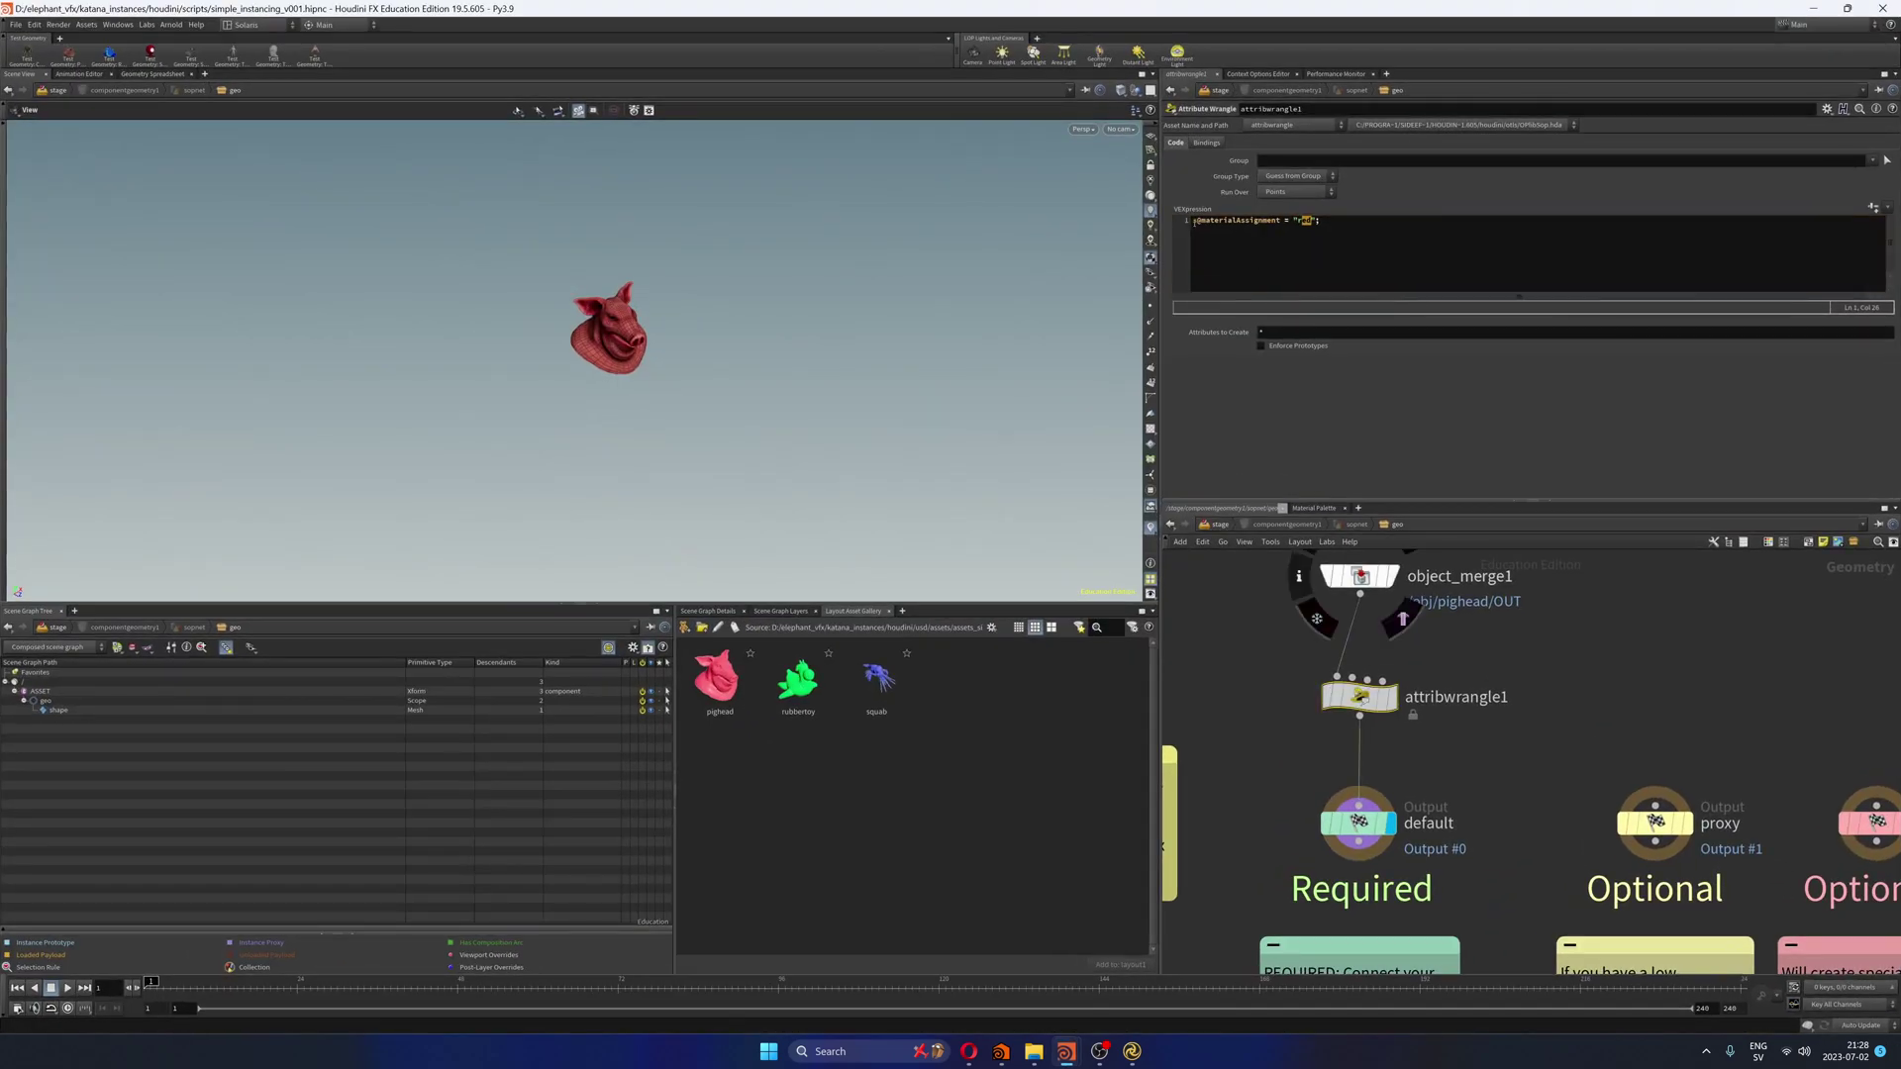
drag(1199, 221, 1277, 219)
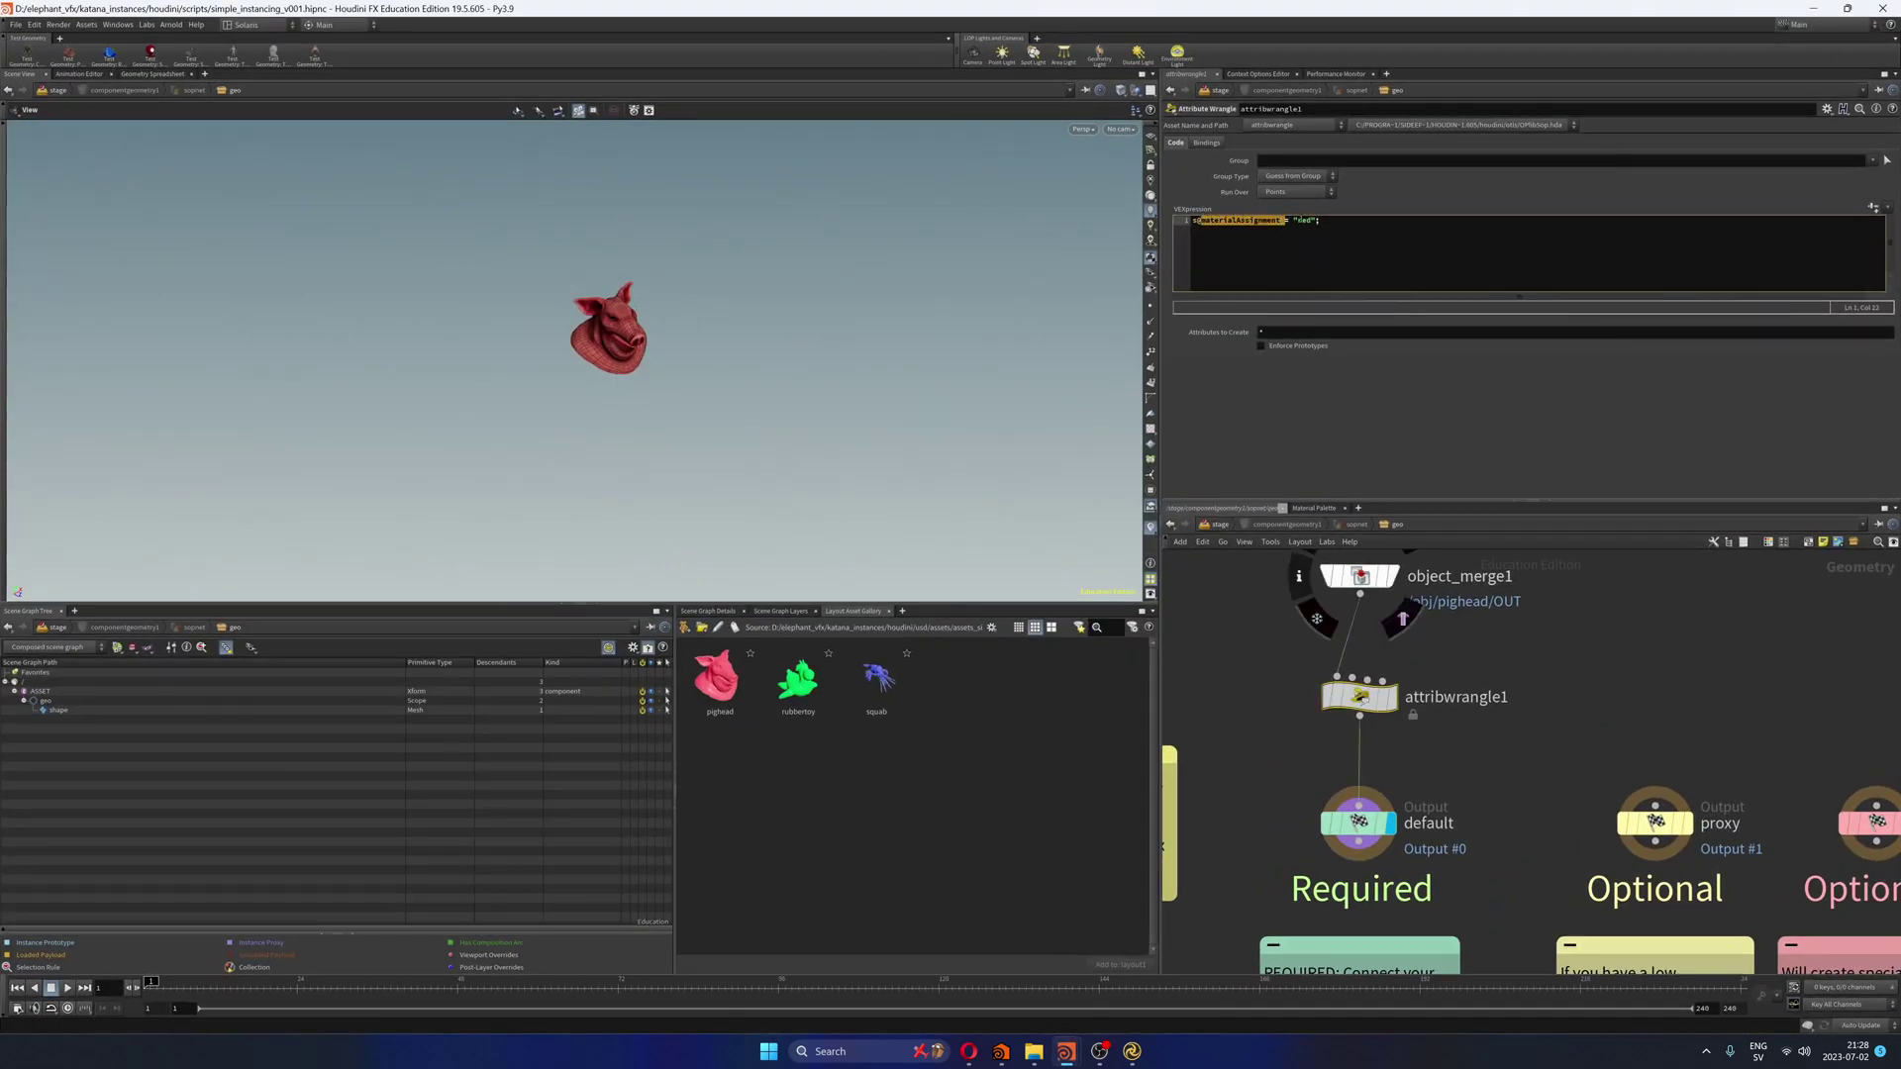
double_click(1307, 220)
Step: Return to the stage, display the rubbertoy output, then open componentgeometry2 and highlight the material name in its wrangle code
key(u)
middle_drag(1681, 795, 1317, 745)
click(1539, 741)
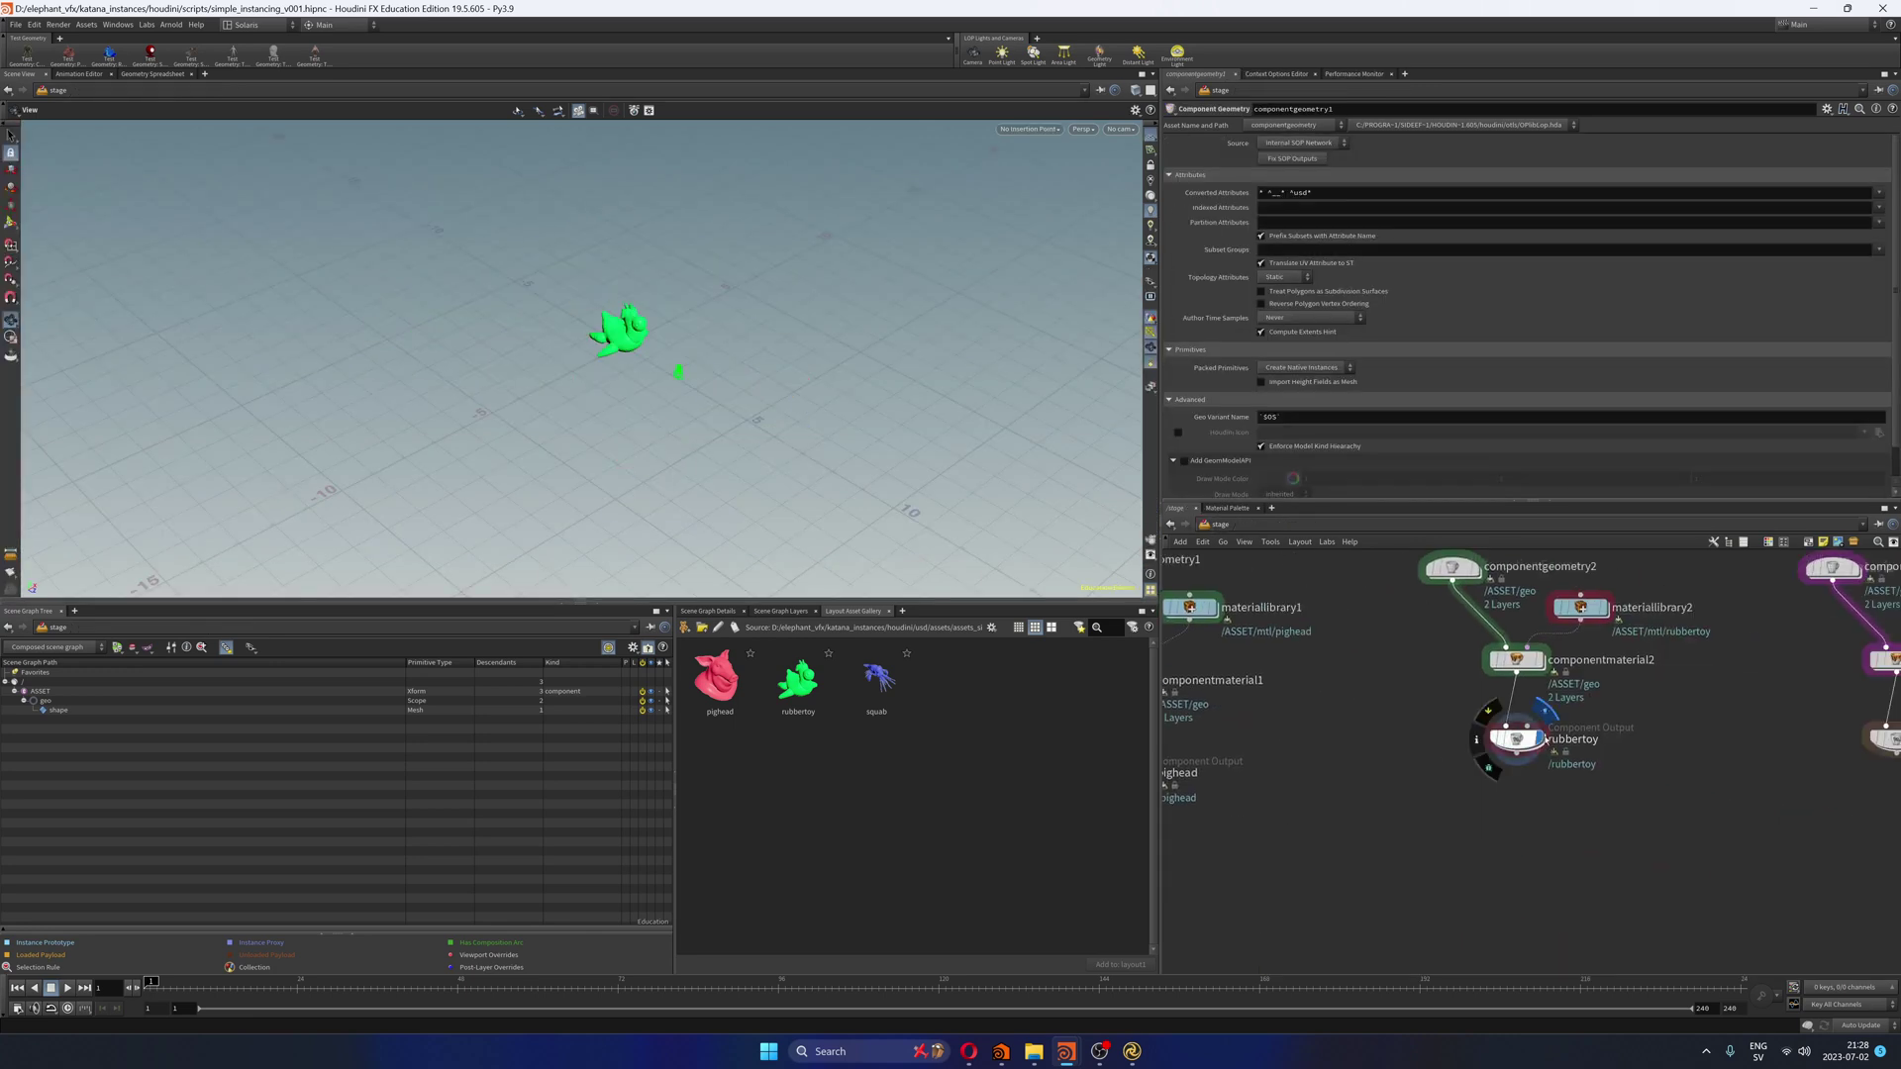
double_click(1464, 574)
drag(1306, 220, 1329, 219)
Step: Switch to Katana and examine the per-point values of the rubbertoy shape's materialAssignment attribute
click(1812, 8)
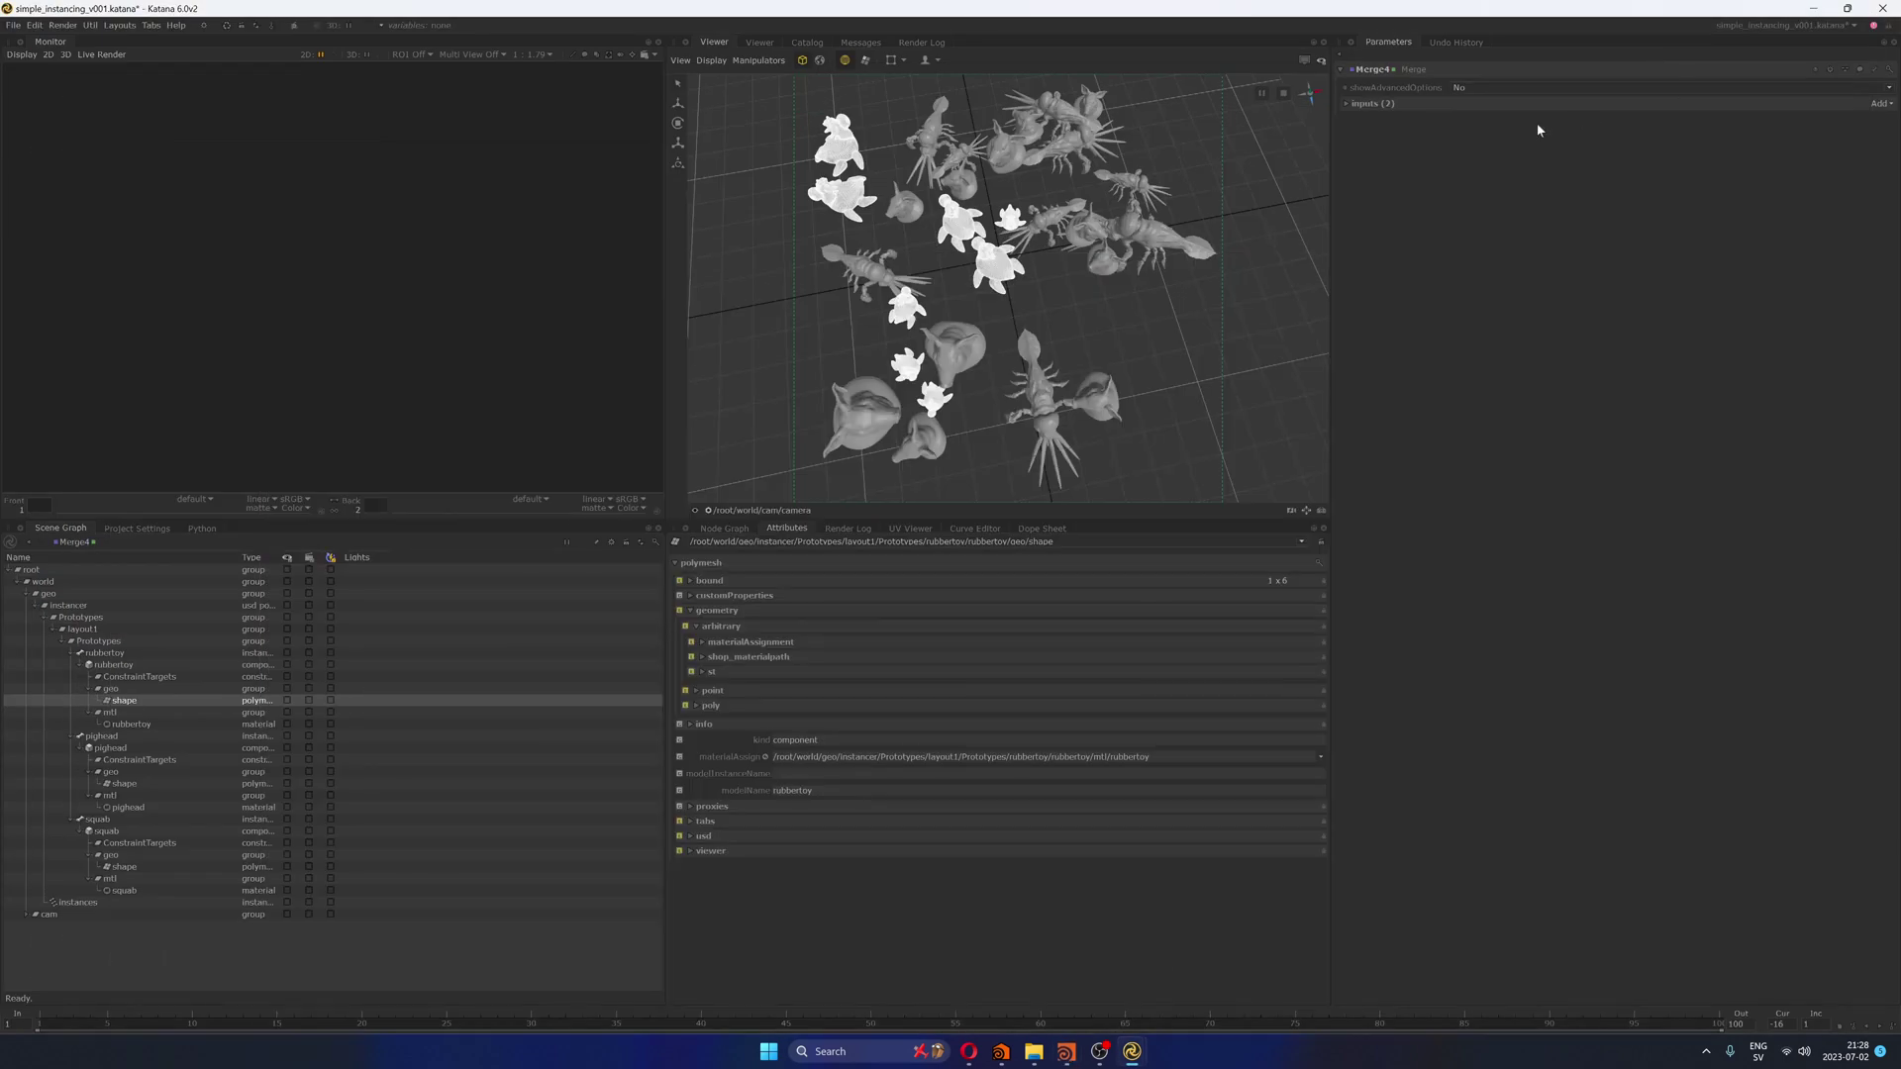
click(703, 644)
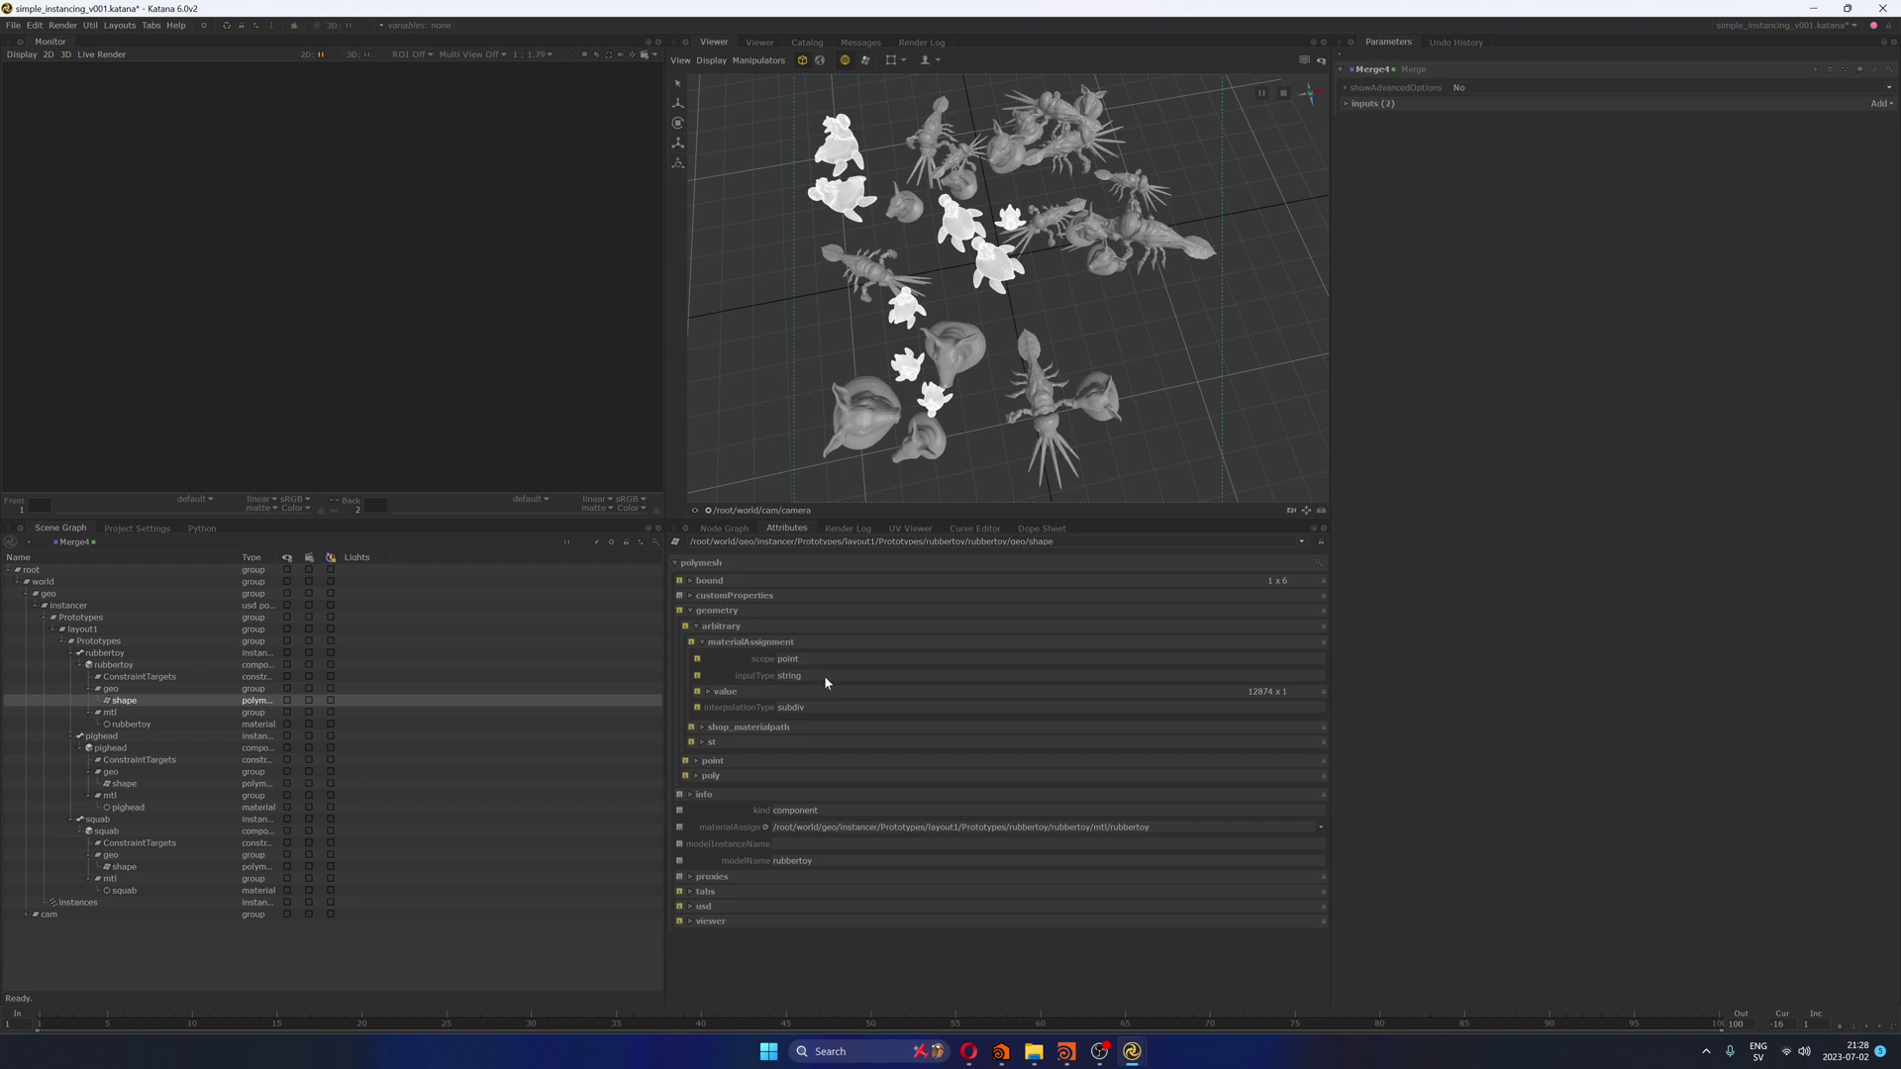
click(708, 692)
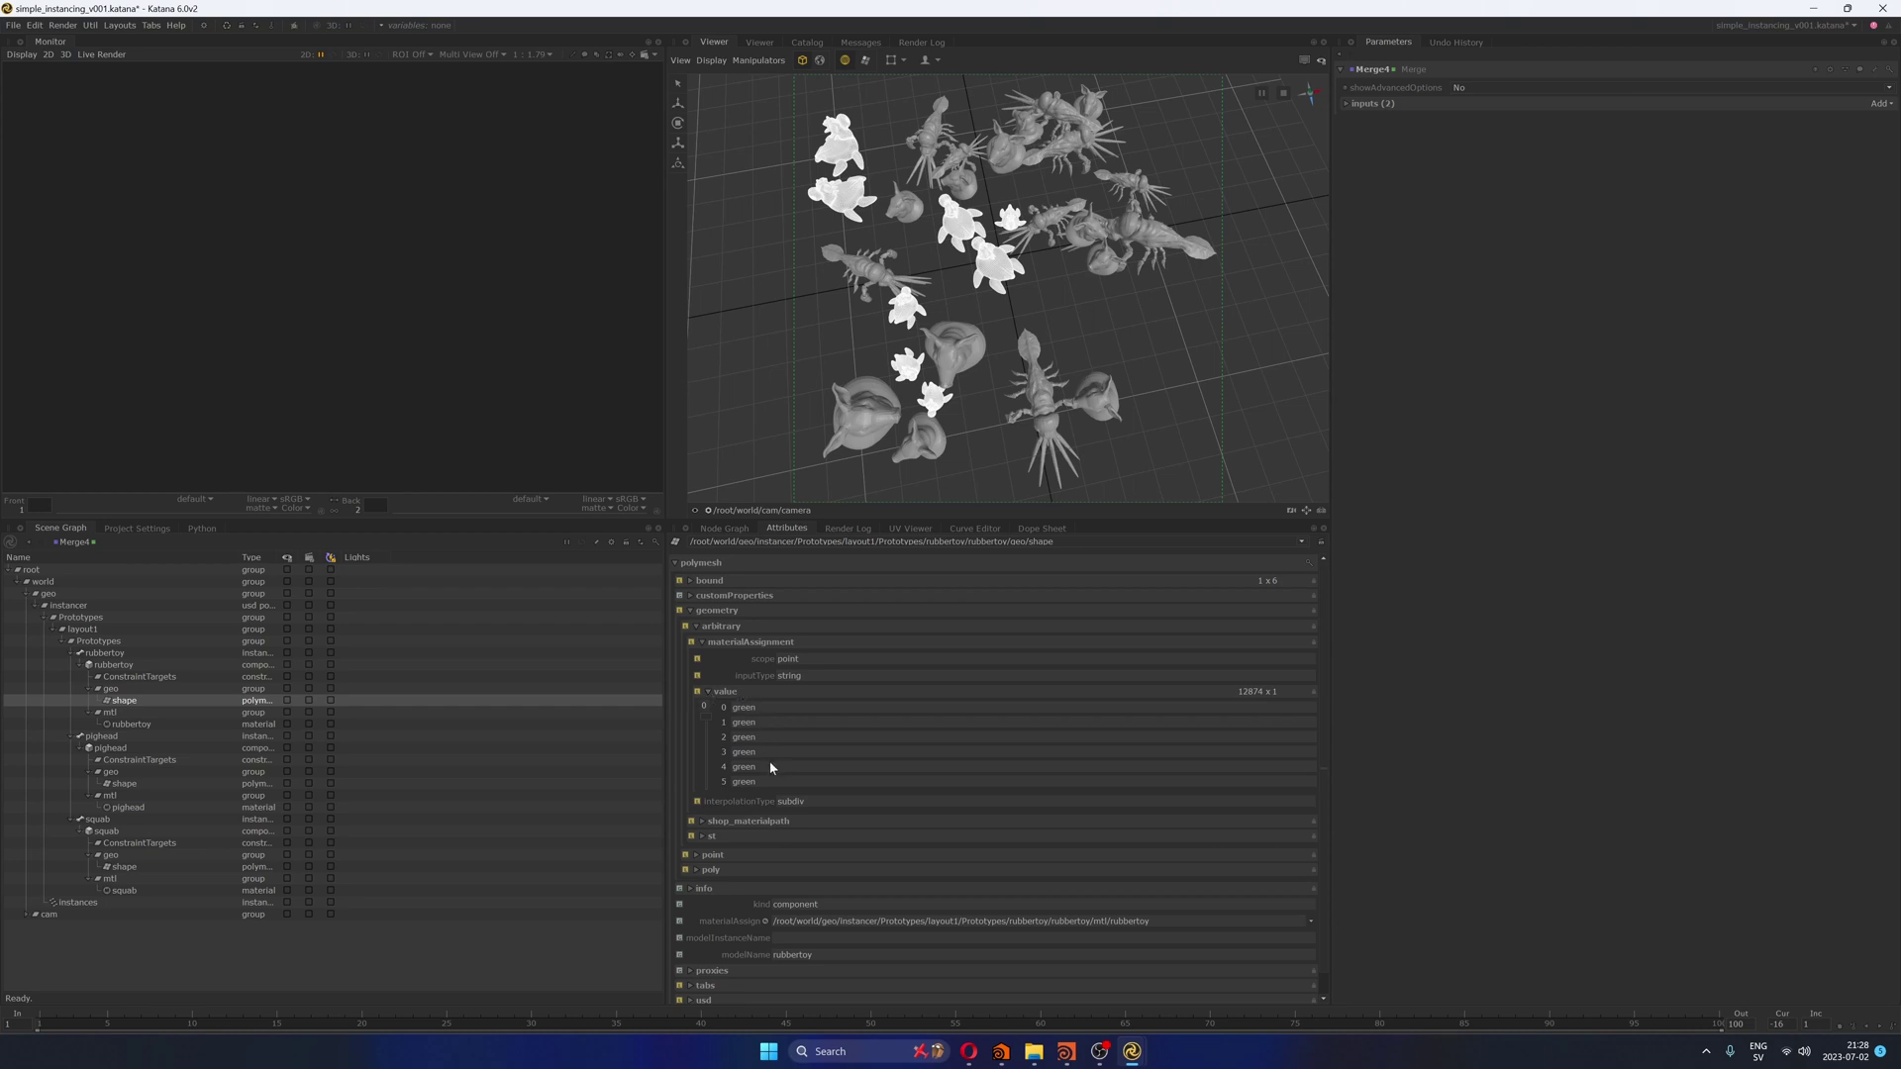
drag(706, 716, 704, 737)
drag(705, 784, 711, 712)
click(708, 692)
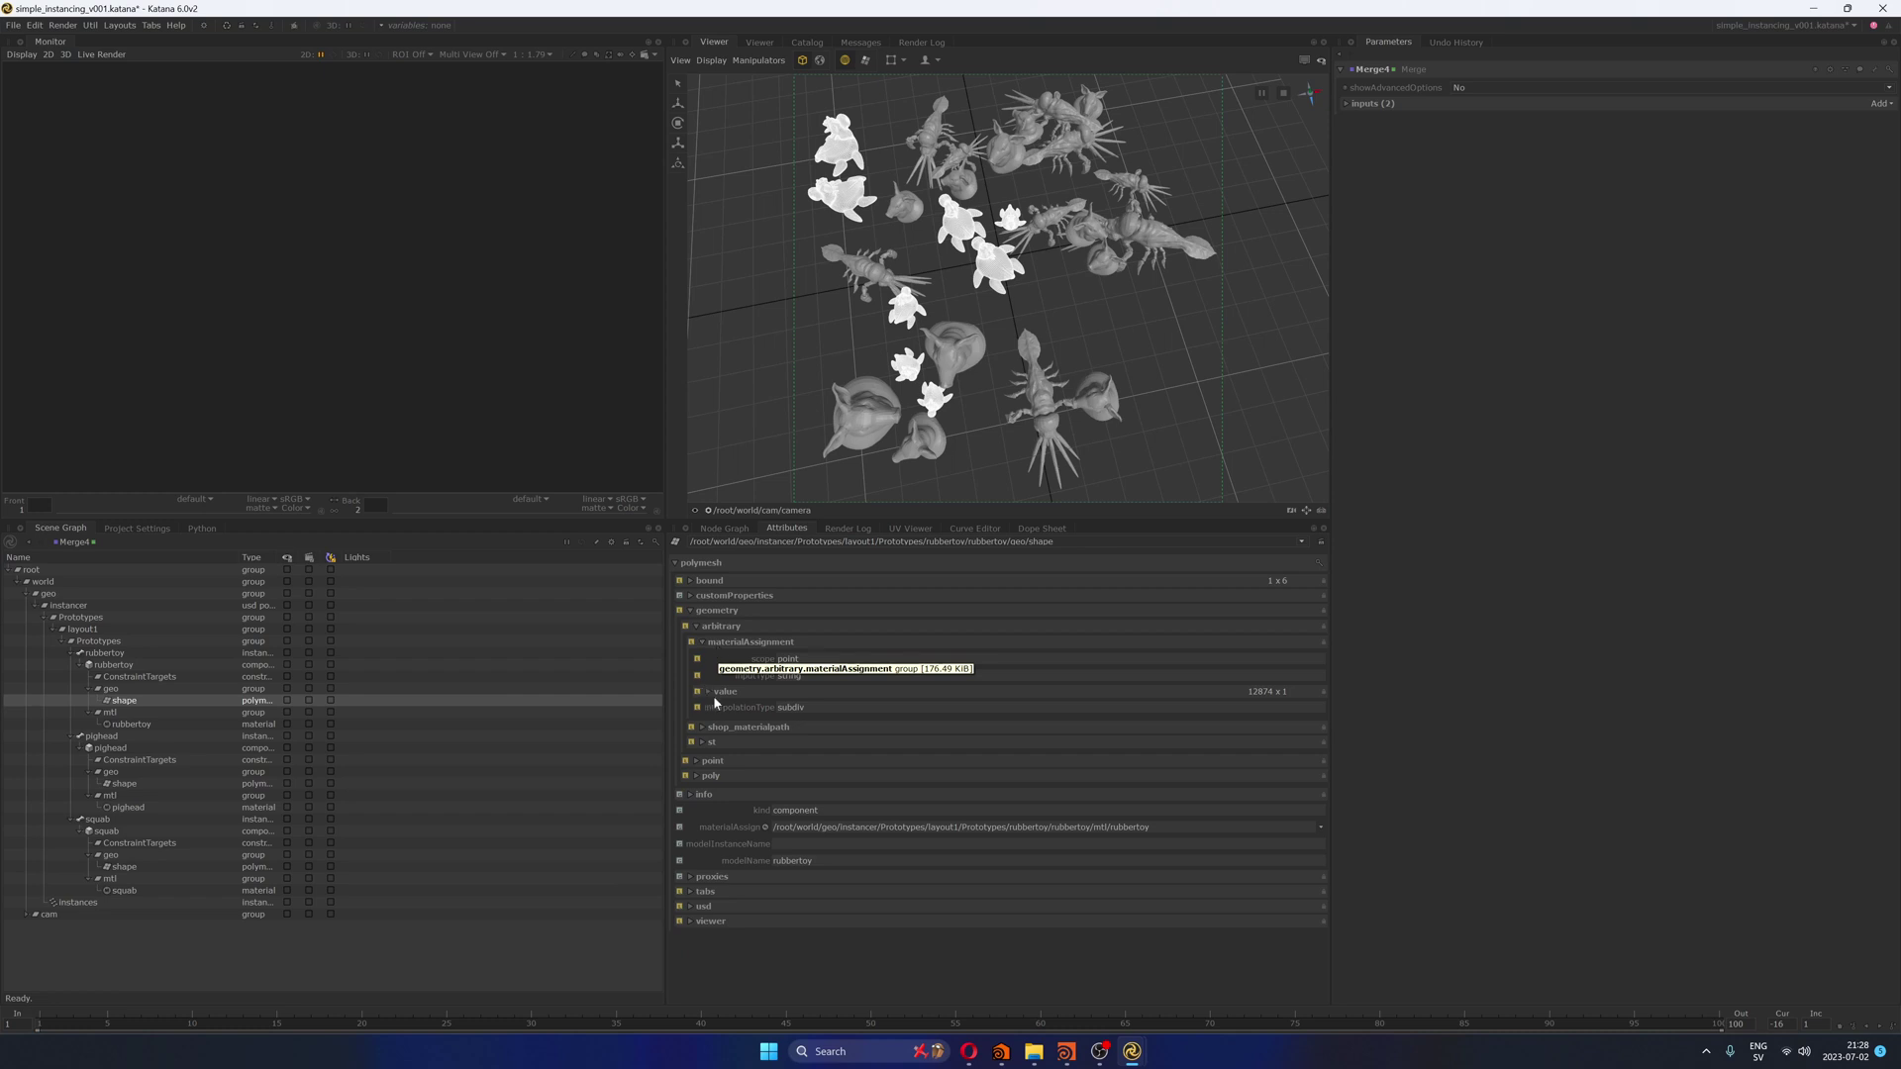
click(724, 692)
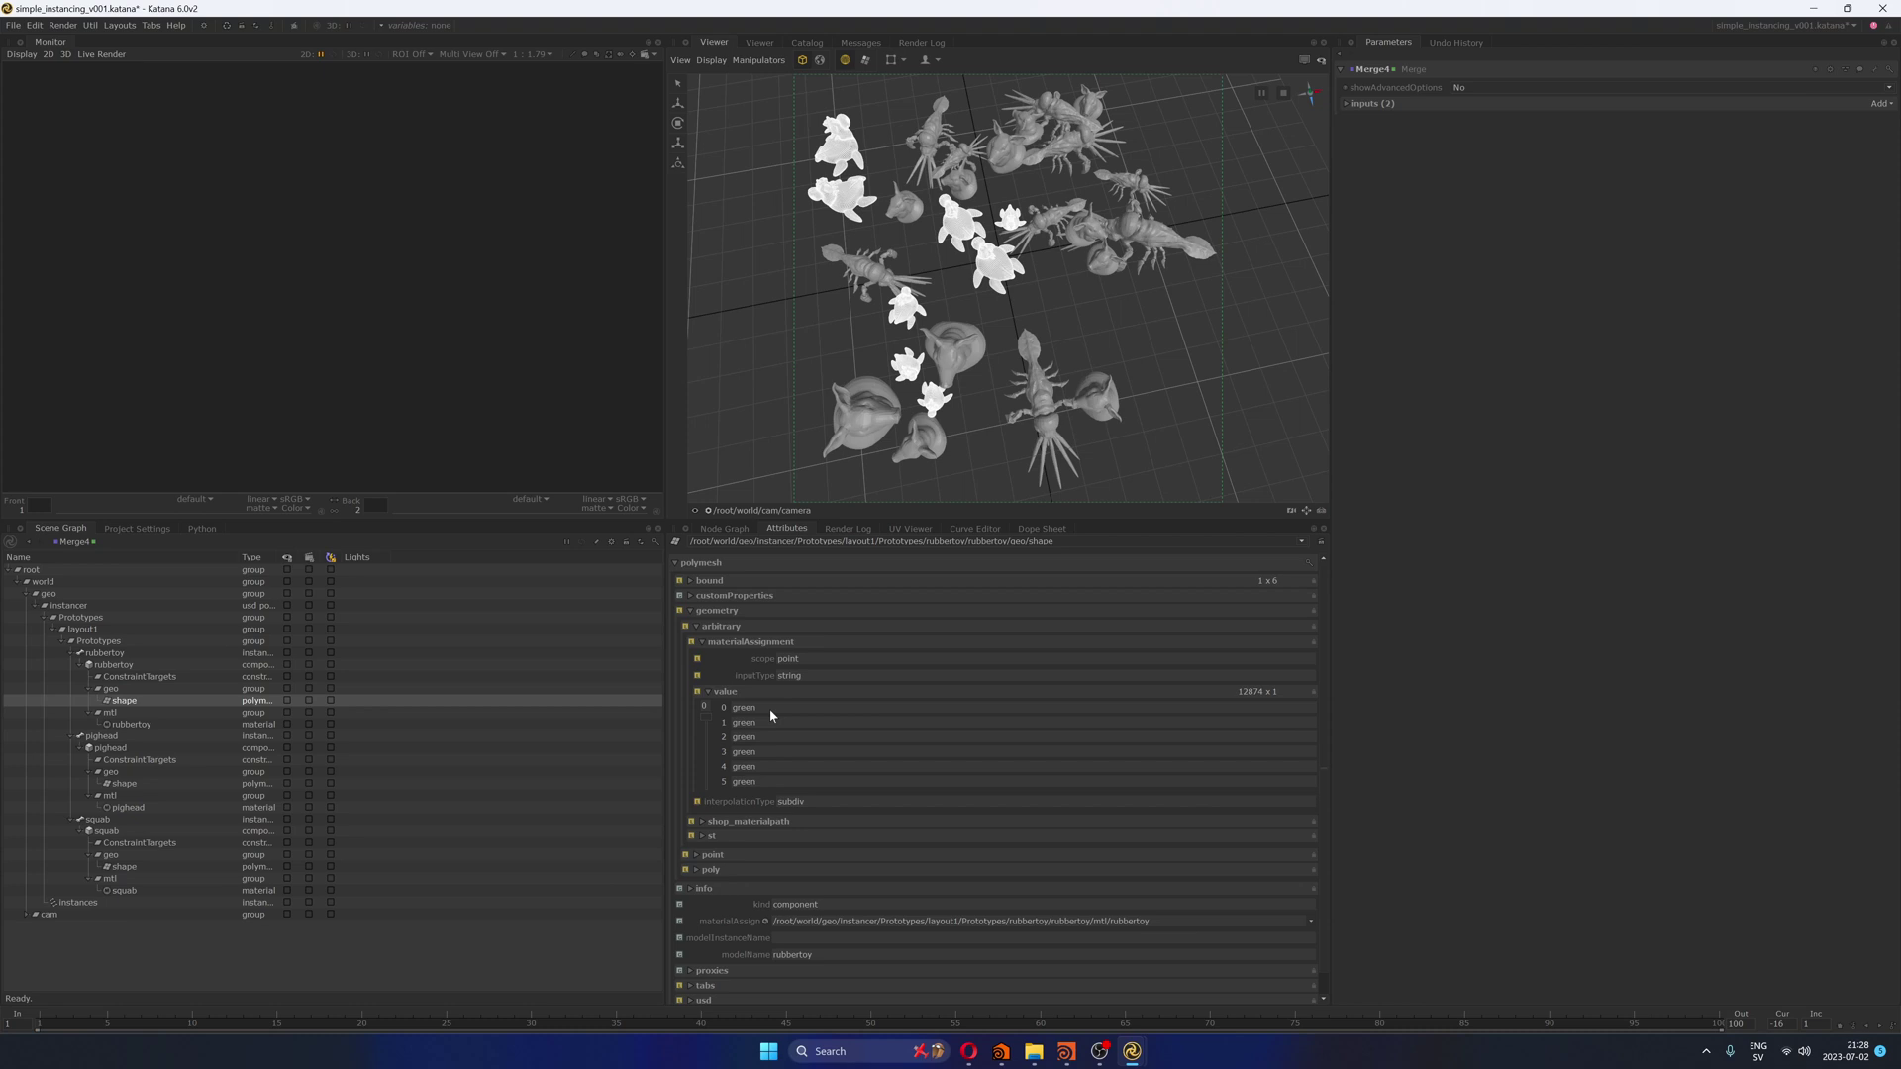
Step: Return to the node graph, view the scene at CollectionCreate2 and show the CollectionCreate2 and GafferThree parameters
click(725, 530)
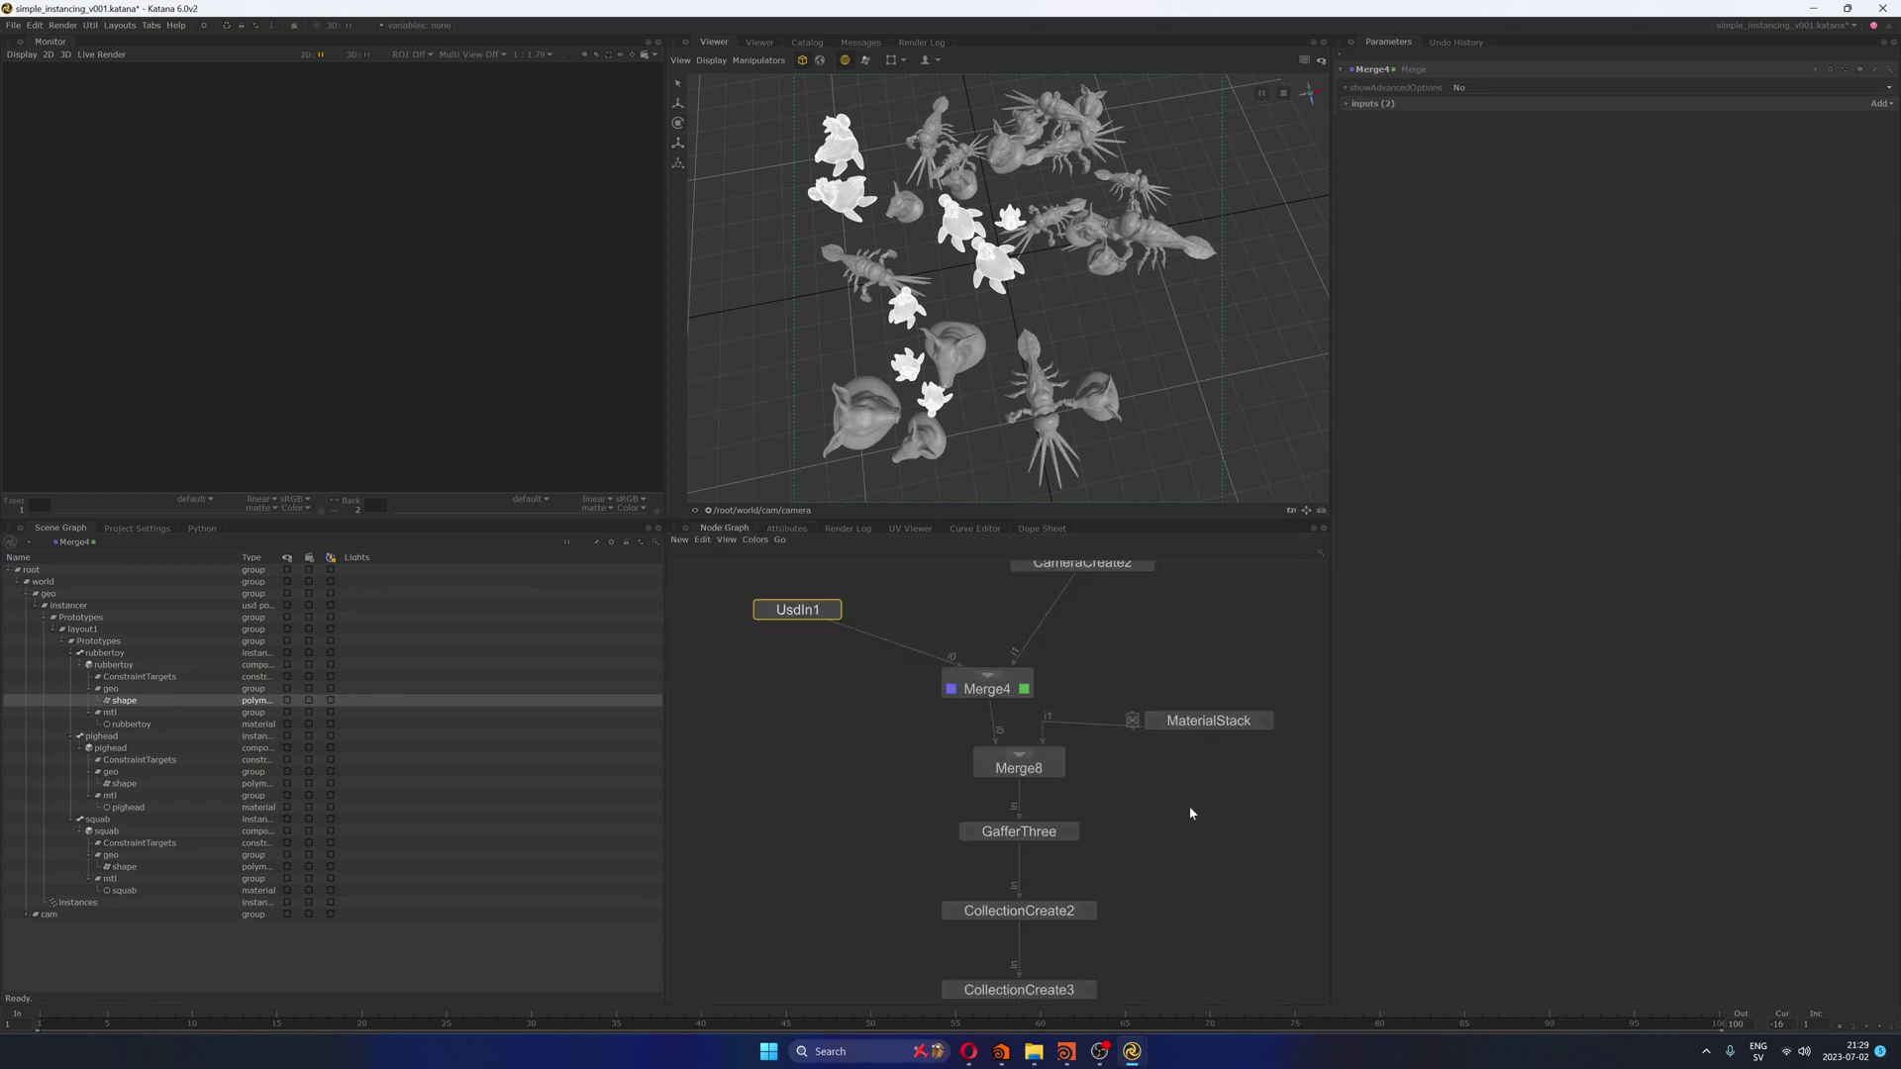
middle_drag(1196, 806, 1023, 721)
middle_drag(1020, 838, 984, 715)
click(977, 714)
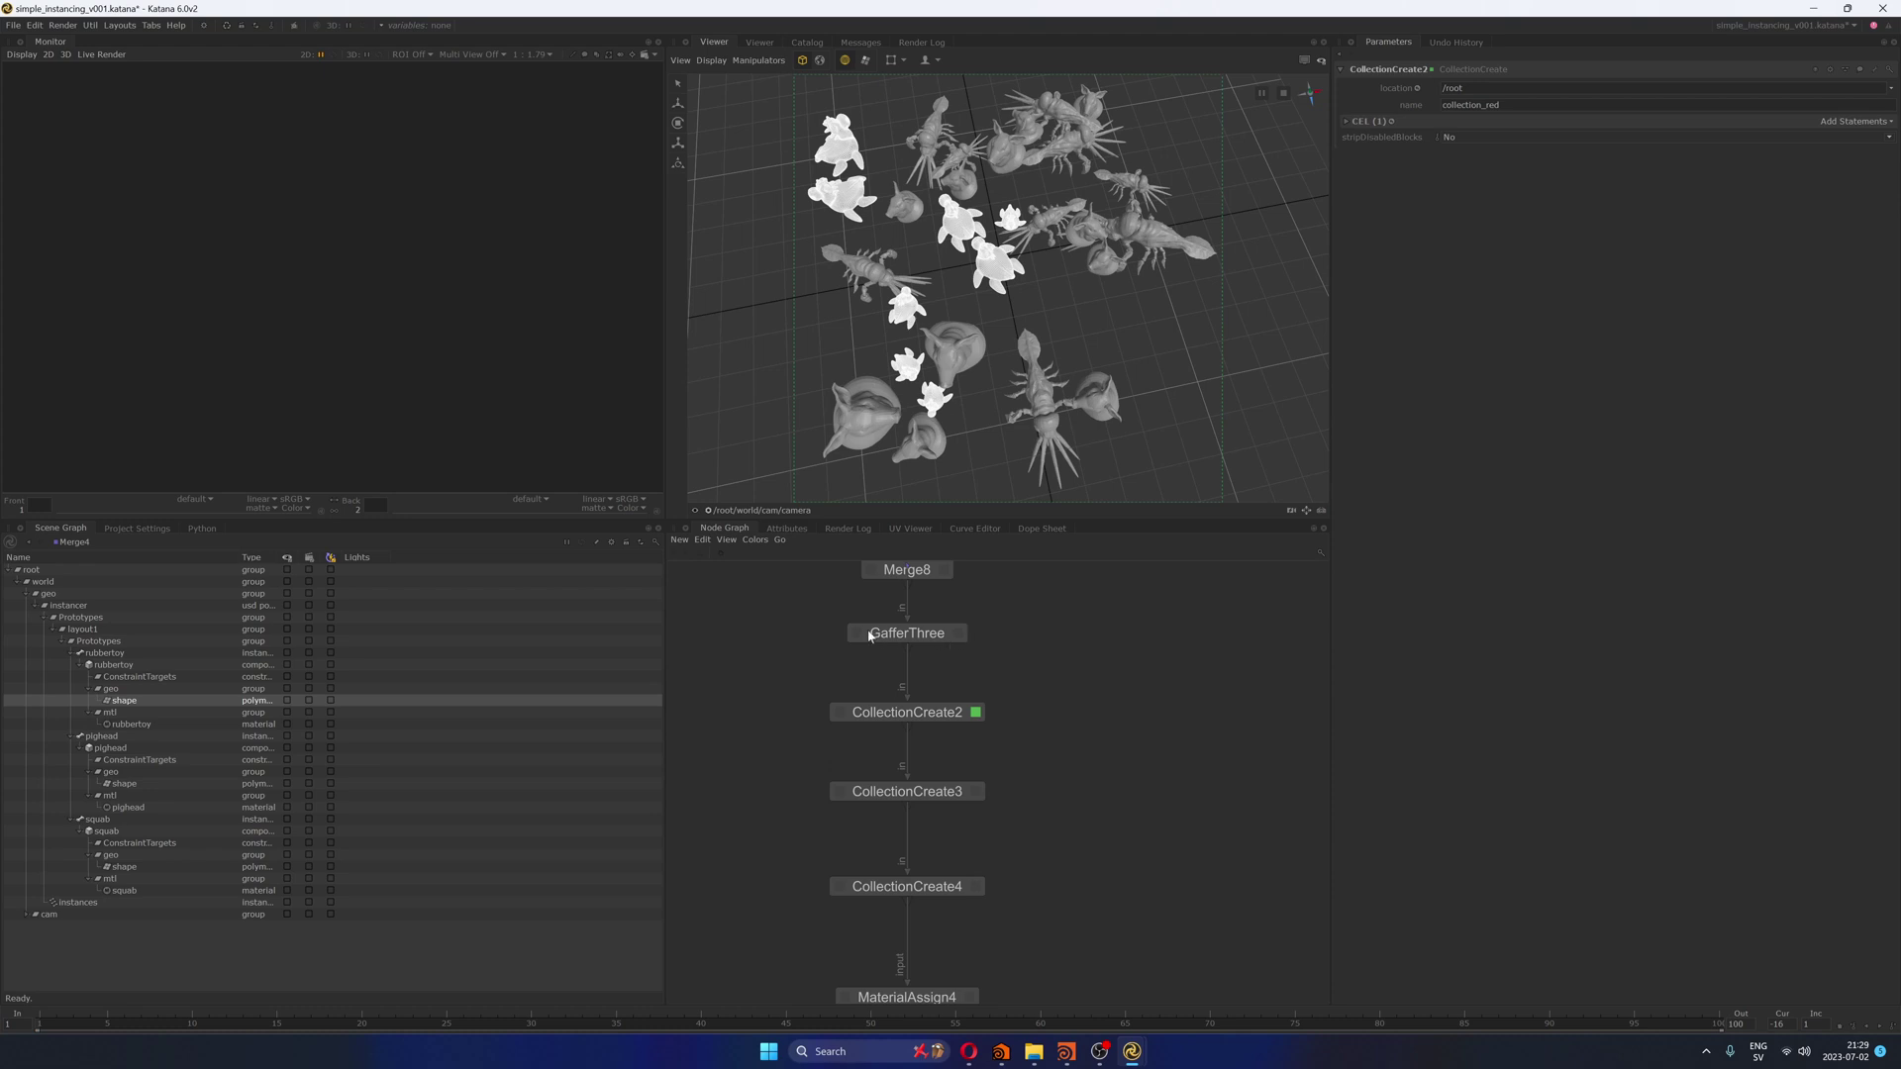
click(839, 712)
middle_drag(967, 643, 1039, 919)
click(969, 721)
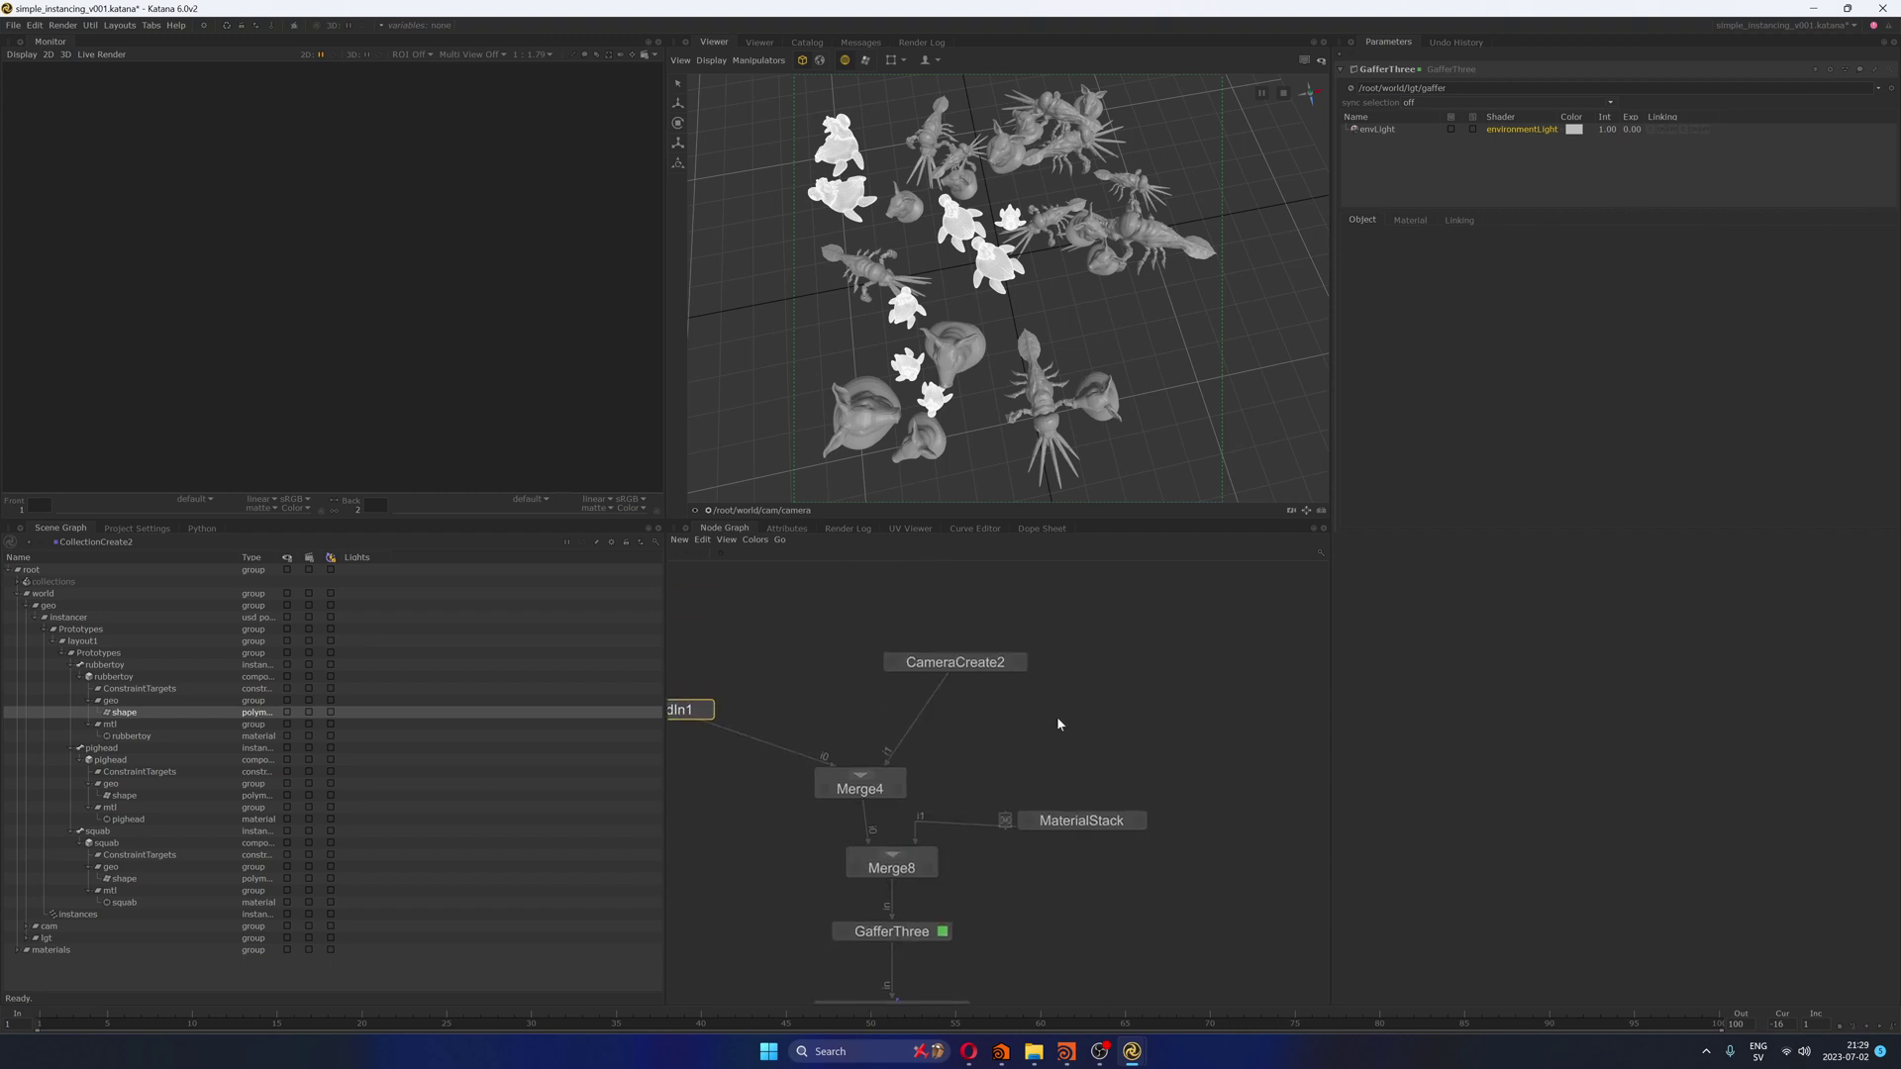
Step: Show the MaterialStack parameters, look through its materials and expand the red material's dlSurfaceShader settings
click(1136, 822)
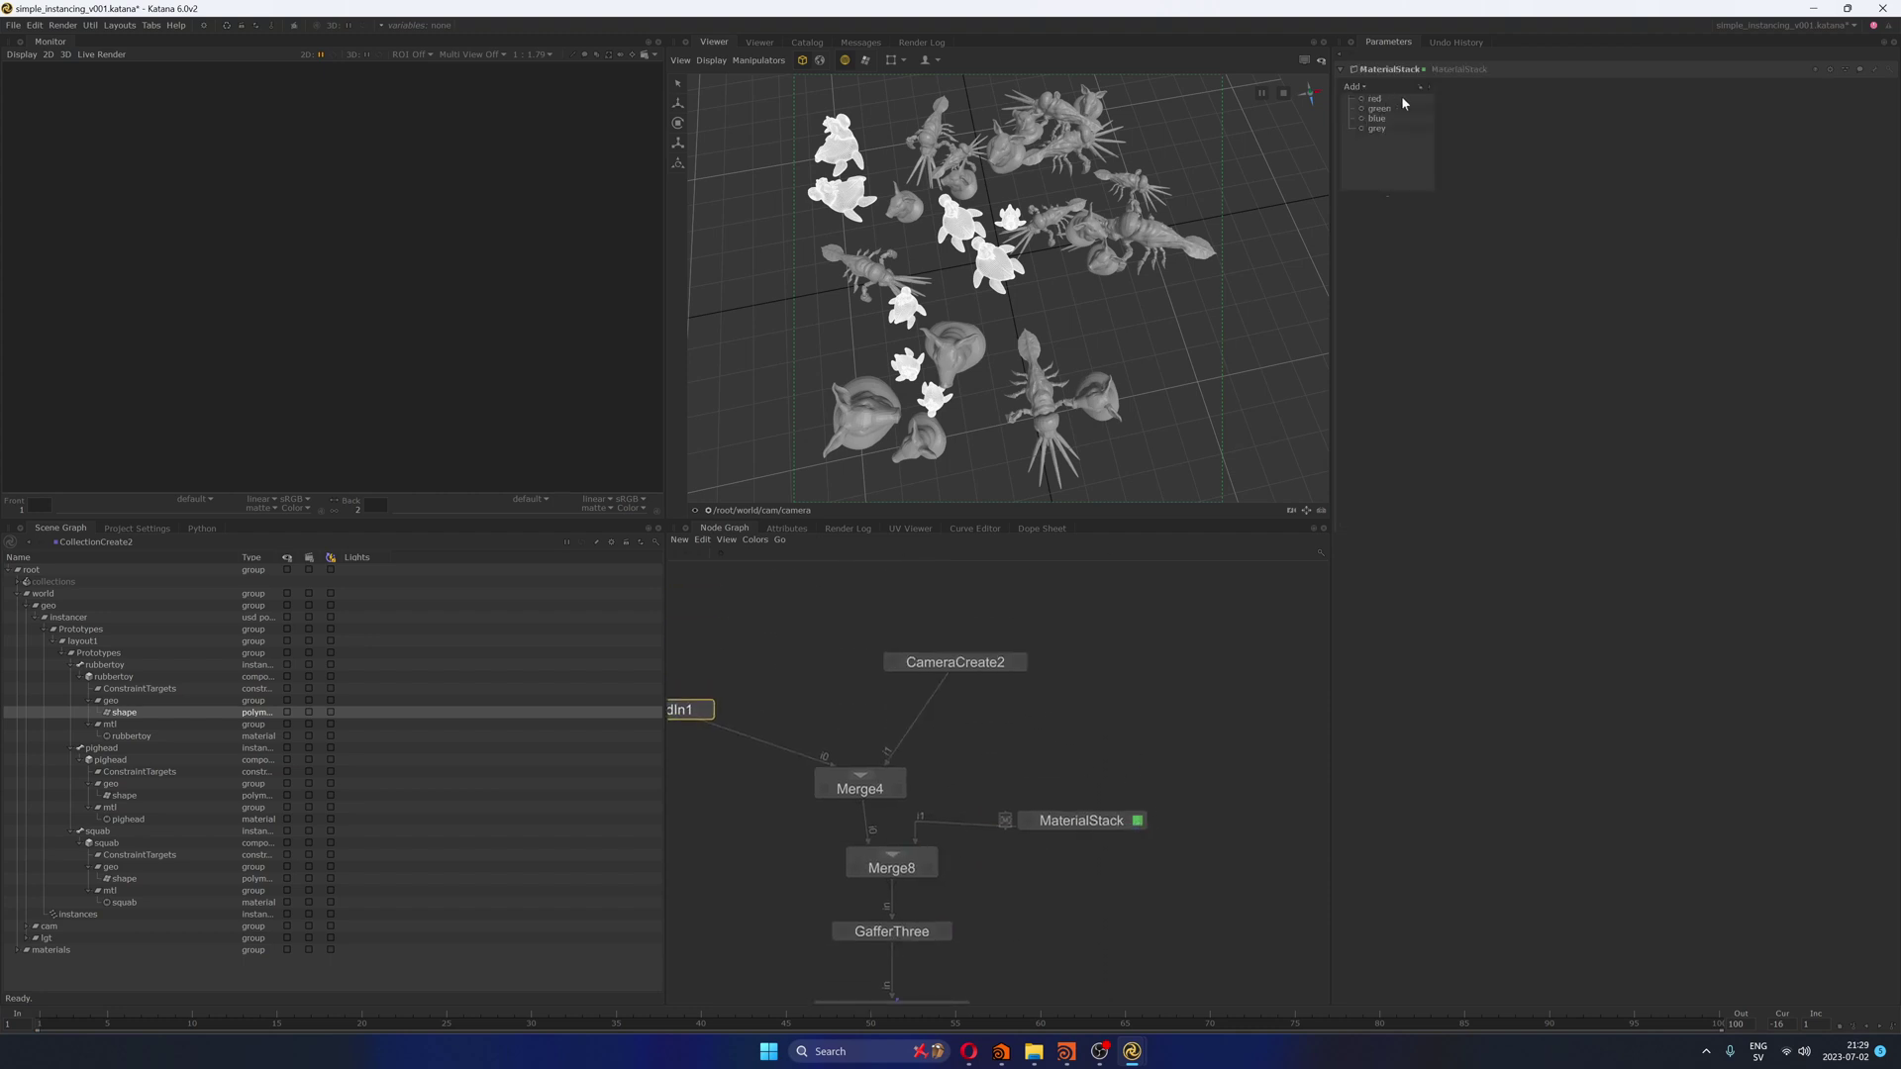
click(1385, 129)
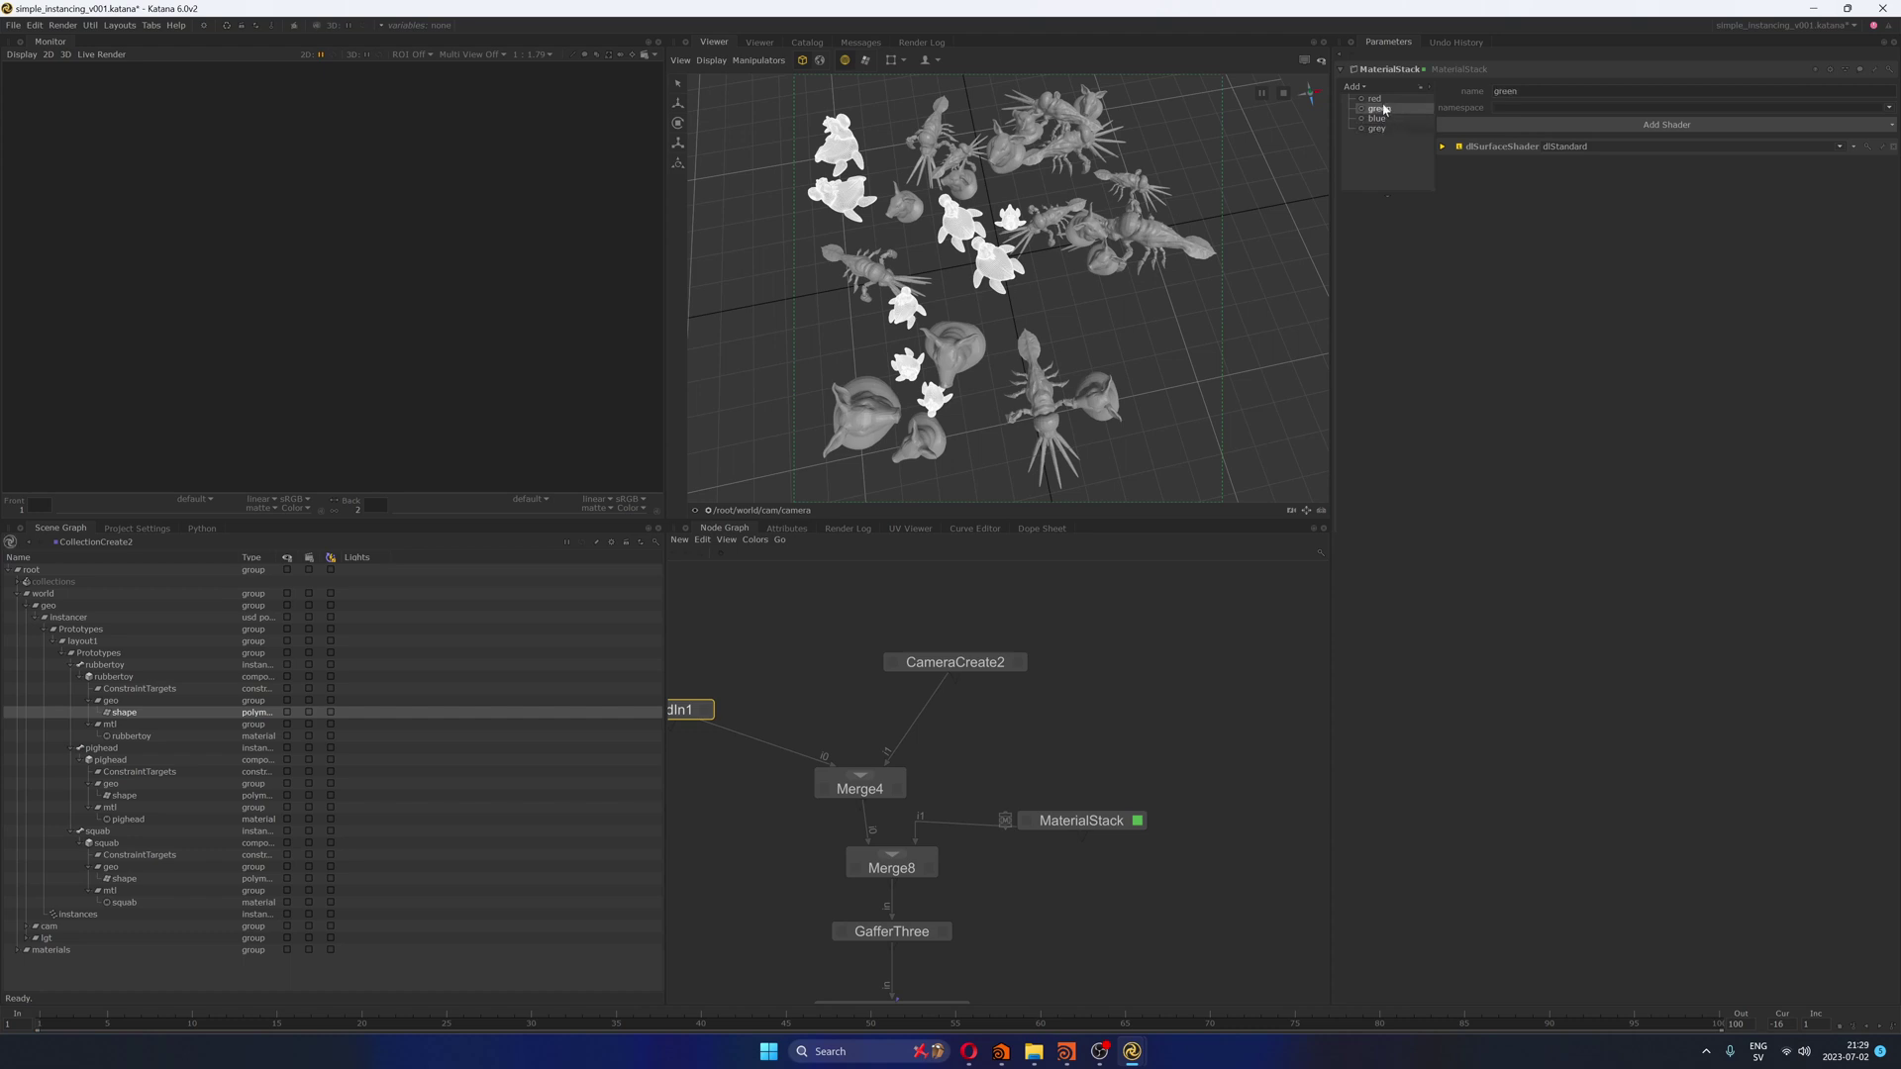
click(1423, 97)
click(1442, 148)
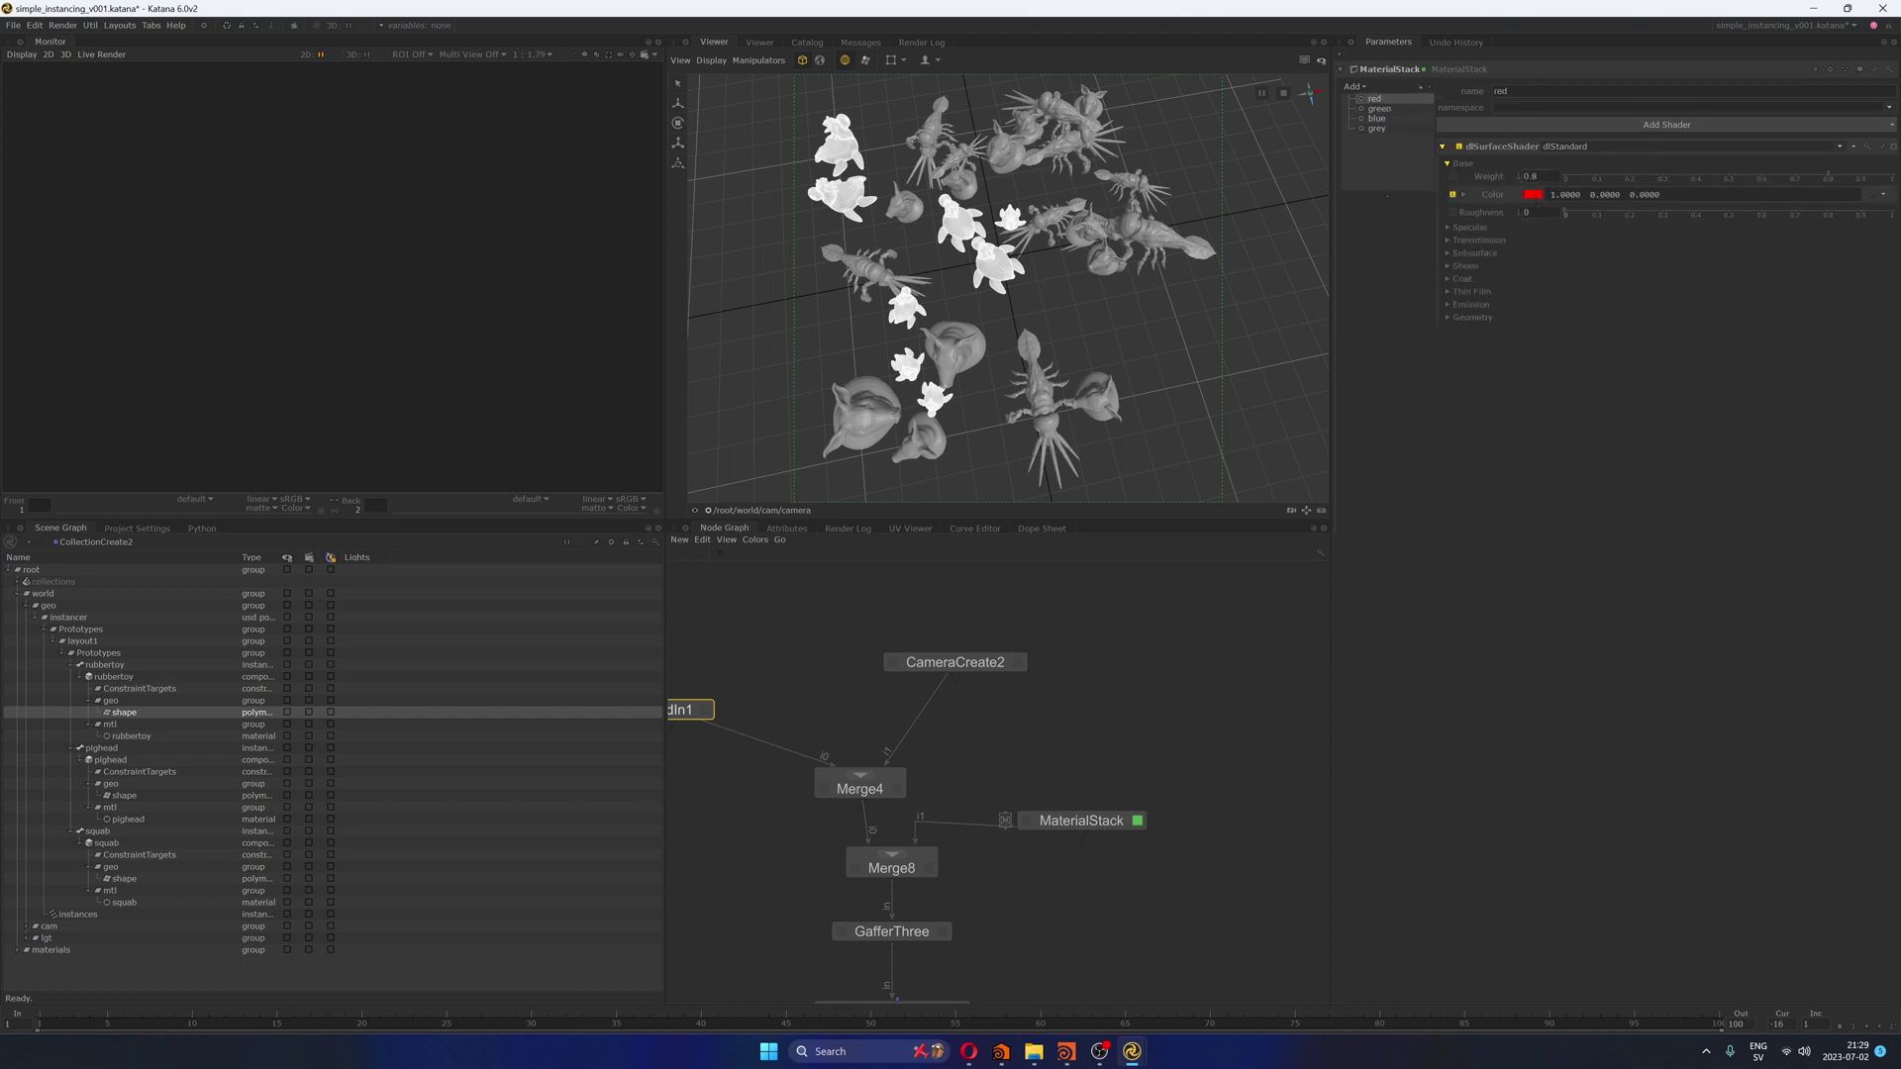
Step: View the scene at CollectionCreate2, show its parameters, expand the scene graph's collections location and highlight the name collection_red
middle_drag(1067, 902, 1102, 550)
click(998, 660)
click(995, 660)
click(959, 660)
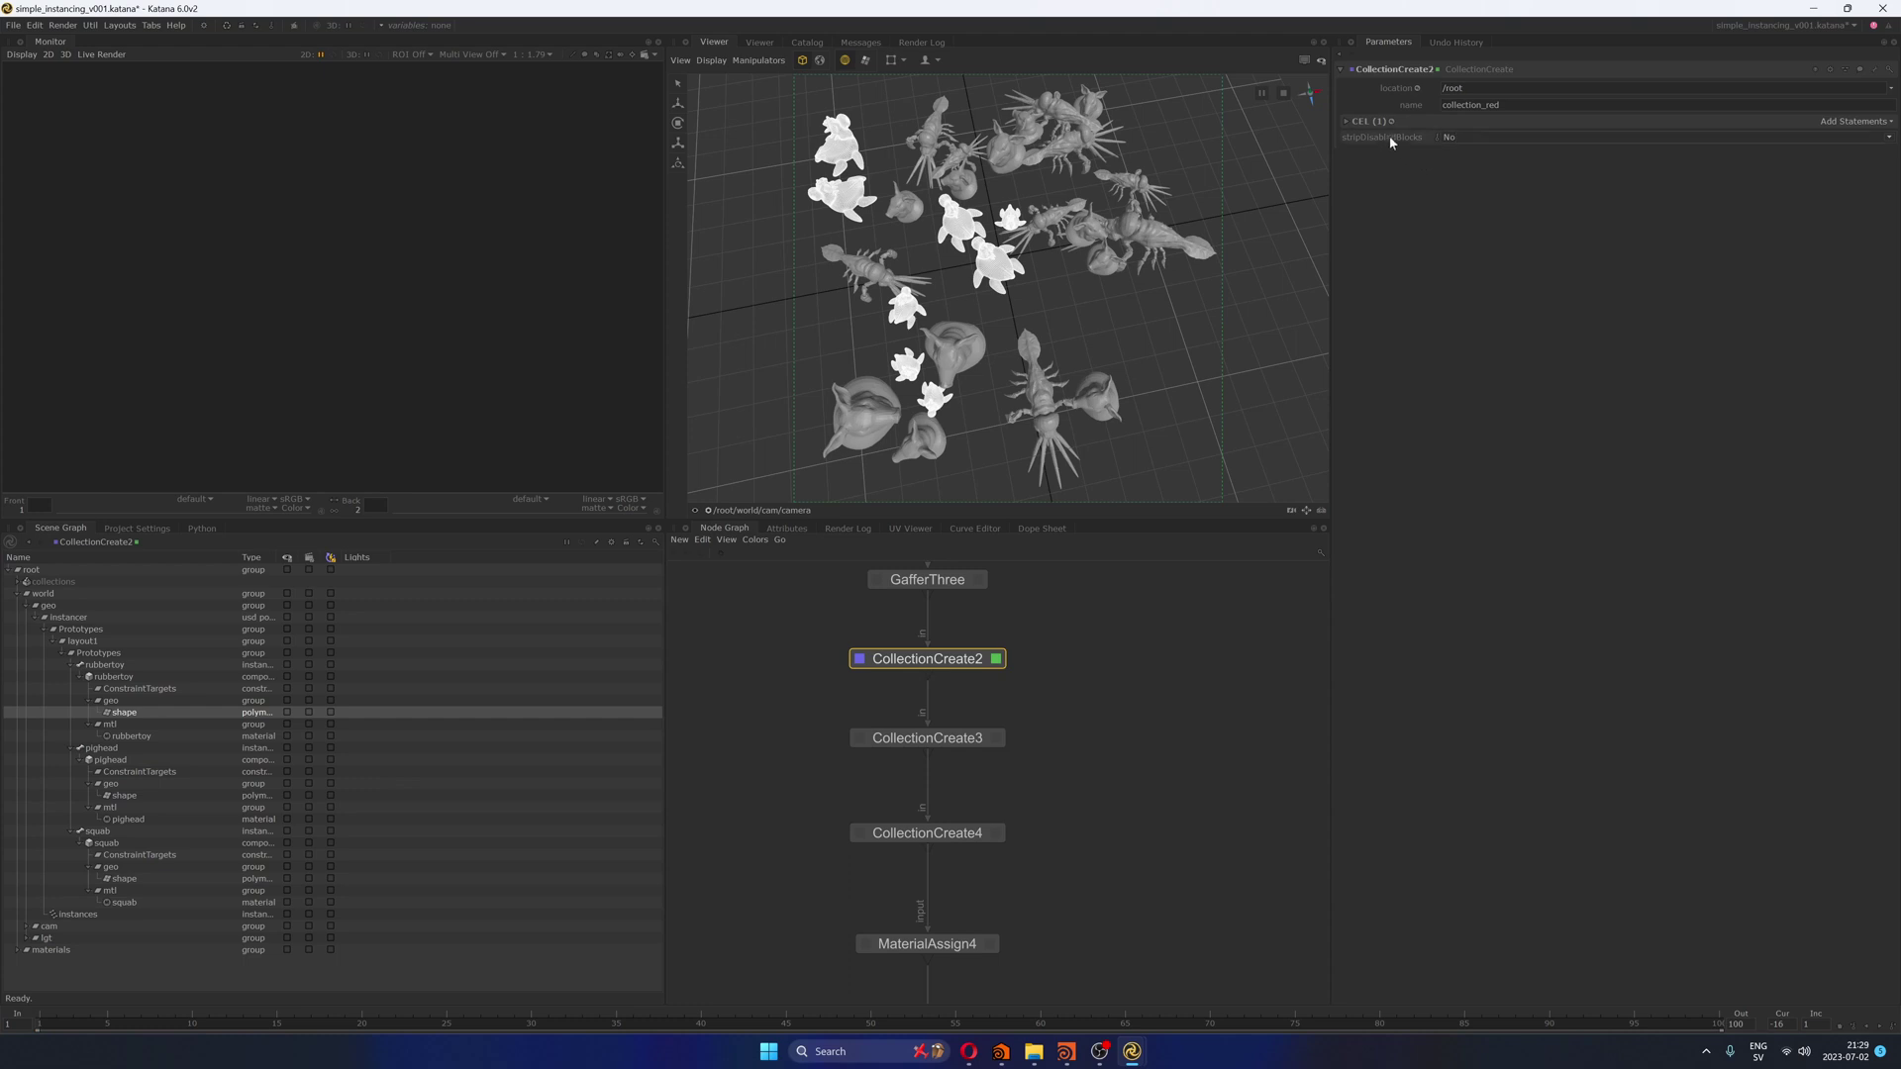
drag(1469, 88, 1401, 89)
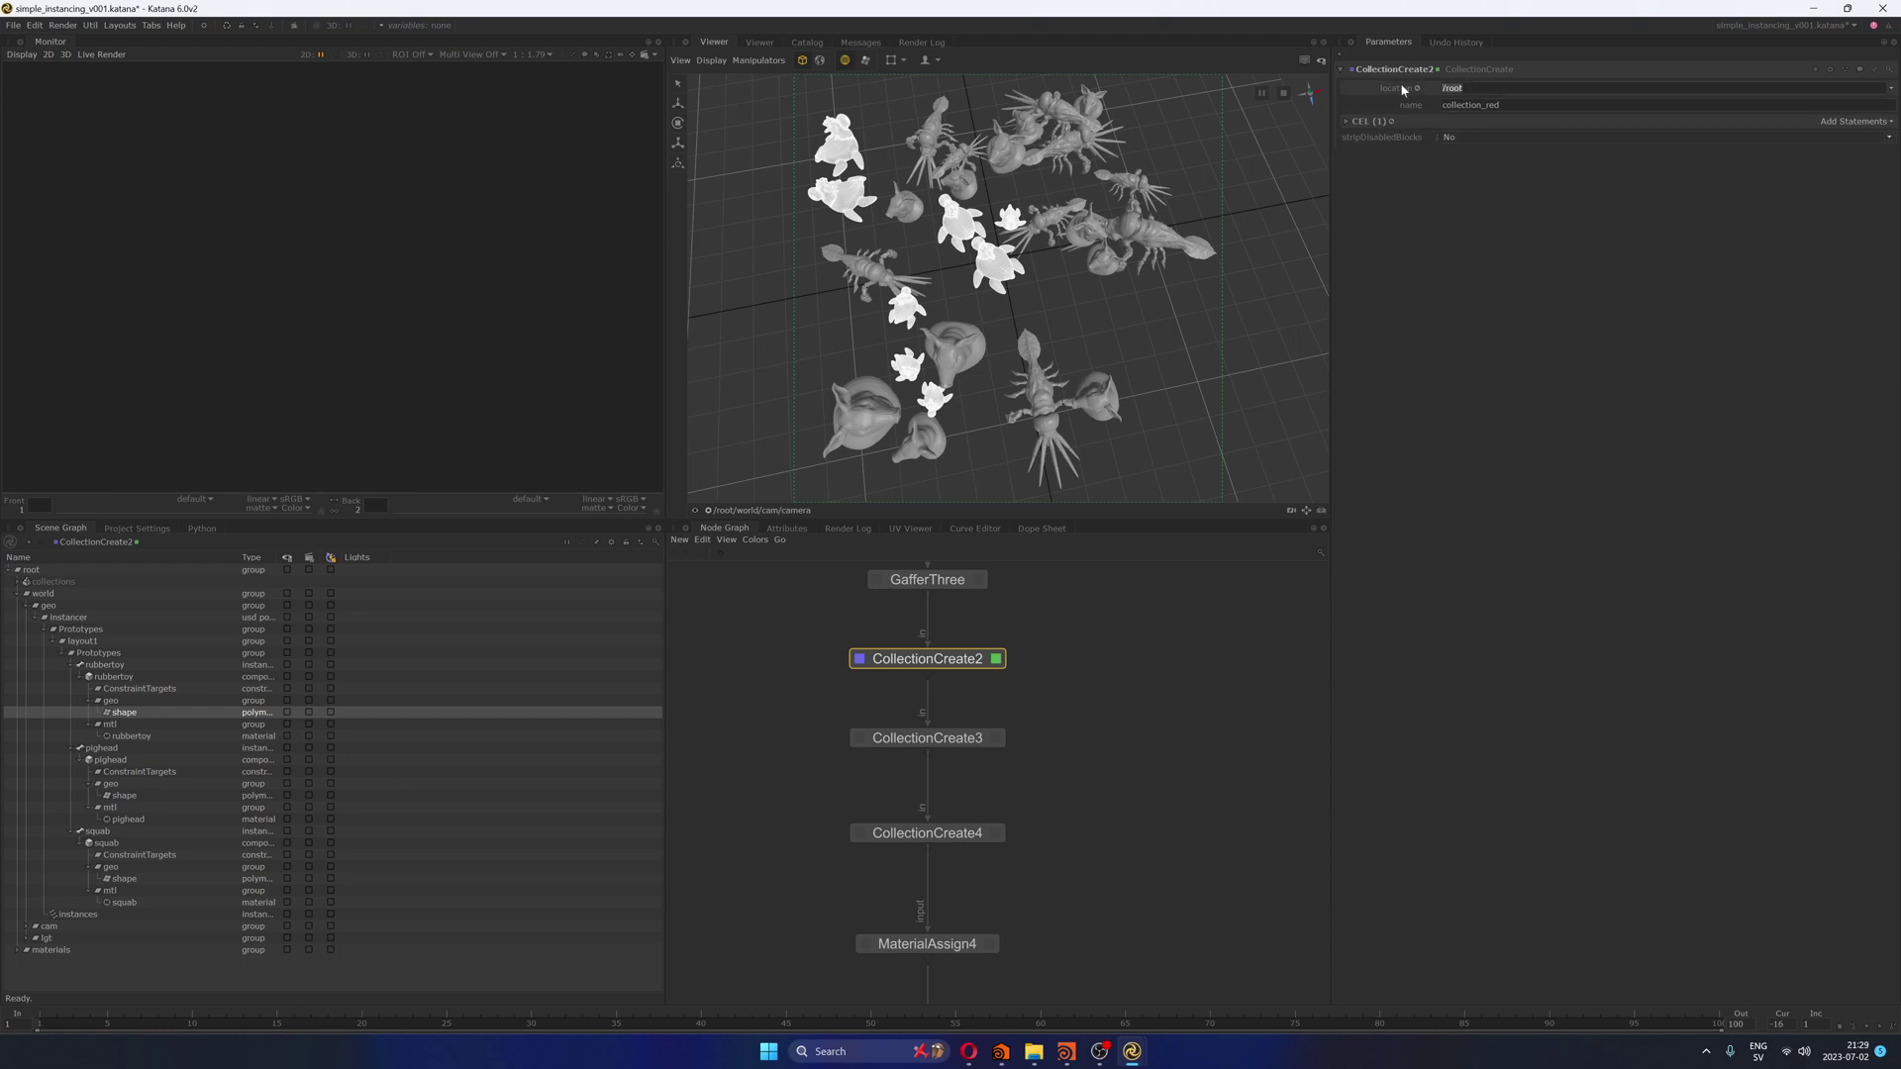
click(19, 583)
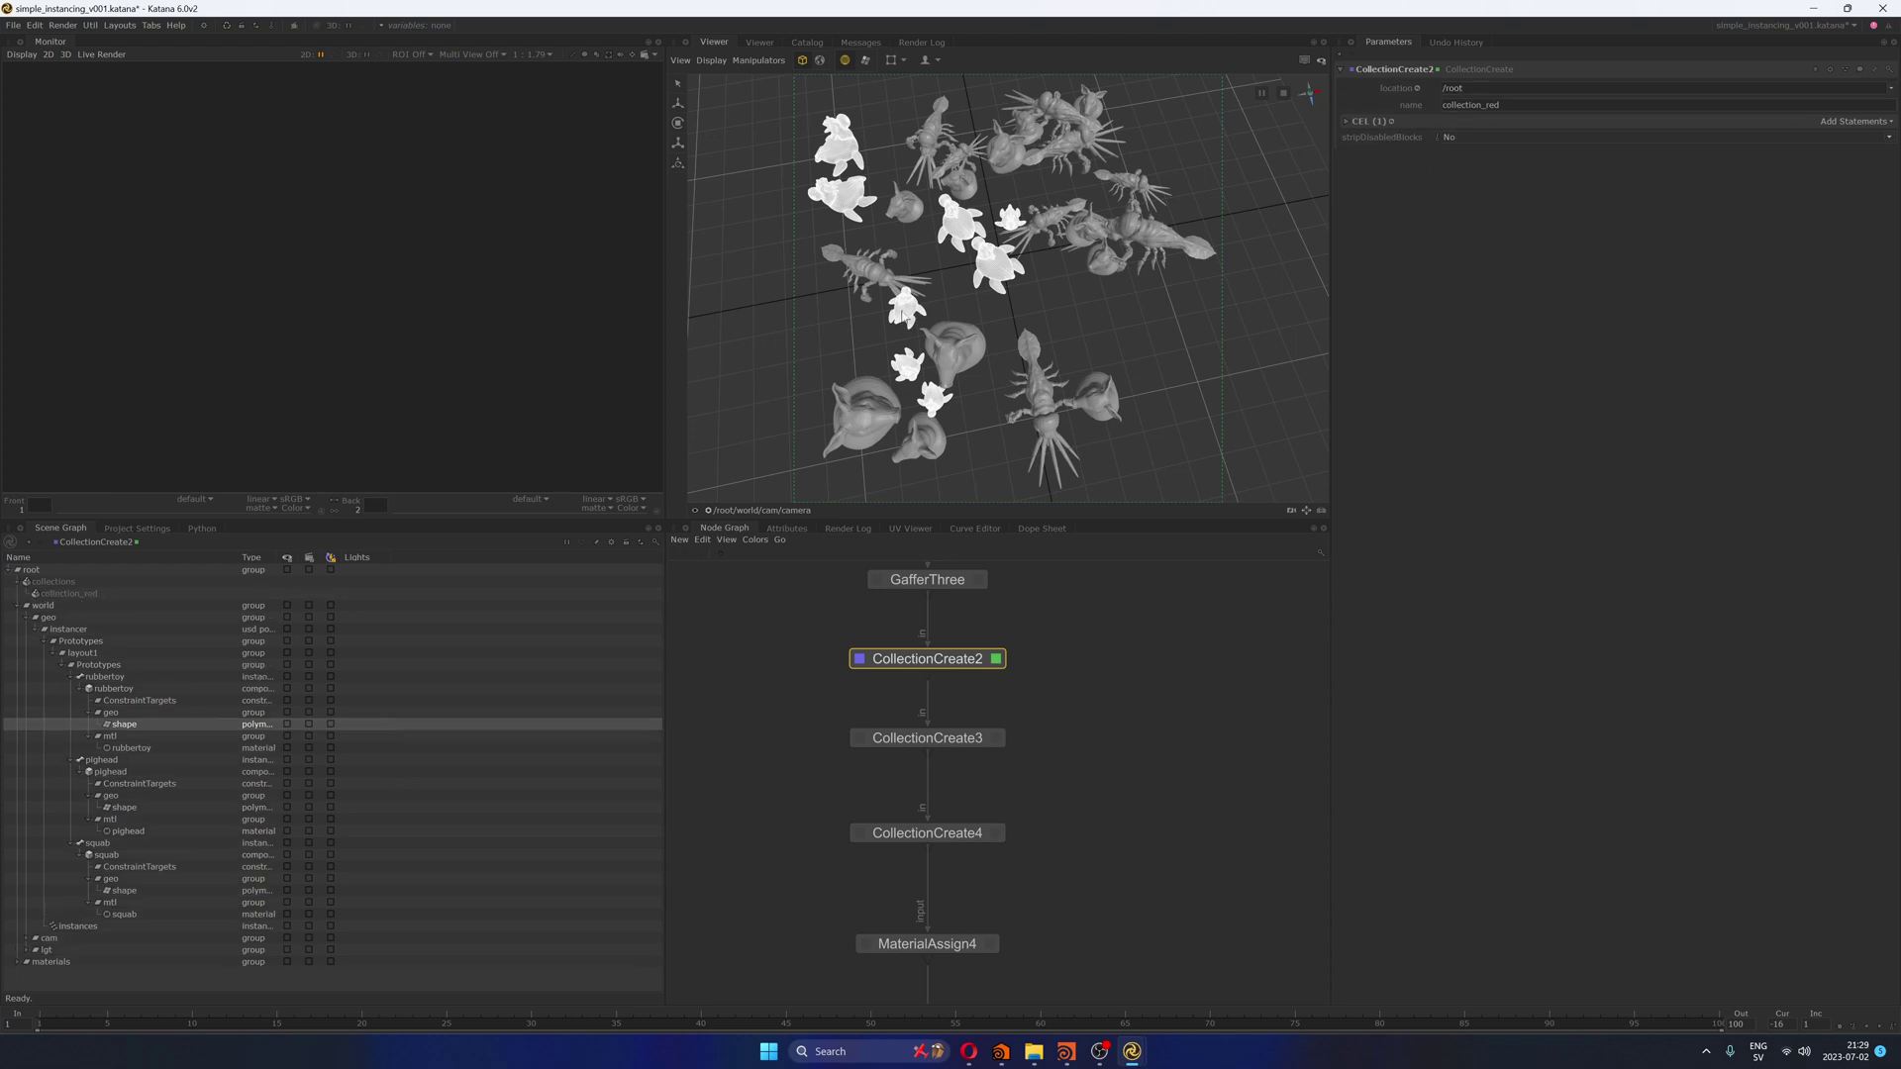
double_click(1484, 104)
Step: Expand CollectionCreate2's CEL statement and examine its attr expression against the rubbertoy shape's materialAssignment attribute
click(1349, 120)
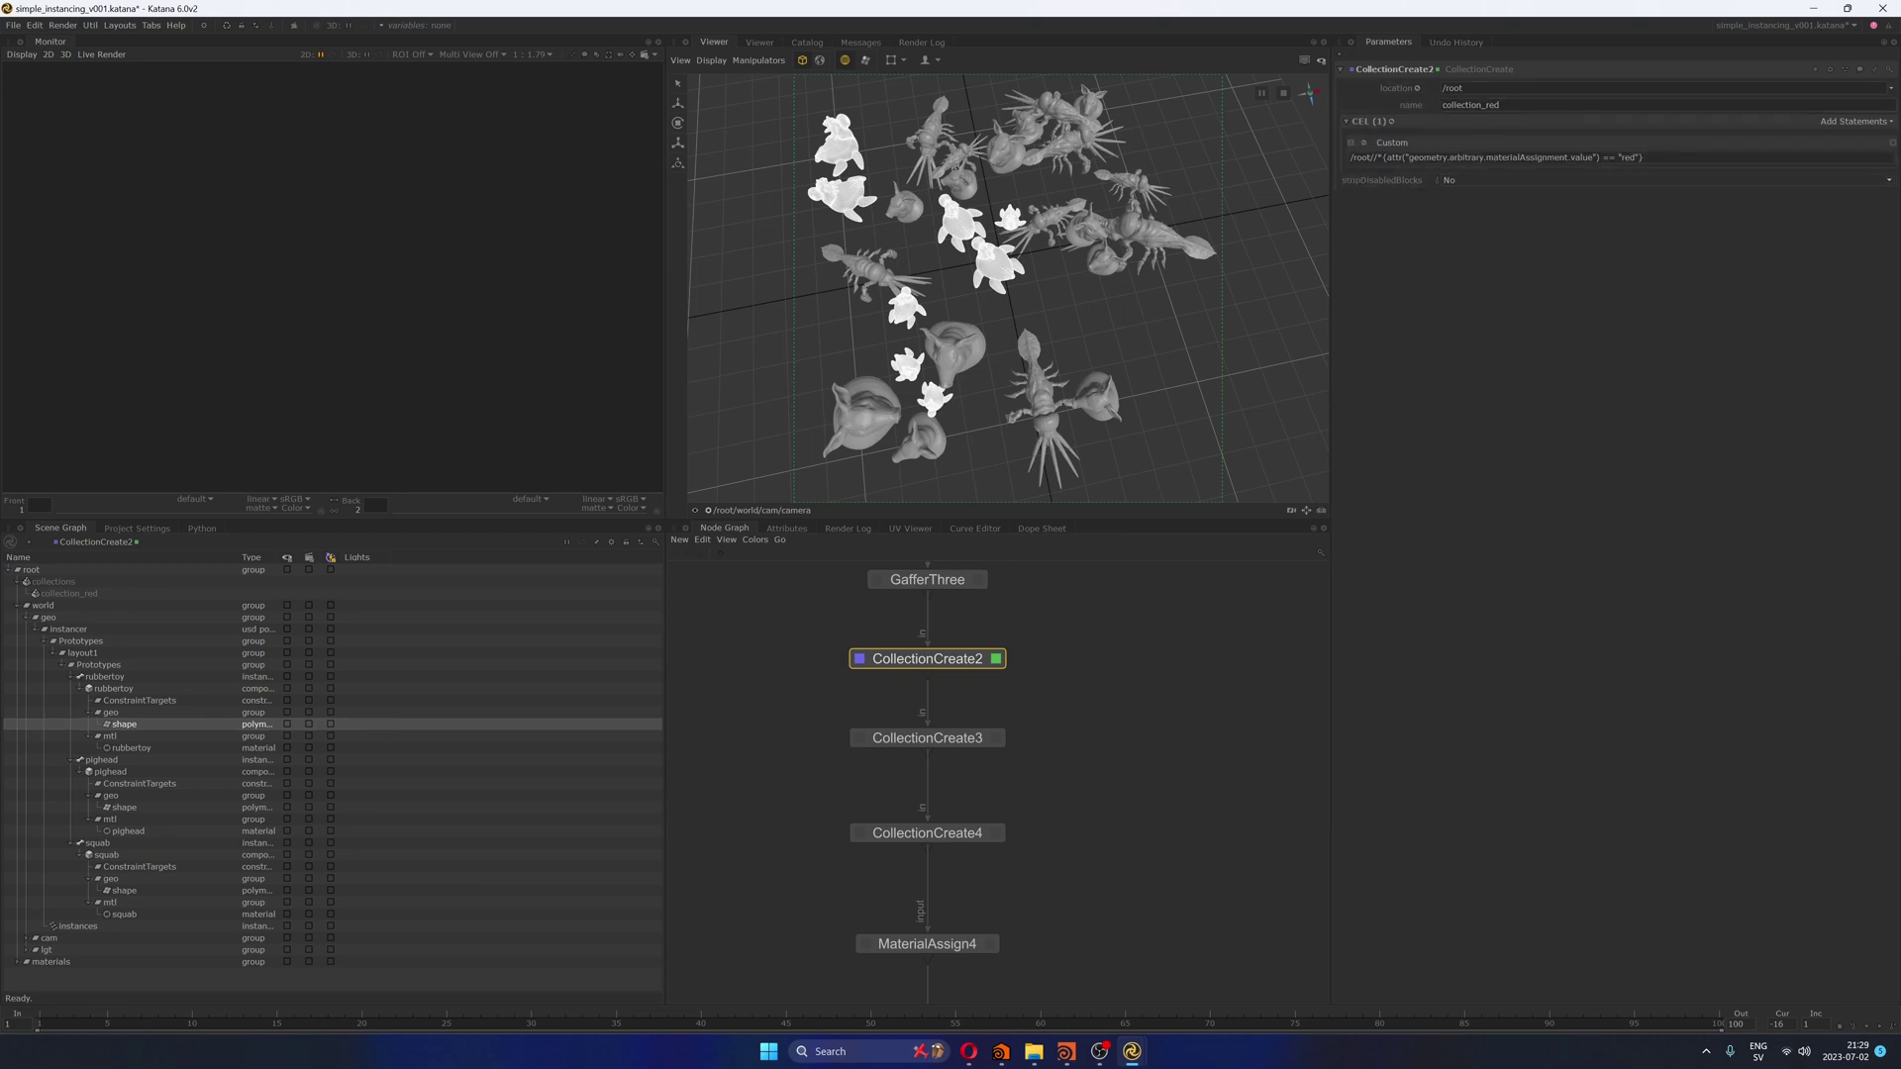
drag(1350, 157, 1383, 158)
click(1389, 158)
drag(1384, 157, 1643, 157)
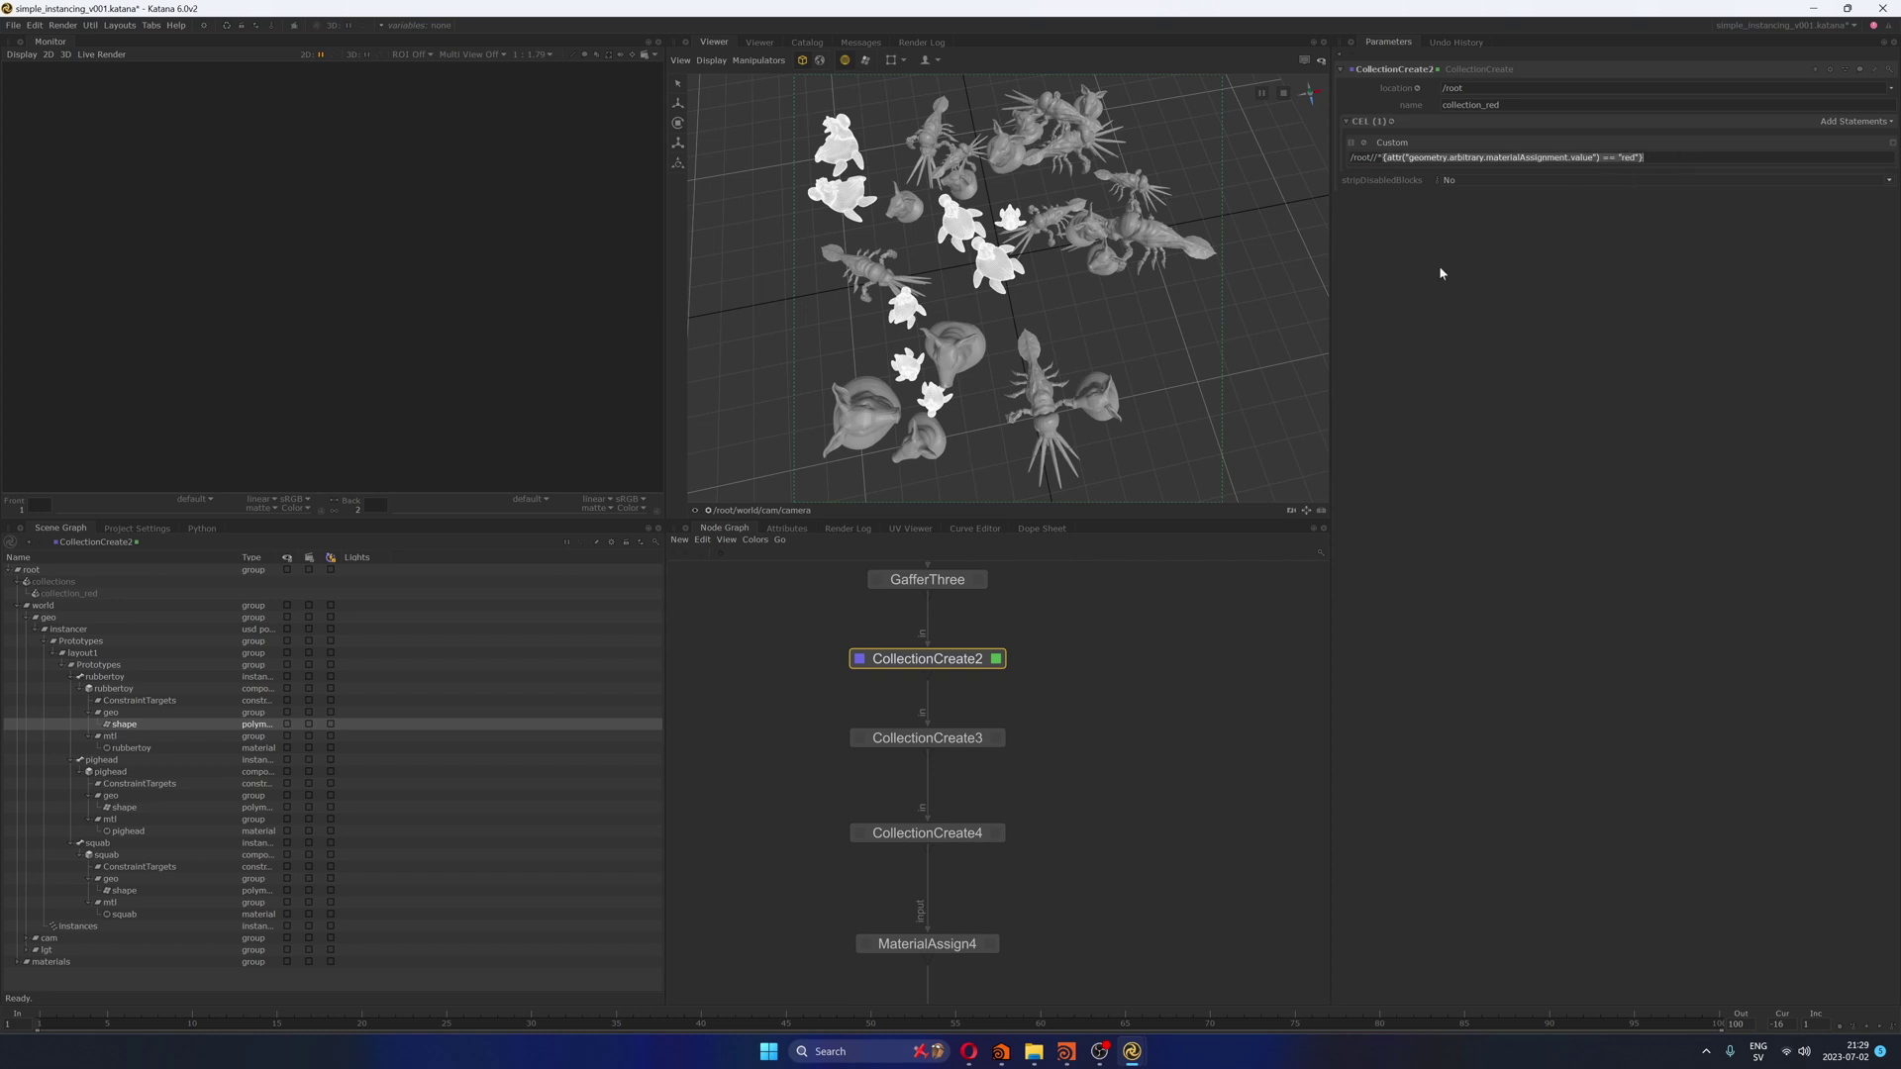
click(1411, 158)
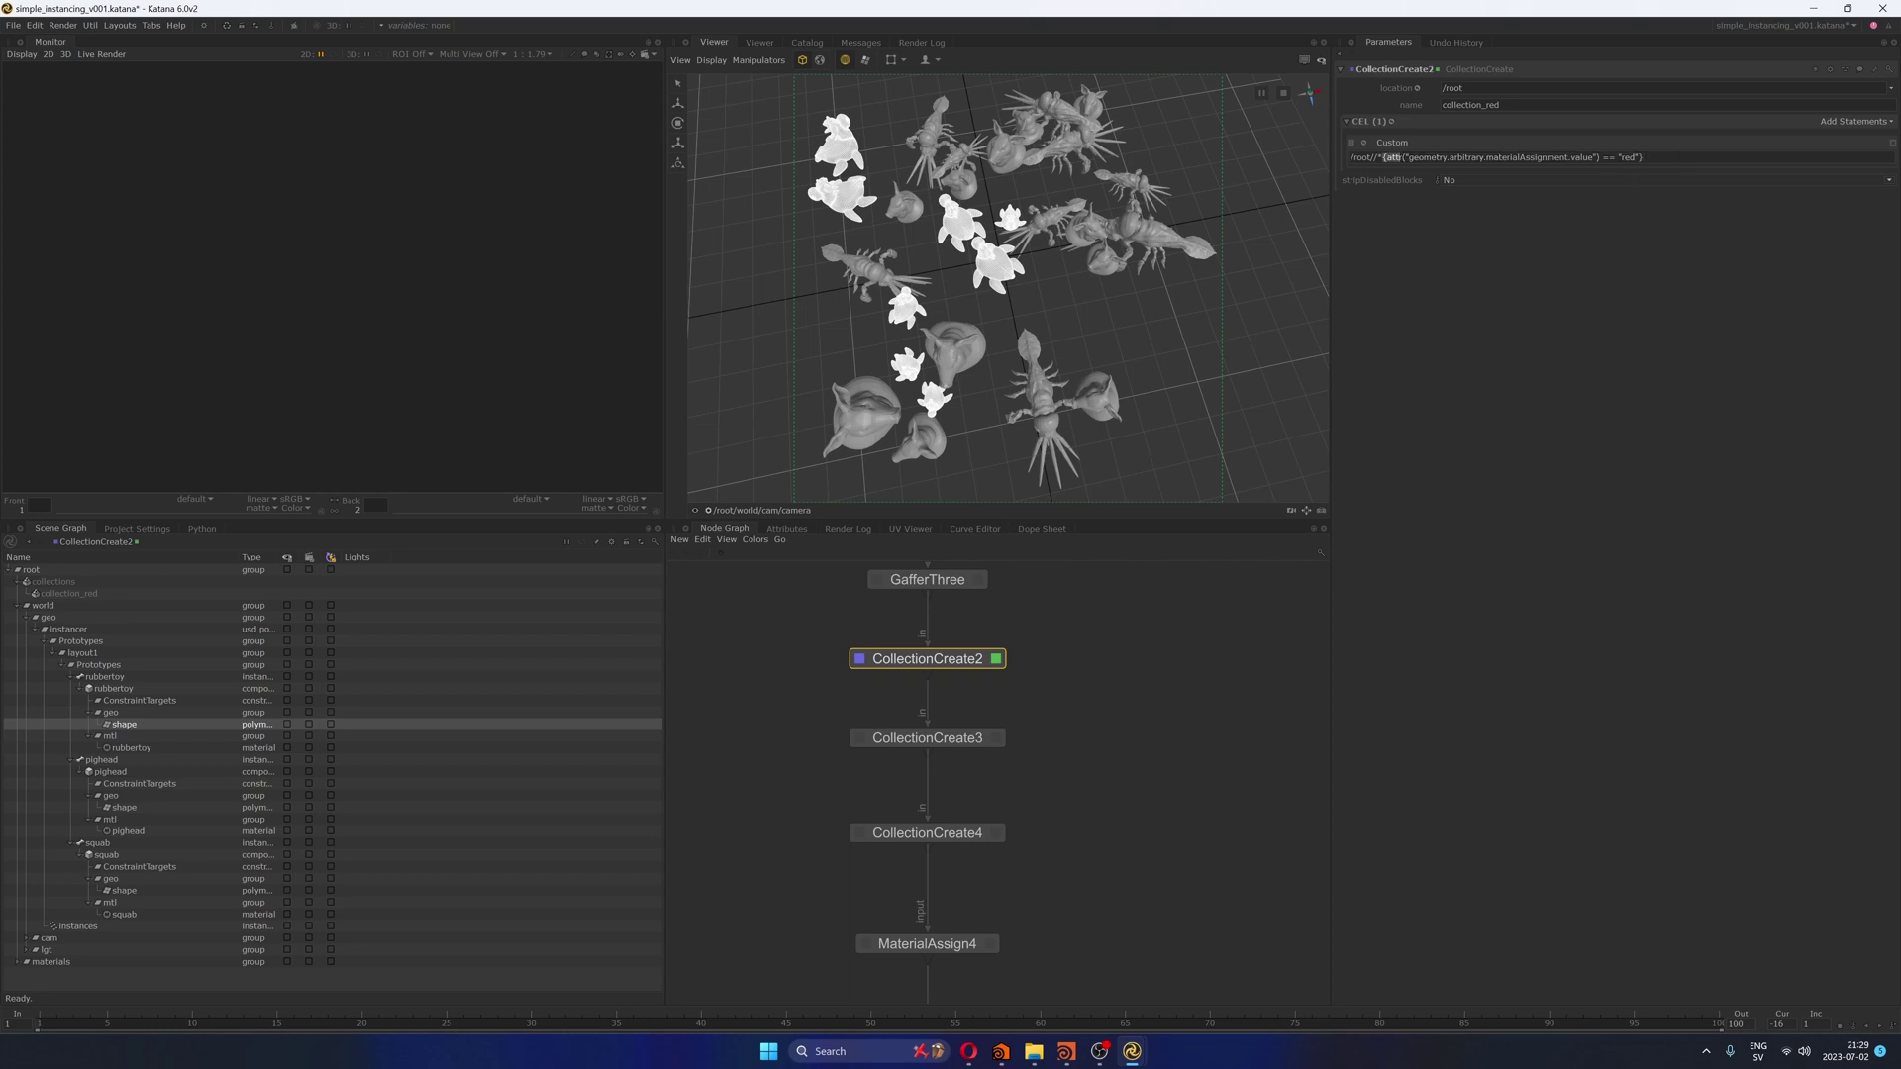
mouse_move(1409, 157)
mouse_down()
mouse_move(1631, 157)
mouse_move(1386, 157)
mouse_up()
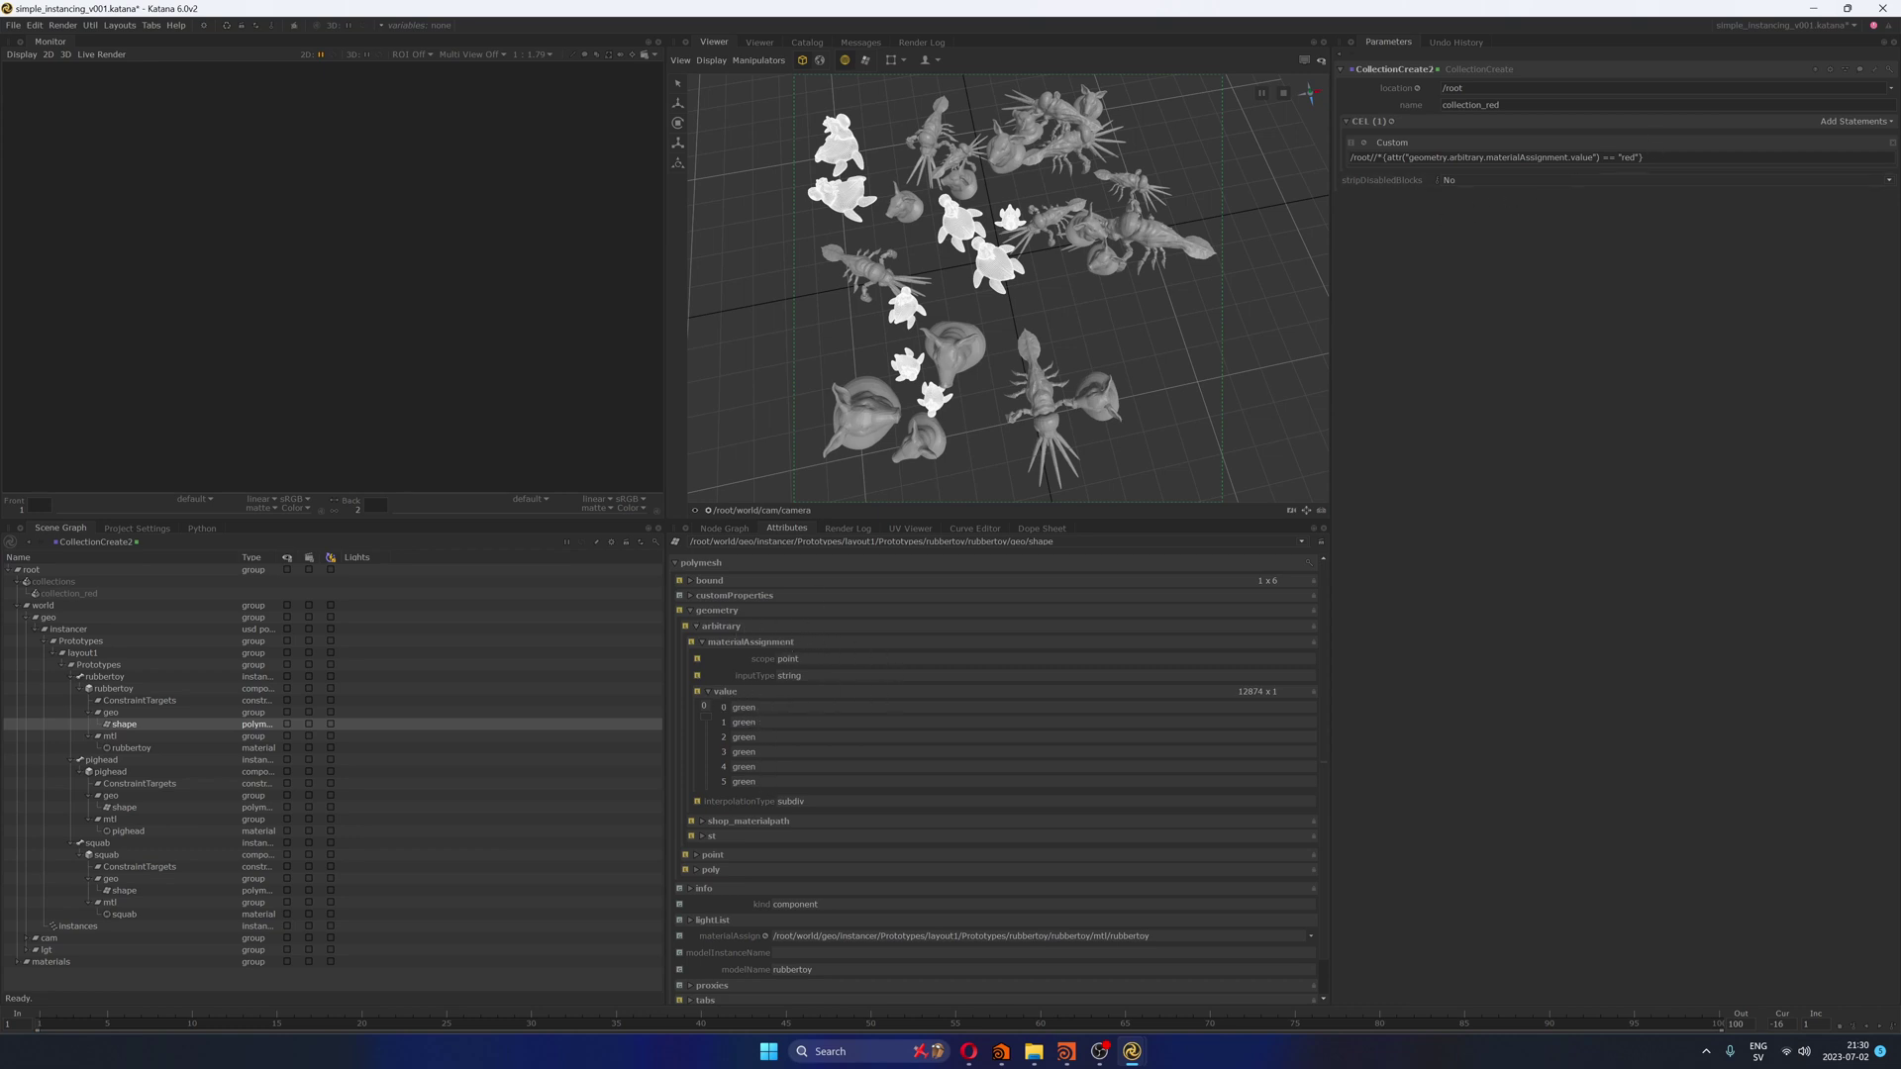
drag(1643, 158, 1346, 173)
Step: Return to the node graph and show the CEL statements of CollectionCreate3 and CollectionCreate4
click(723, 528)
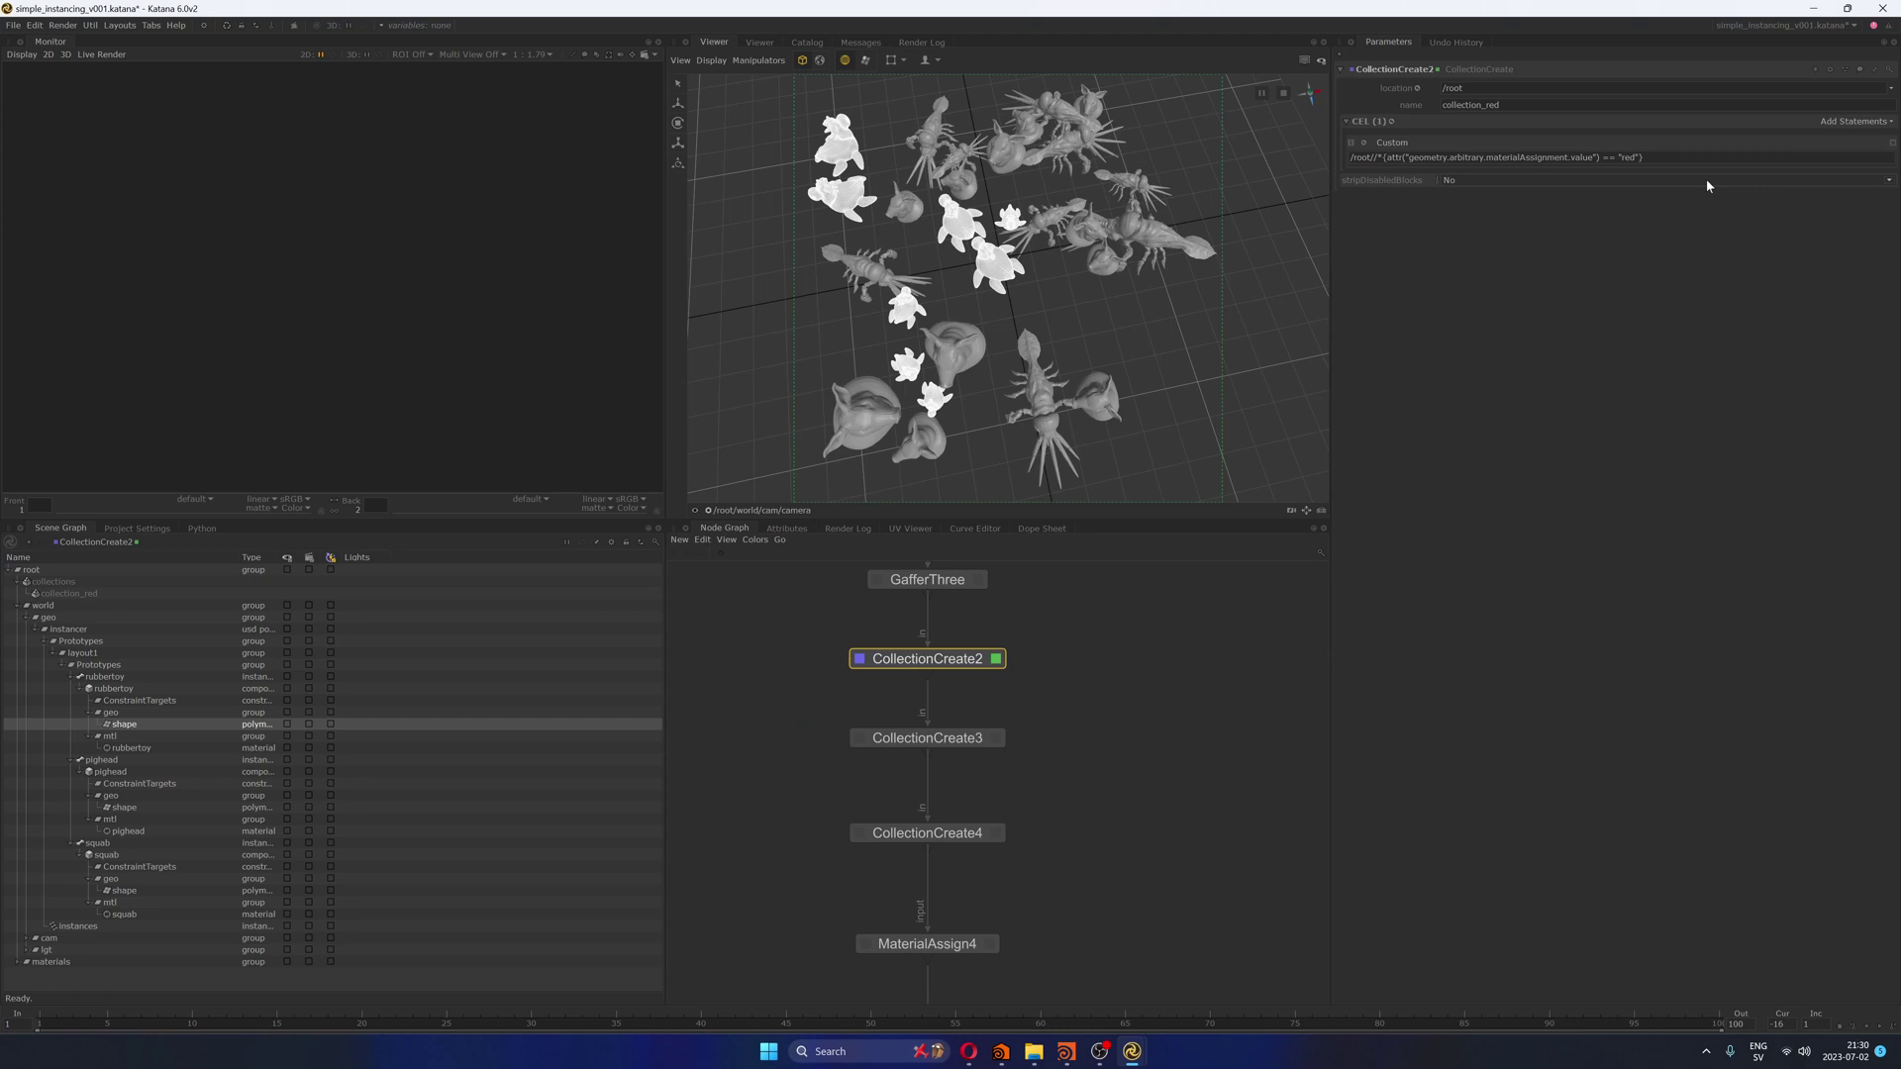
click(997, 739)
click(1346, 120)
click(996, 835)
click(1347, 121)
Step: Examine the CEL collection and assigned material path of MaterialAssign, MaterialAssign2 and MaterialAssign3 in turn
scroll(1090, 836, down, 5)
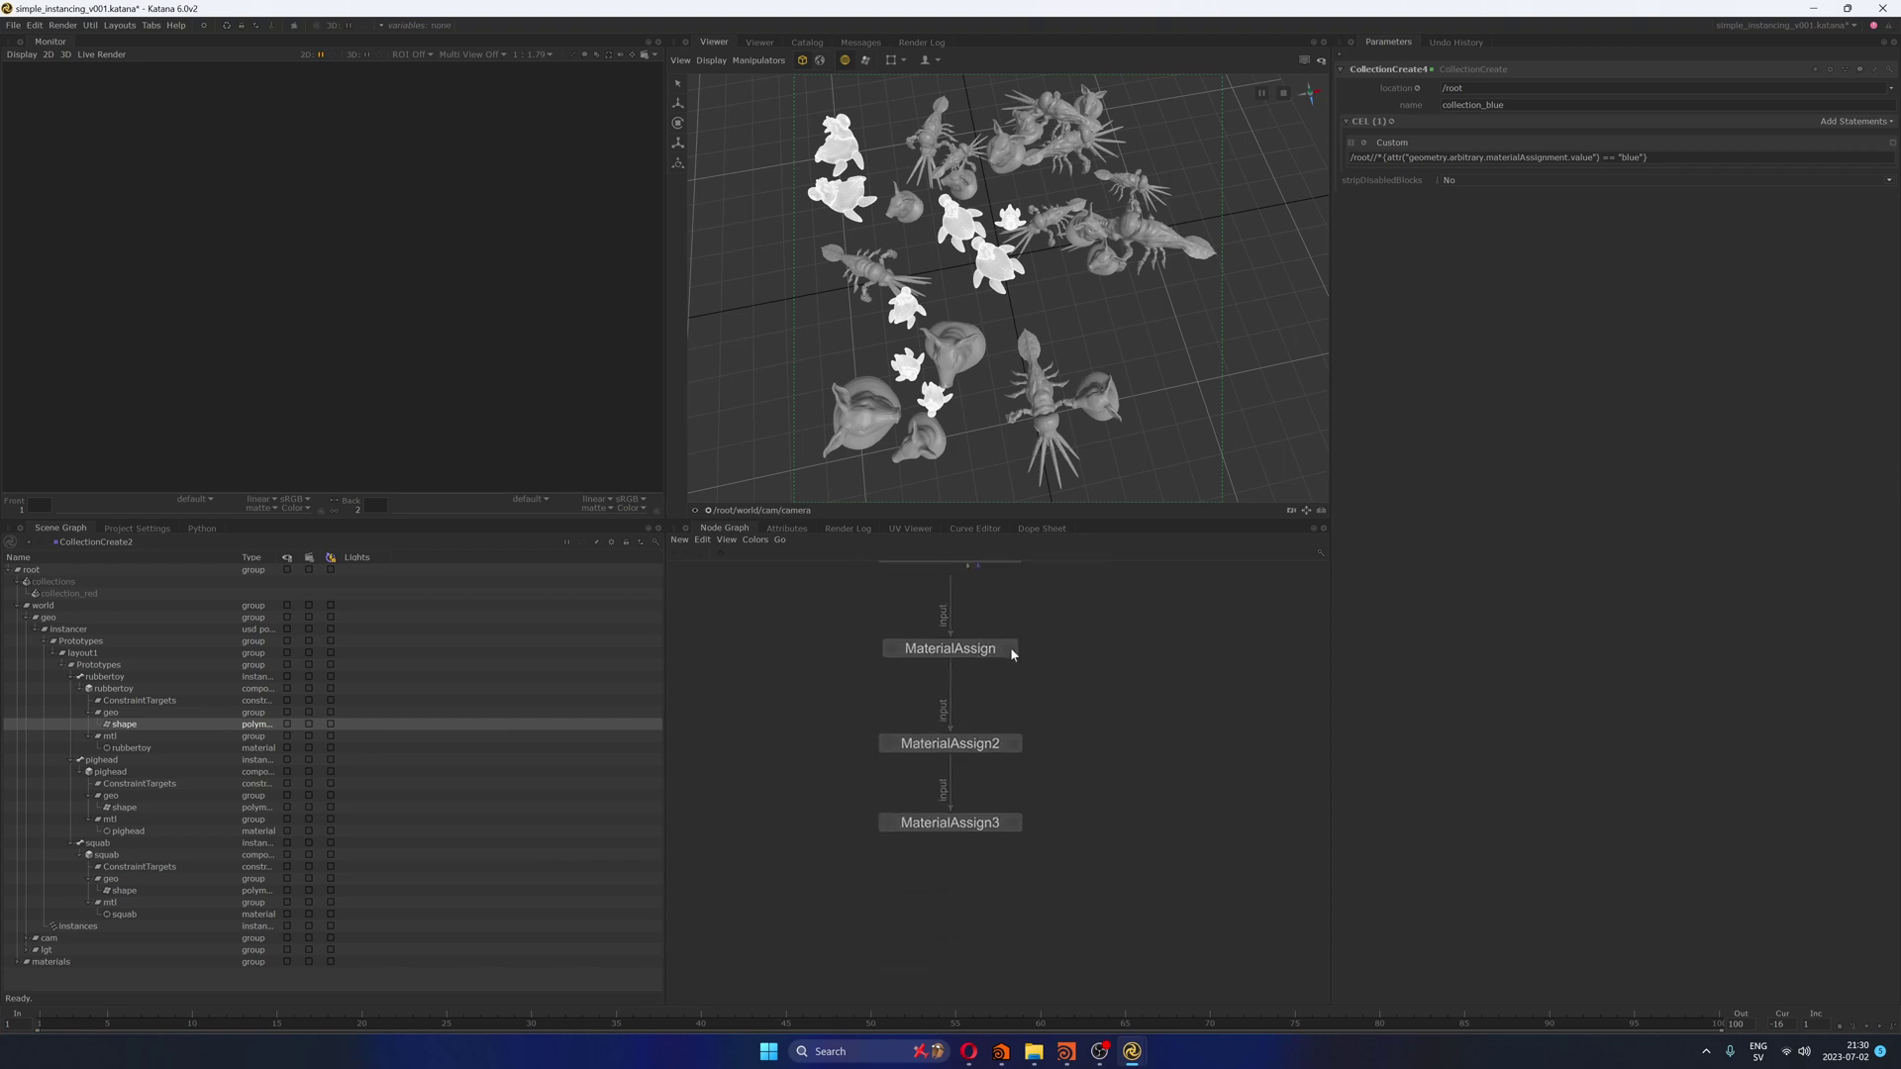
click(1010, 650)
click(1347, 87)
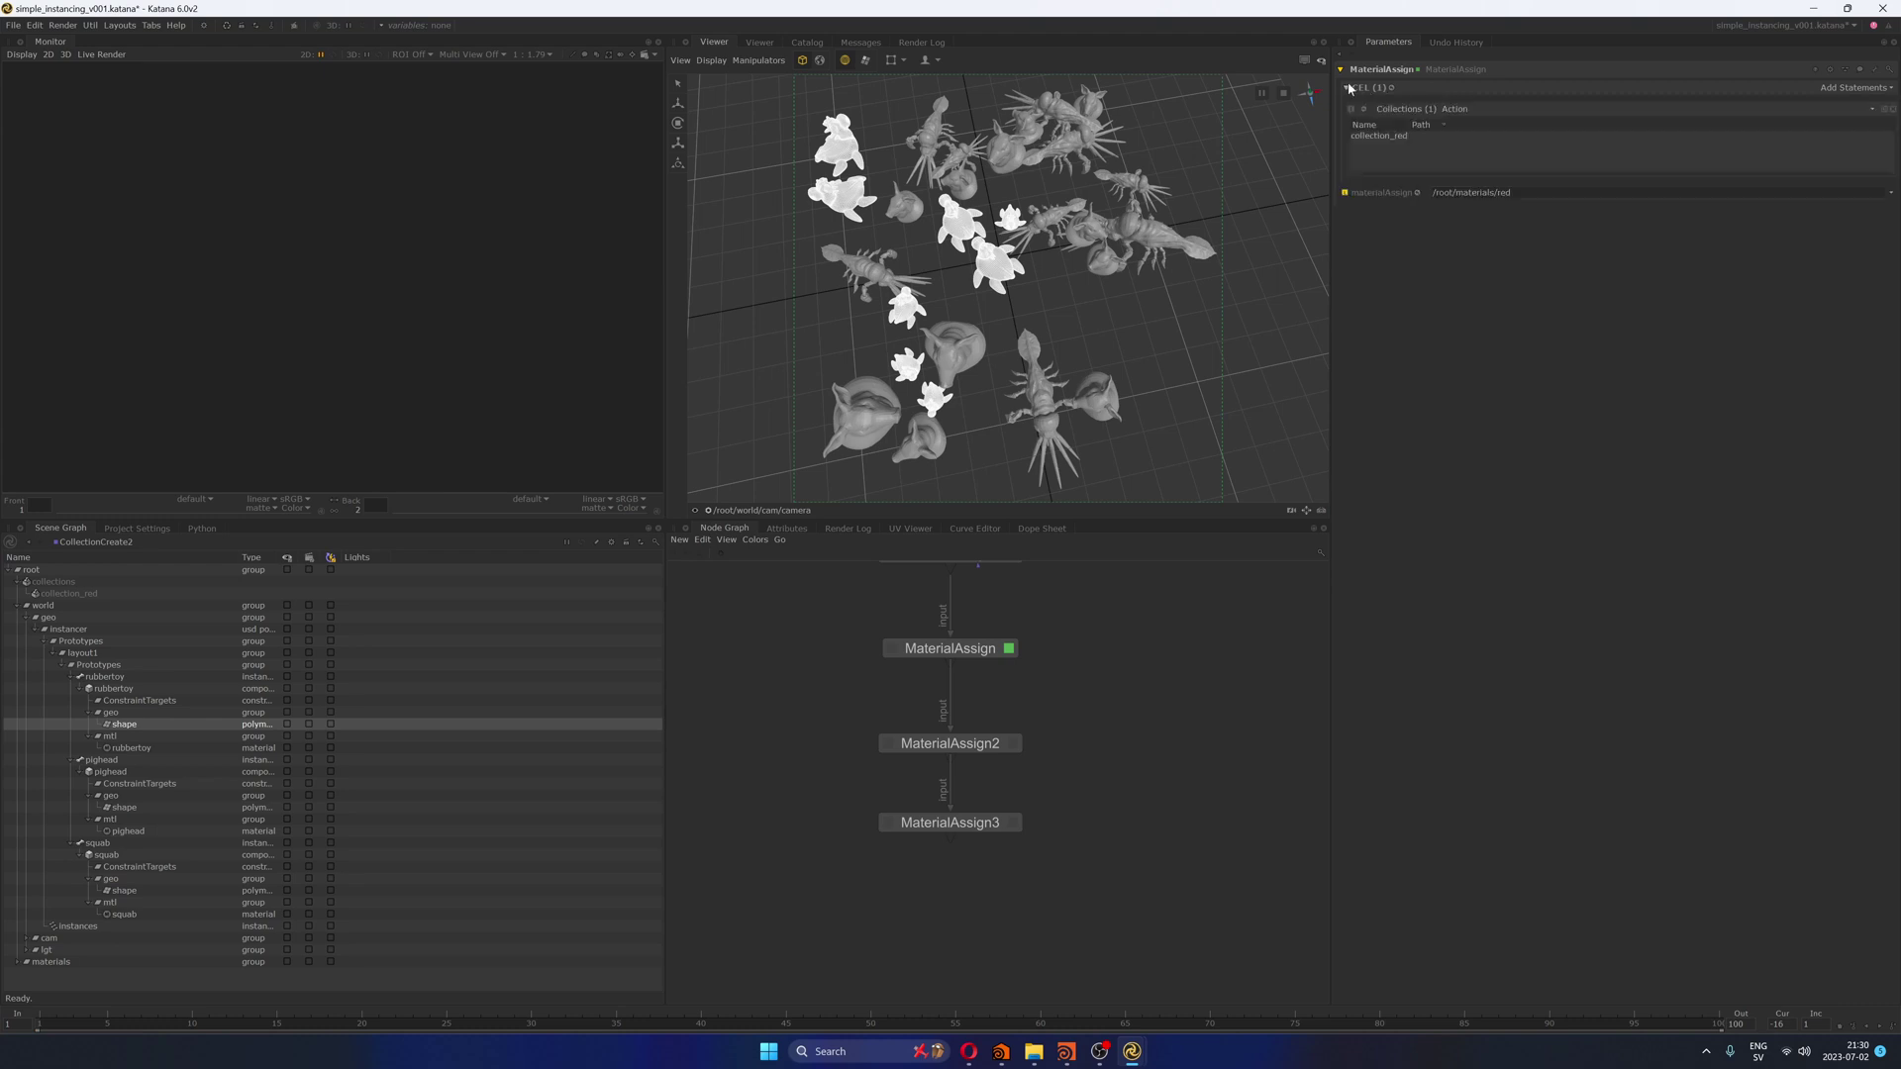
click(1417, 142)
click(1530, 193)
click(1012, 745)
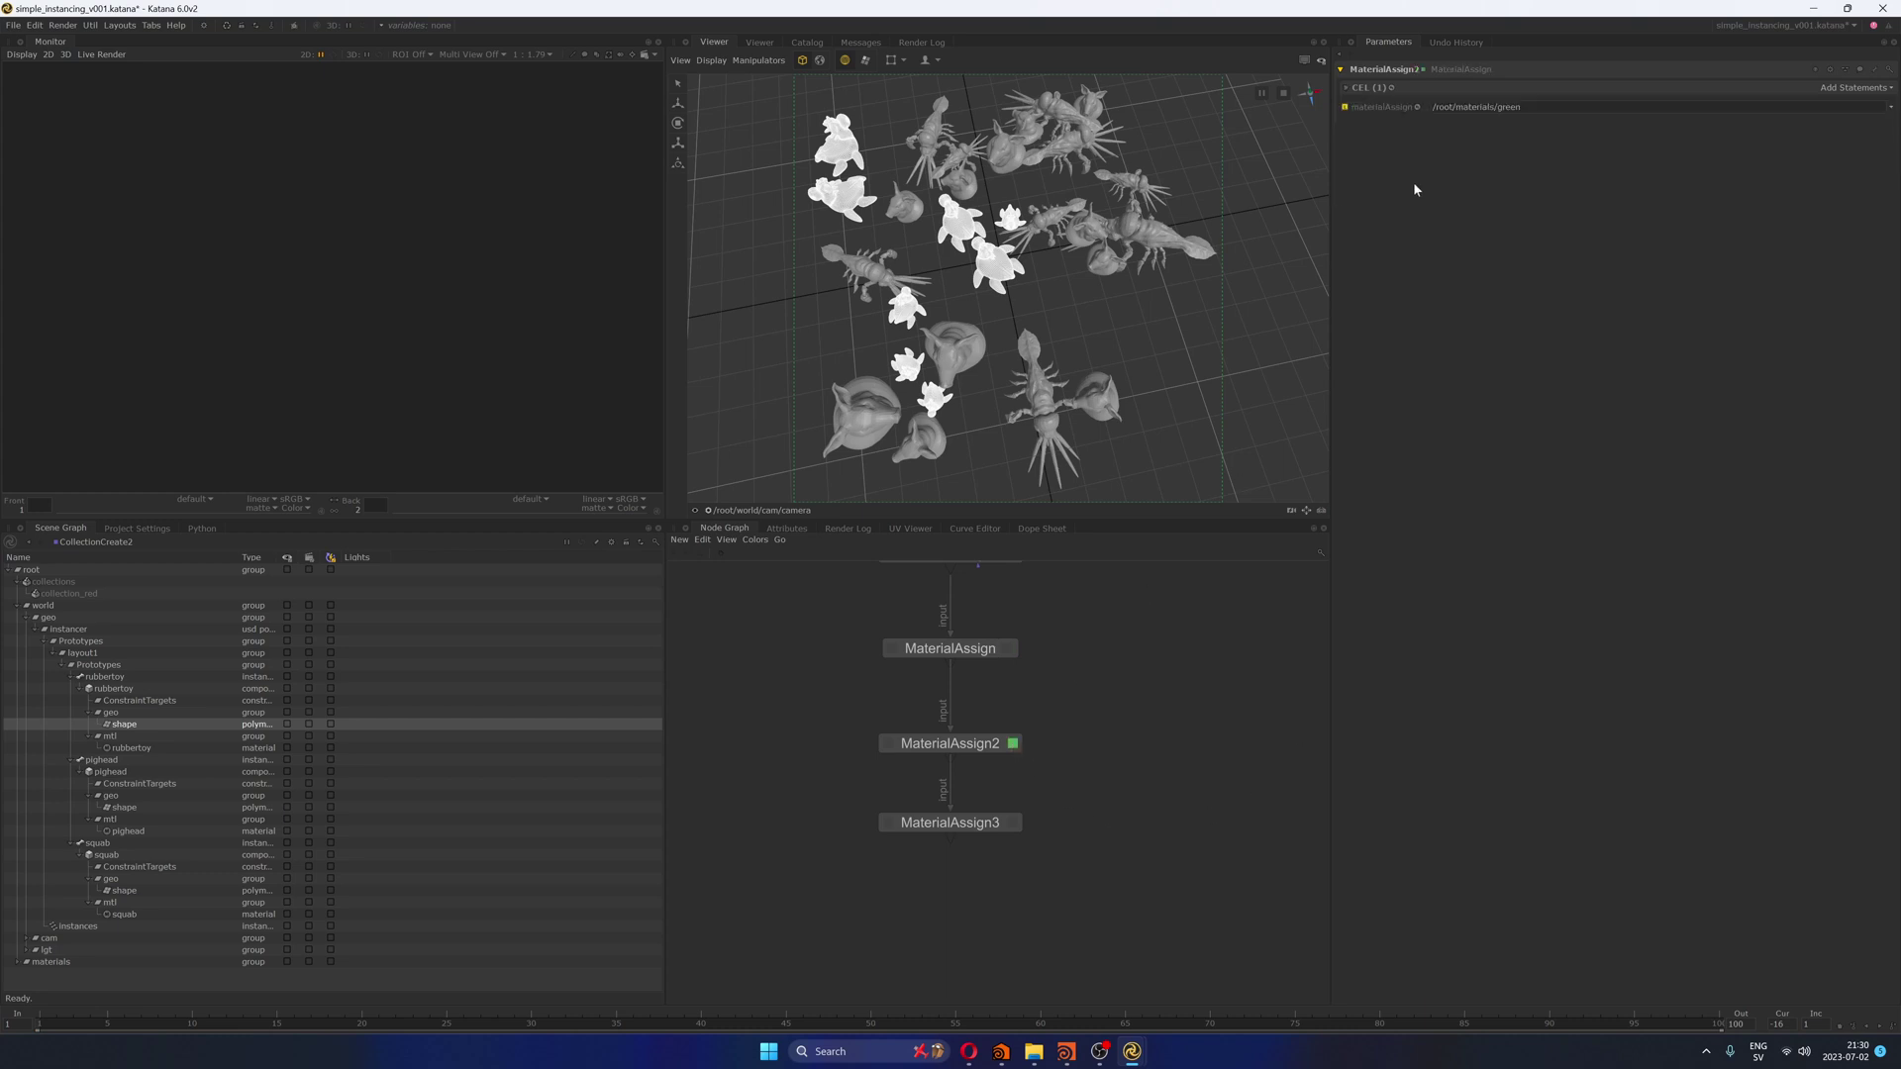
click(1473, 89)
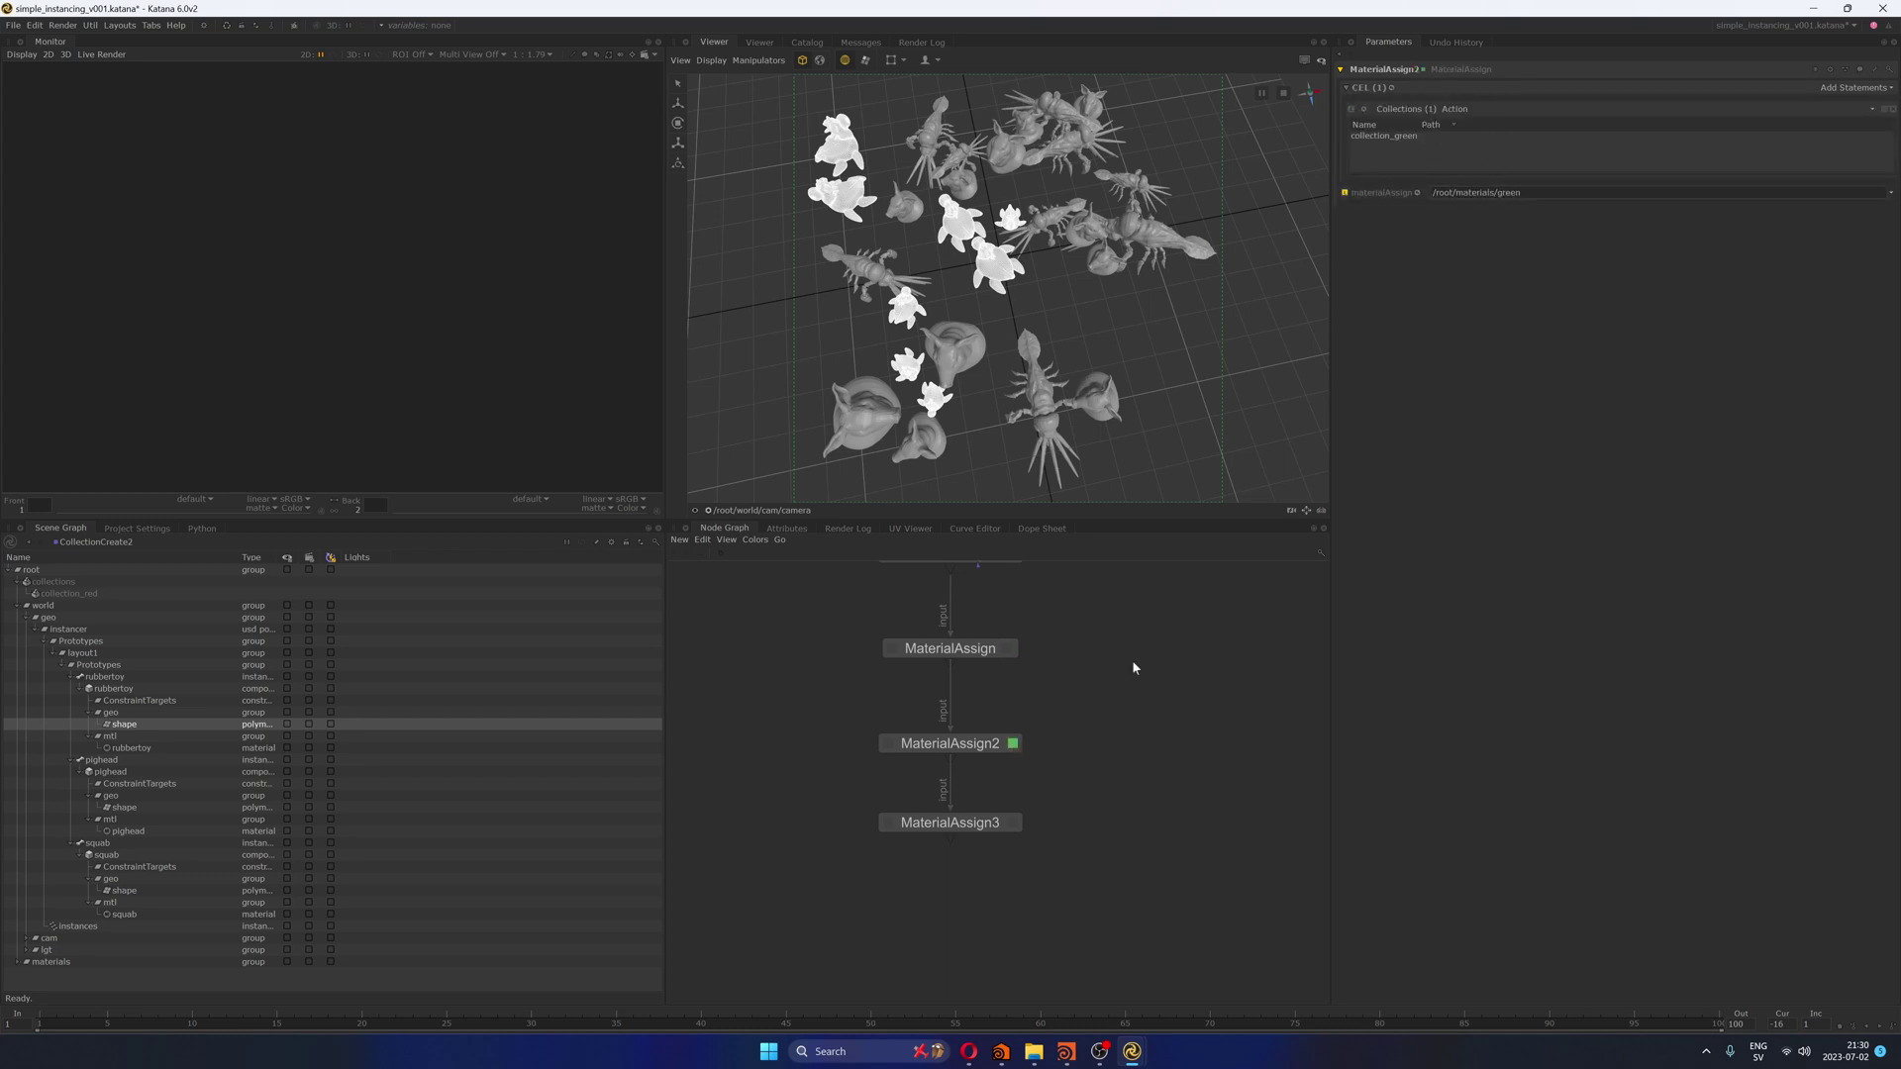
click(1013, 822)
click(1354, 89)
Step: View the scene at MaterialAssign3, start a live render from it, check the render log and frame the rendered image in the monitor
click(888, 823)
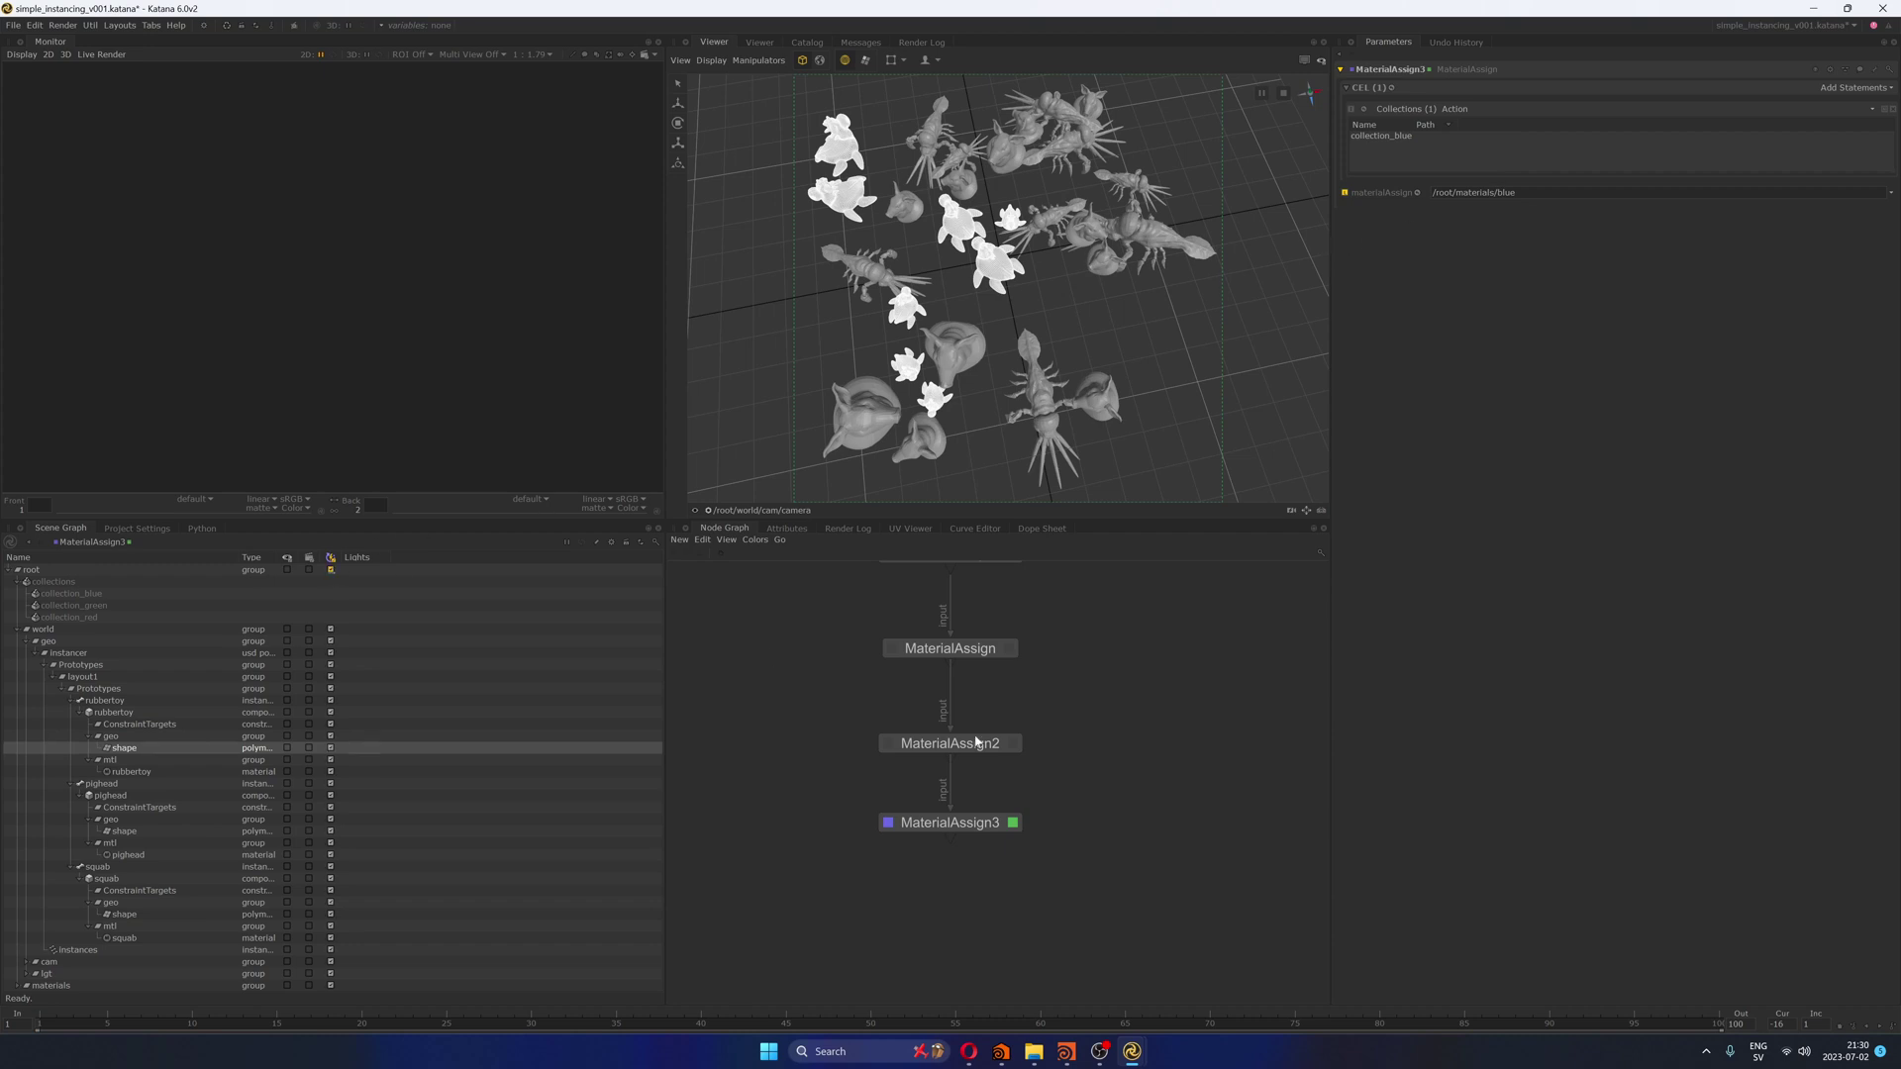
right_click(954, 823)
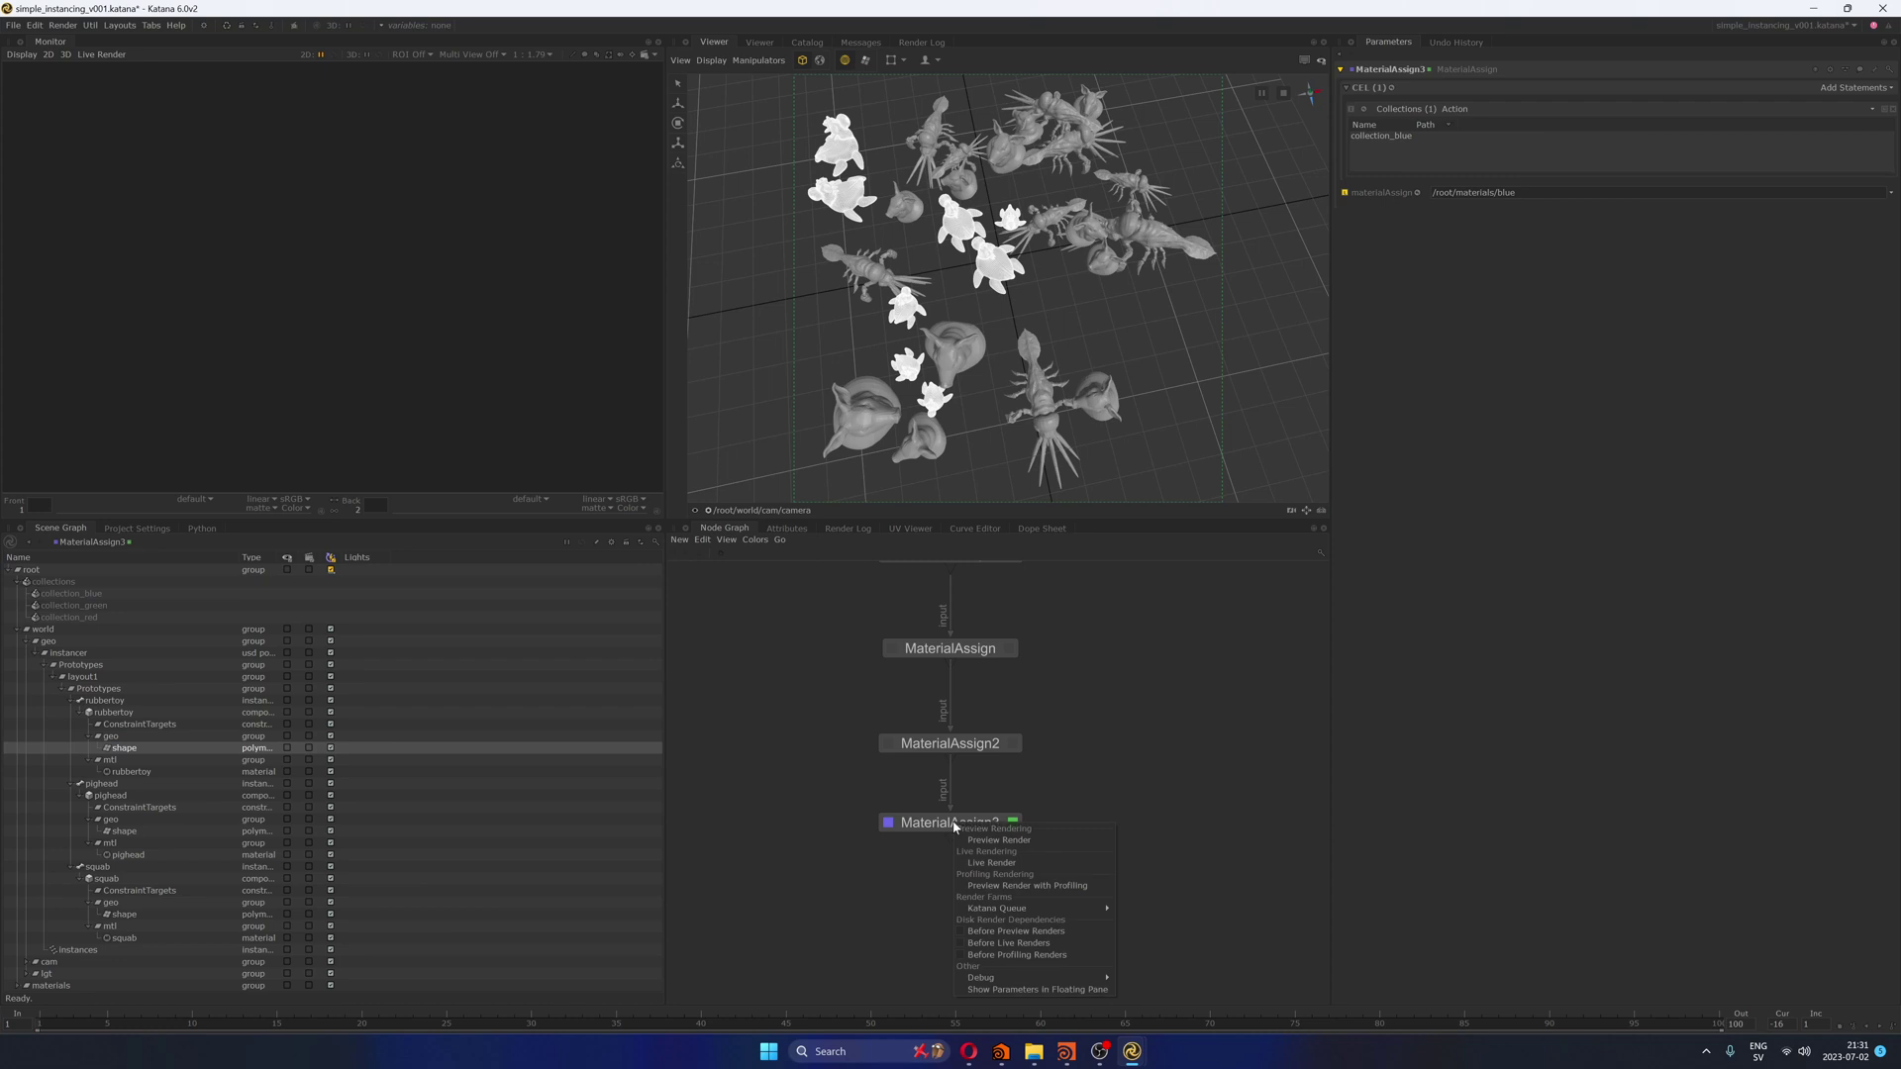
click(1018, 863)
click(920, 43)
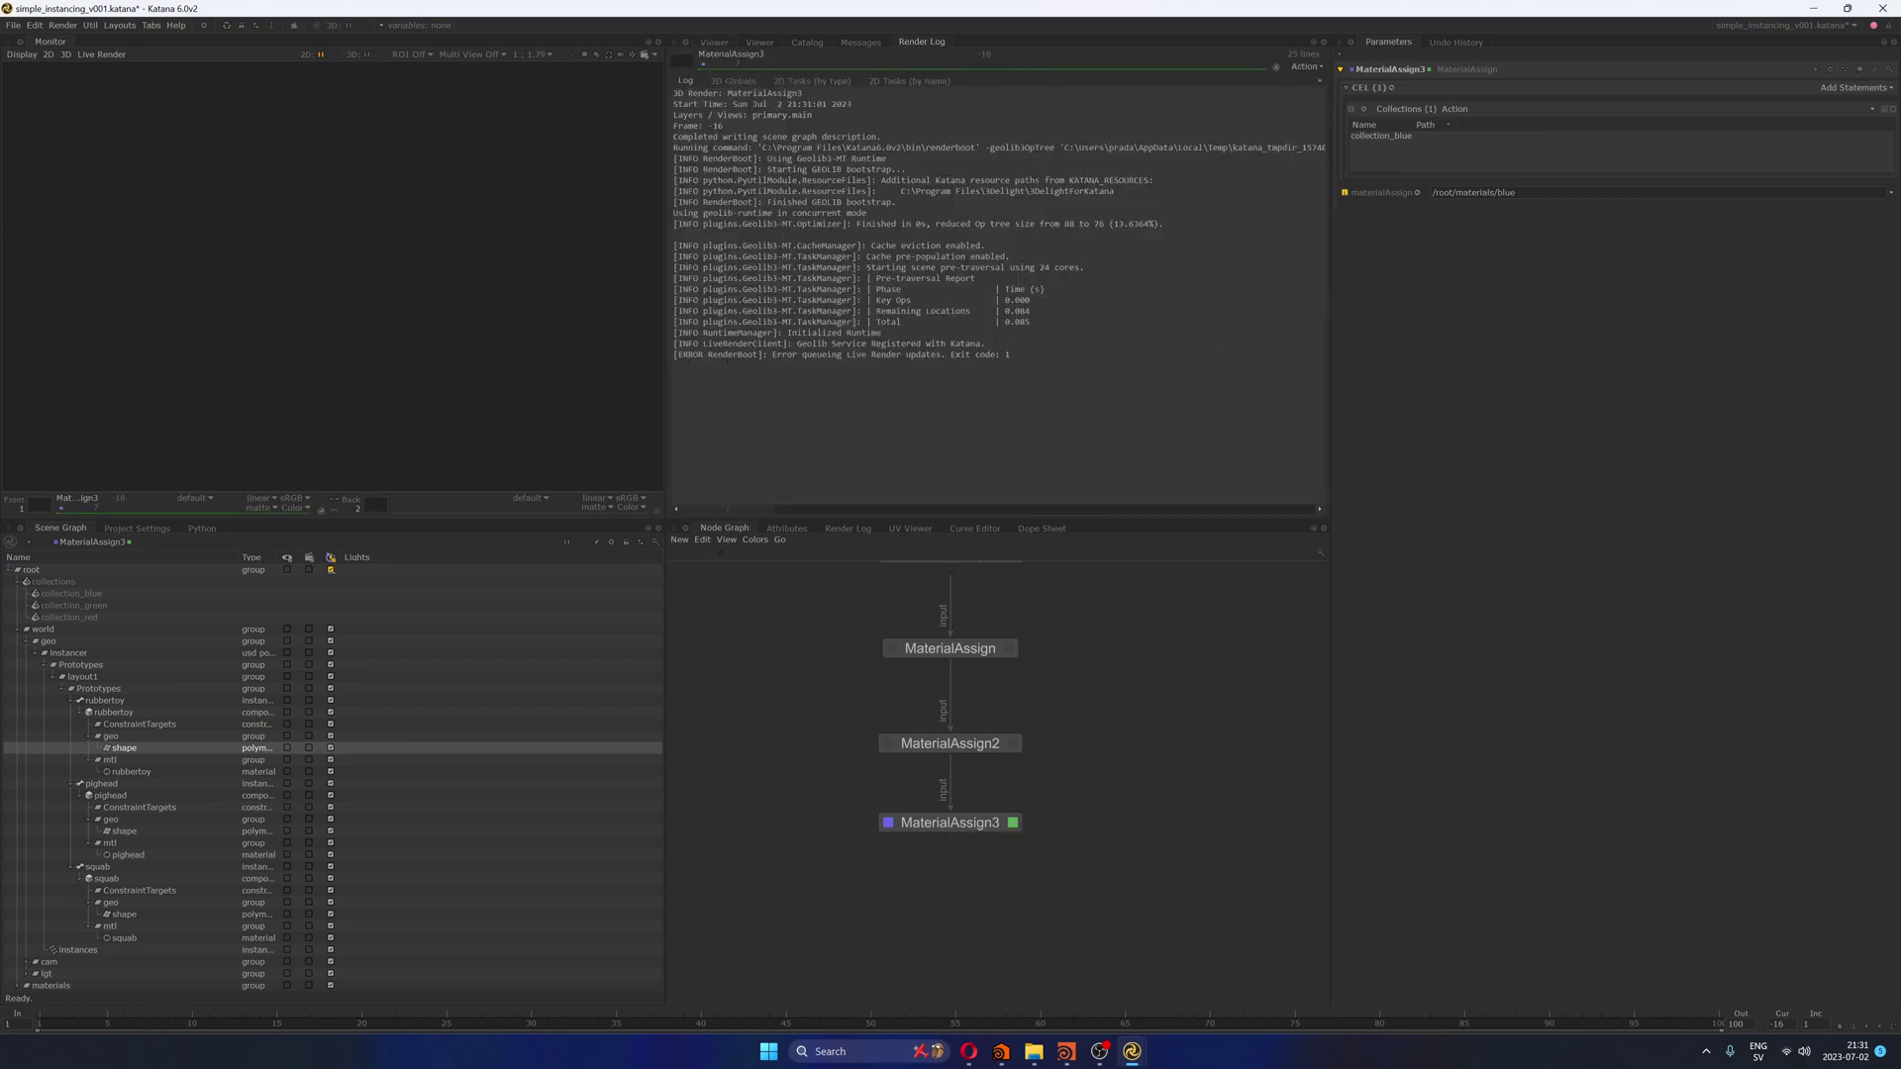
click(441, 230)
middle_drag(119, 421, 369, 271)
click(533, 54)
click(478, 166)
key(f)
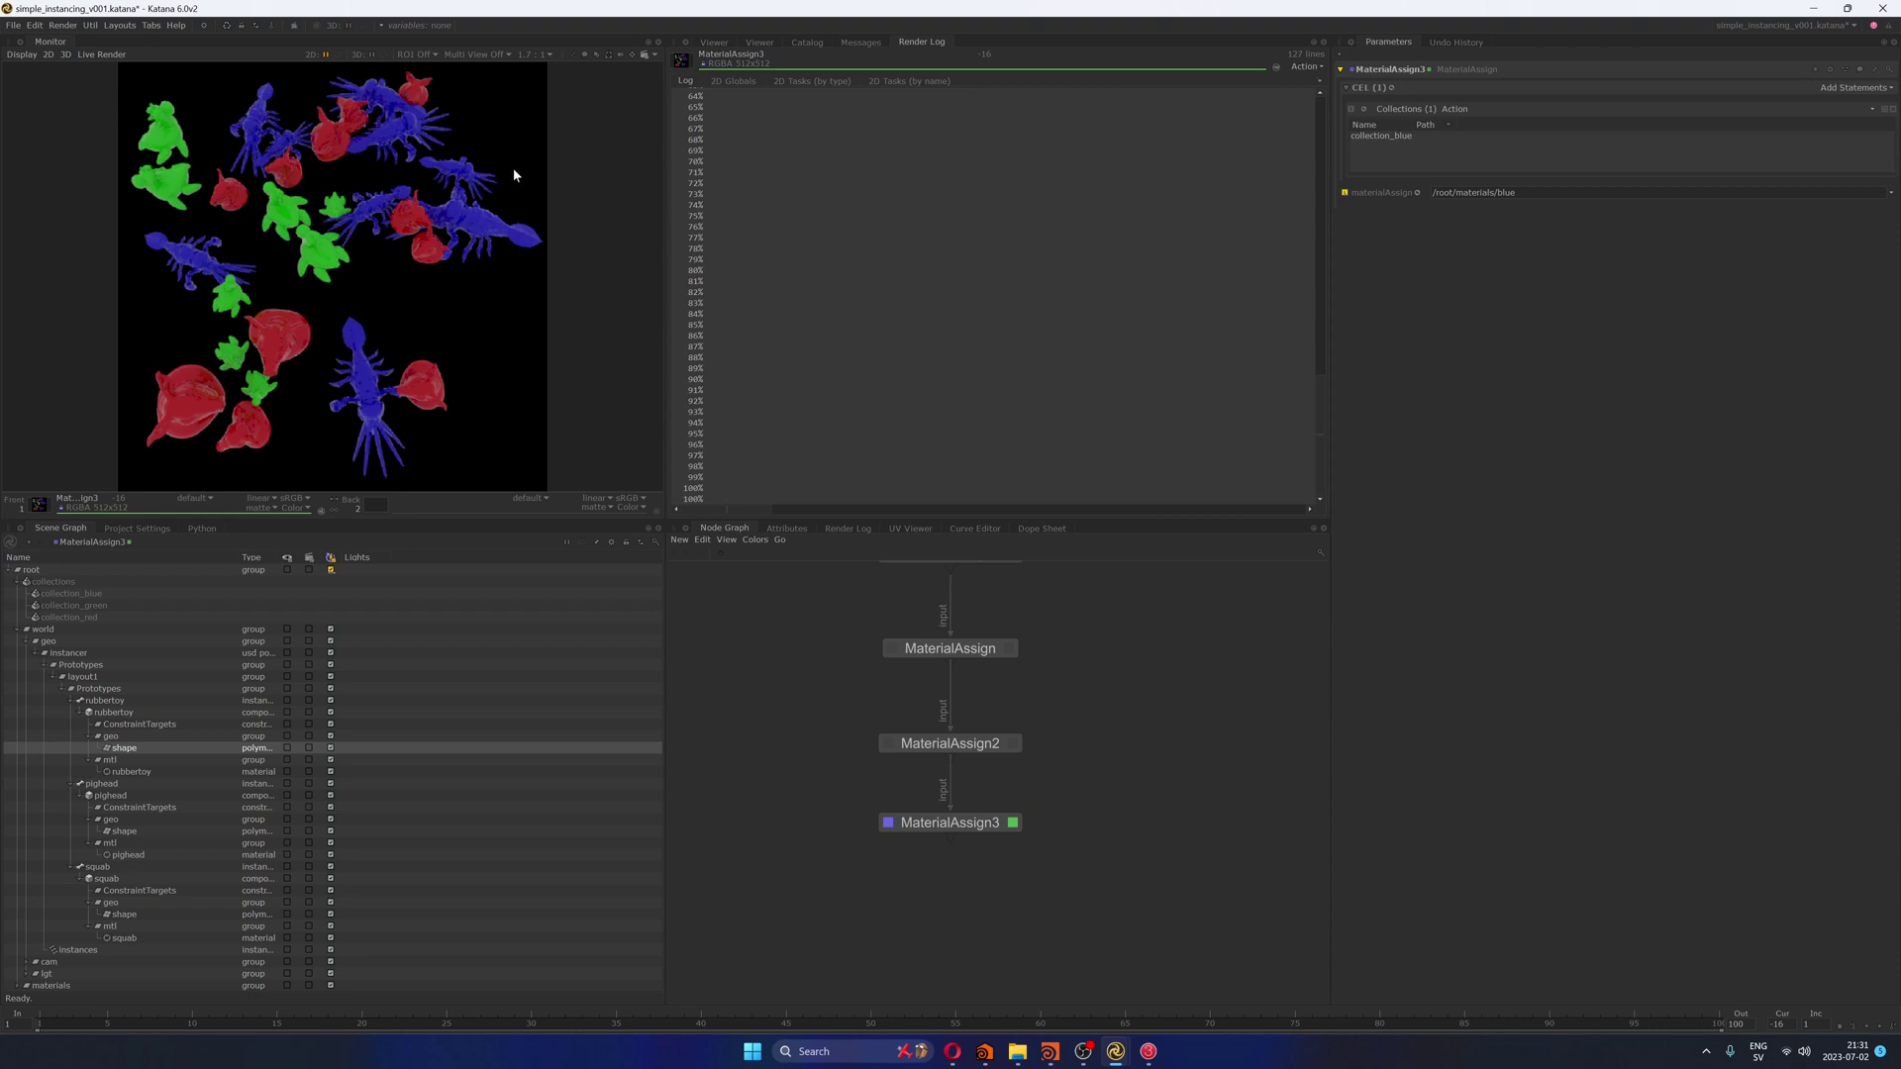
Step: Return to the 3D viewer, pull the camera back and orbit it to a lower angle over the scattered assets
click(716, 42)
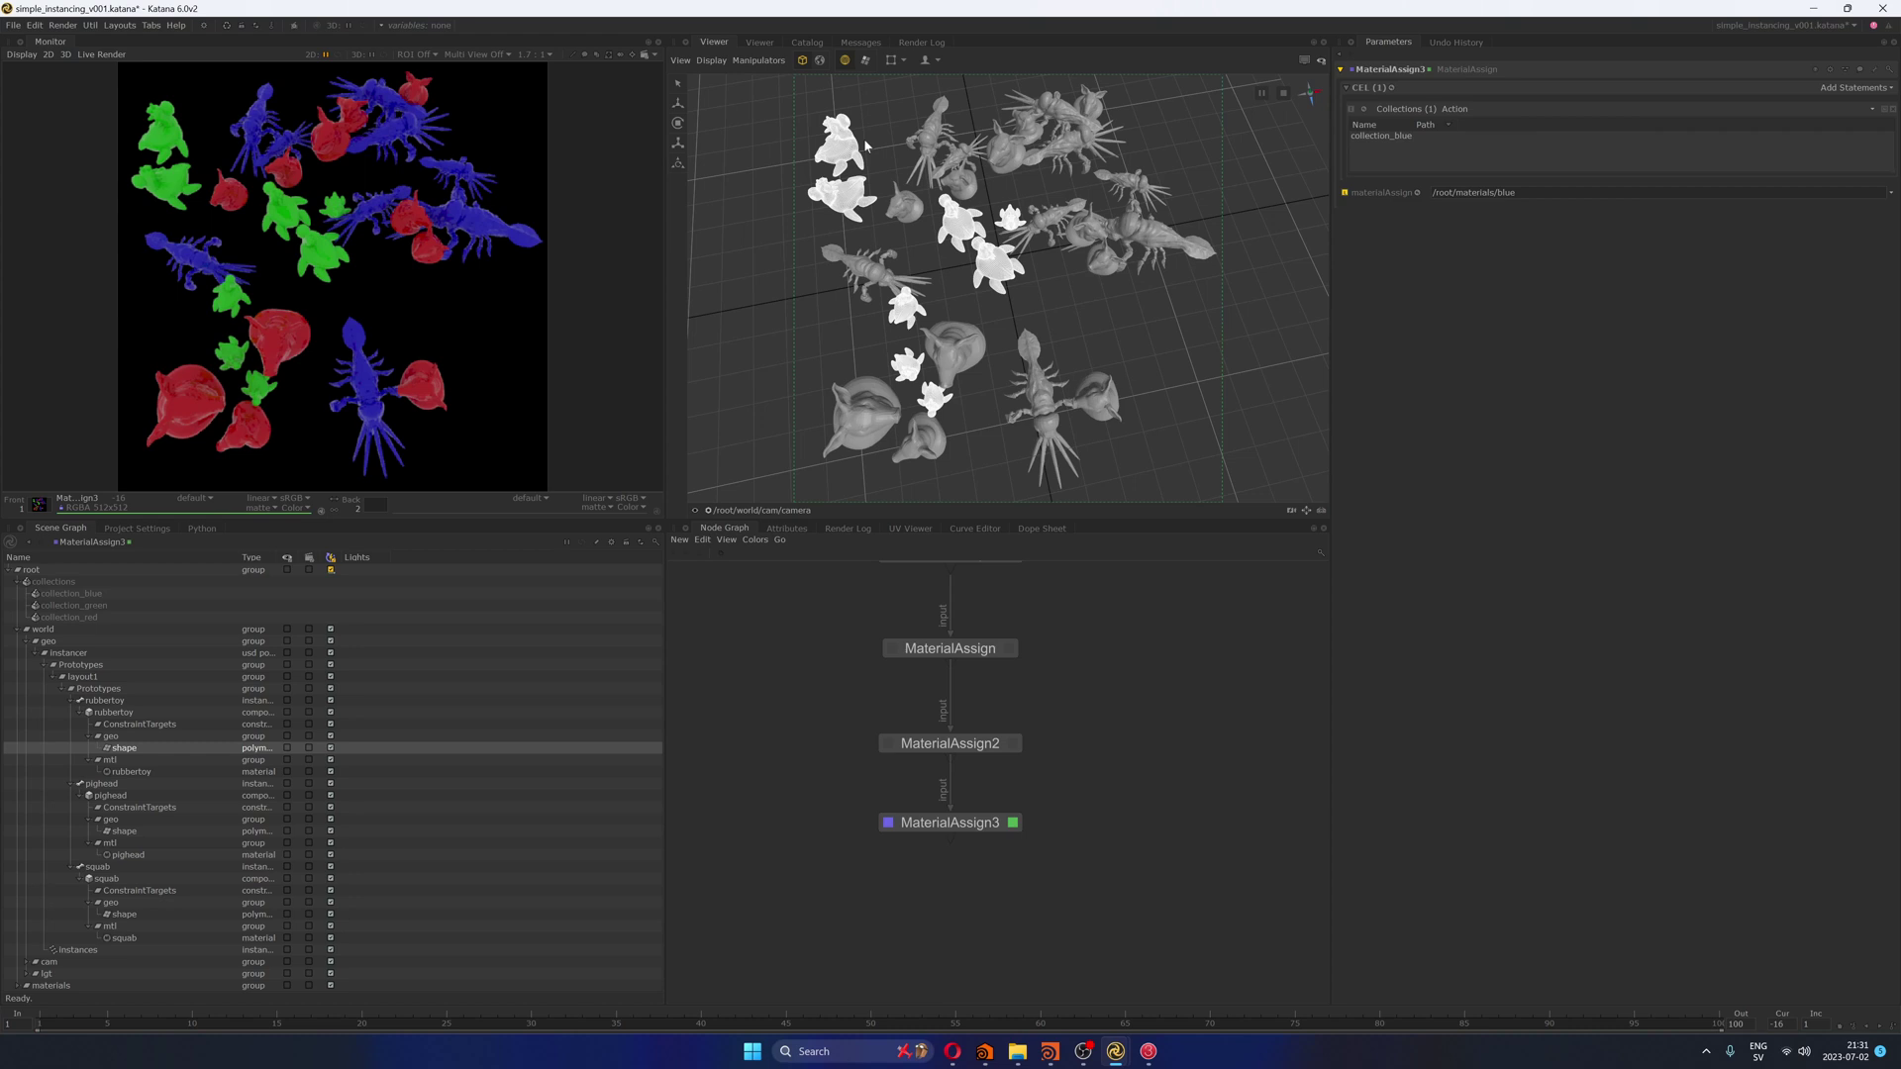
scroll(1065, 697, down, 6)
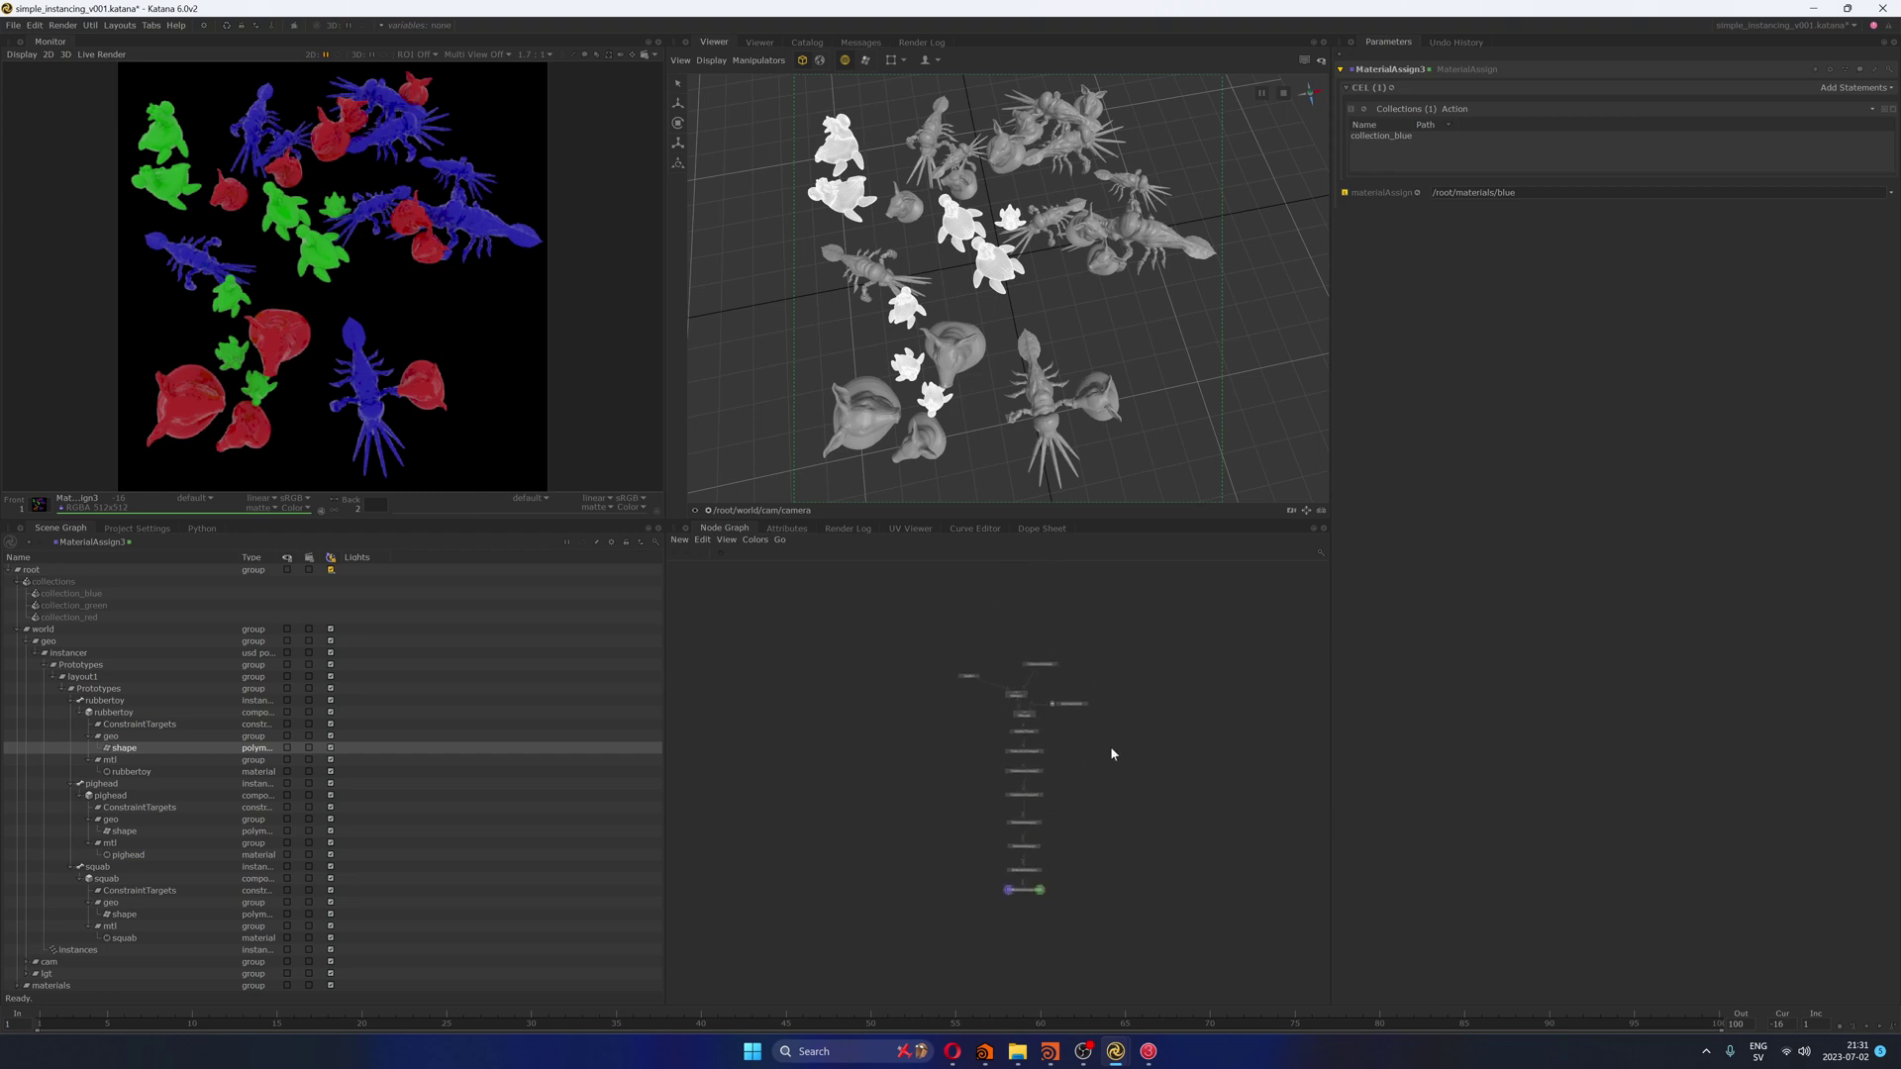
scroll(1023, 650, up, 6)
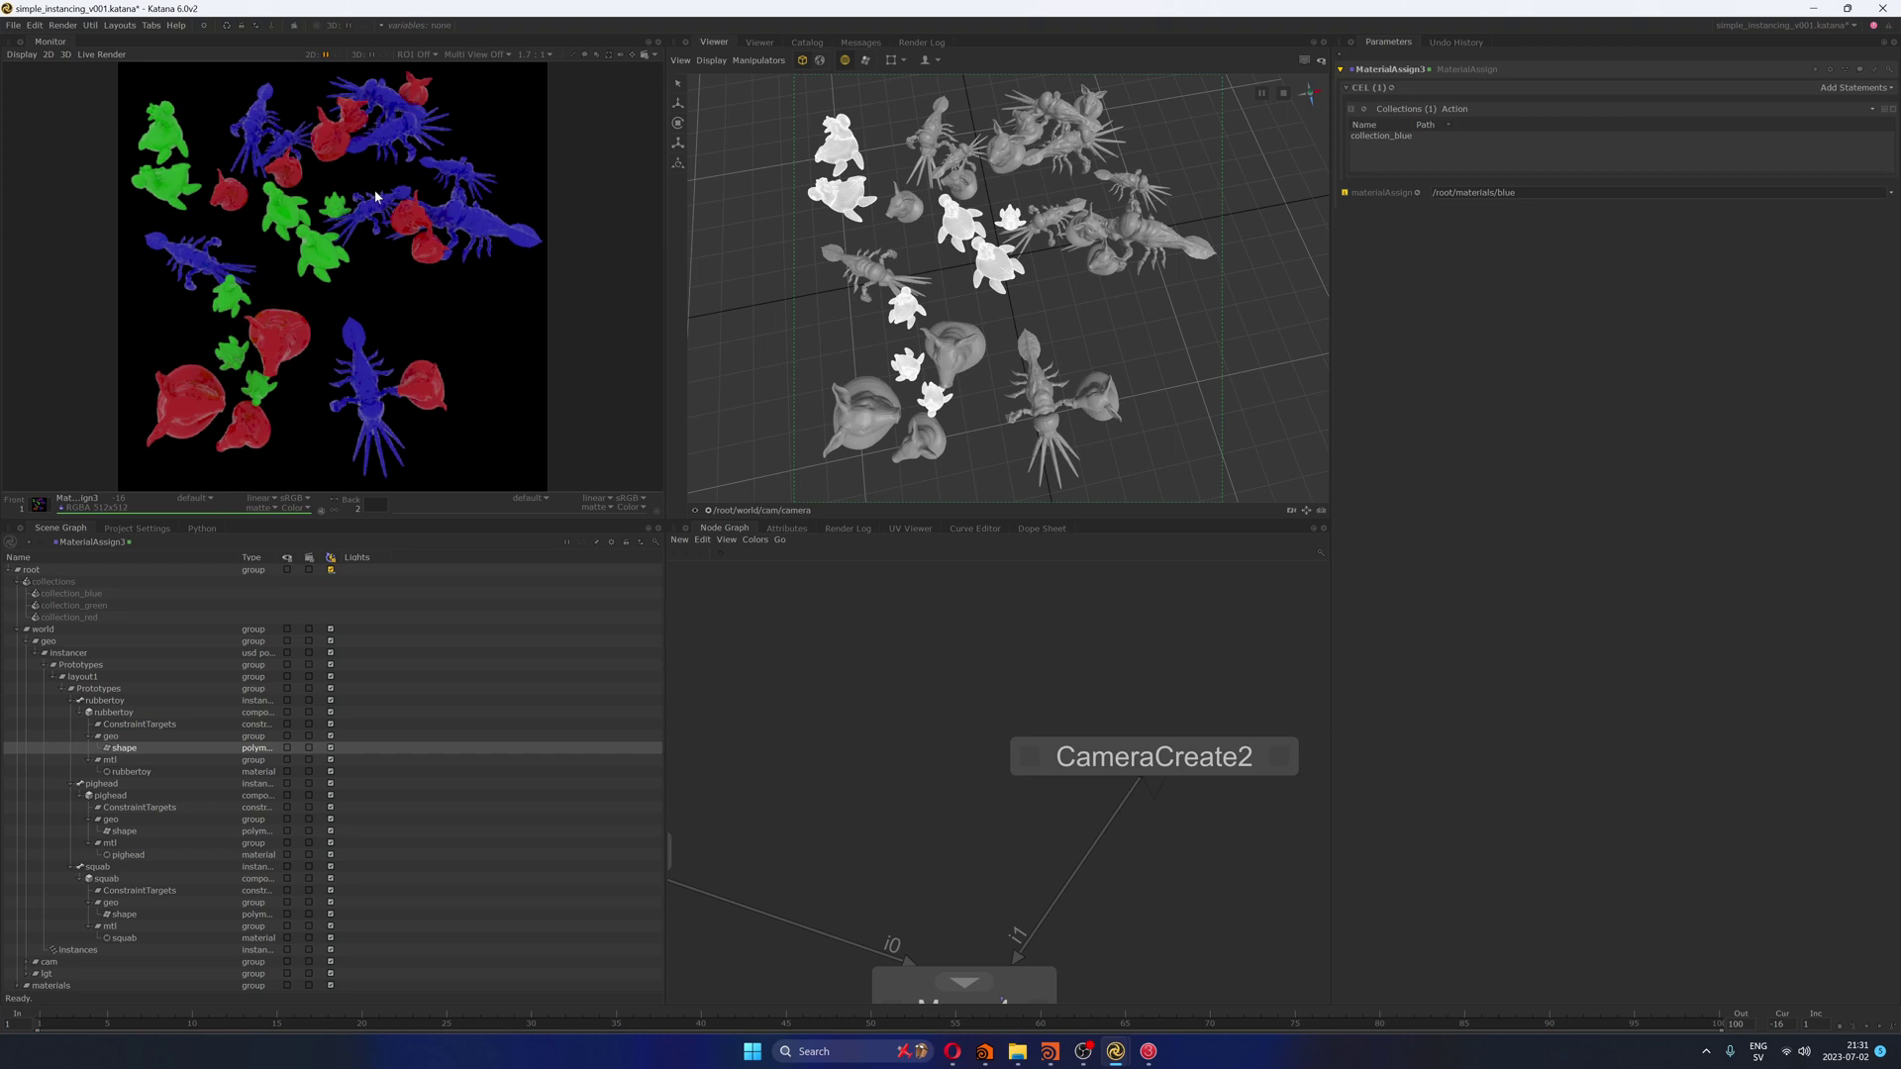
scroll(1023, 287, down, 5)
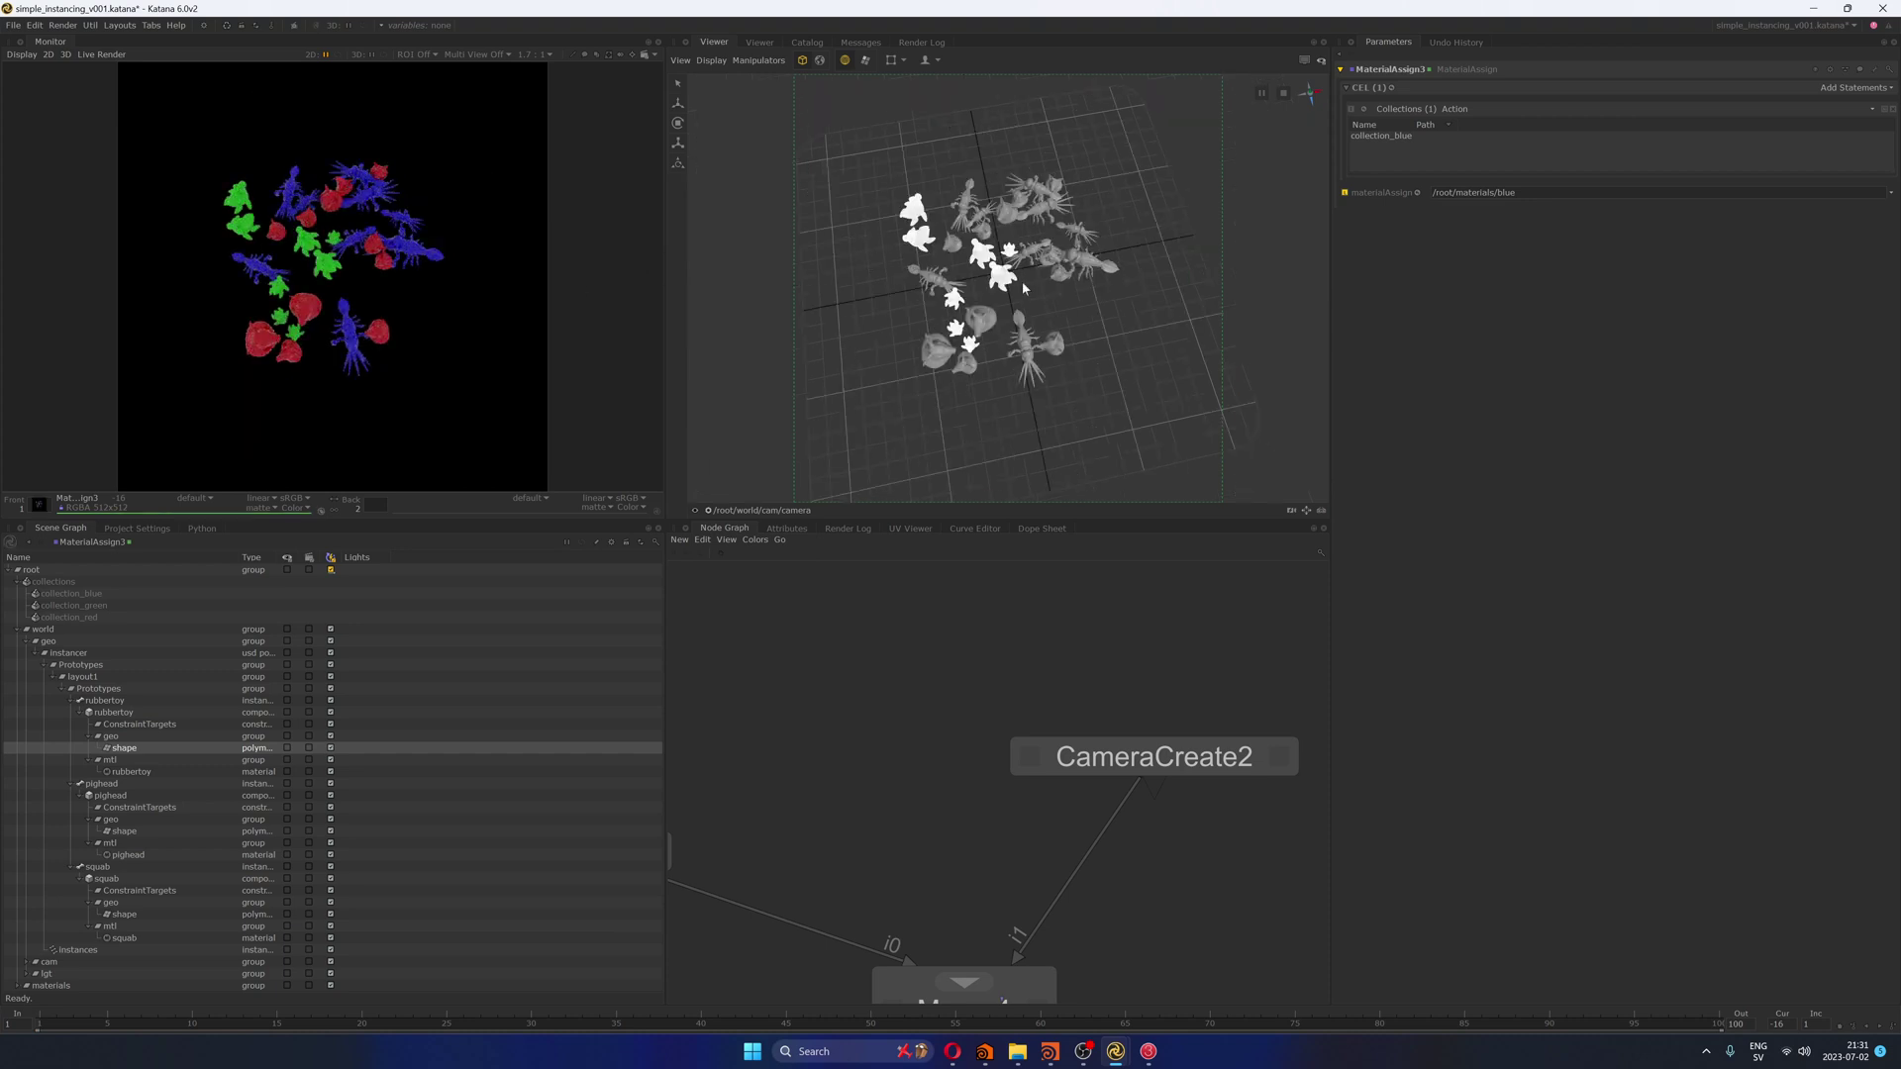
alt+drag(1023, 287, 968, 263)
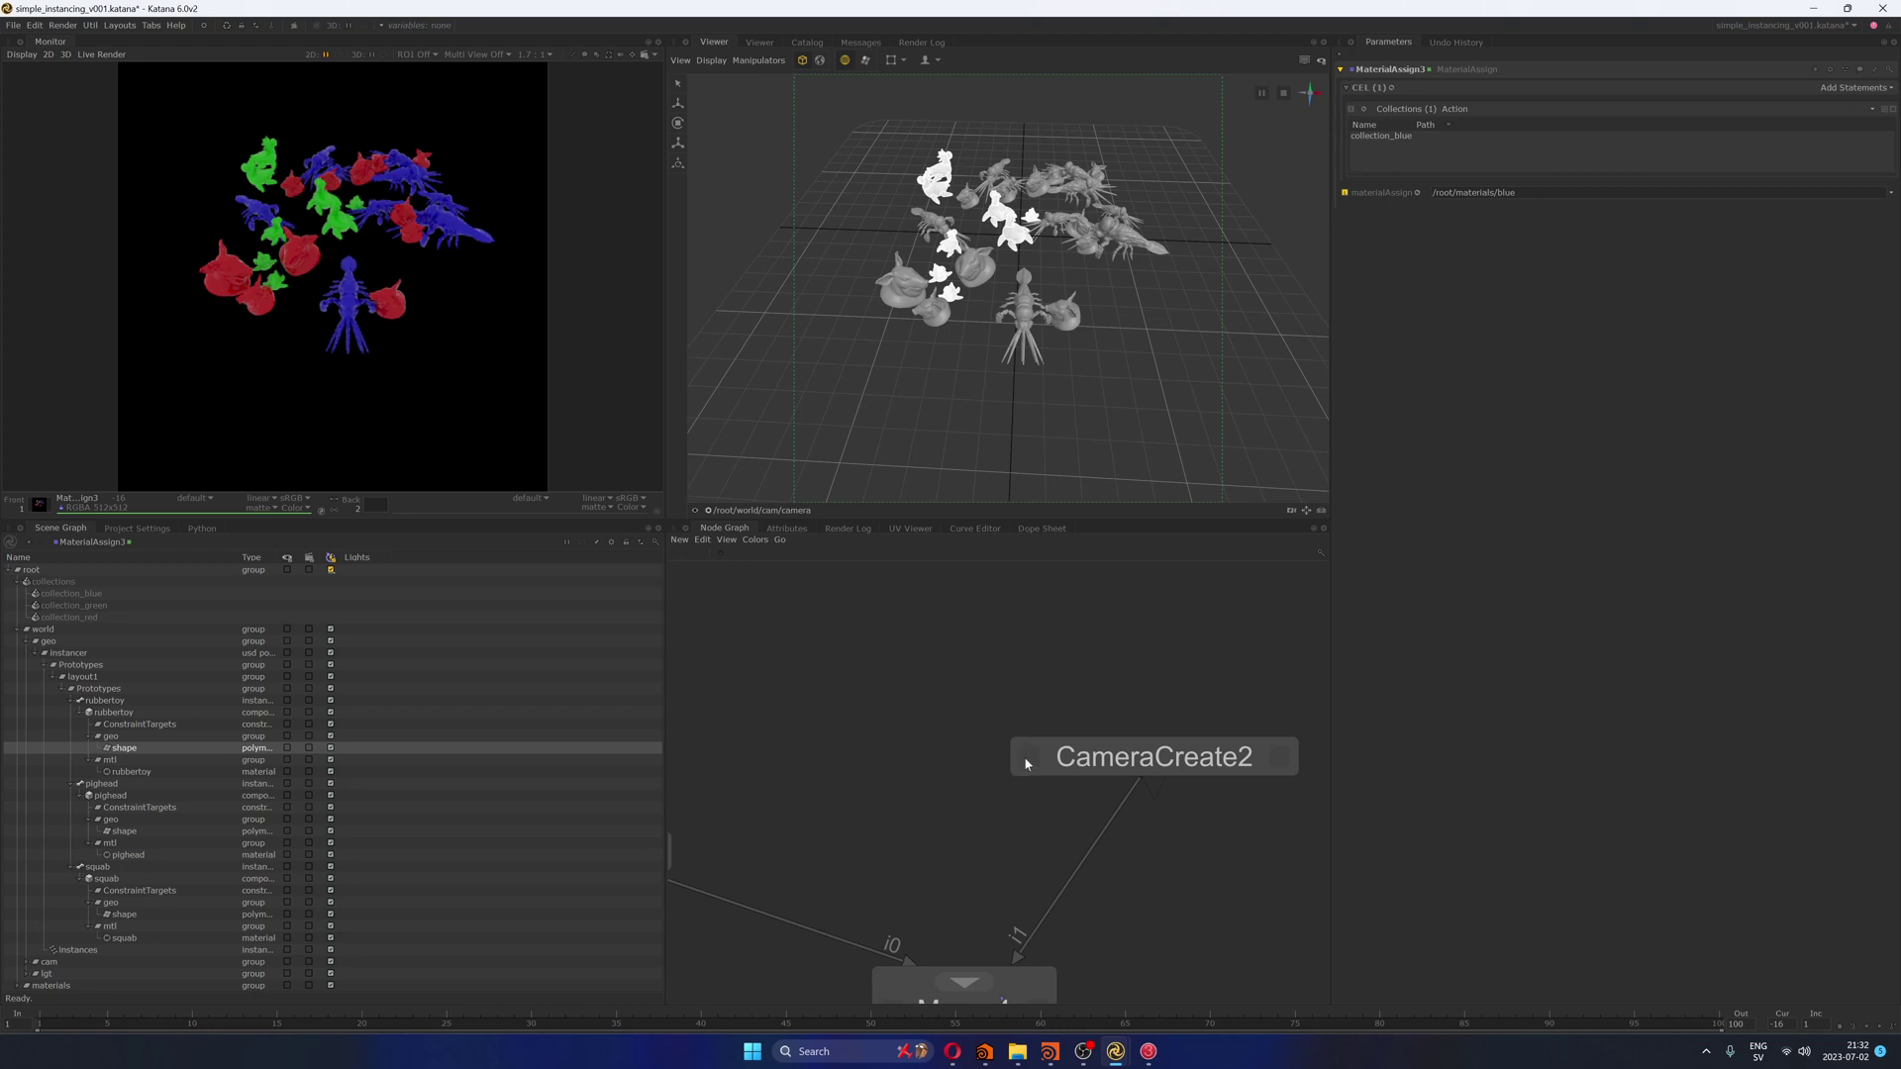
Step: Show the MaterialStack parameters and expand the green material's dlSurfaceShader Base settings
scroll(1187, 825, down, 3)
middle_drag(1282, 872, 1009, 734)
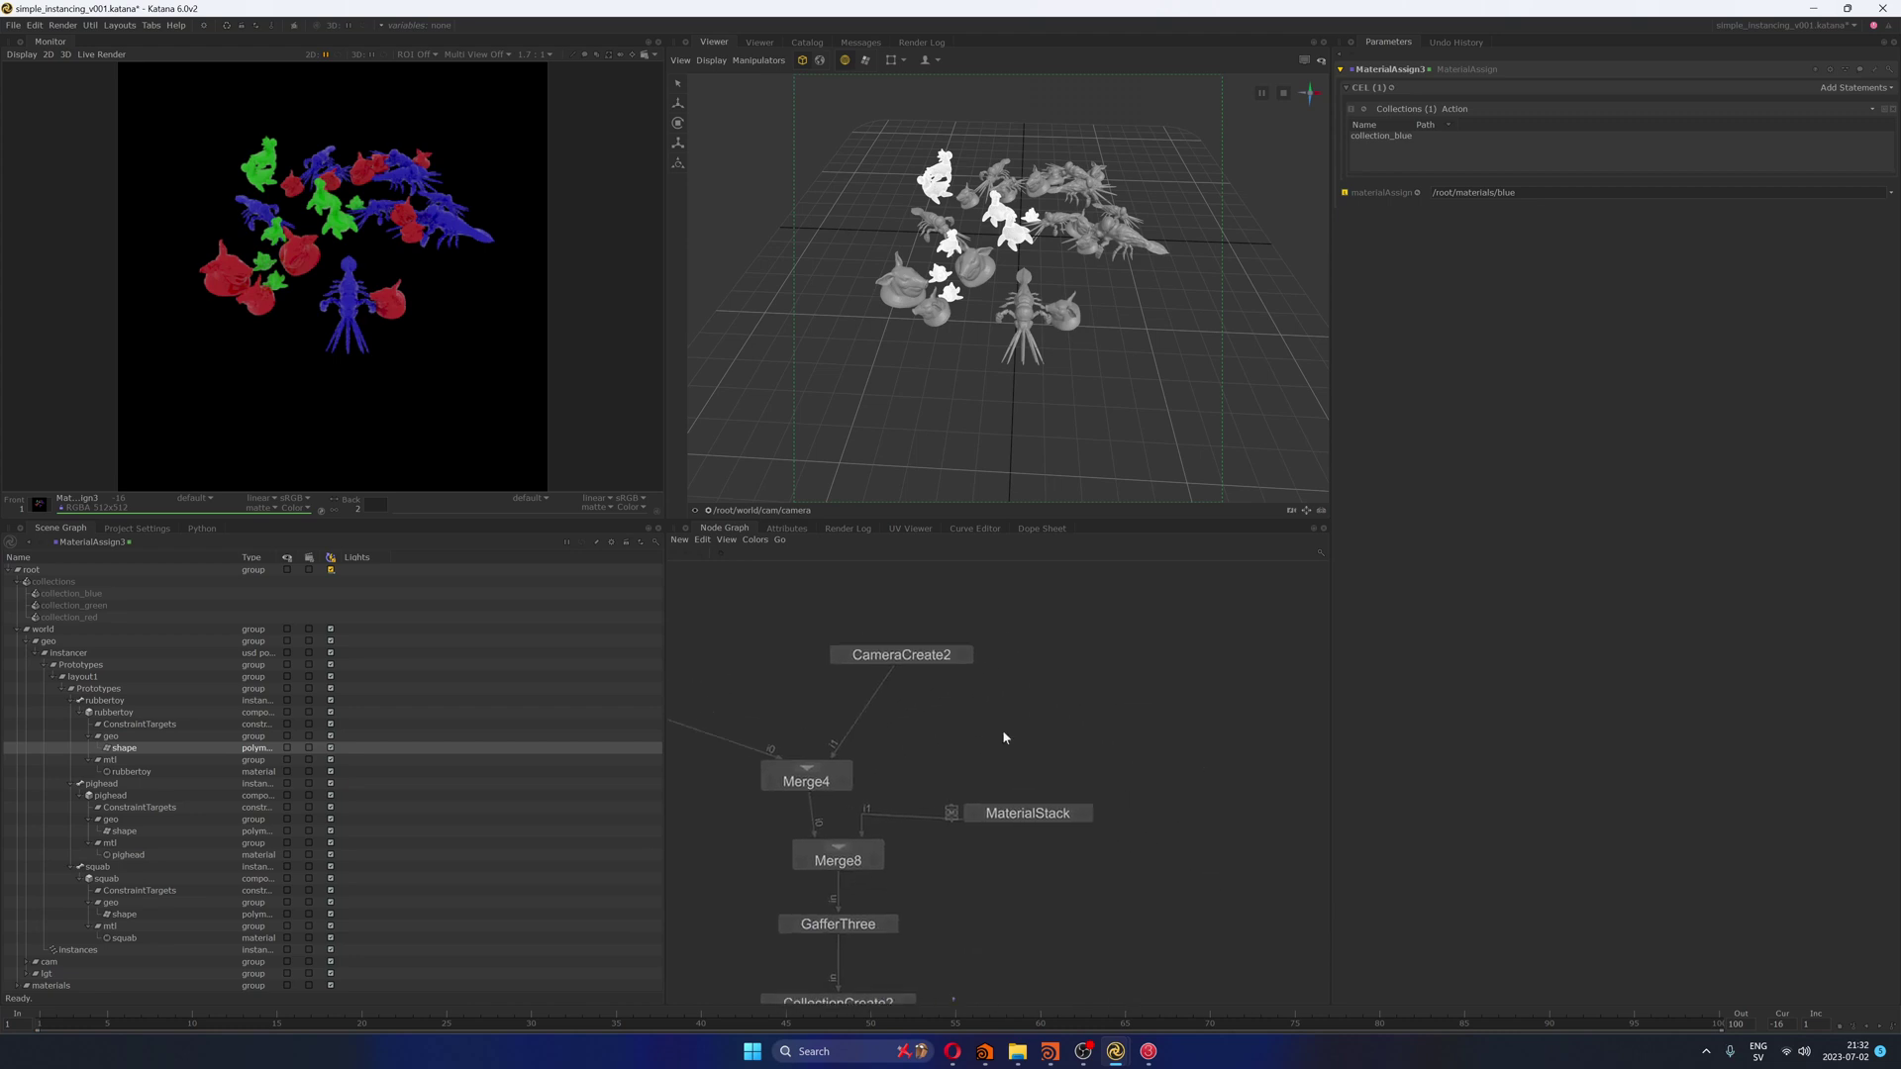
scroll(1086, 811, up, 3)
click(1050, 805)
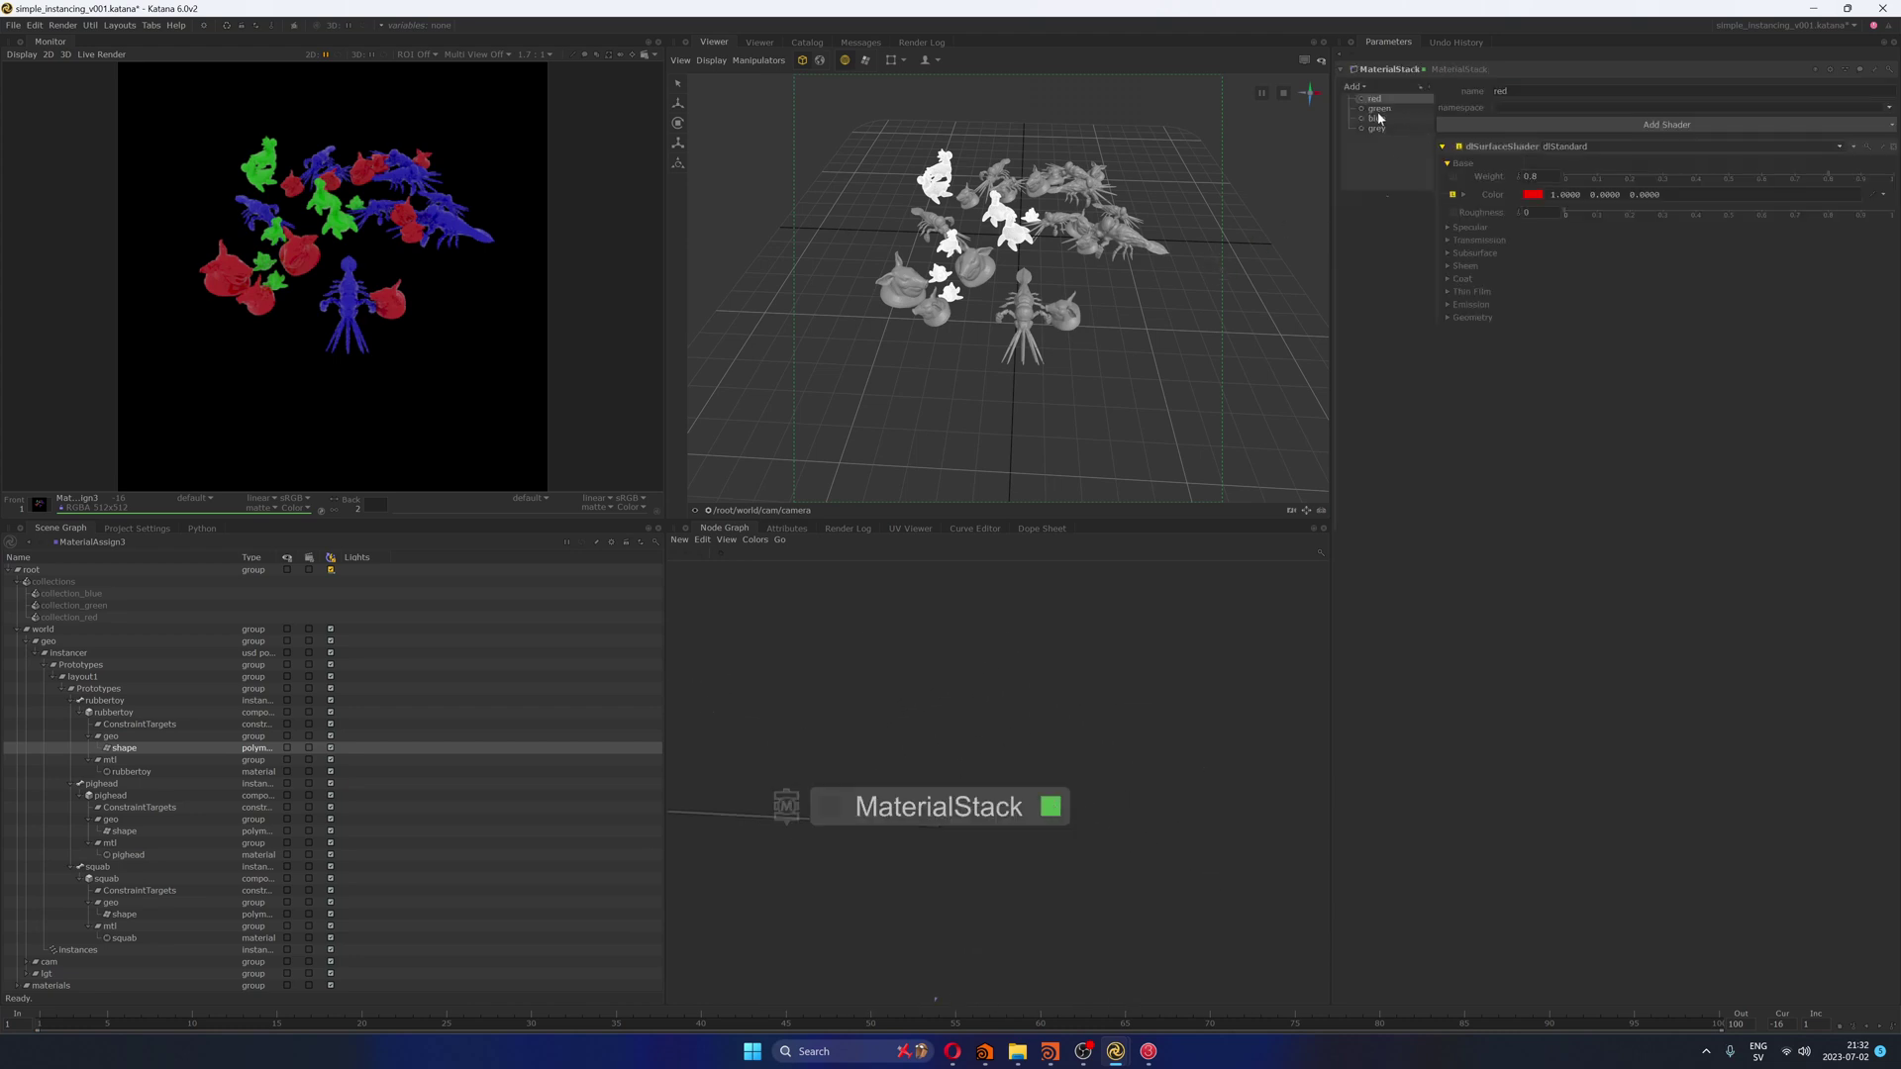
click(1380, 109)
click(1445, 145)
click(1459, 165)
Step: Change the green material's base color to a dark purple of about 0.097, 0.003, 0.241 and accept it
click(1533, 194)
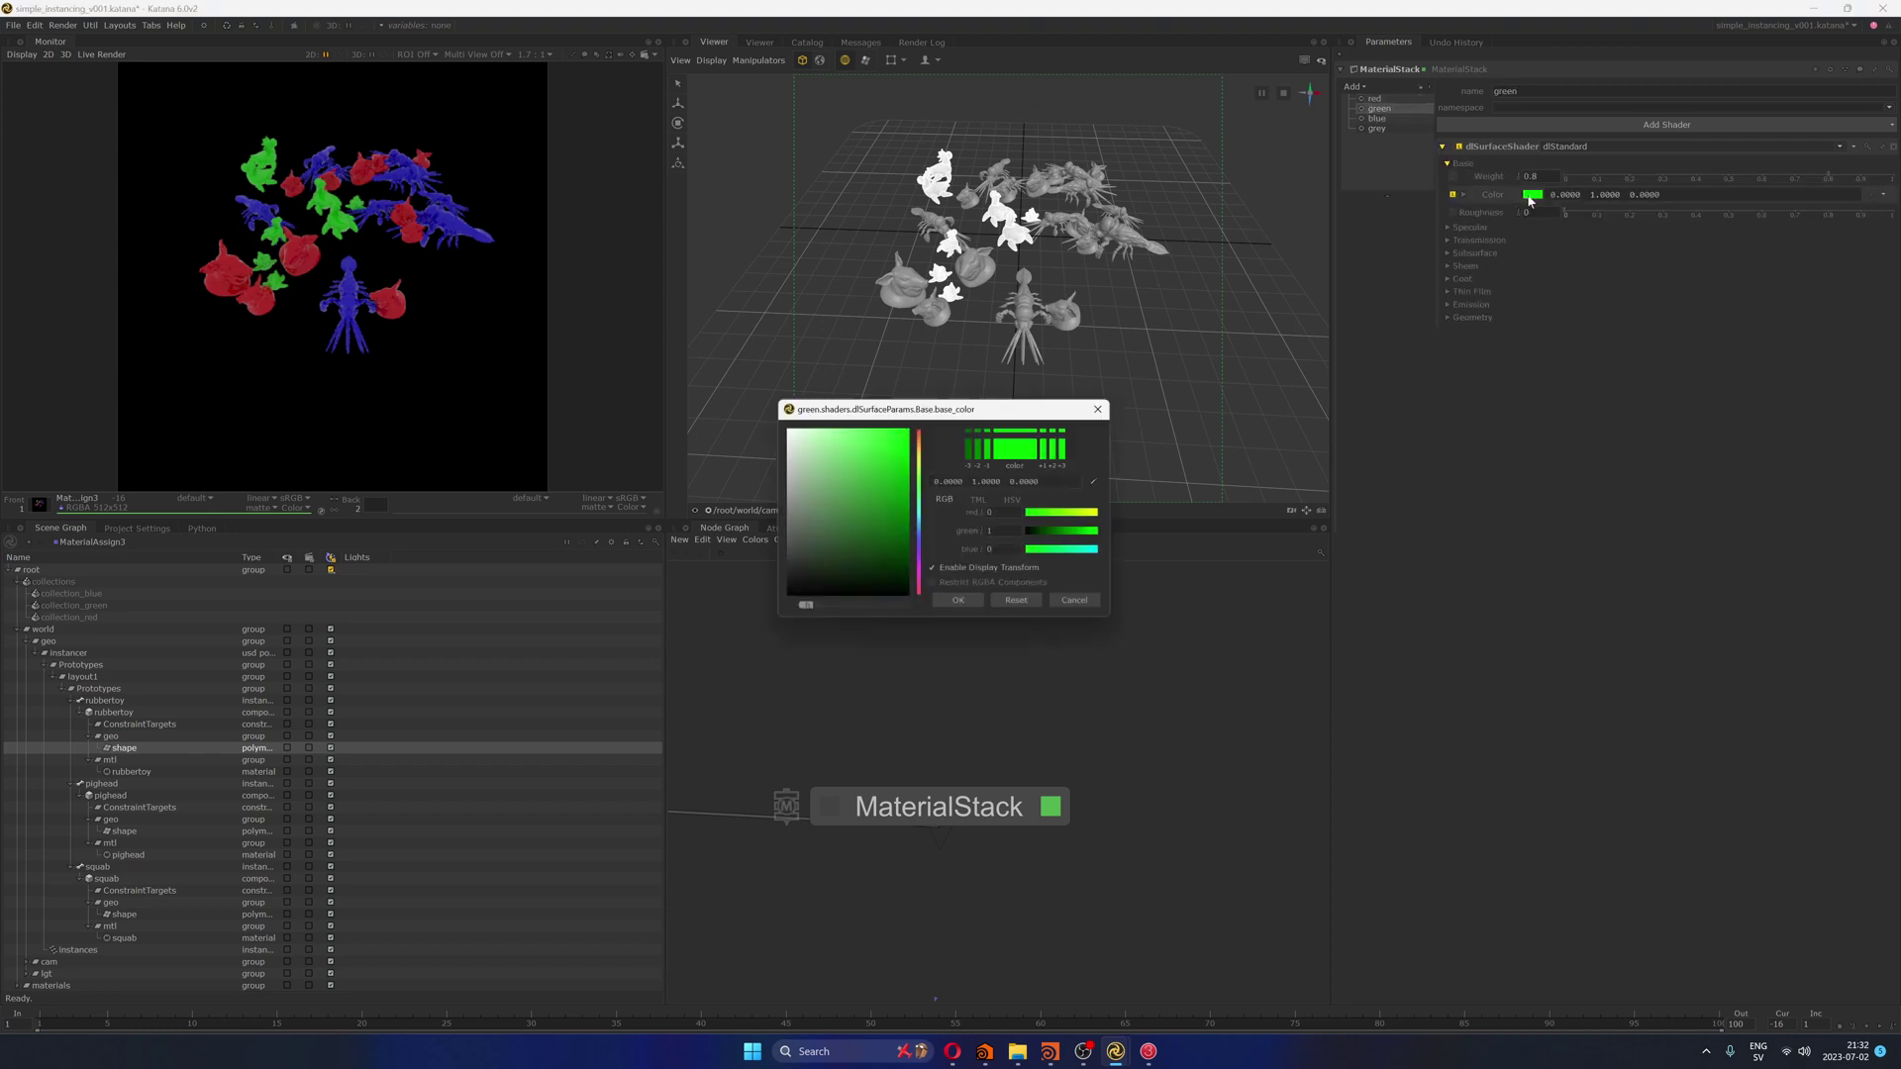
click(925, 595)
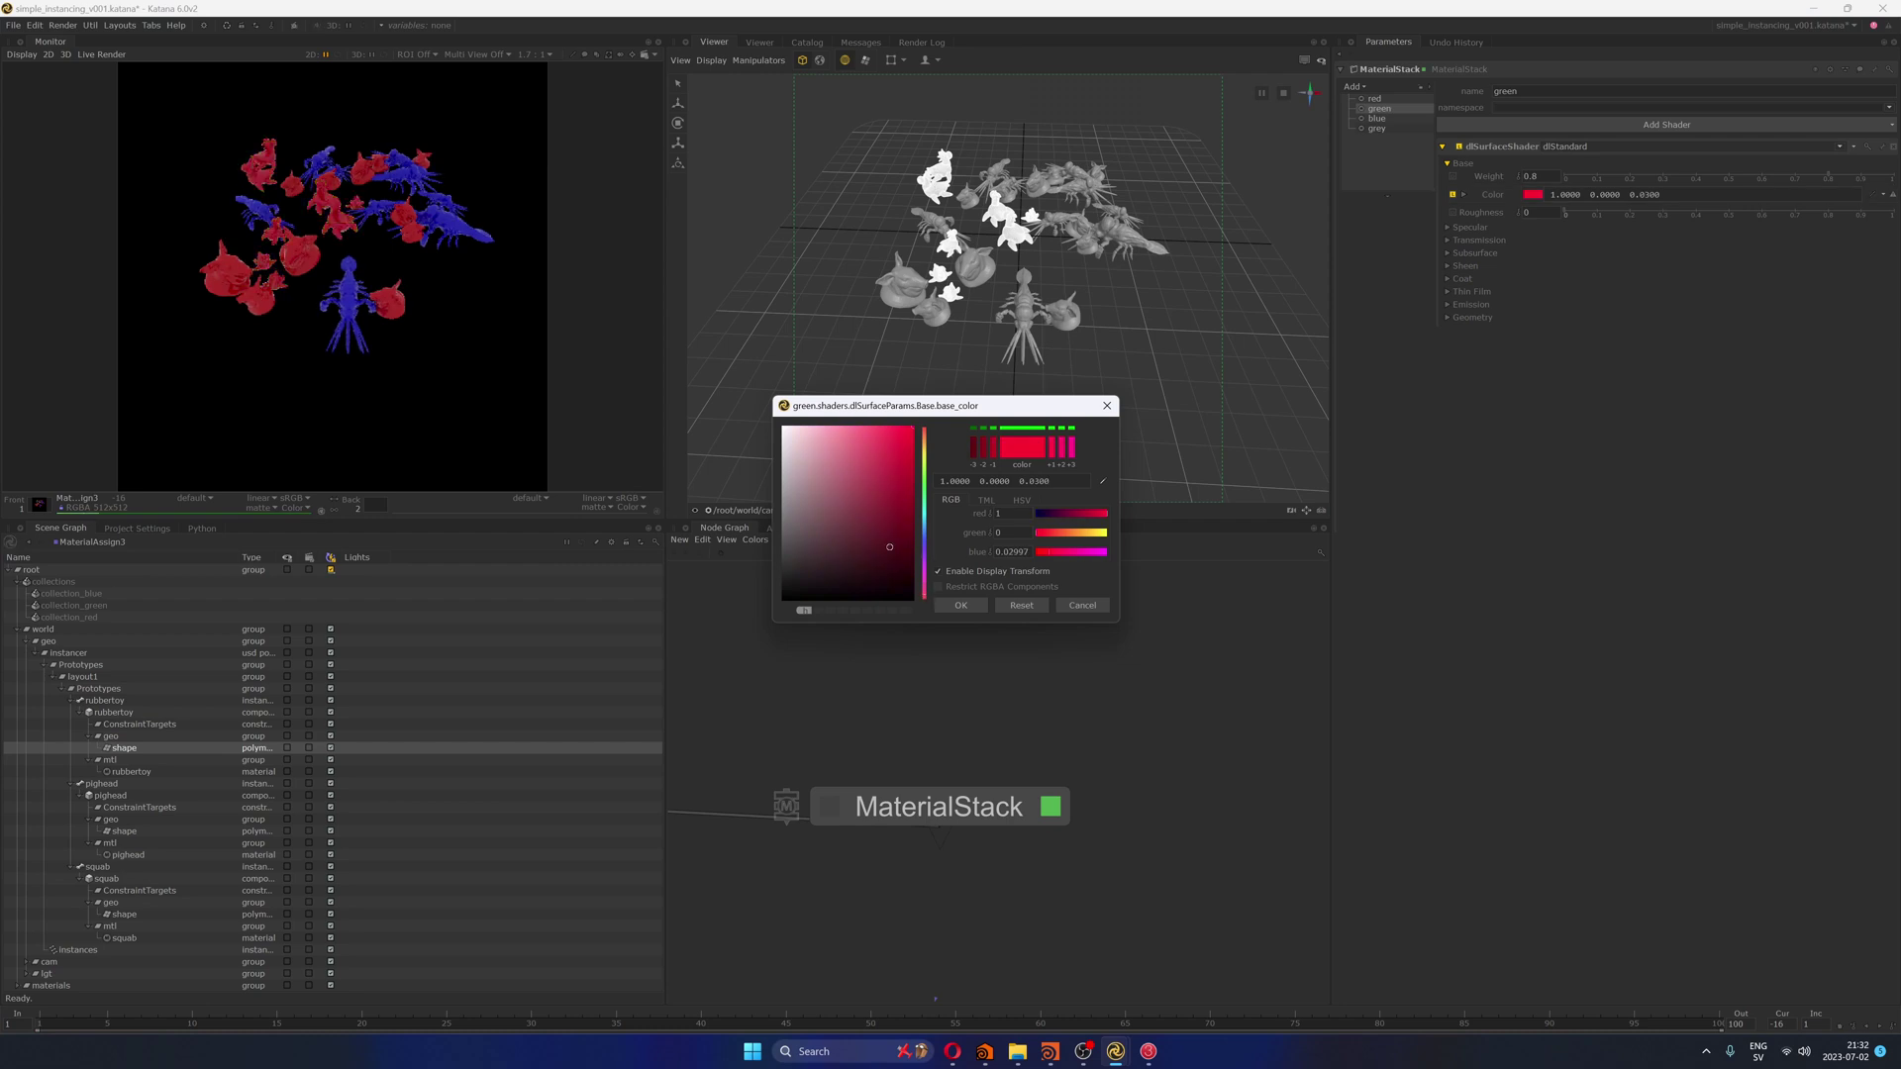
click(821, 540)
drag(1045, 533, 1038, 534)
click(1073, 551)
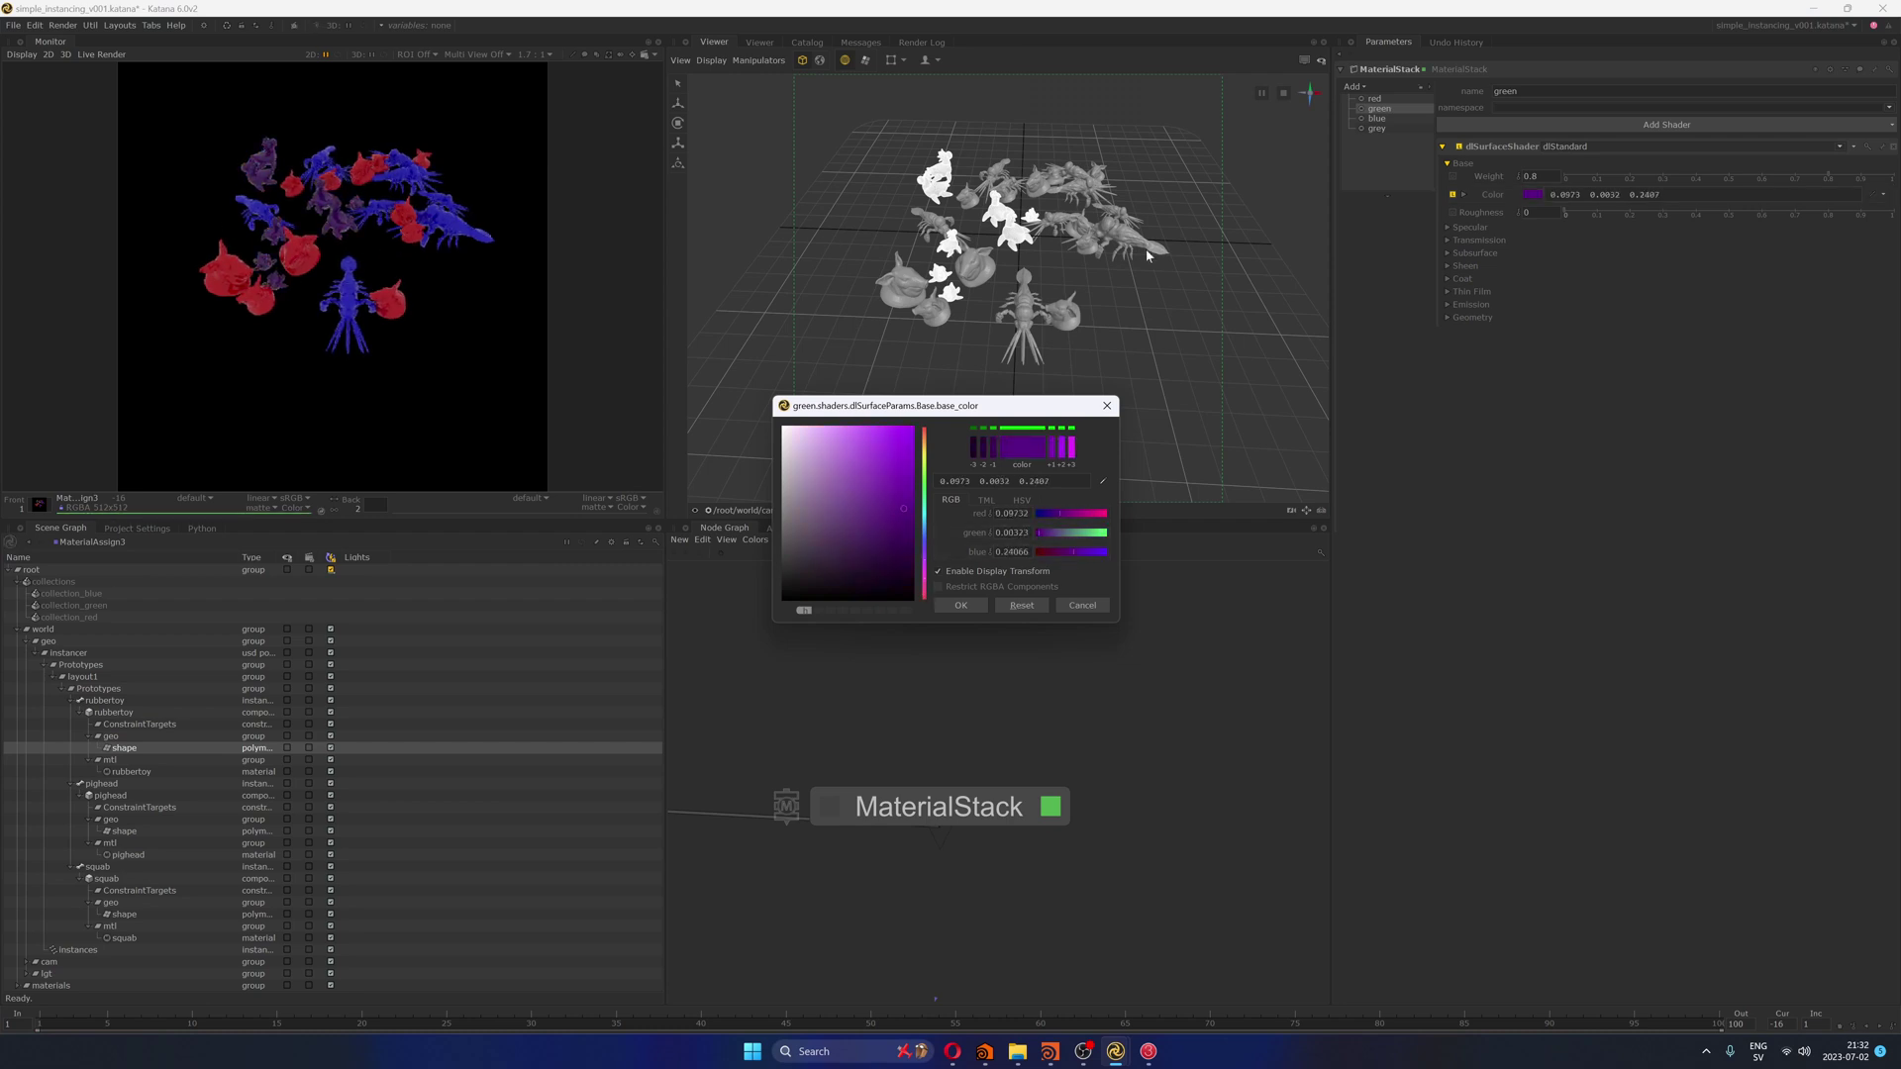
click(974, 605)
scroll(992, 272, up, 5)
mouse_move(992, 272)
alt+mouse_down()
mouse_move(1079, 302)
mouse_move(1012, 294)
mouse_move(1007, 262)
alt+mouse_up()
scroll(1011, 293, down, 3)
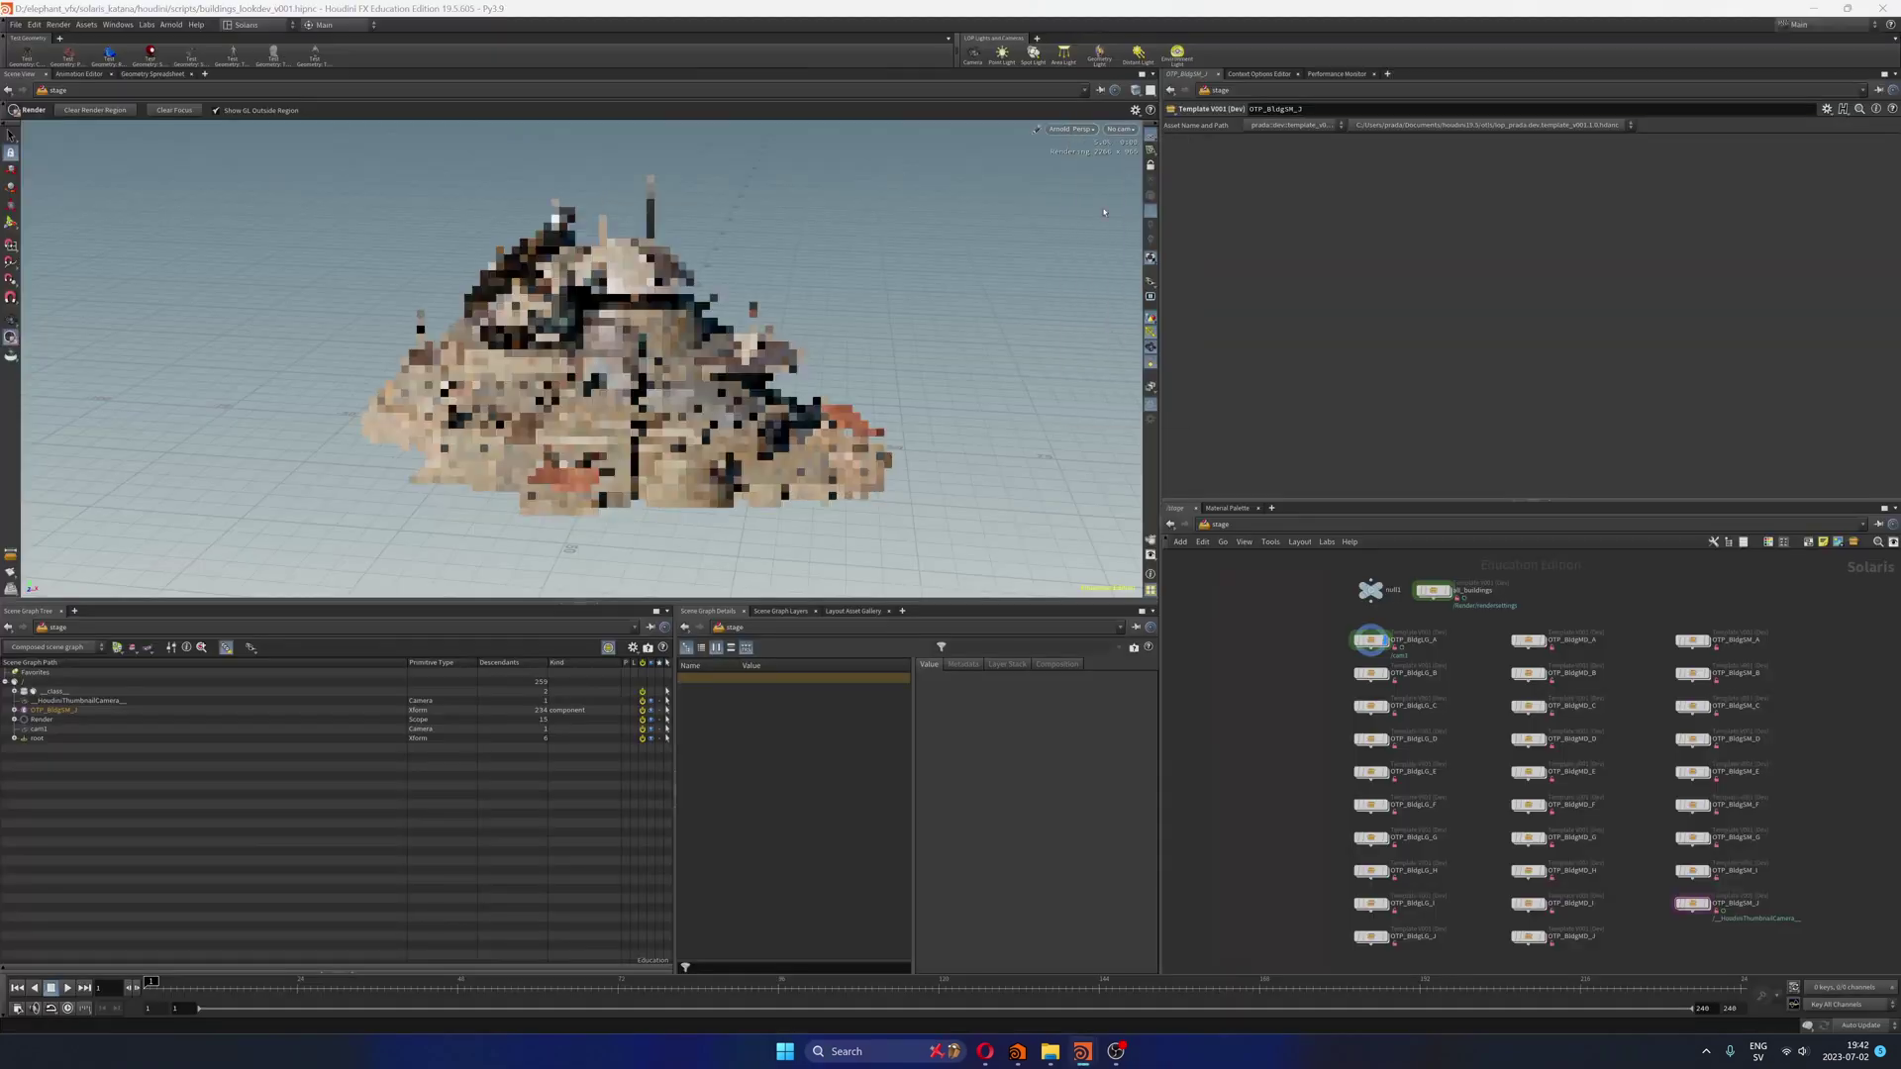
Step: Switch to Houdini, open the buildings network, then enter the crate-scattering instancer and highlight scatteralign1's Density Scale
click(1448, 590)
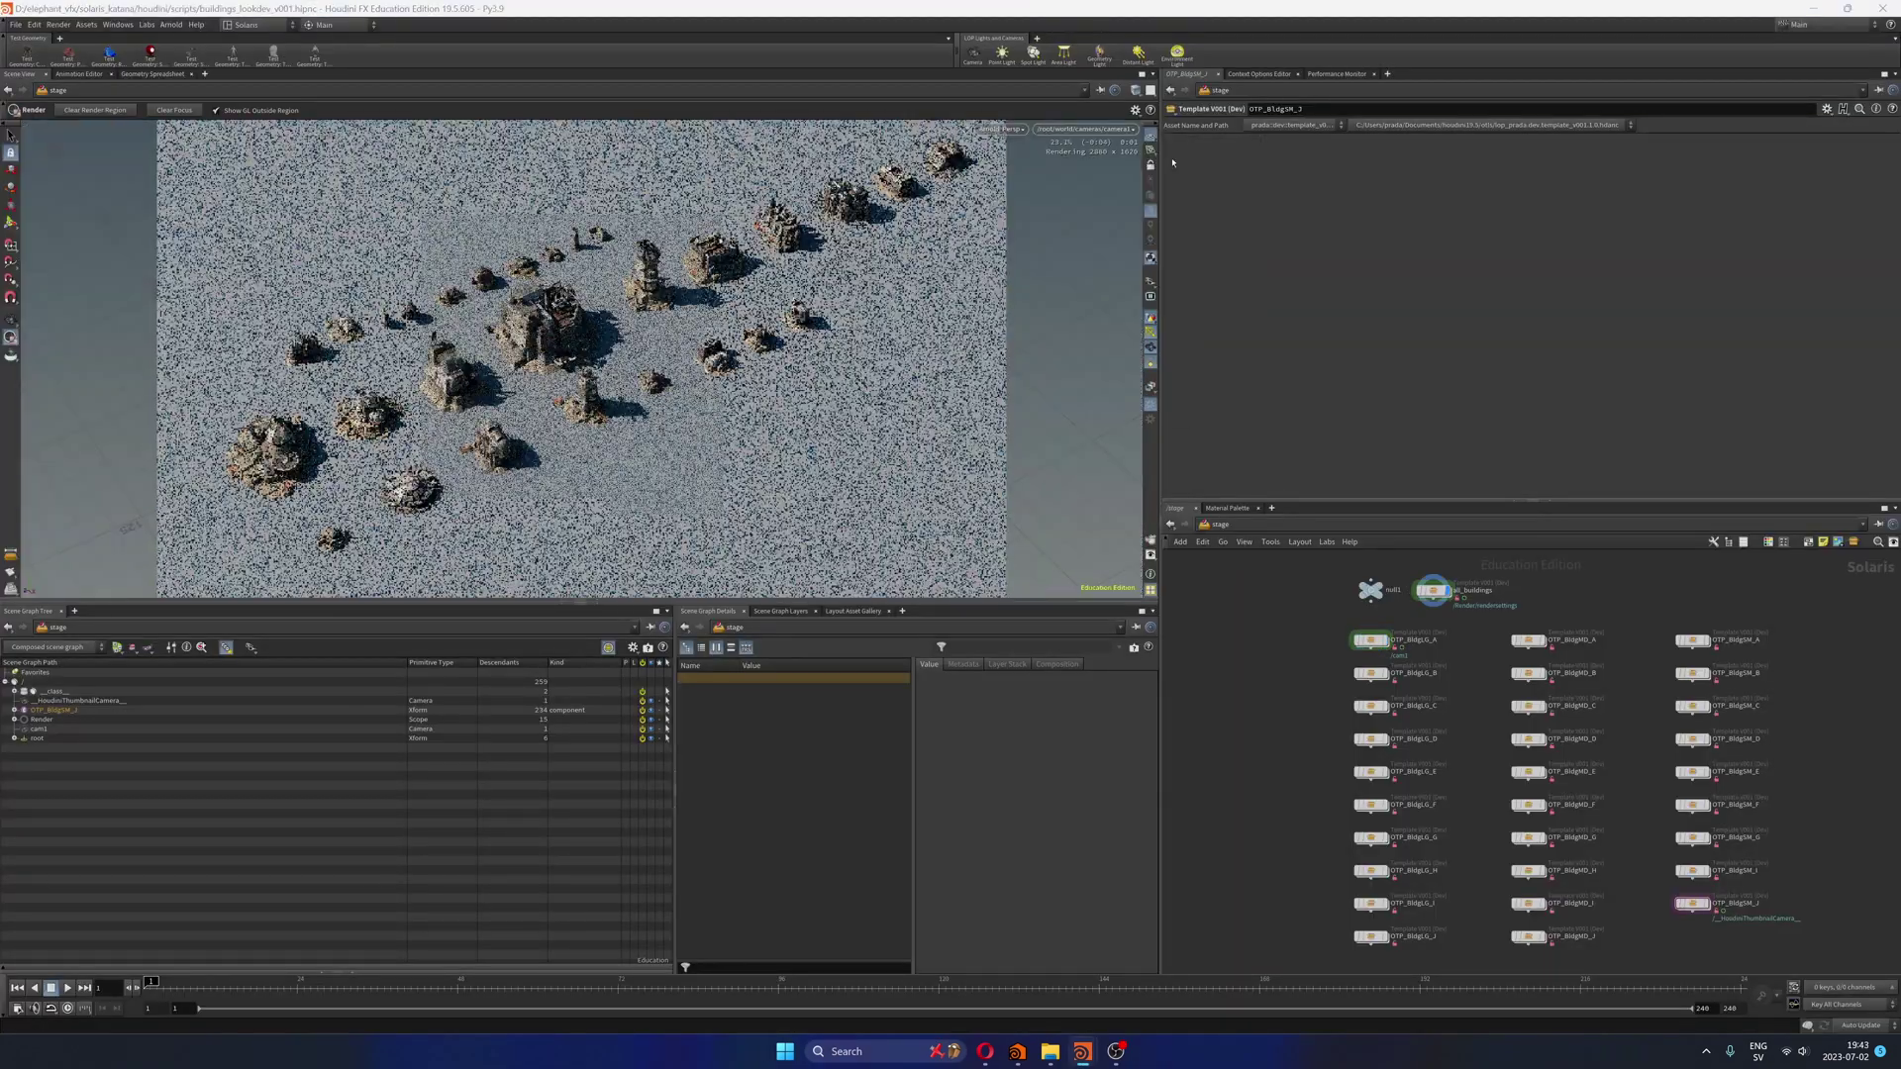
double_click(1432, 590)
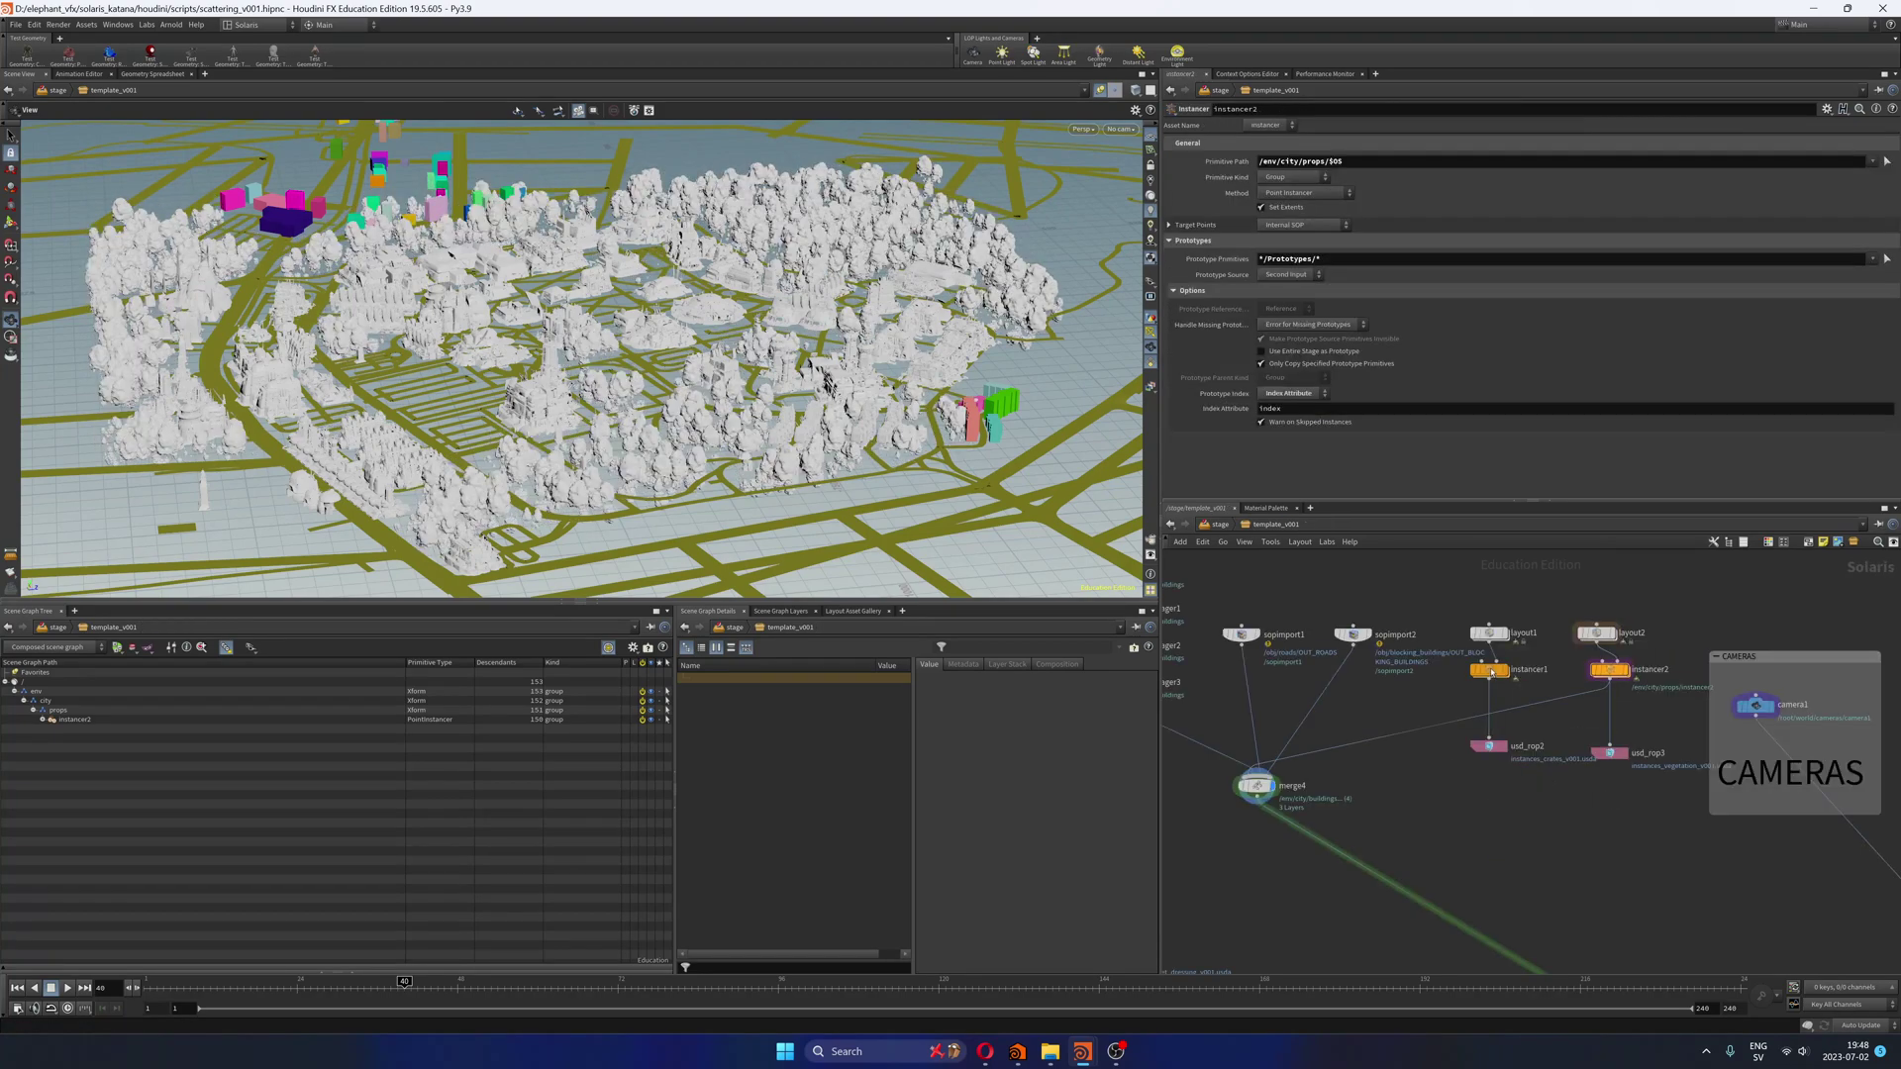
double_click(1492, 672)
key(u)
scroll(582, 396, up, 10)
double_click(1489, 670)
click(1532, 709)
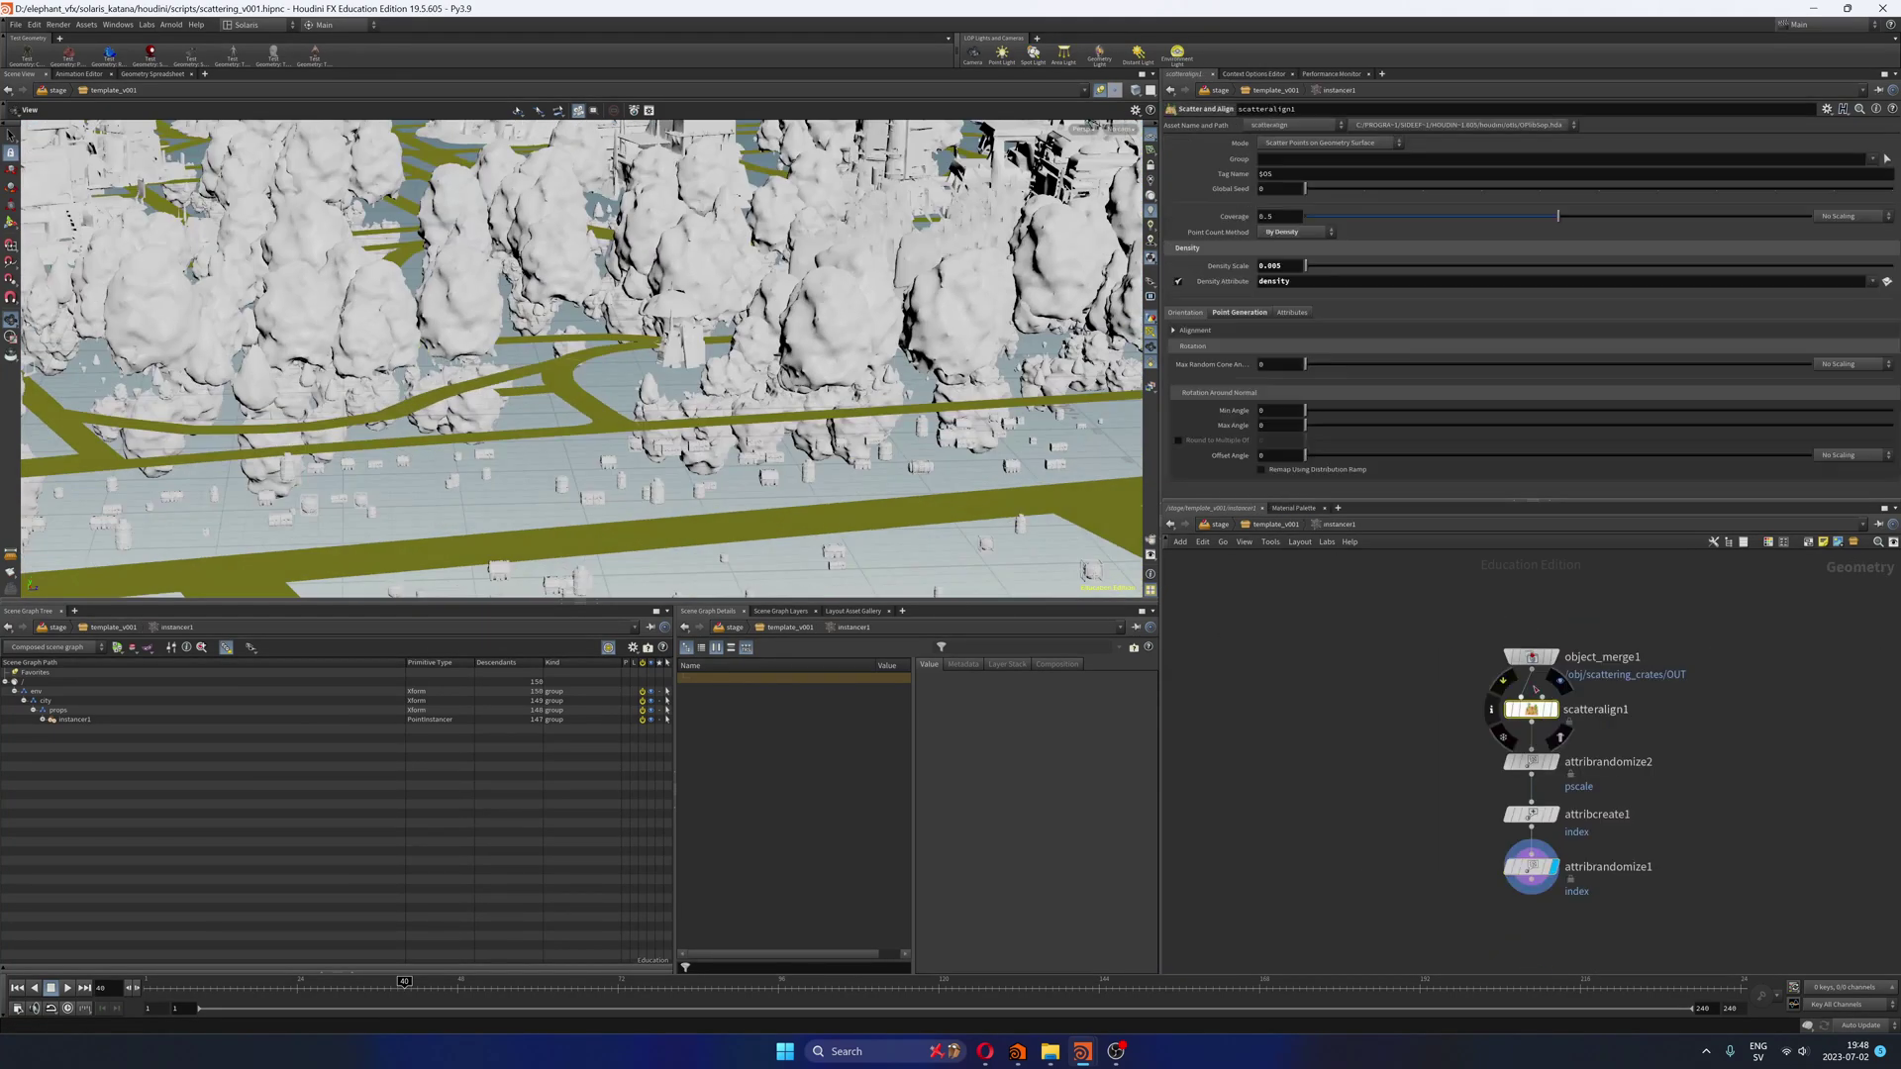
middle_drag(1212, 266, 1170, 266)
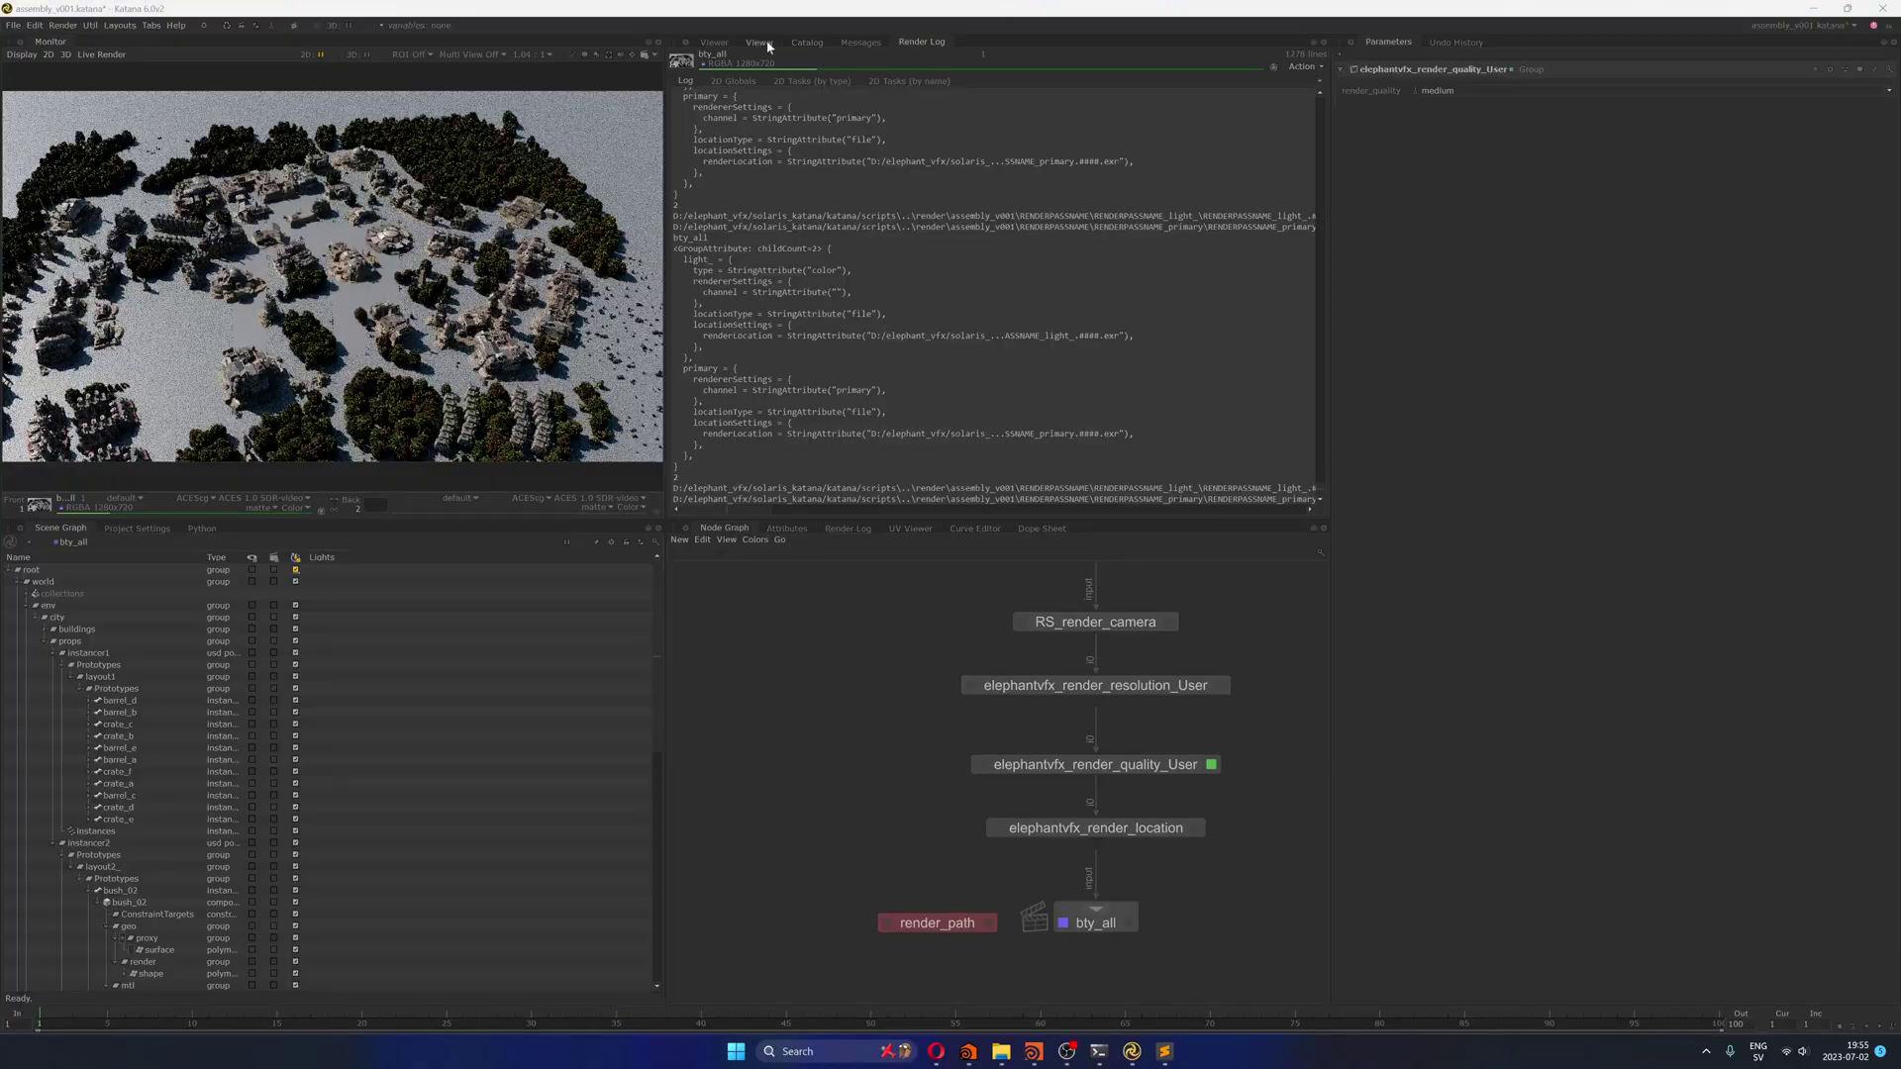
Step: Switch to the Katana assembly scene, move the render camera in close to a building and disable a node in the ASSETS group
scroll(1079, 228, up, 5)
alt+drag(1078, 228, 1132, 214)
scroll(1173, 832, down, 5)
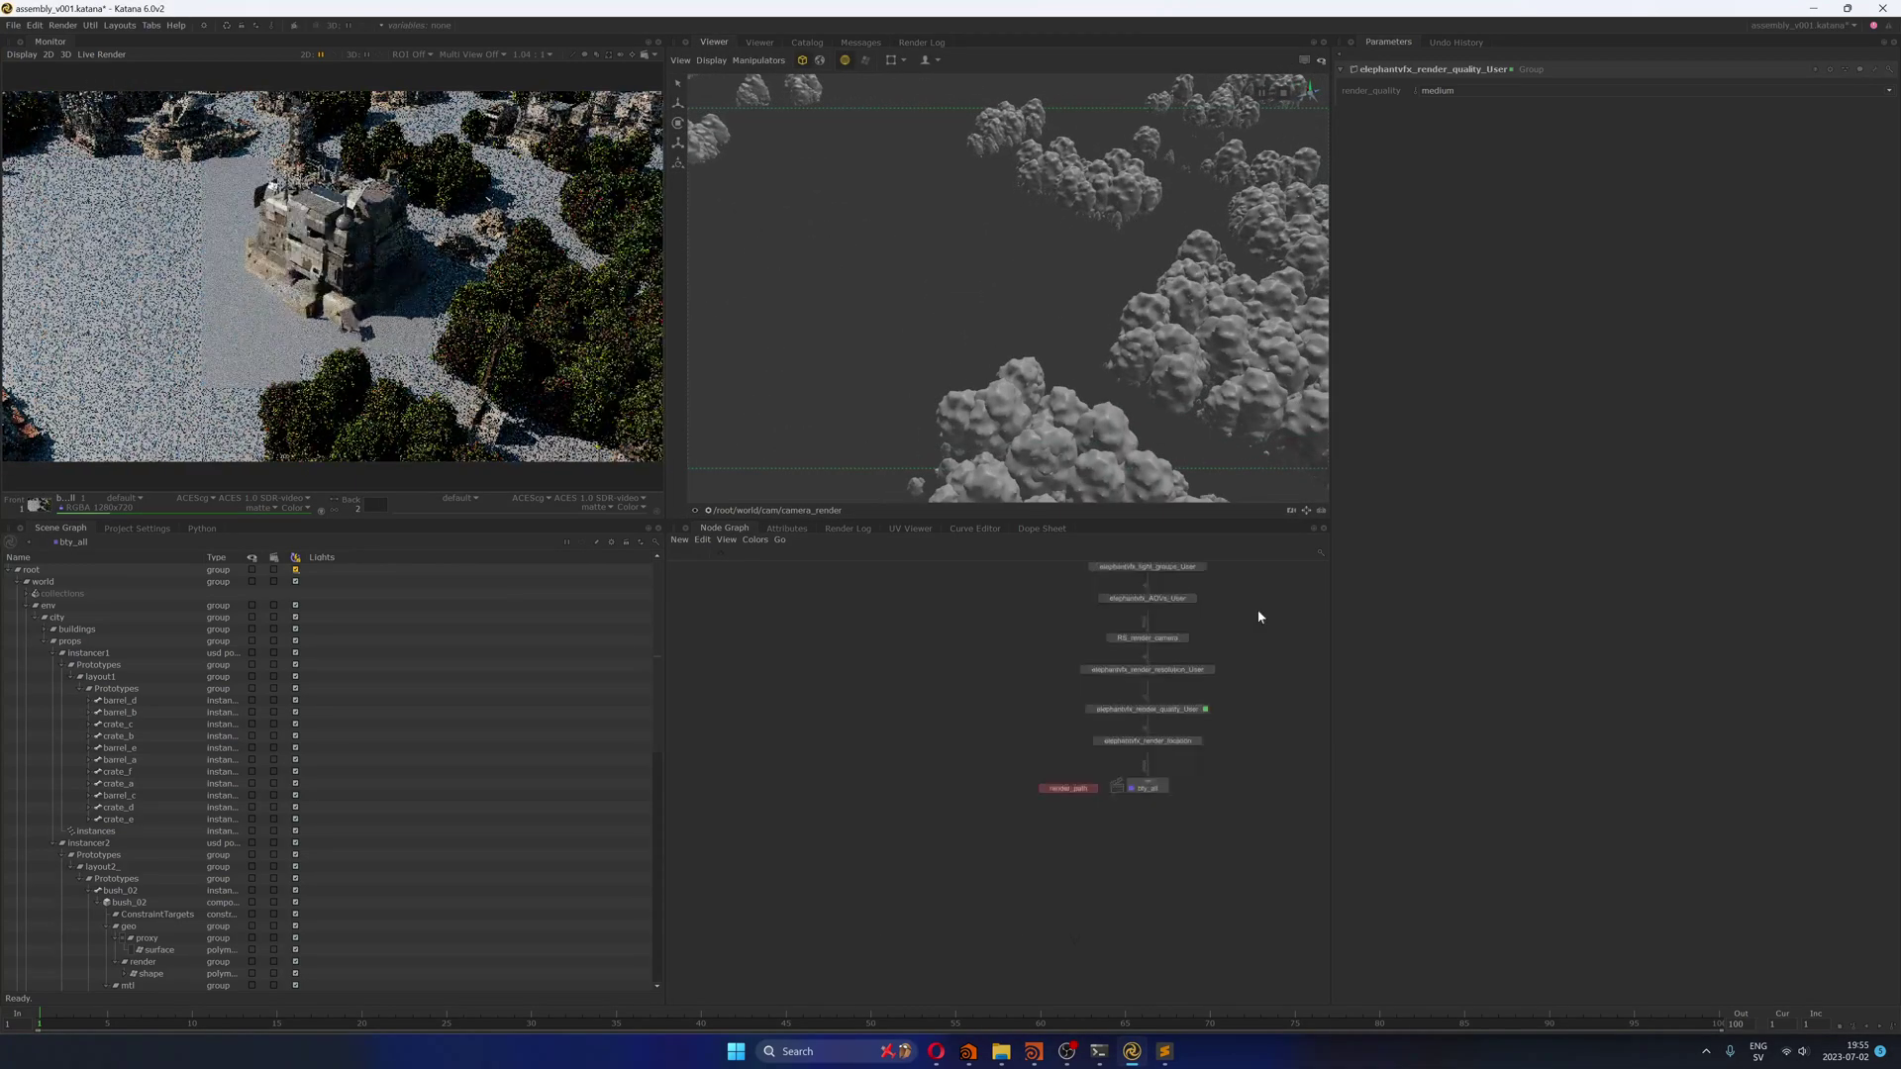
scroll(1160, 685, up, 5)
click(1154, 661)
key(d)
Step: Switch to Sublime Text, enlarge its window and look through buildings_set_dressing_v002.usda
click(1164, 1052)
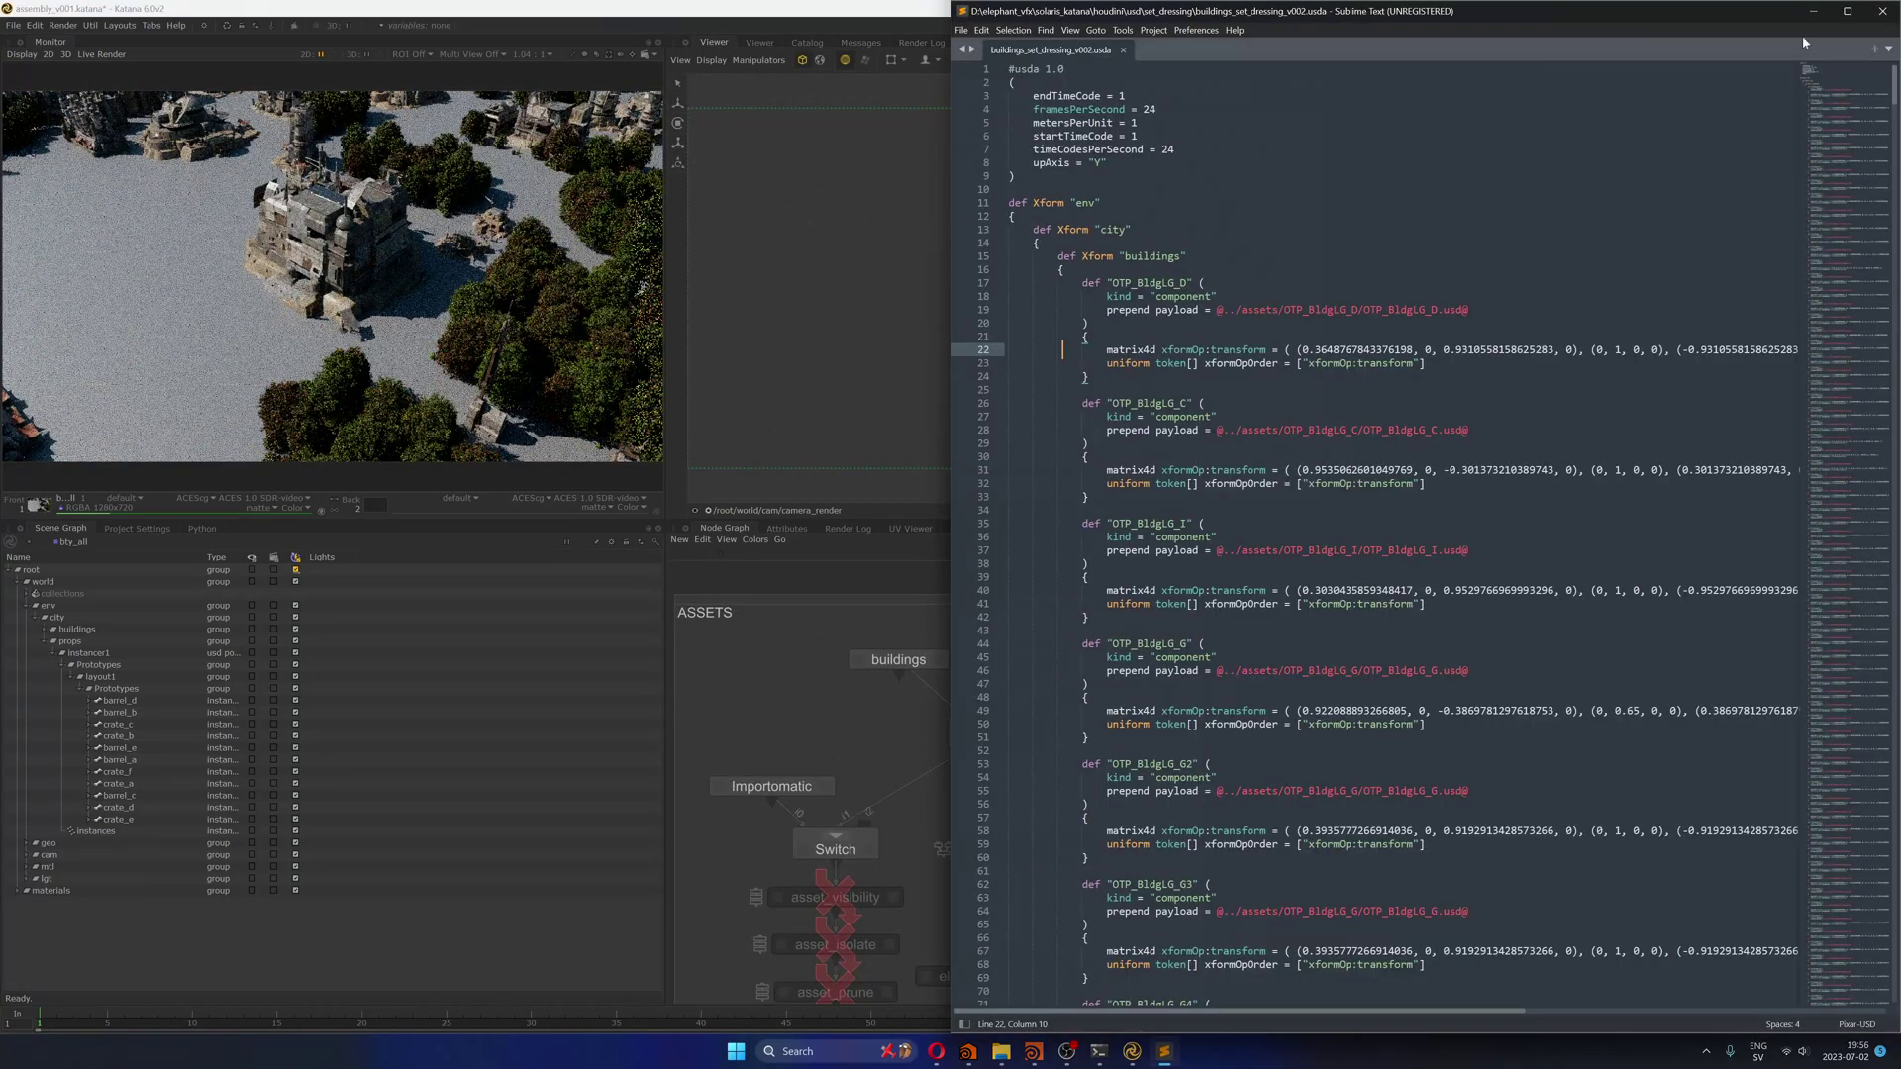
click(1847, 8)
scroll(921, 534, down, 9)
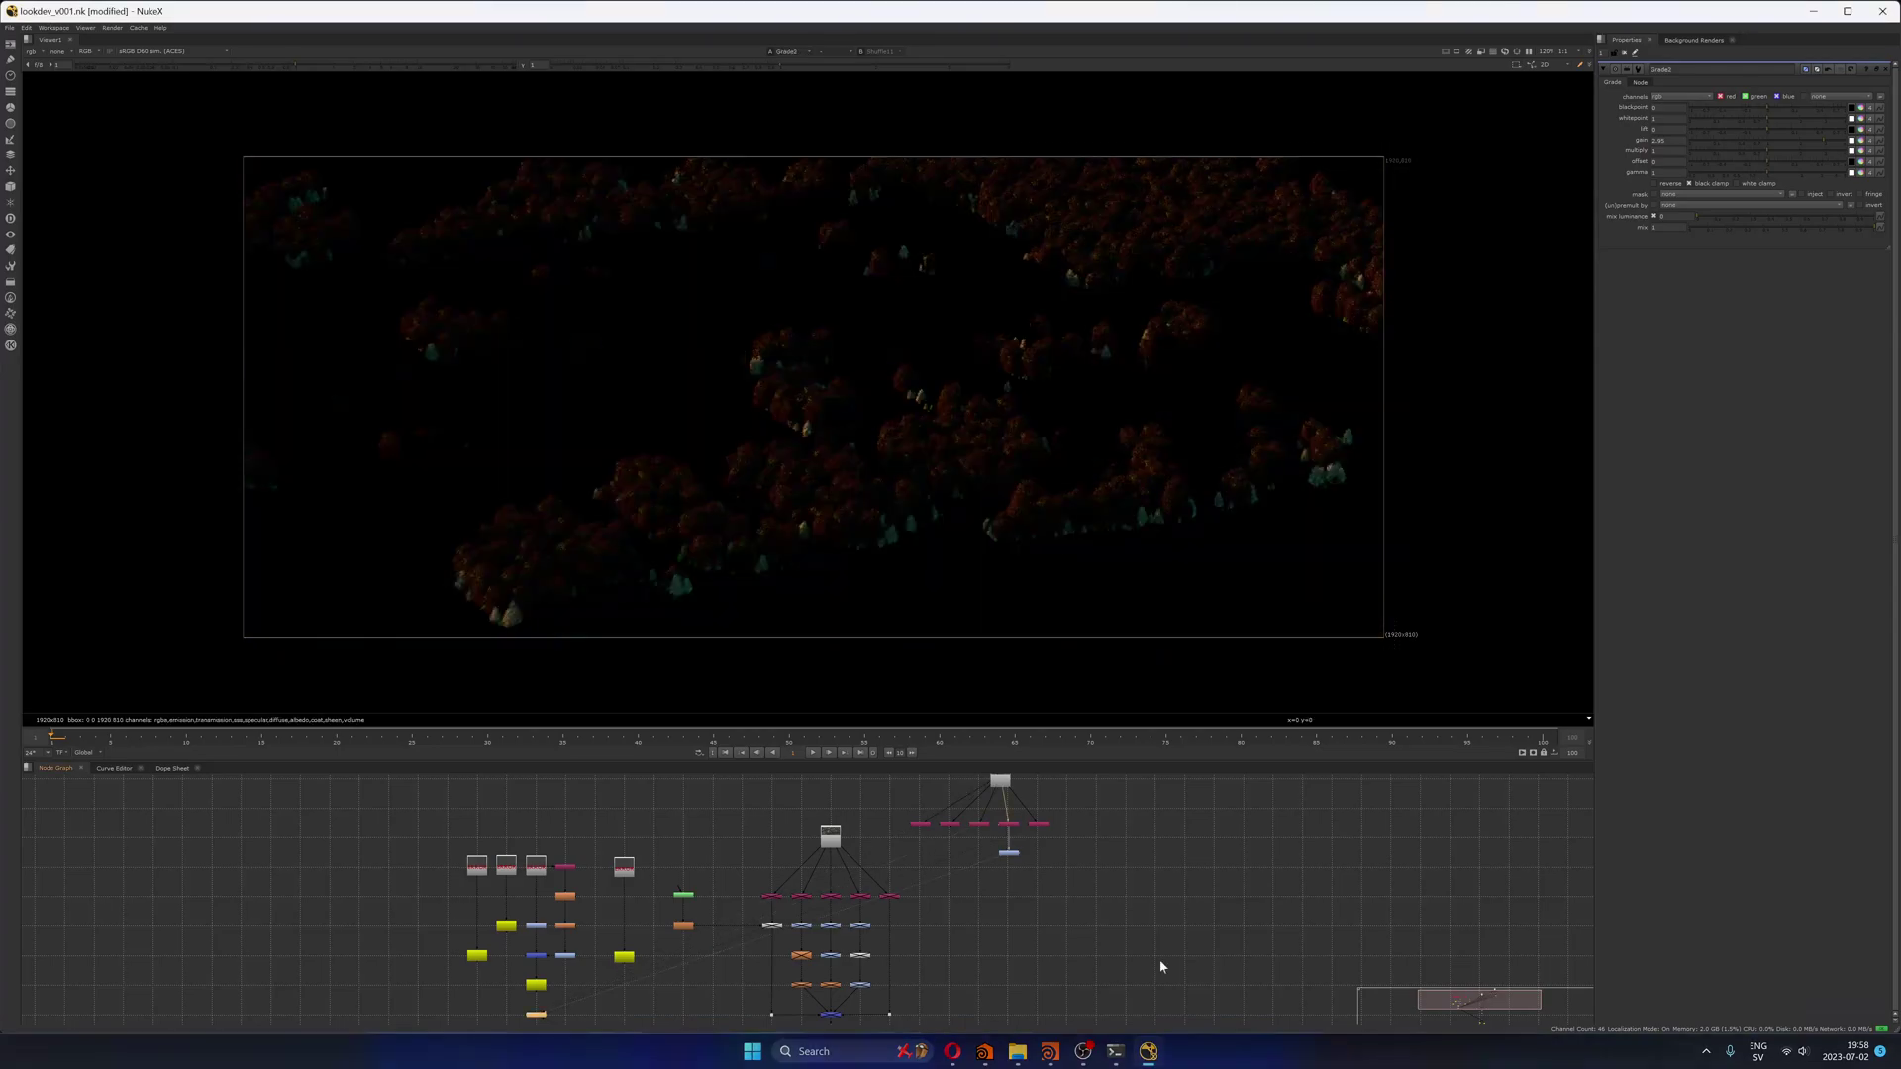